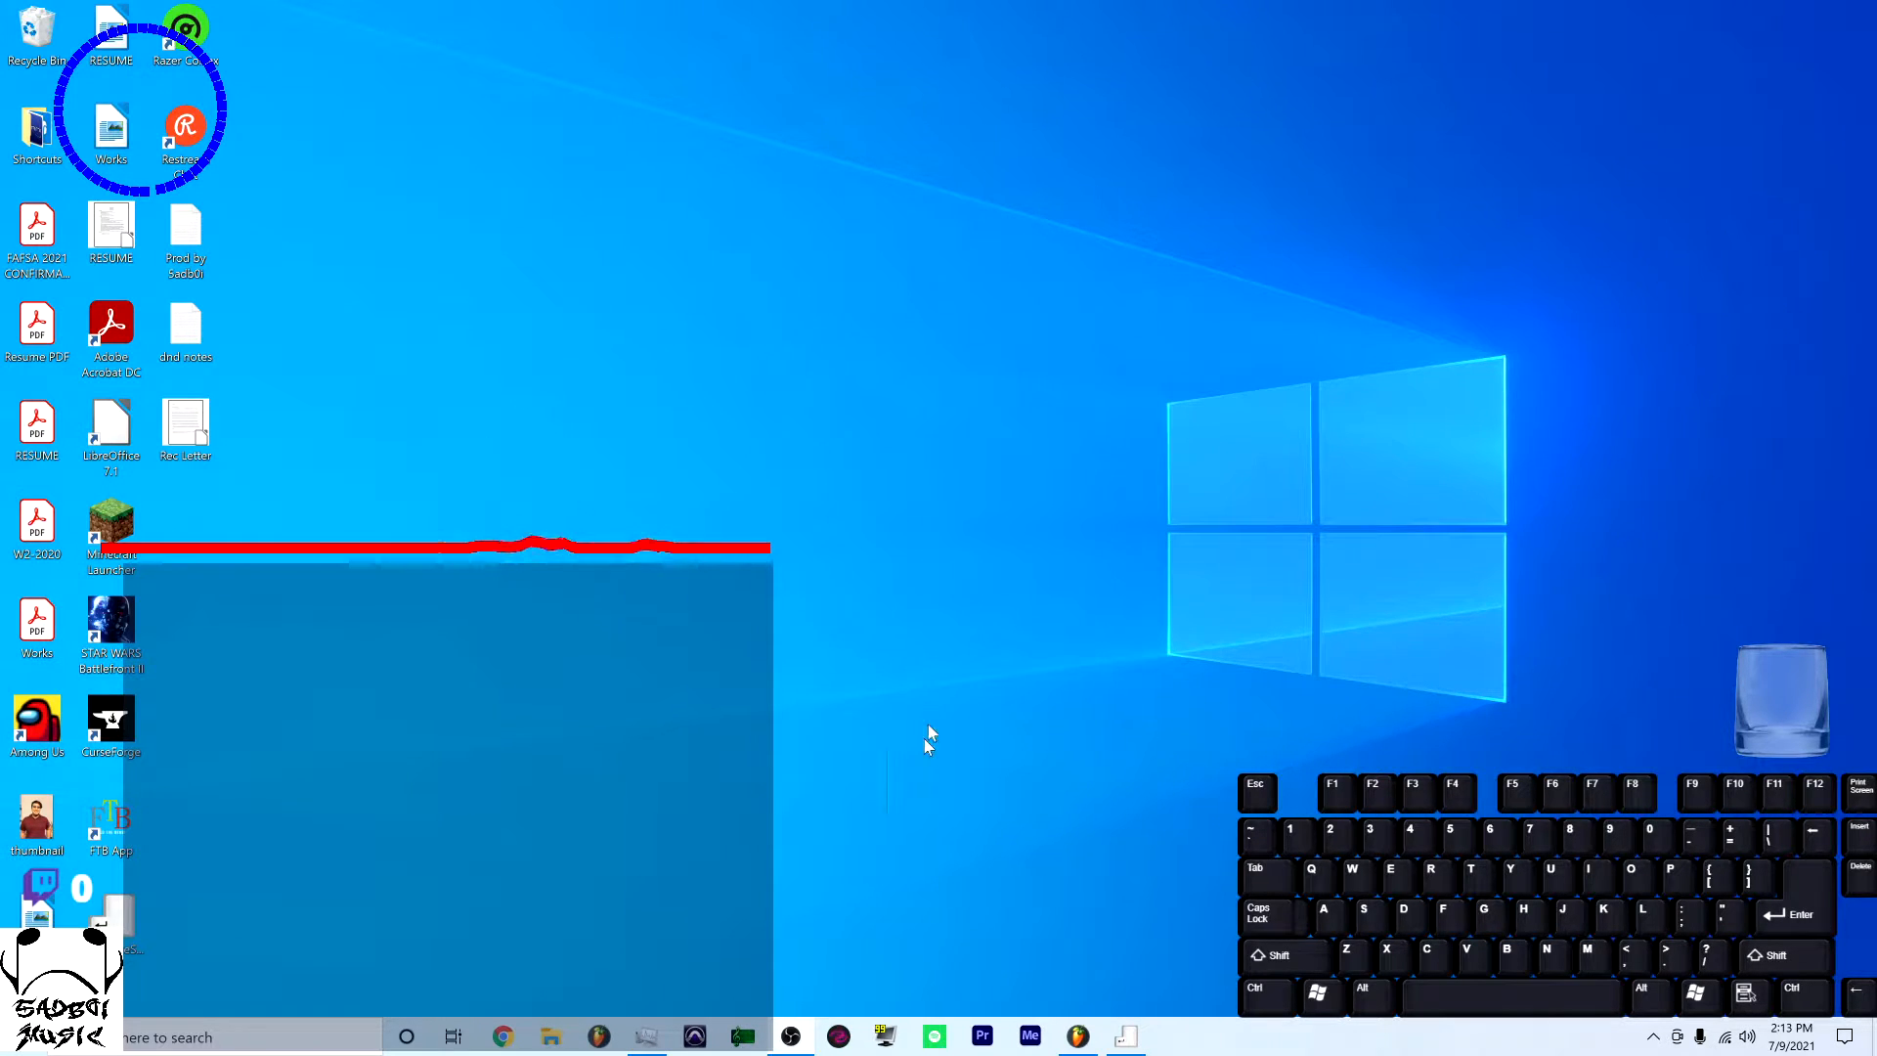
Switch to FL Studio and display the whole song in the playlist's Producing arrangement
left_click(1075, 1034)
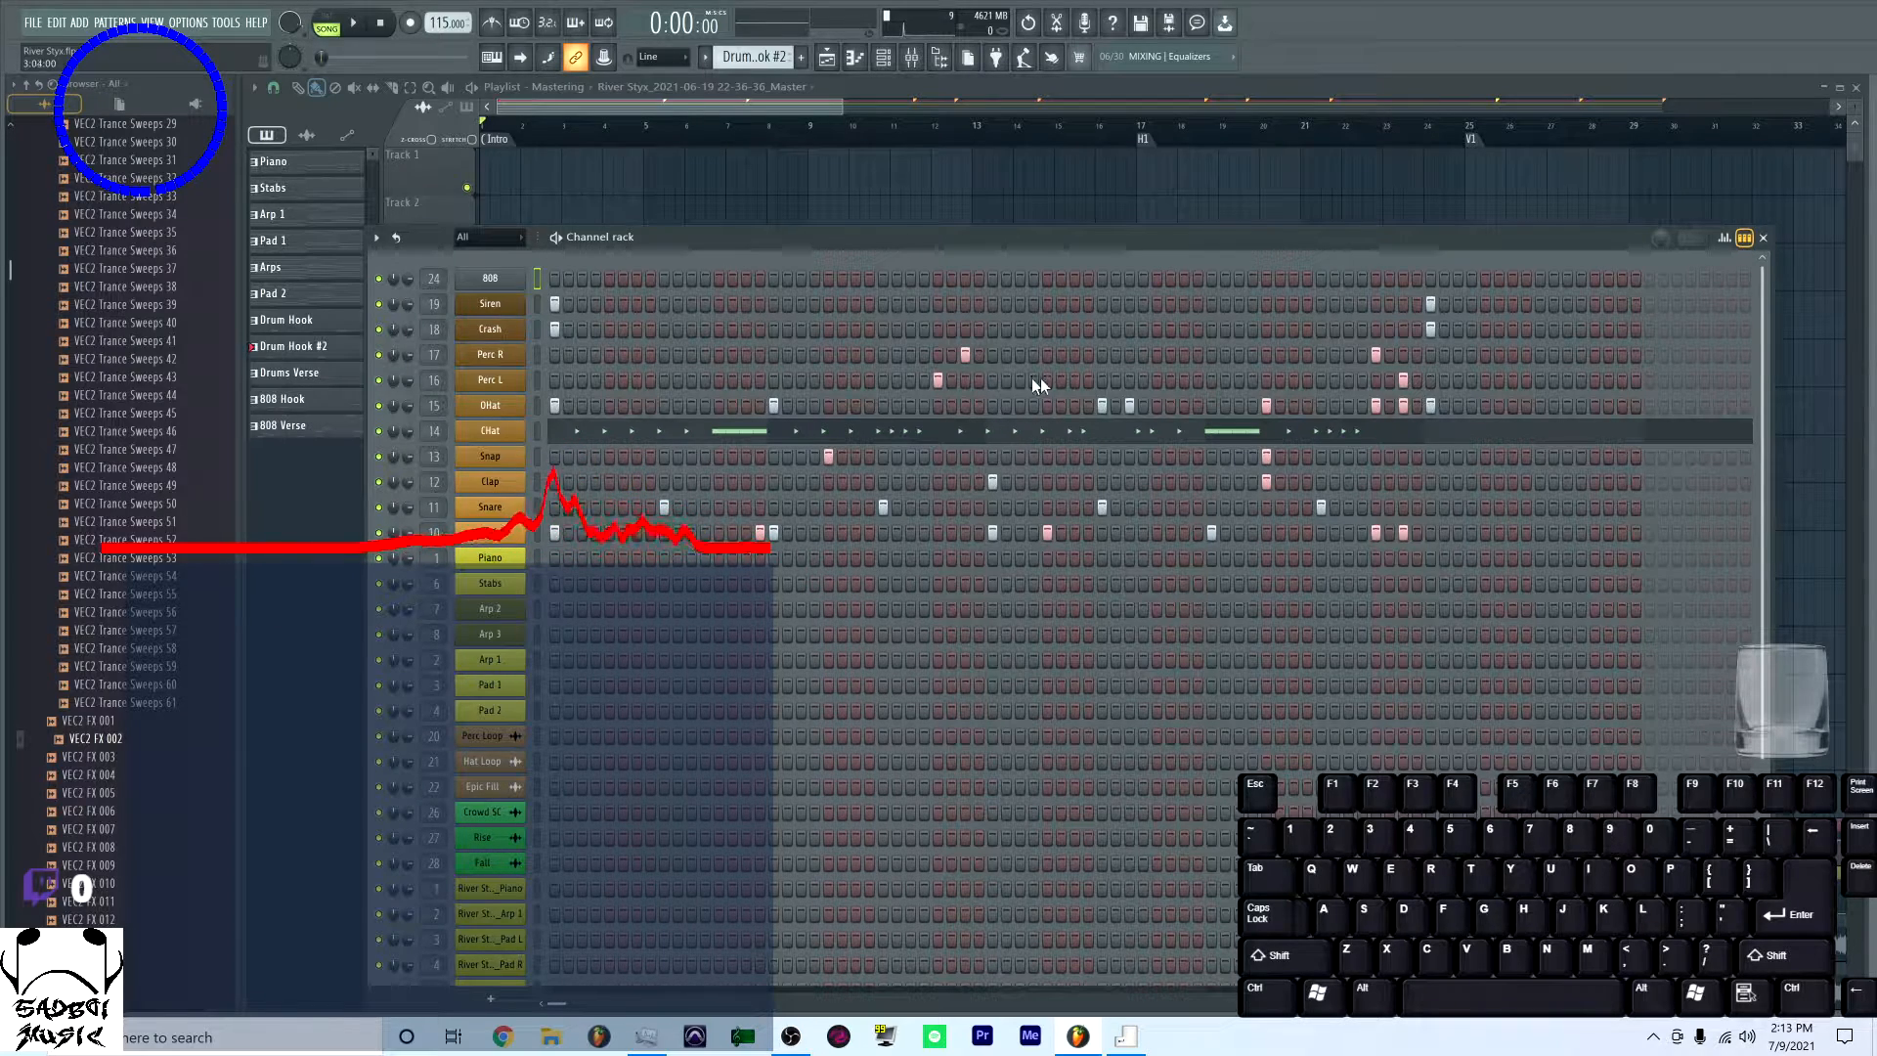
left_click(576, 88)
left_click(577, 113)
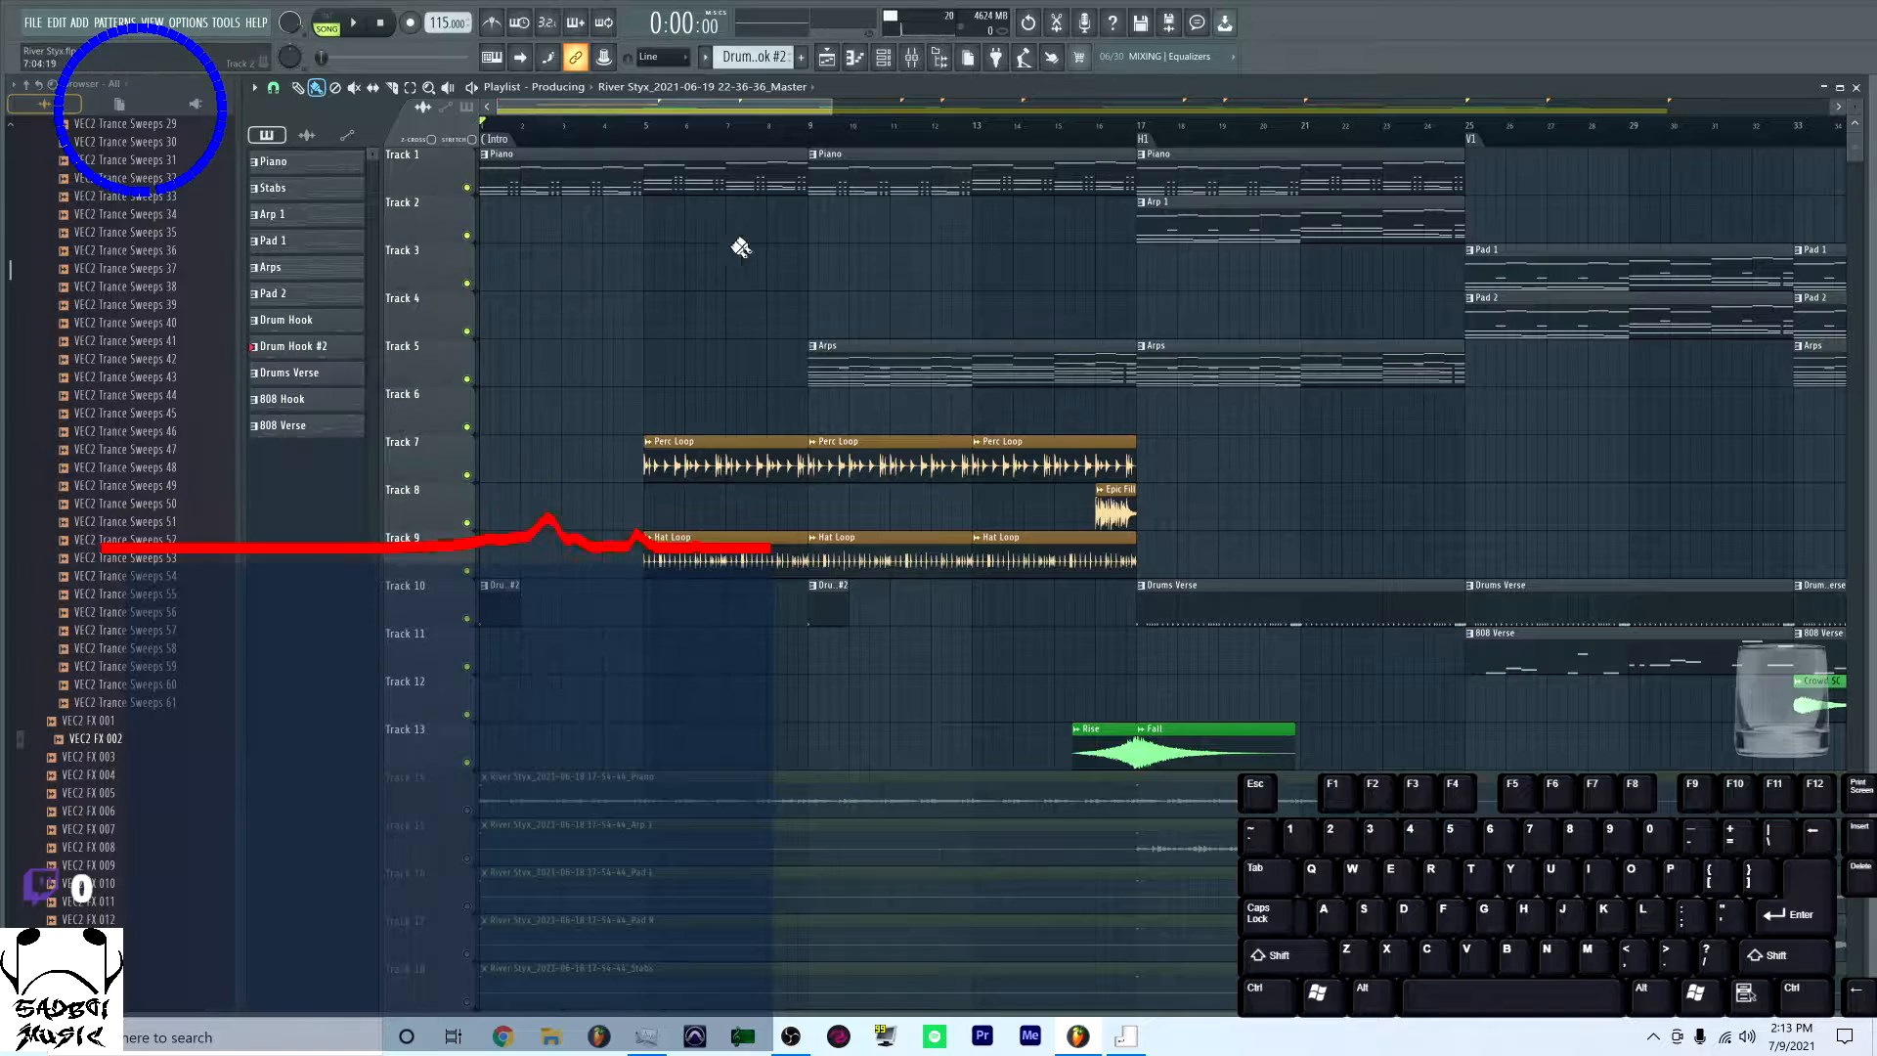
scroll(851, 323, "down", 5, "ctrl")
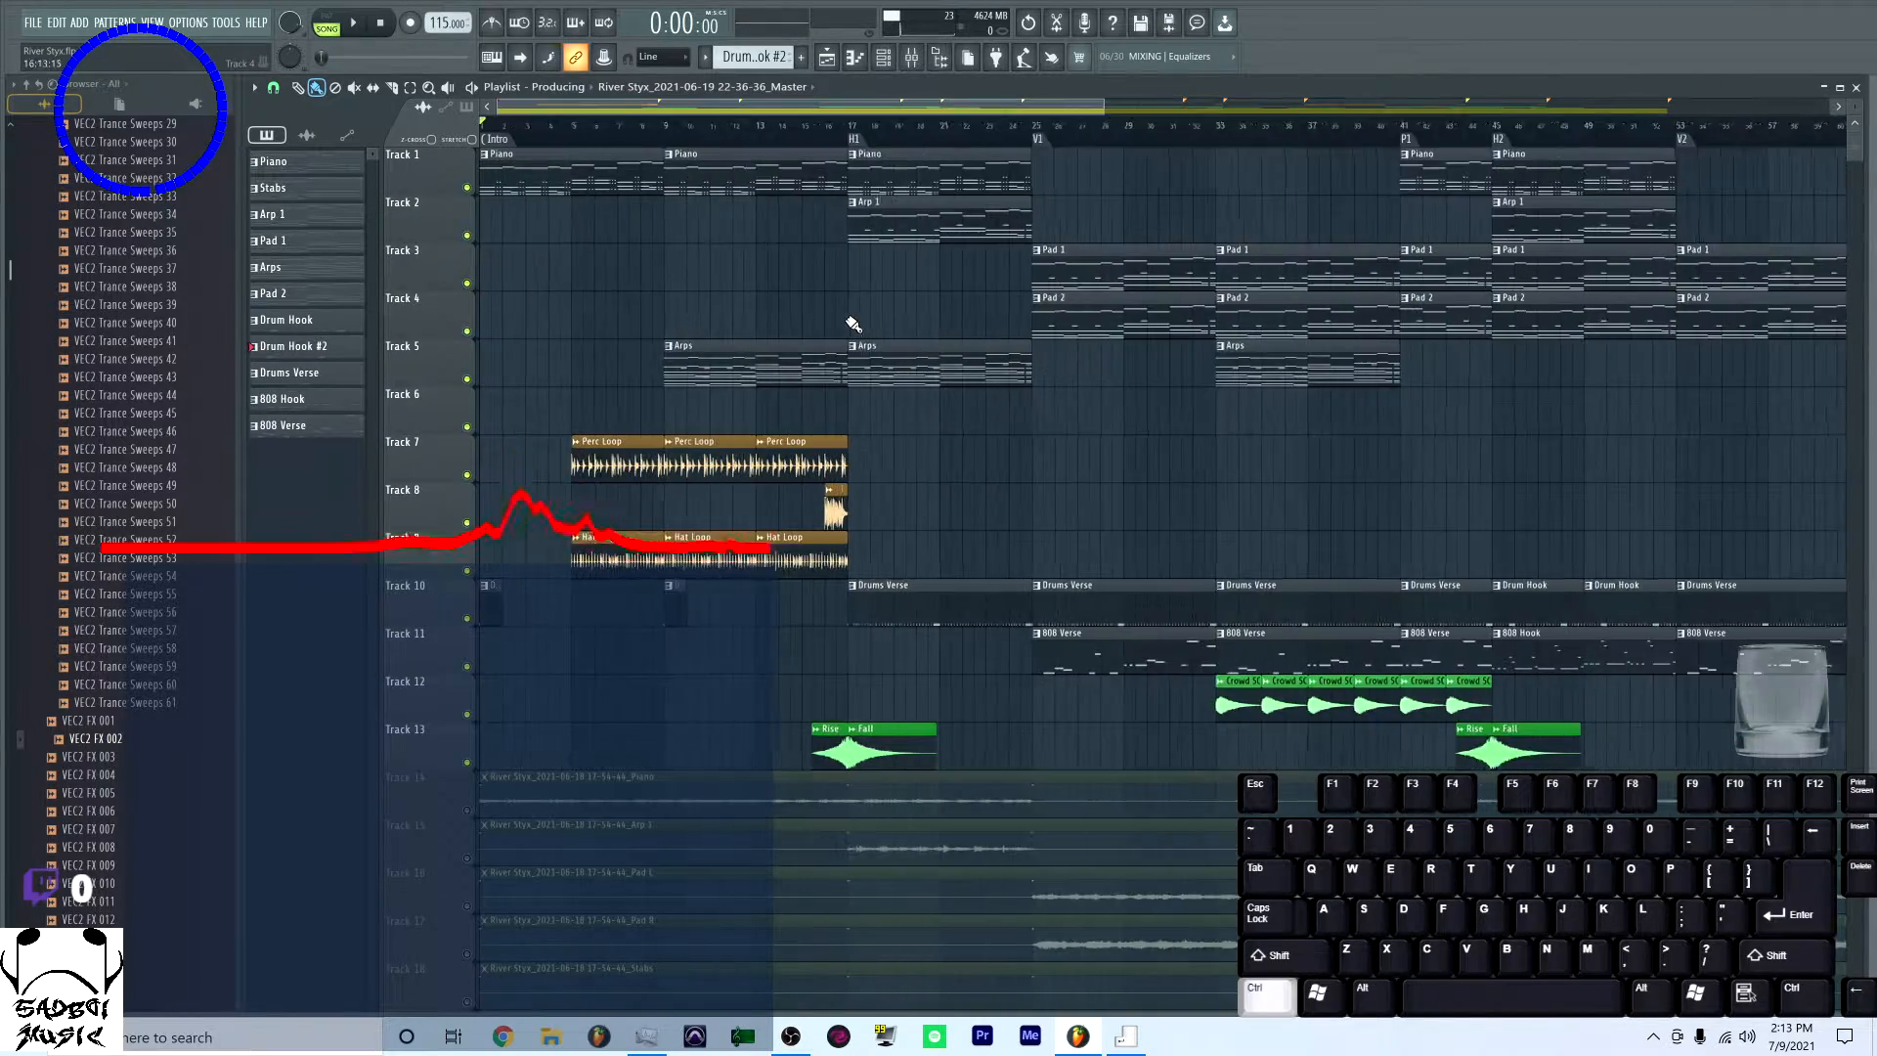
scroll(849, 323, "down", 3, "ctrl")
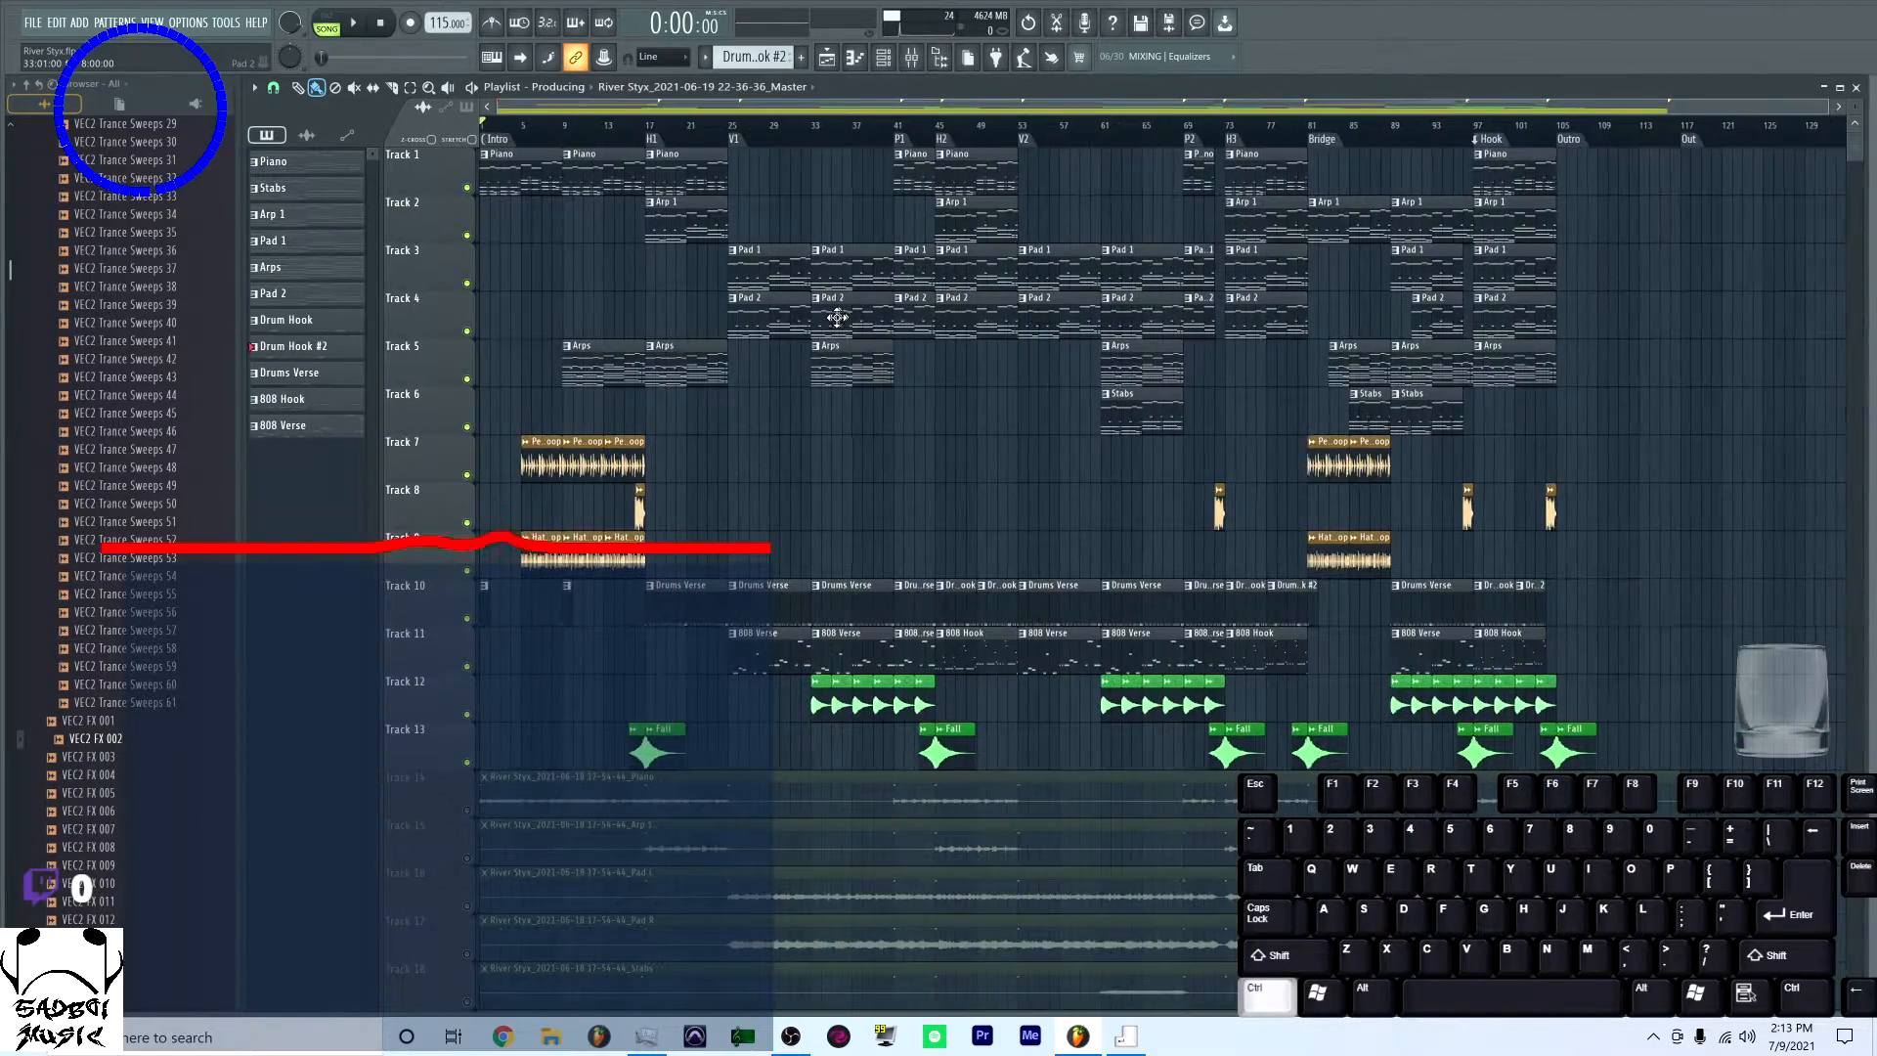
Show the channel rack for the Drum Hook #2 pattern, shift it up over the playlist, and close it again
left_click(883, 56)
left_click_drag(771, 256, 792, 228)
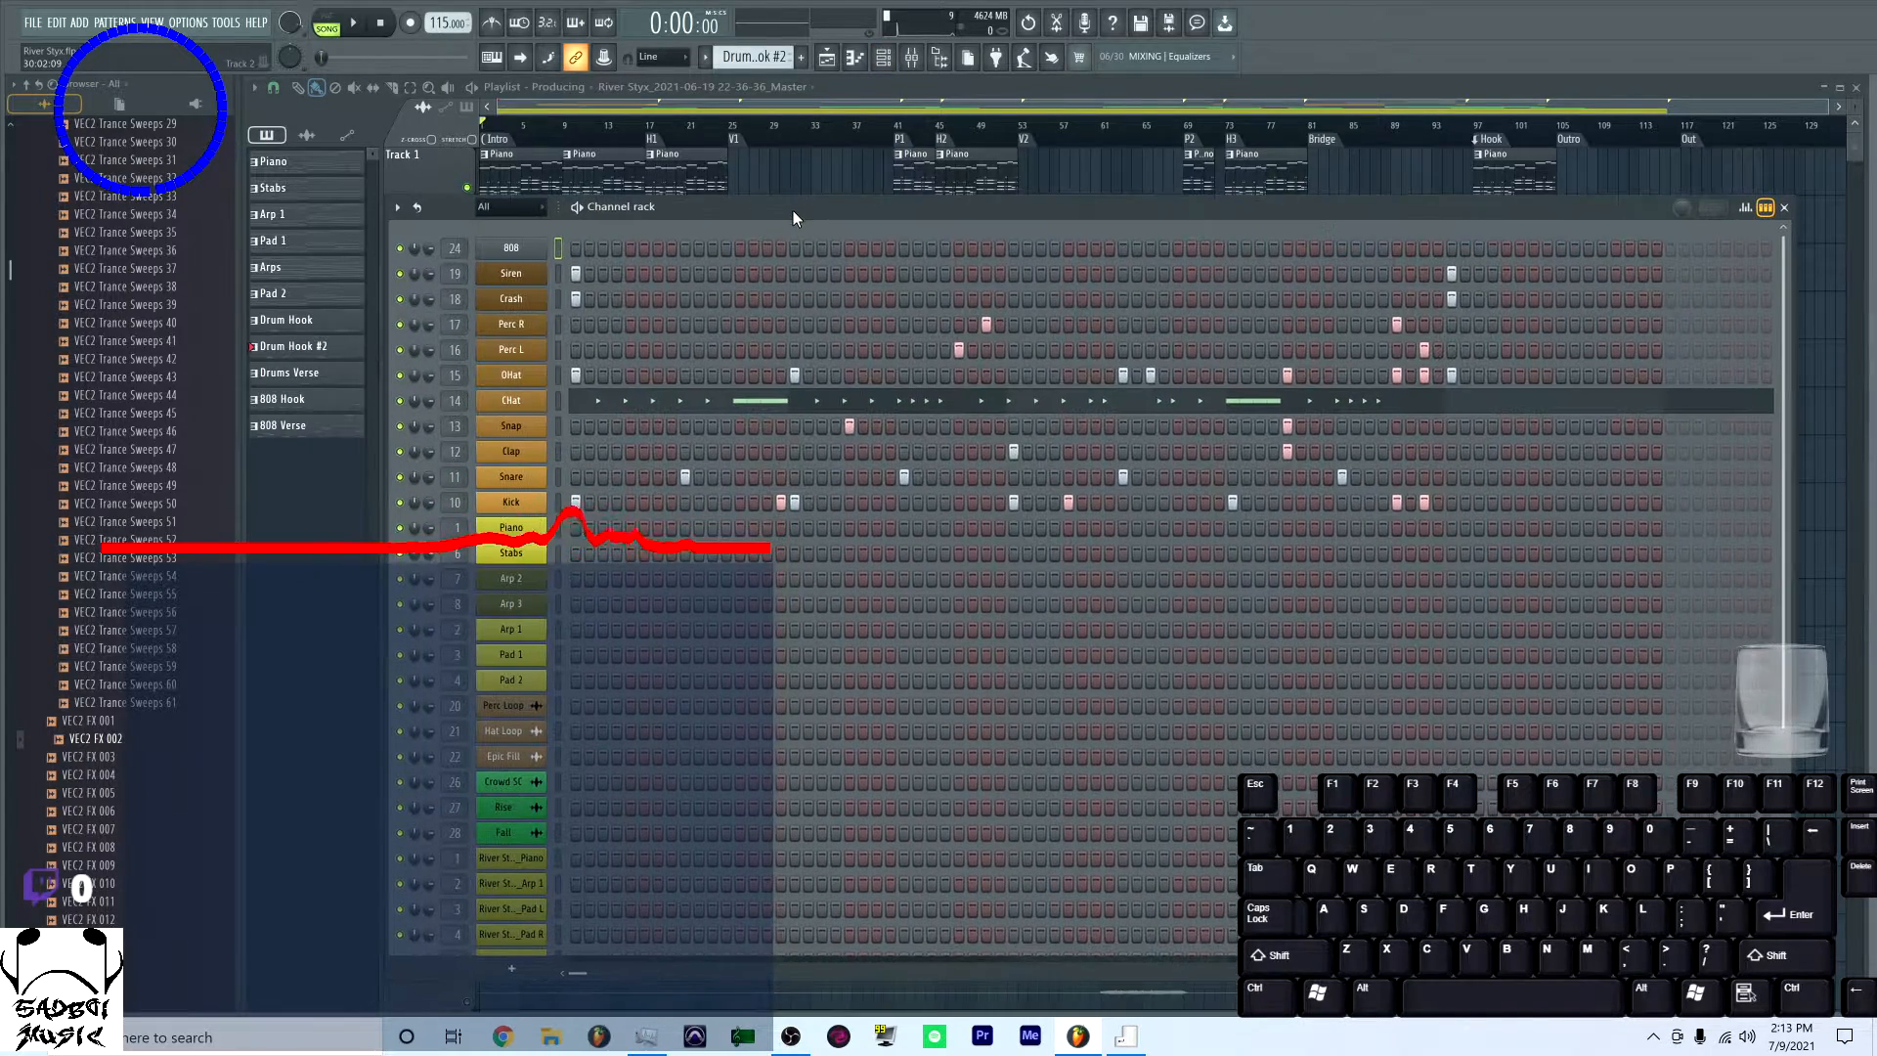
key("F6")
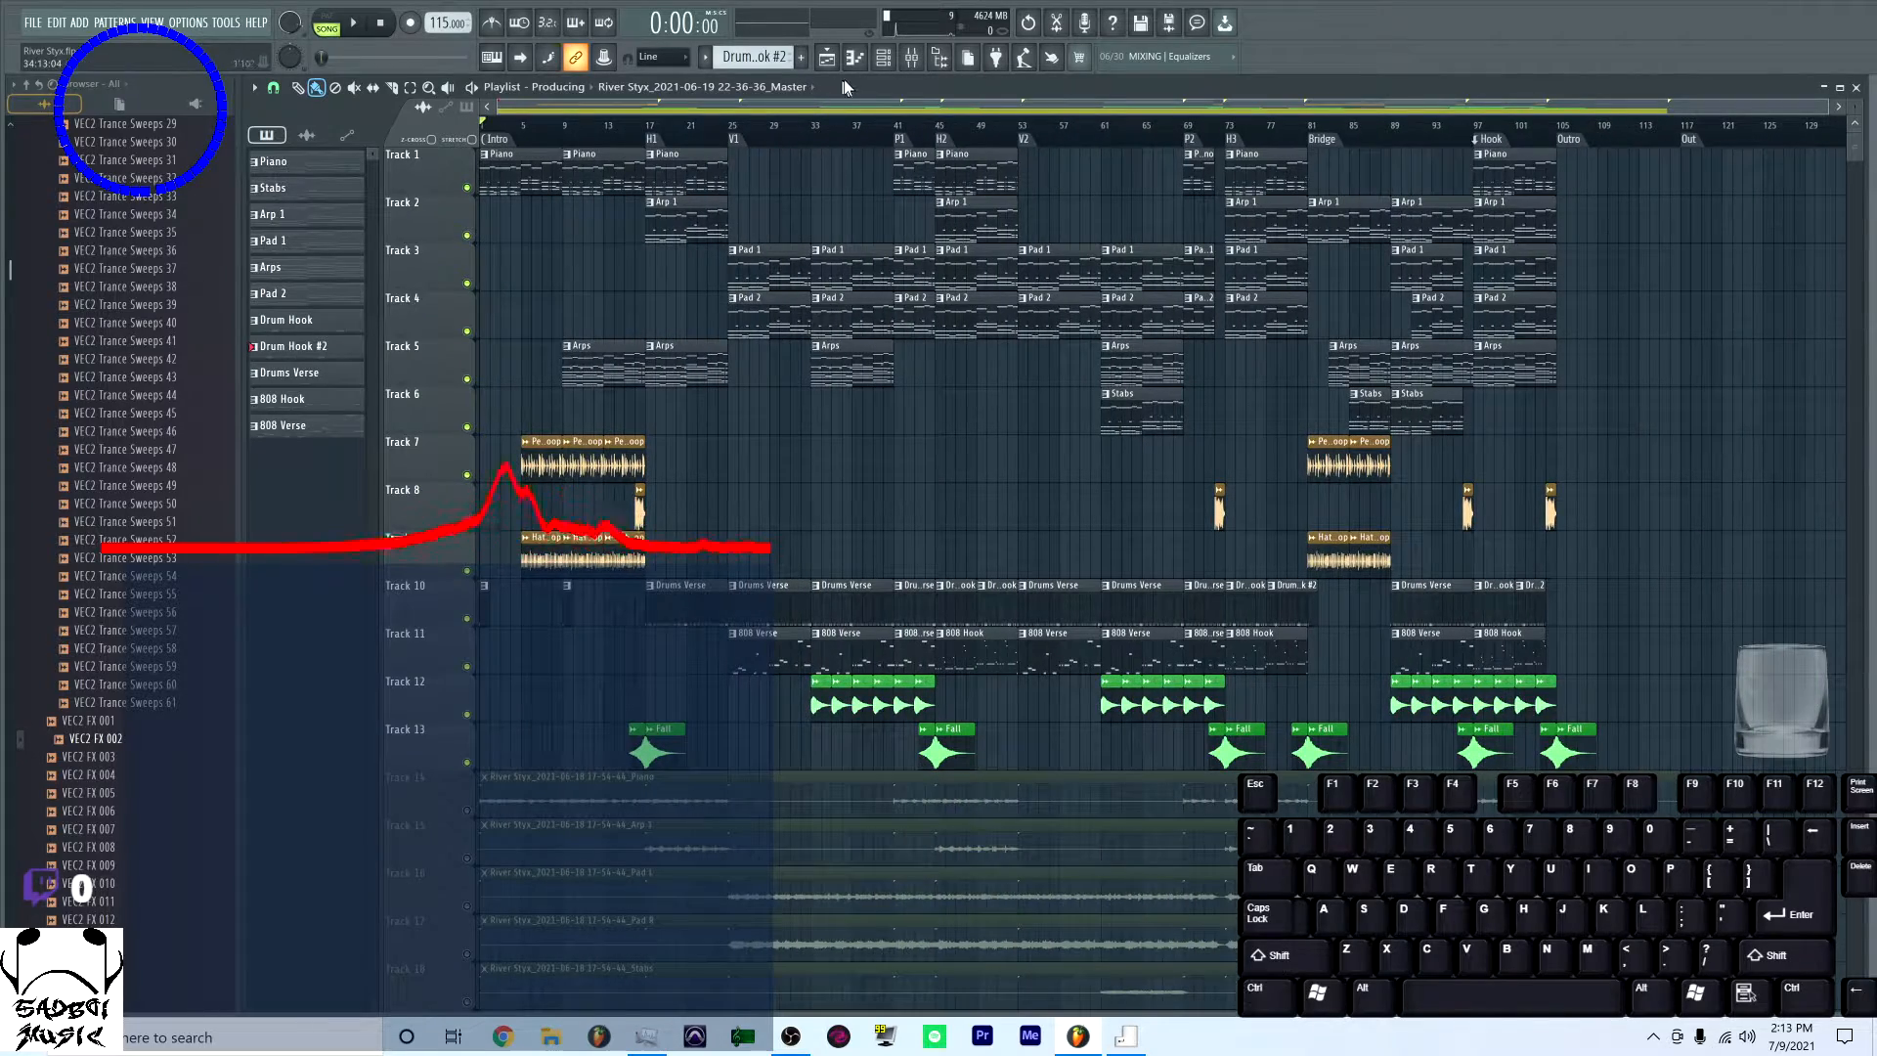
left_click(883, 55)
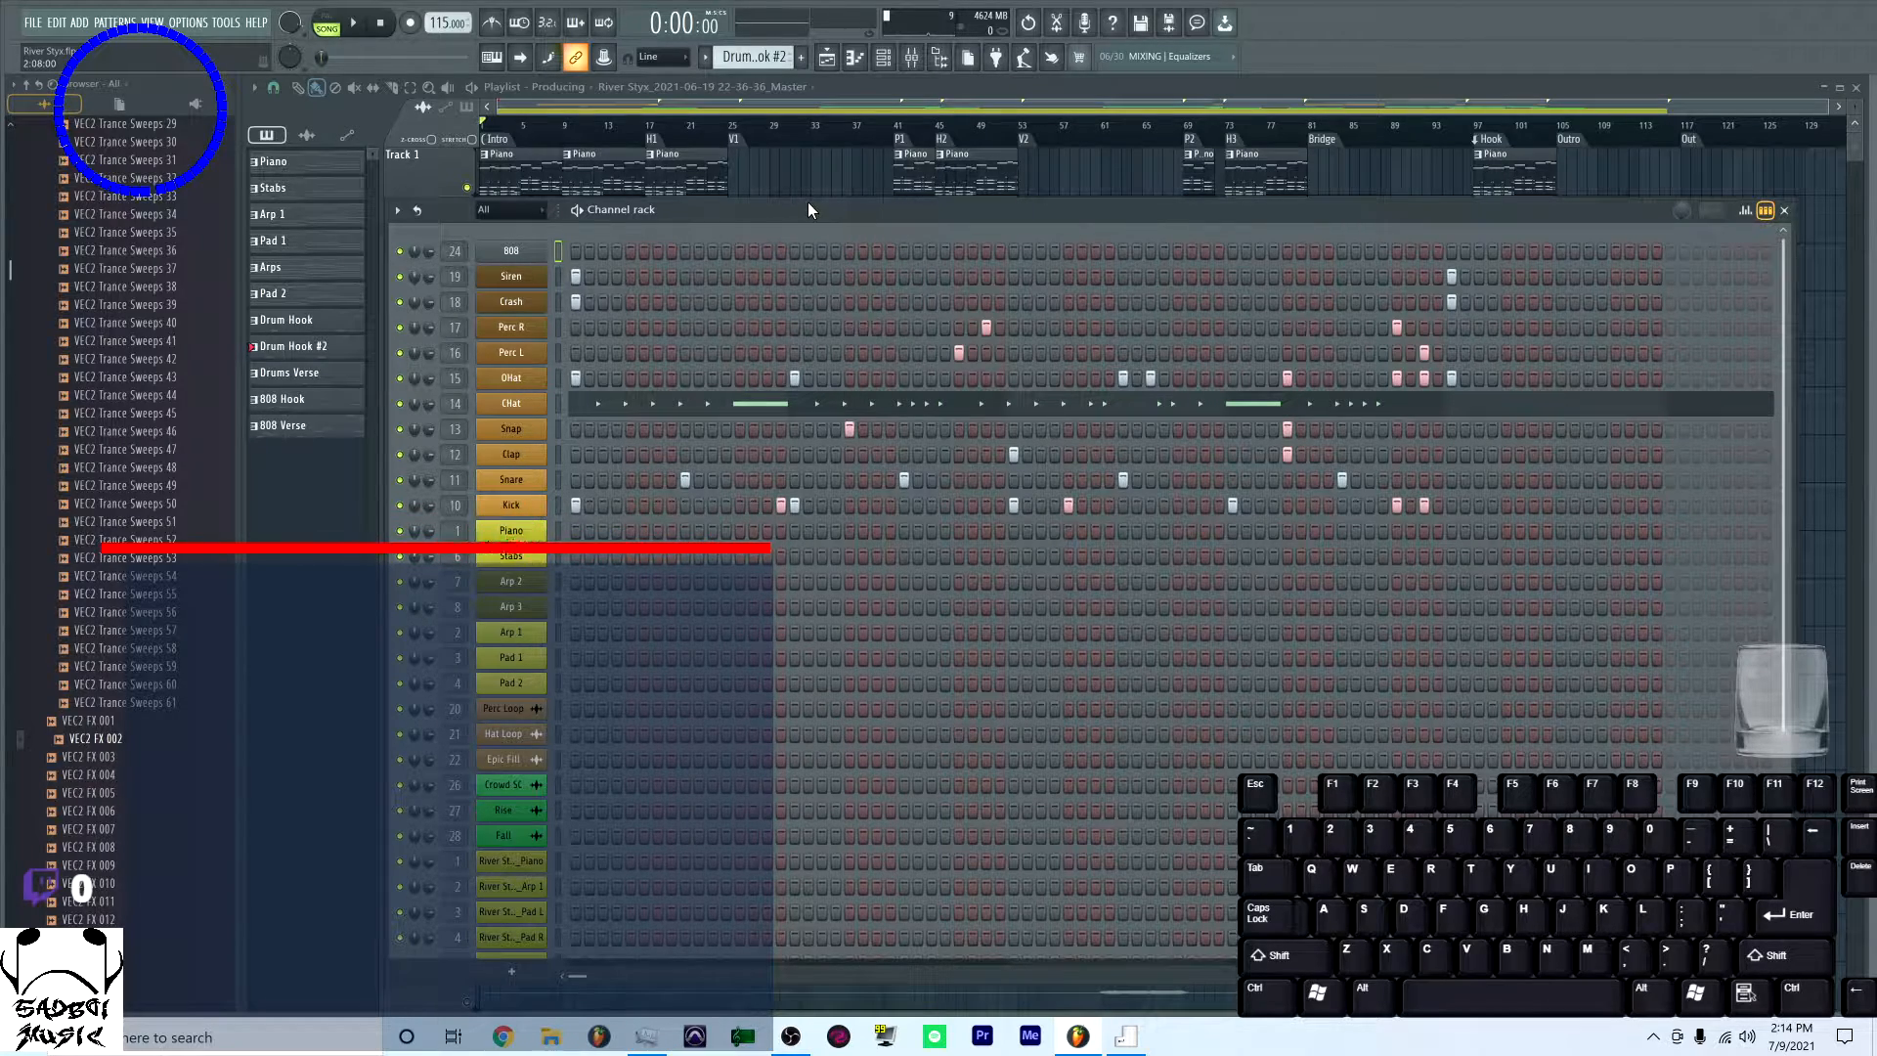
left_click_drag(808, 205, 809, 179)
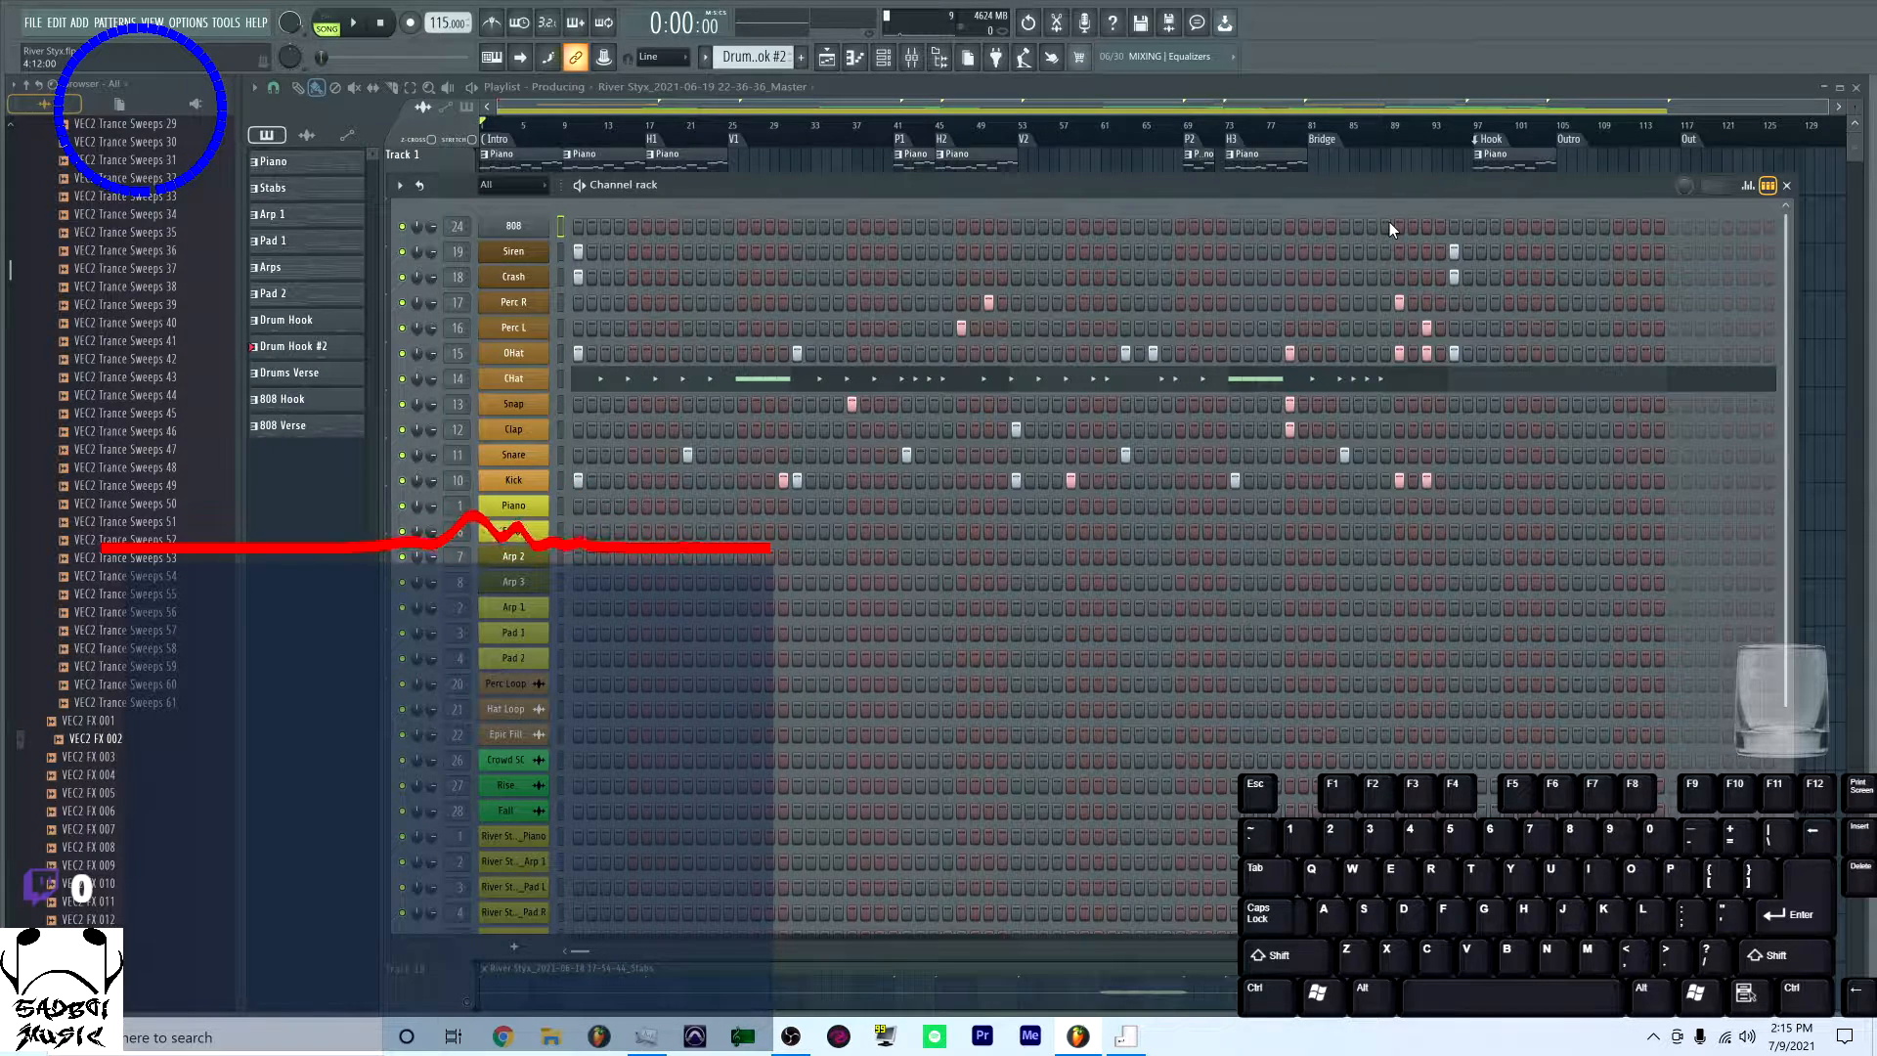
left_click(1788, 187)
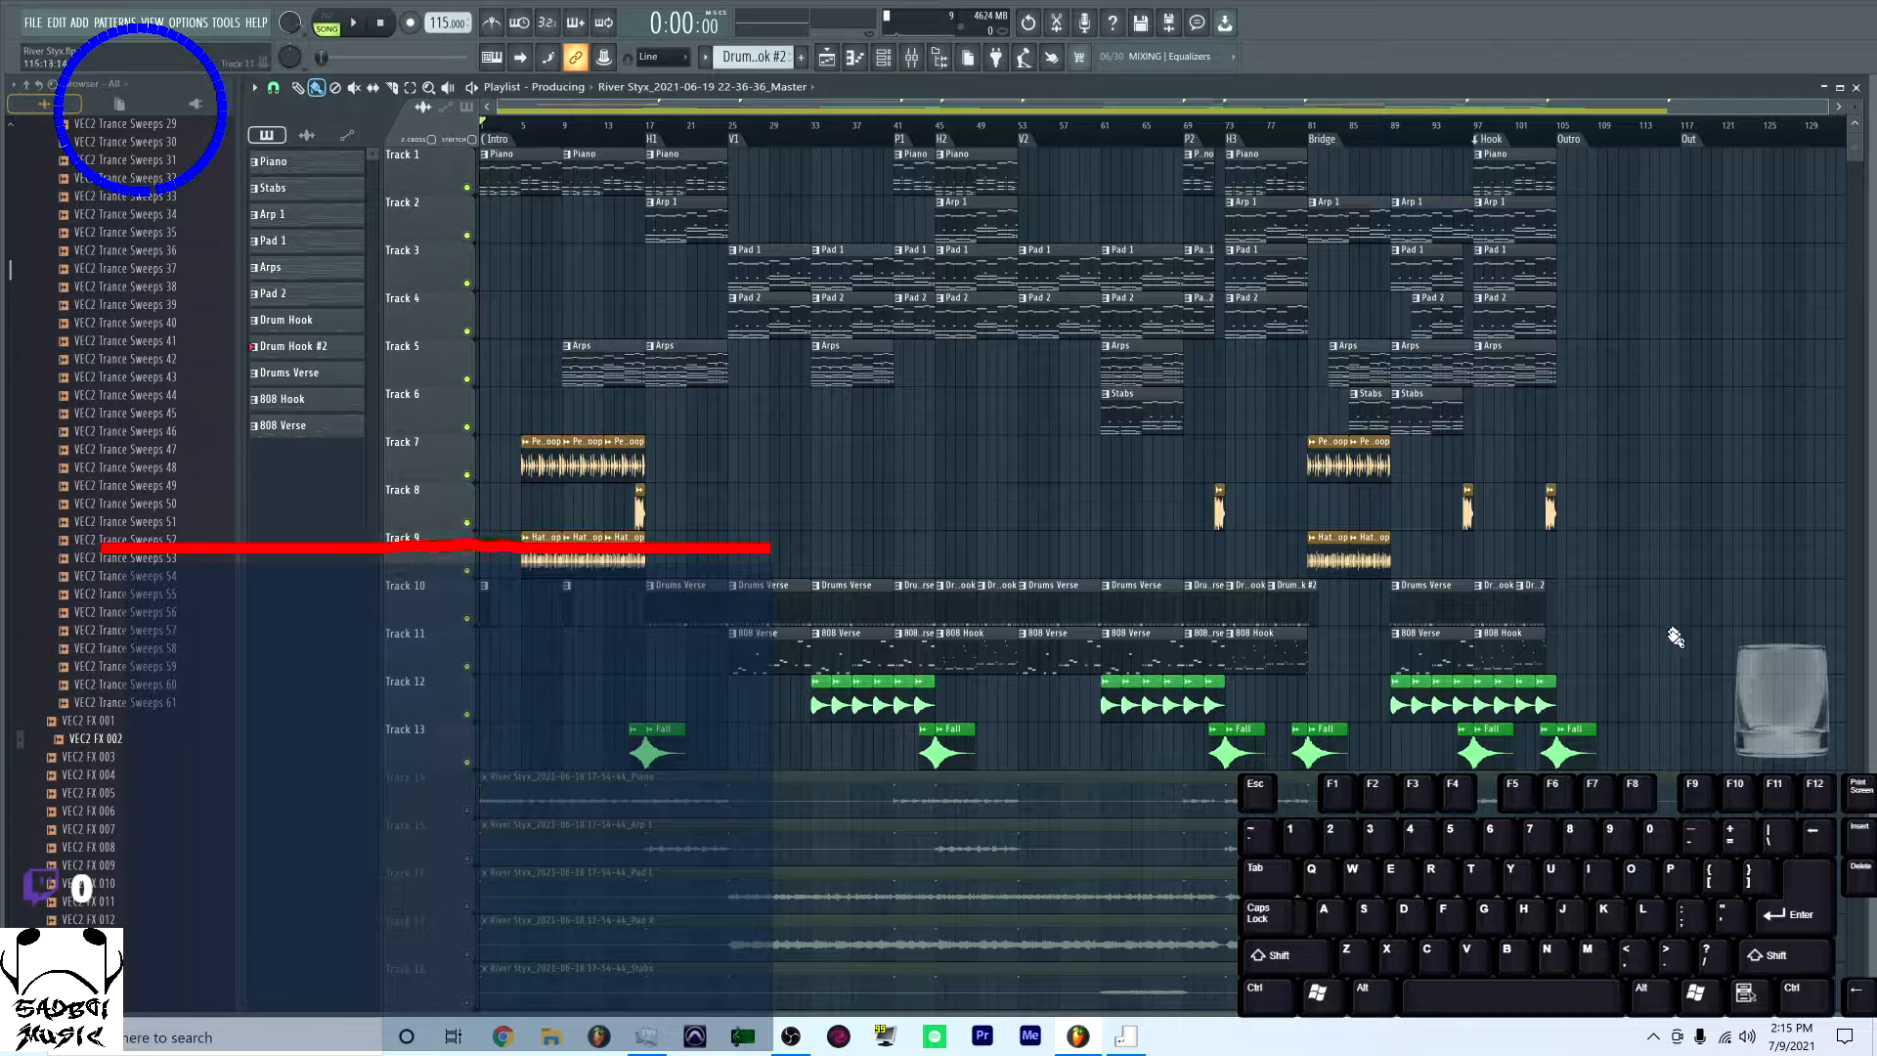
Reopen the channel rack, look through its channels from the 808 down to the audio clips, and close it
left_click(882, 57)
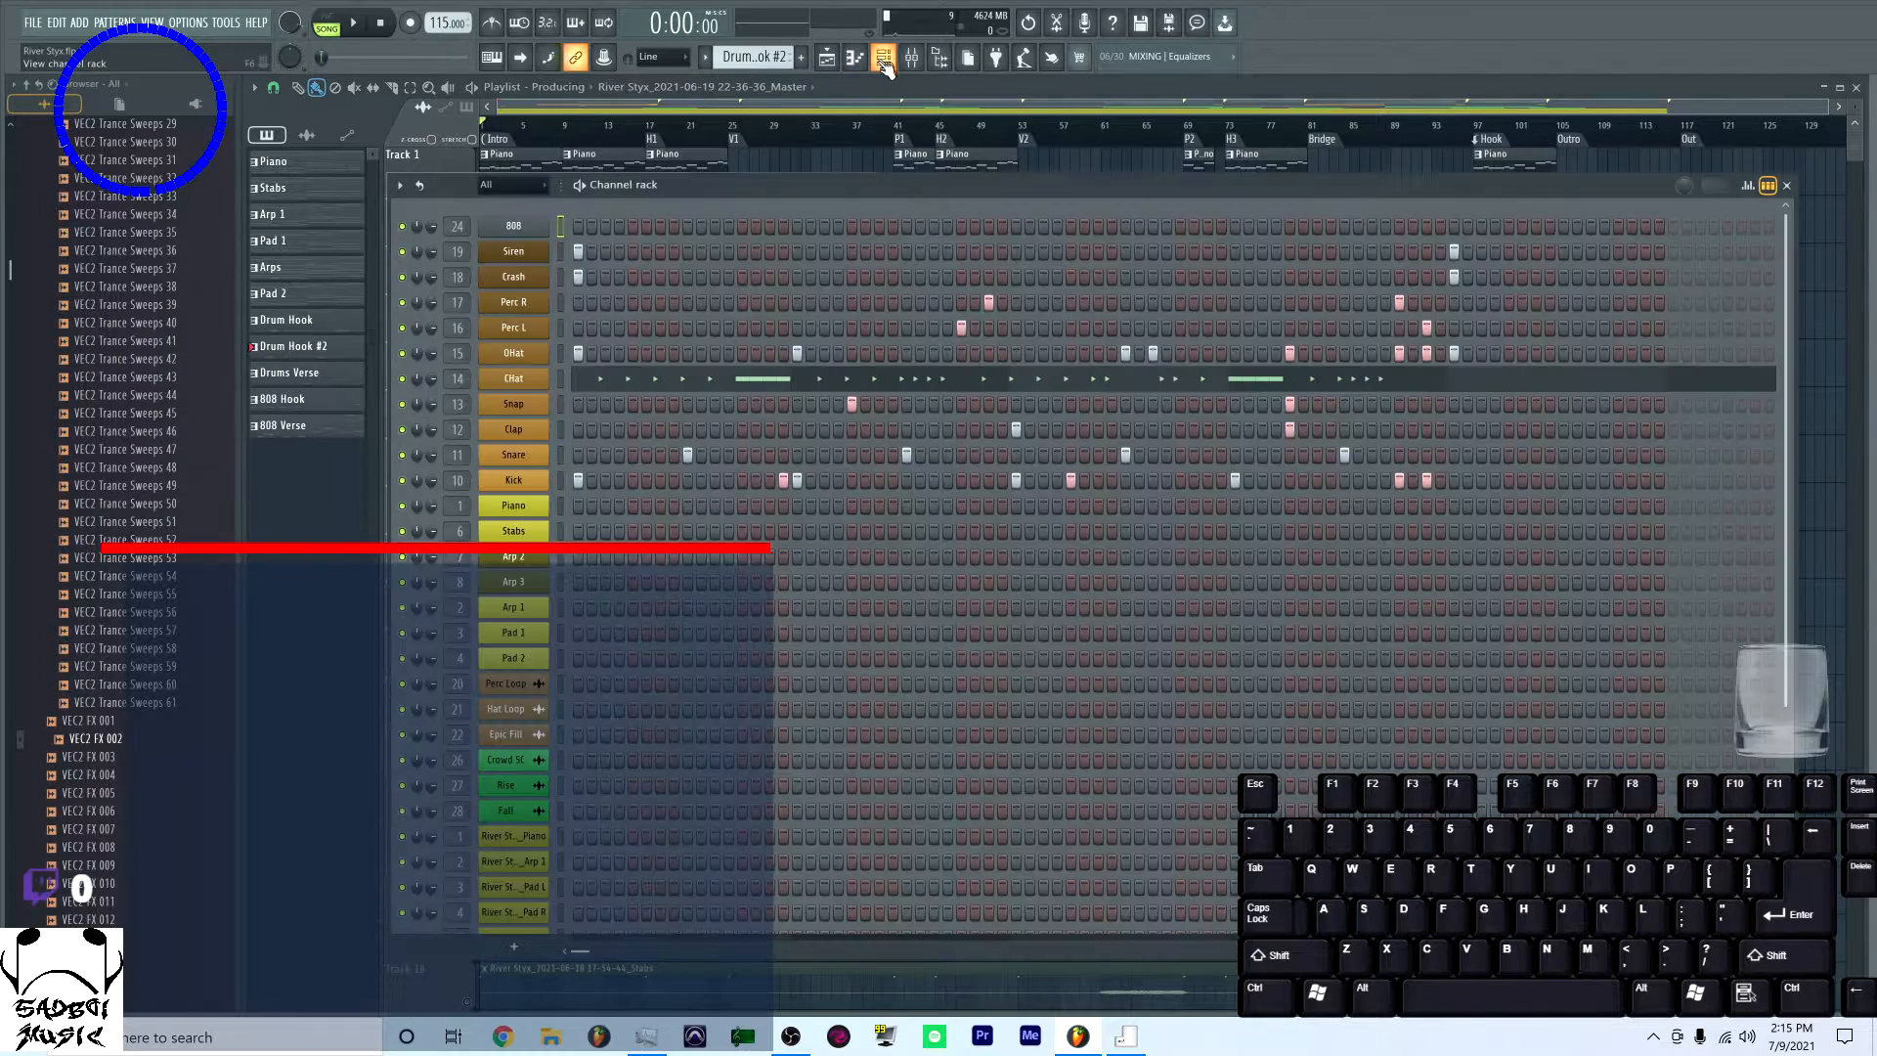
scroll(544, 455, "down", 3)
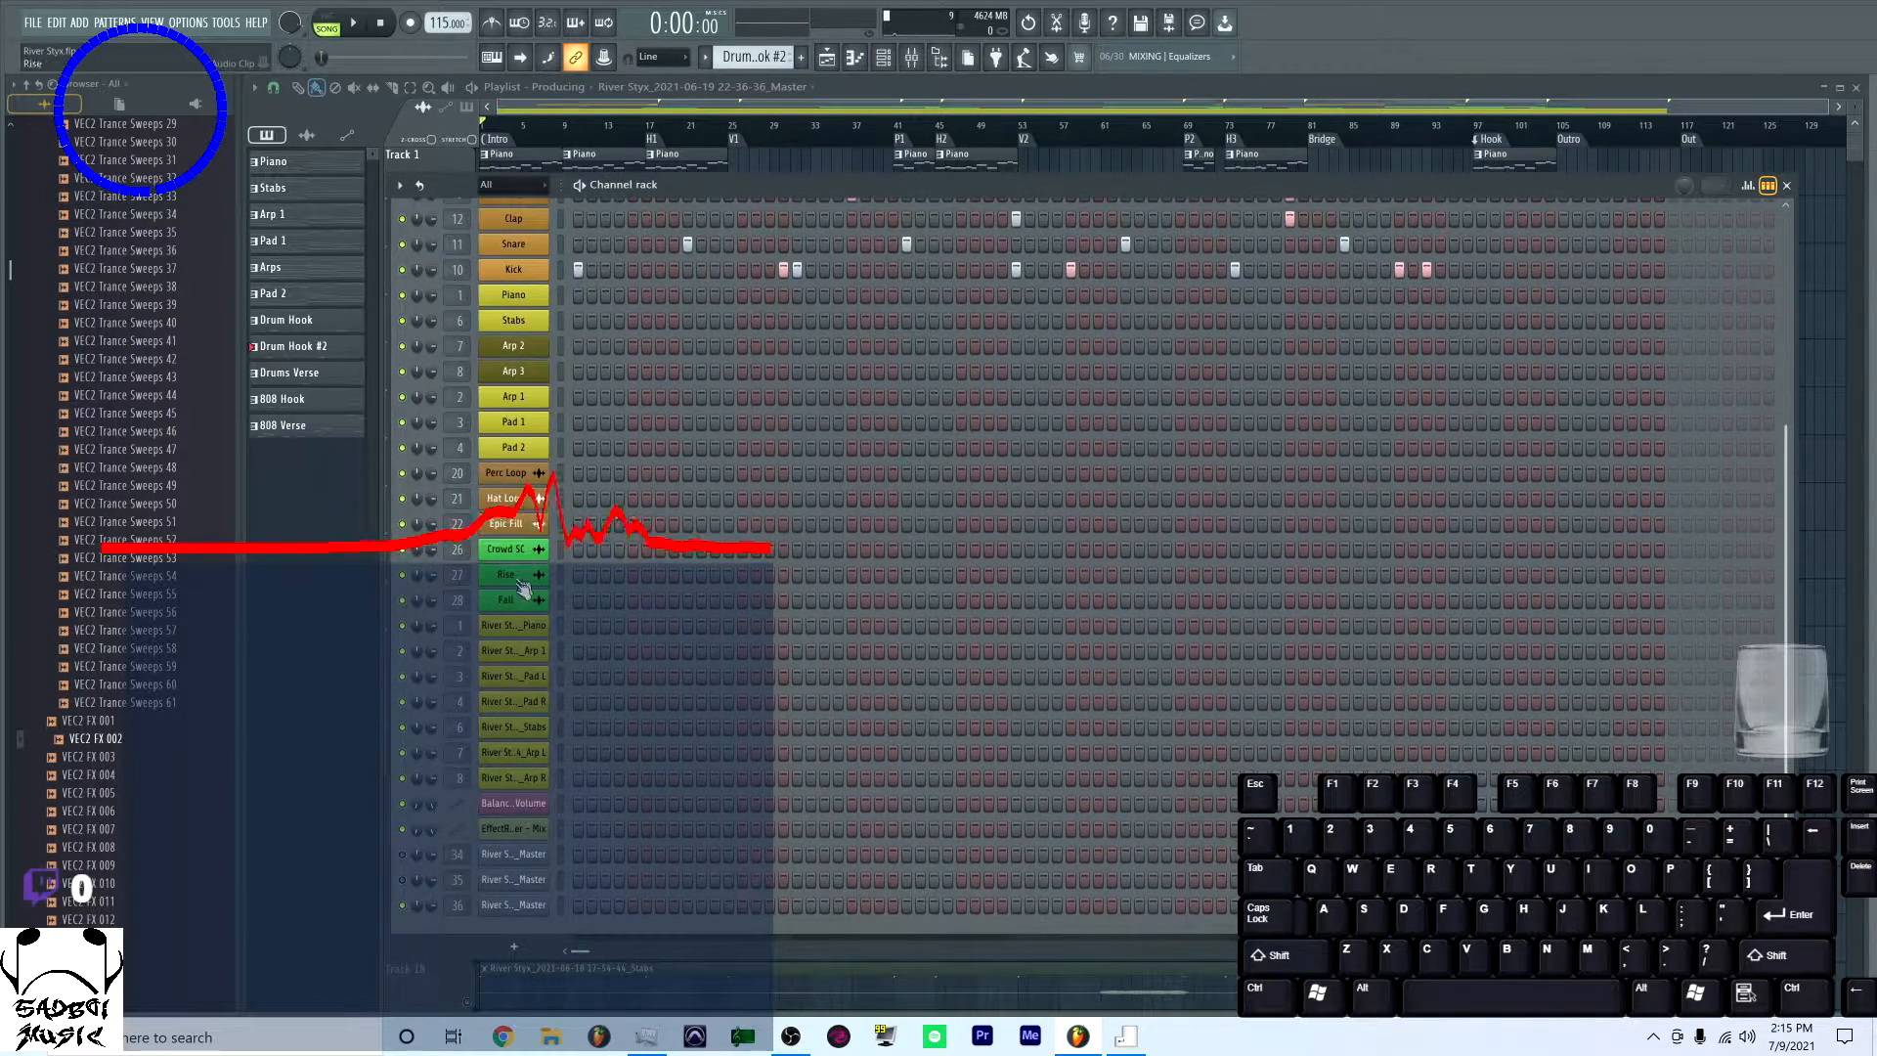
scroll(544, 459, "up", 3)
left_click(825, 107)
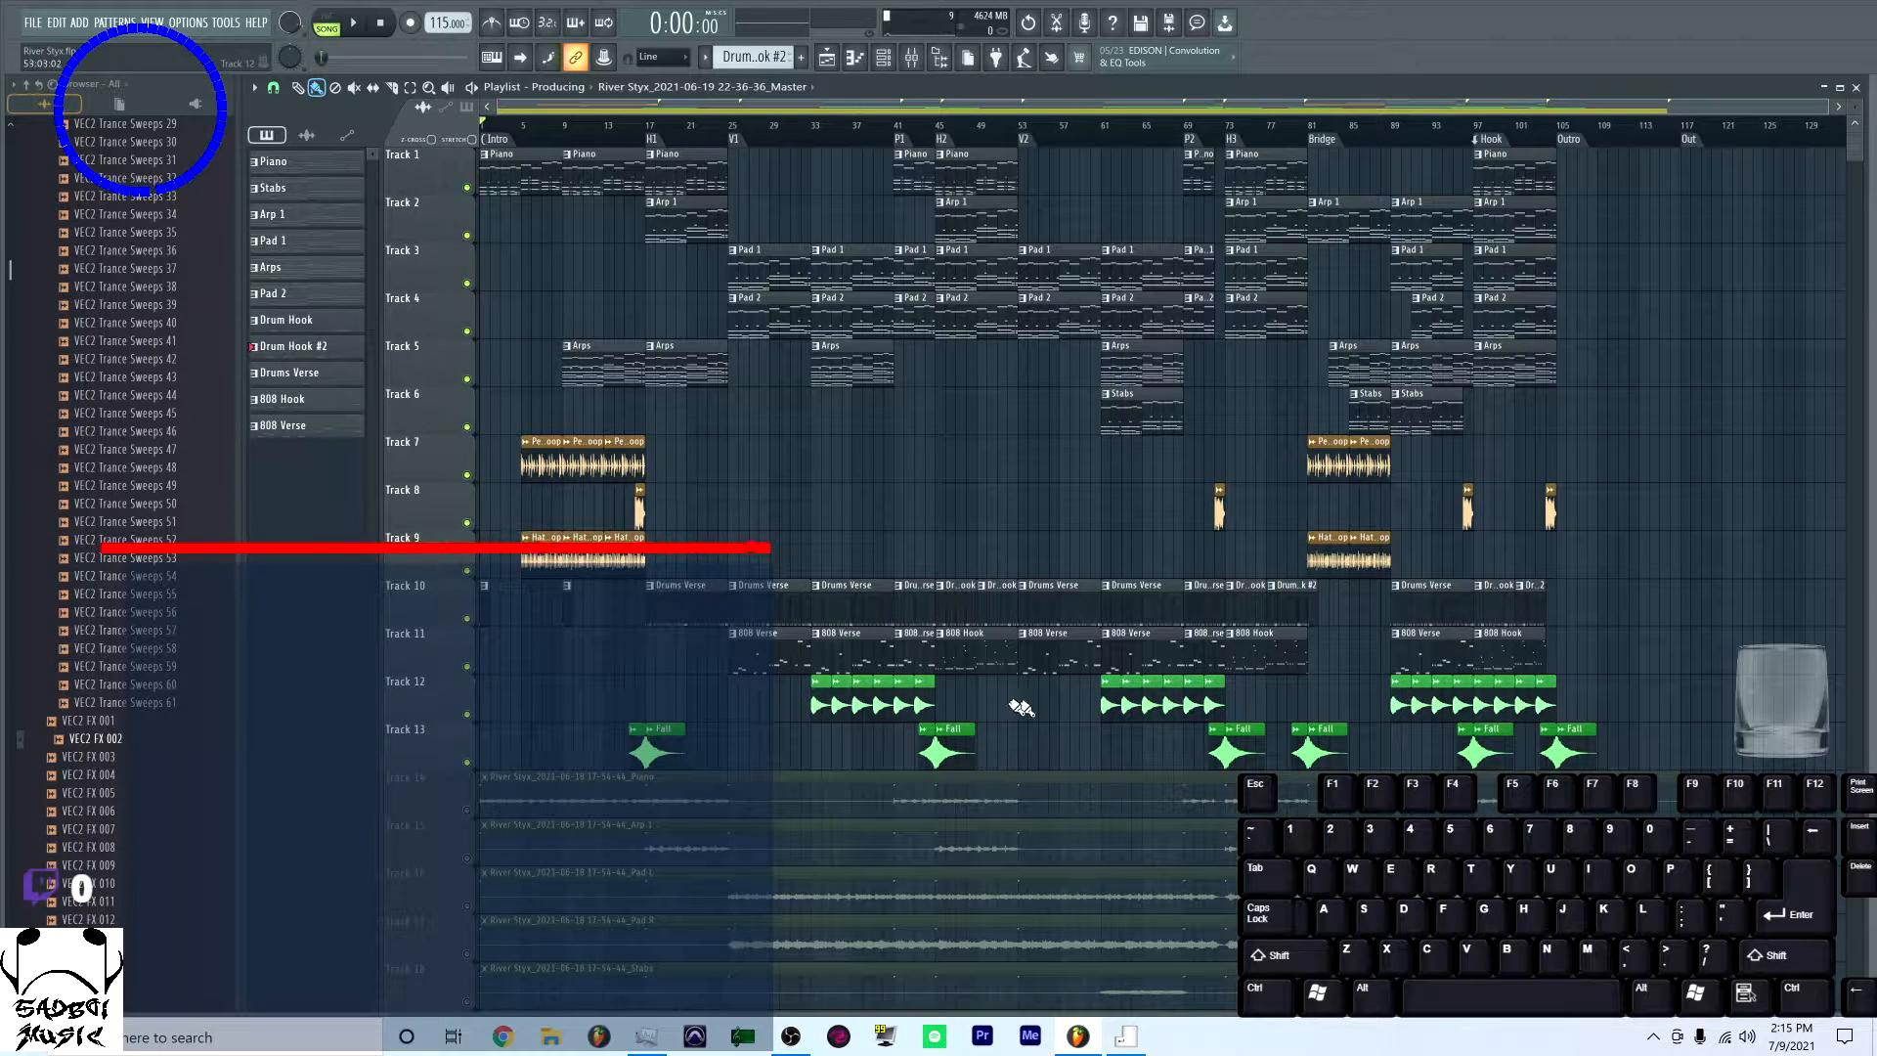
Look through the Producing arrangement's tracks and briefly compare them with the Mastering arrangement before returning
scroll(912, 717, "down", 5)
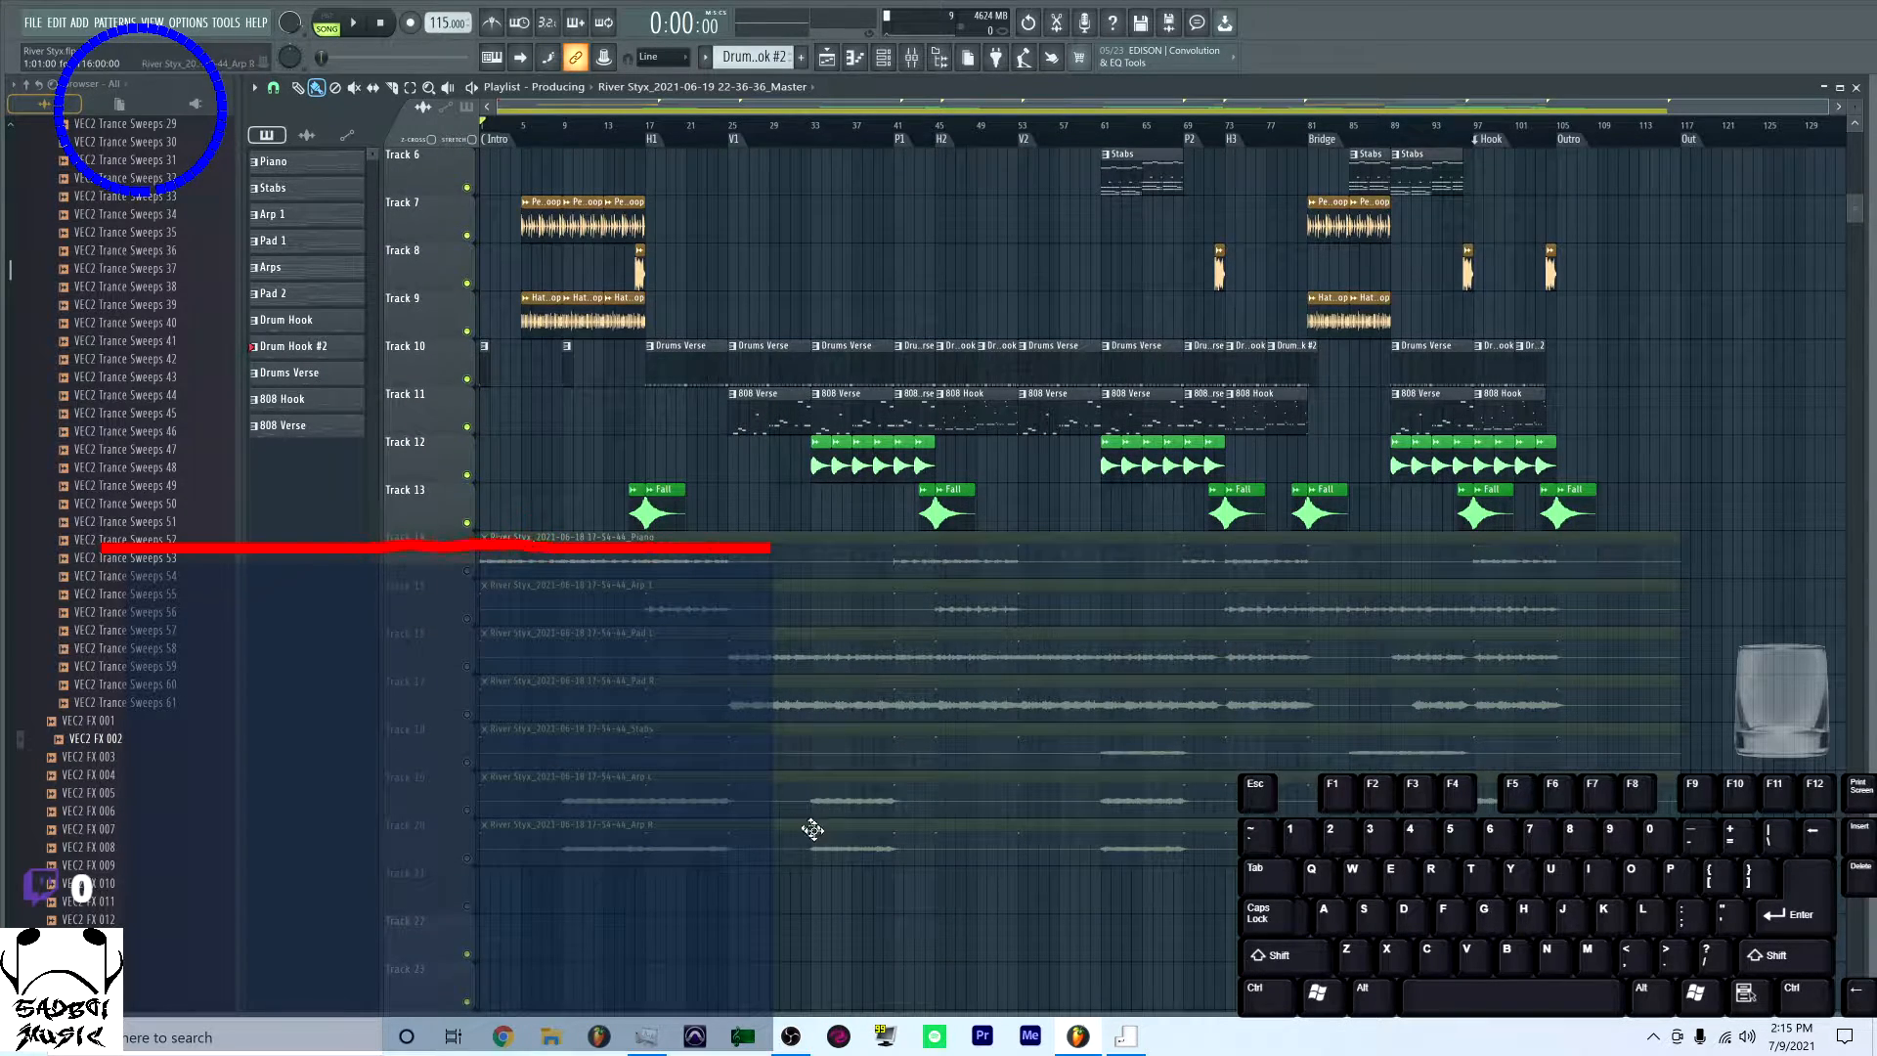
scroll(764, 691, "up", 5)
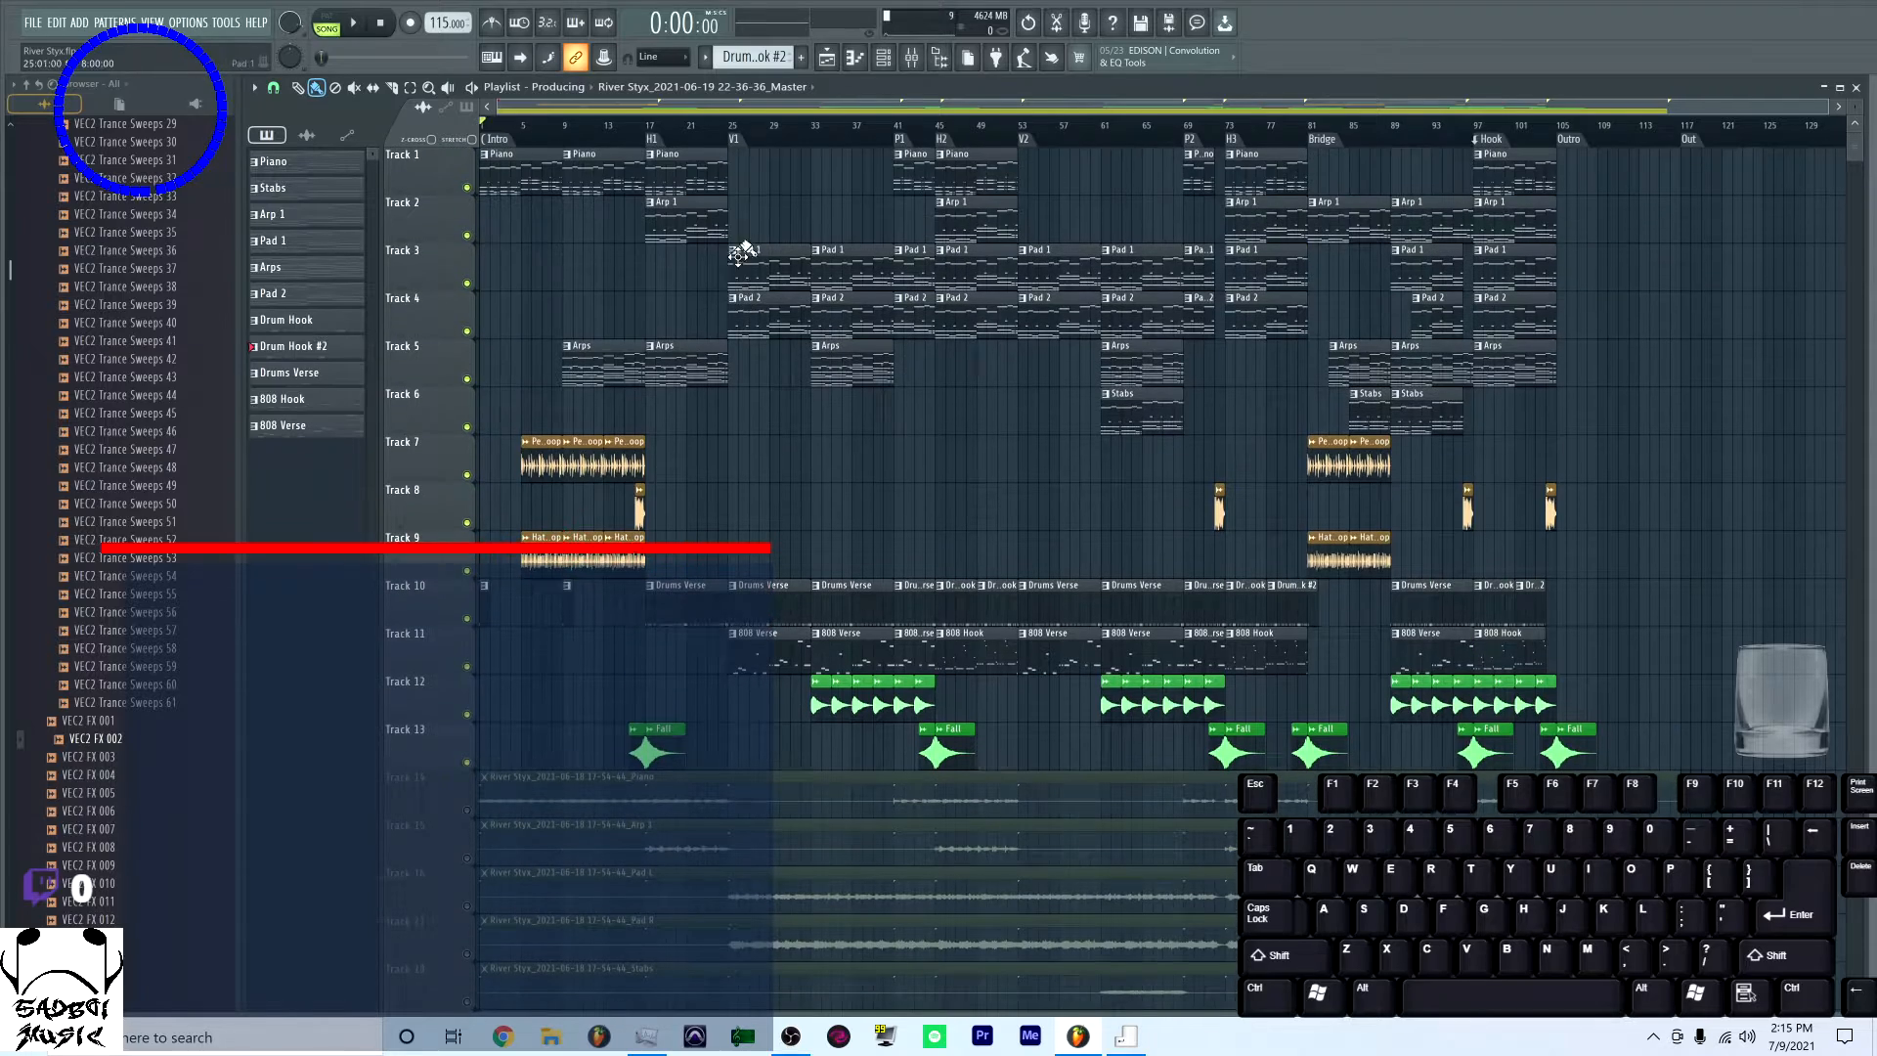
left_click(559, 86)
left_click(566, 145)
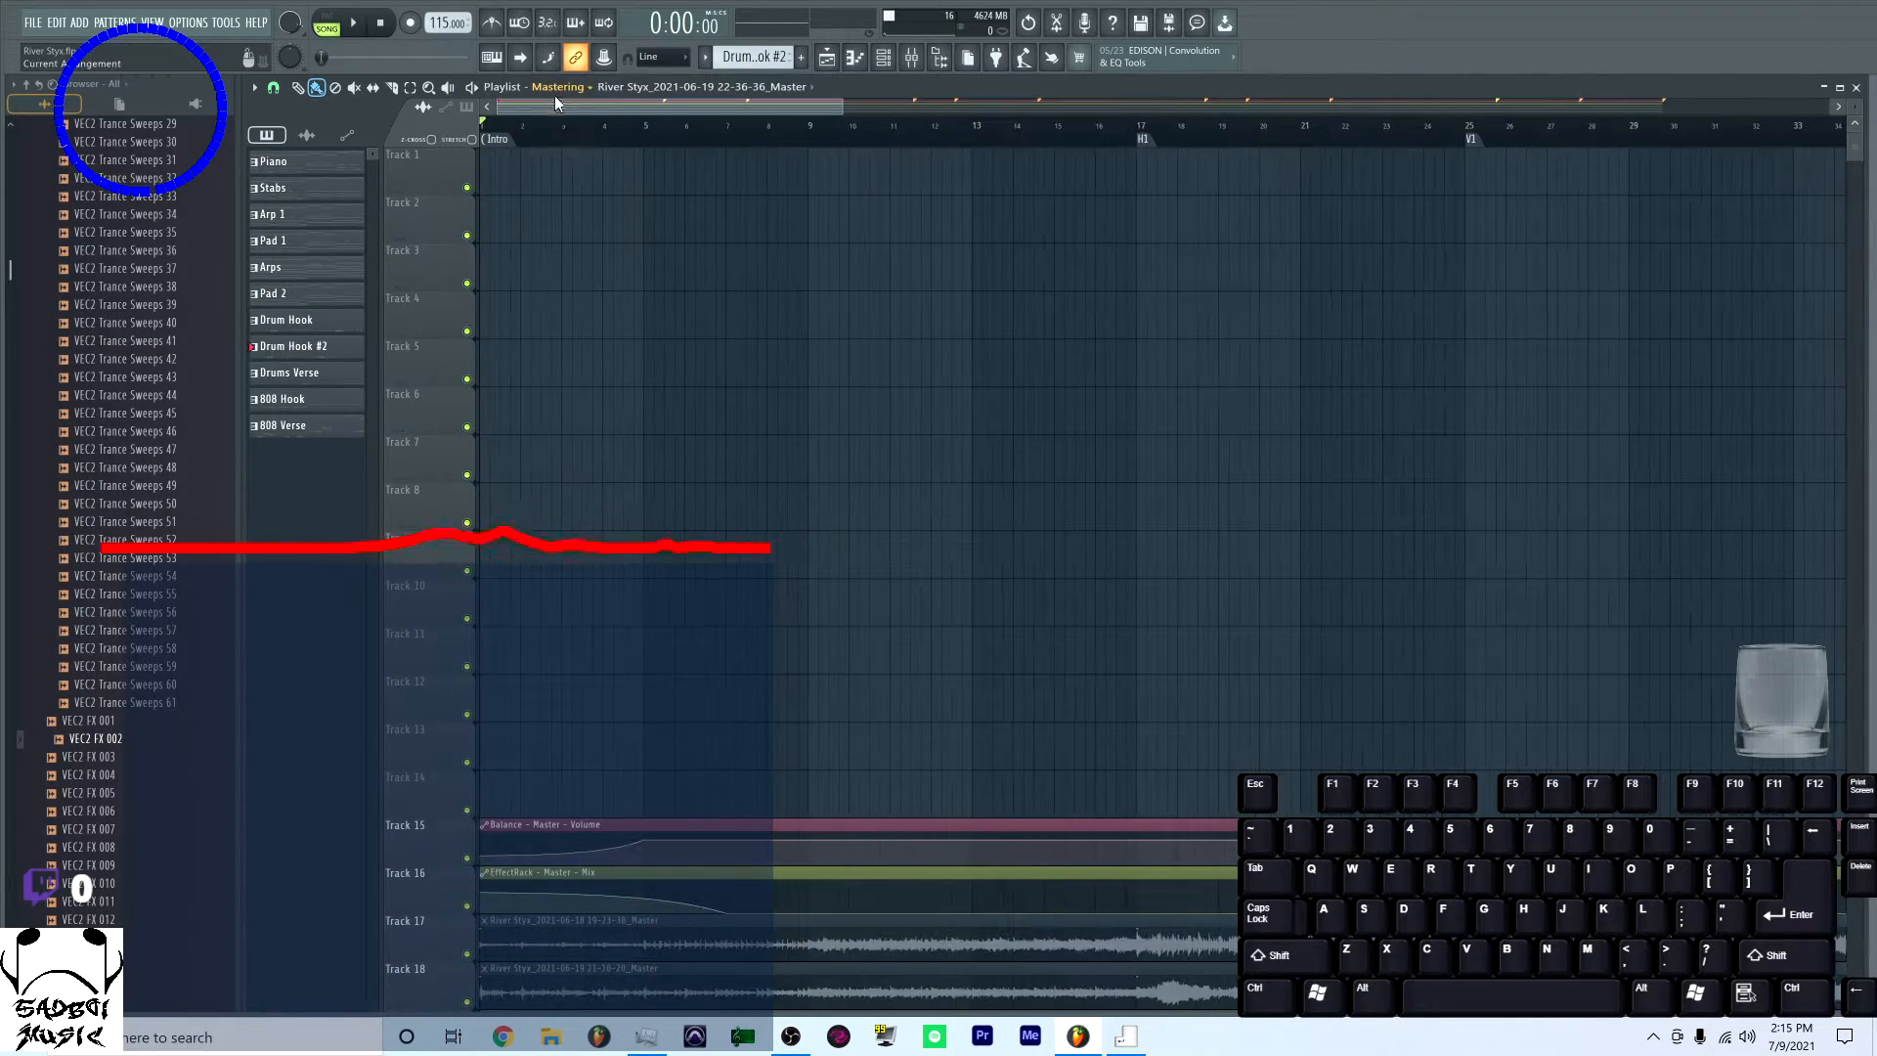
left_click(559, 86)
left_click(566, 129)
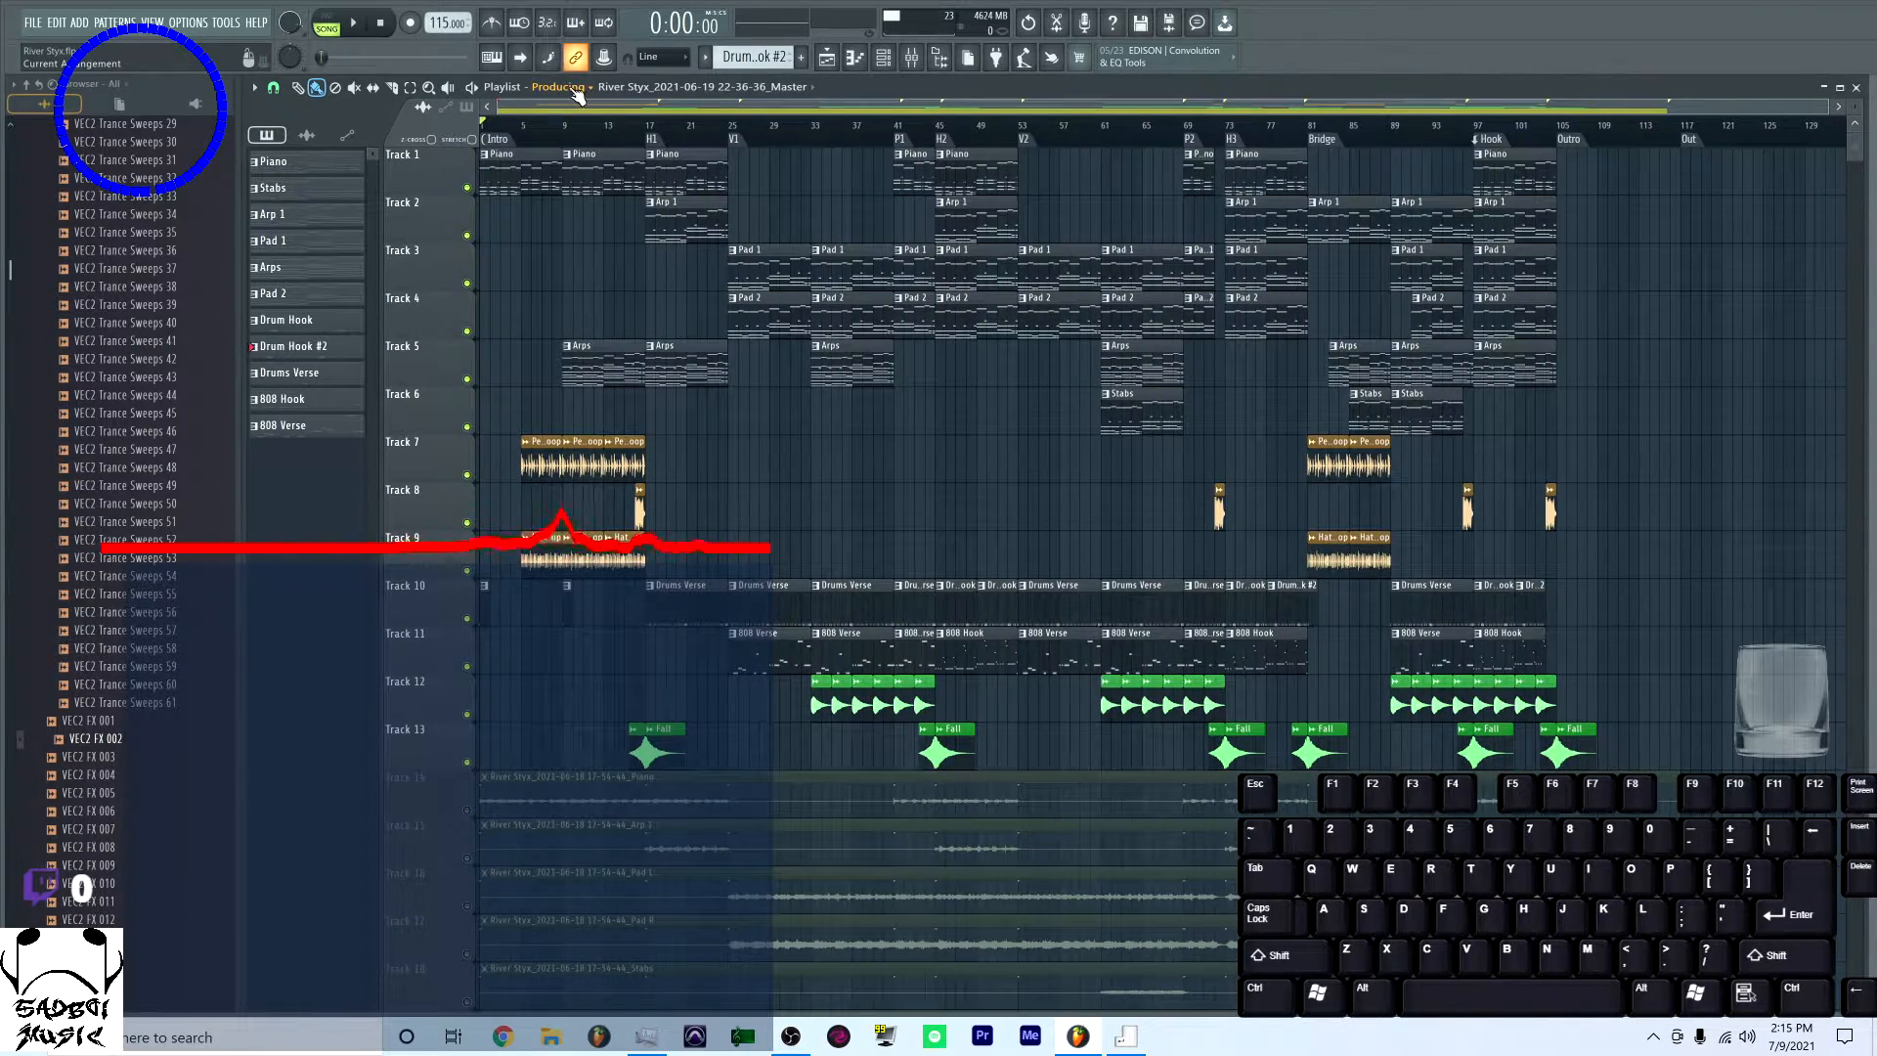
Switch the playlist to the Mixing arrangement and examine its audio stems and drum tracks across the whole song
left_click(574, 92)
left_click(571, 120)
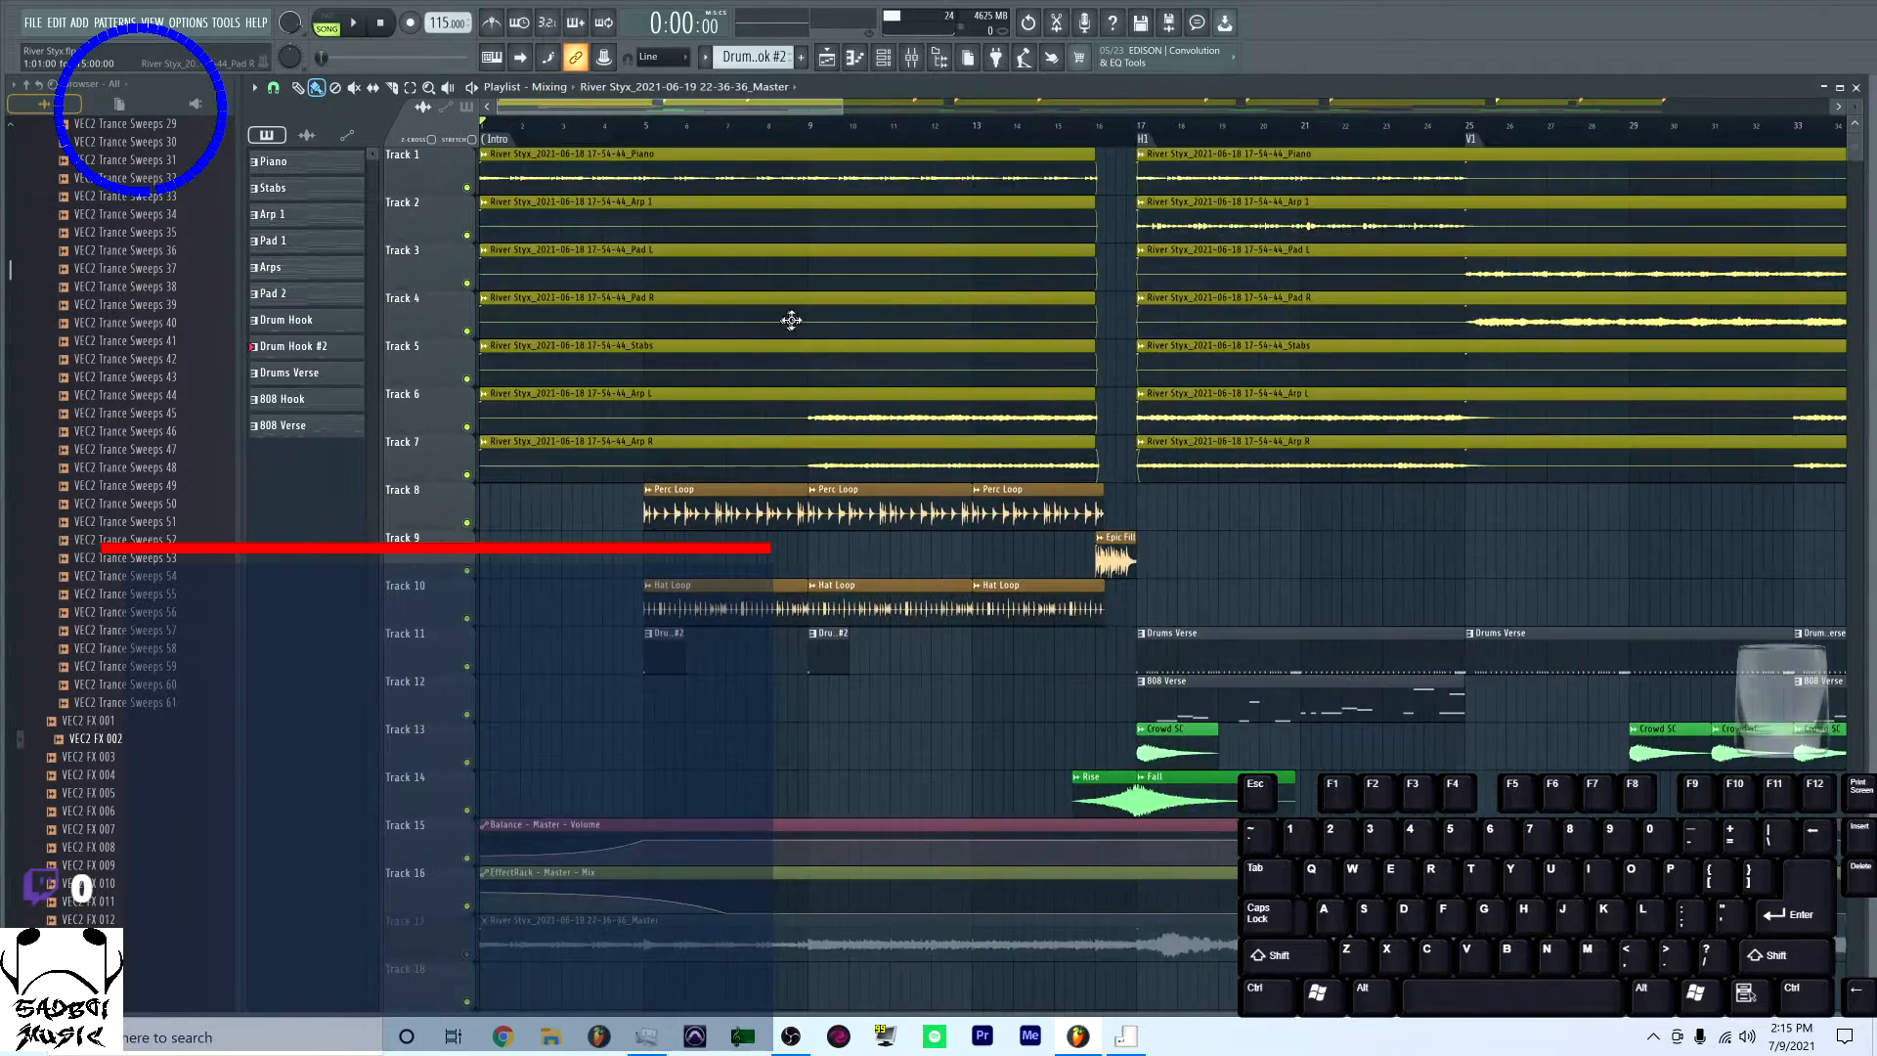
scroll(899, 284, "up", 3)
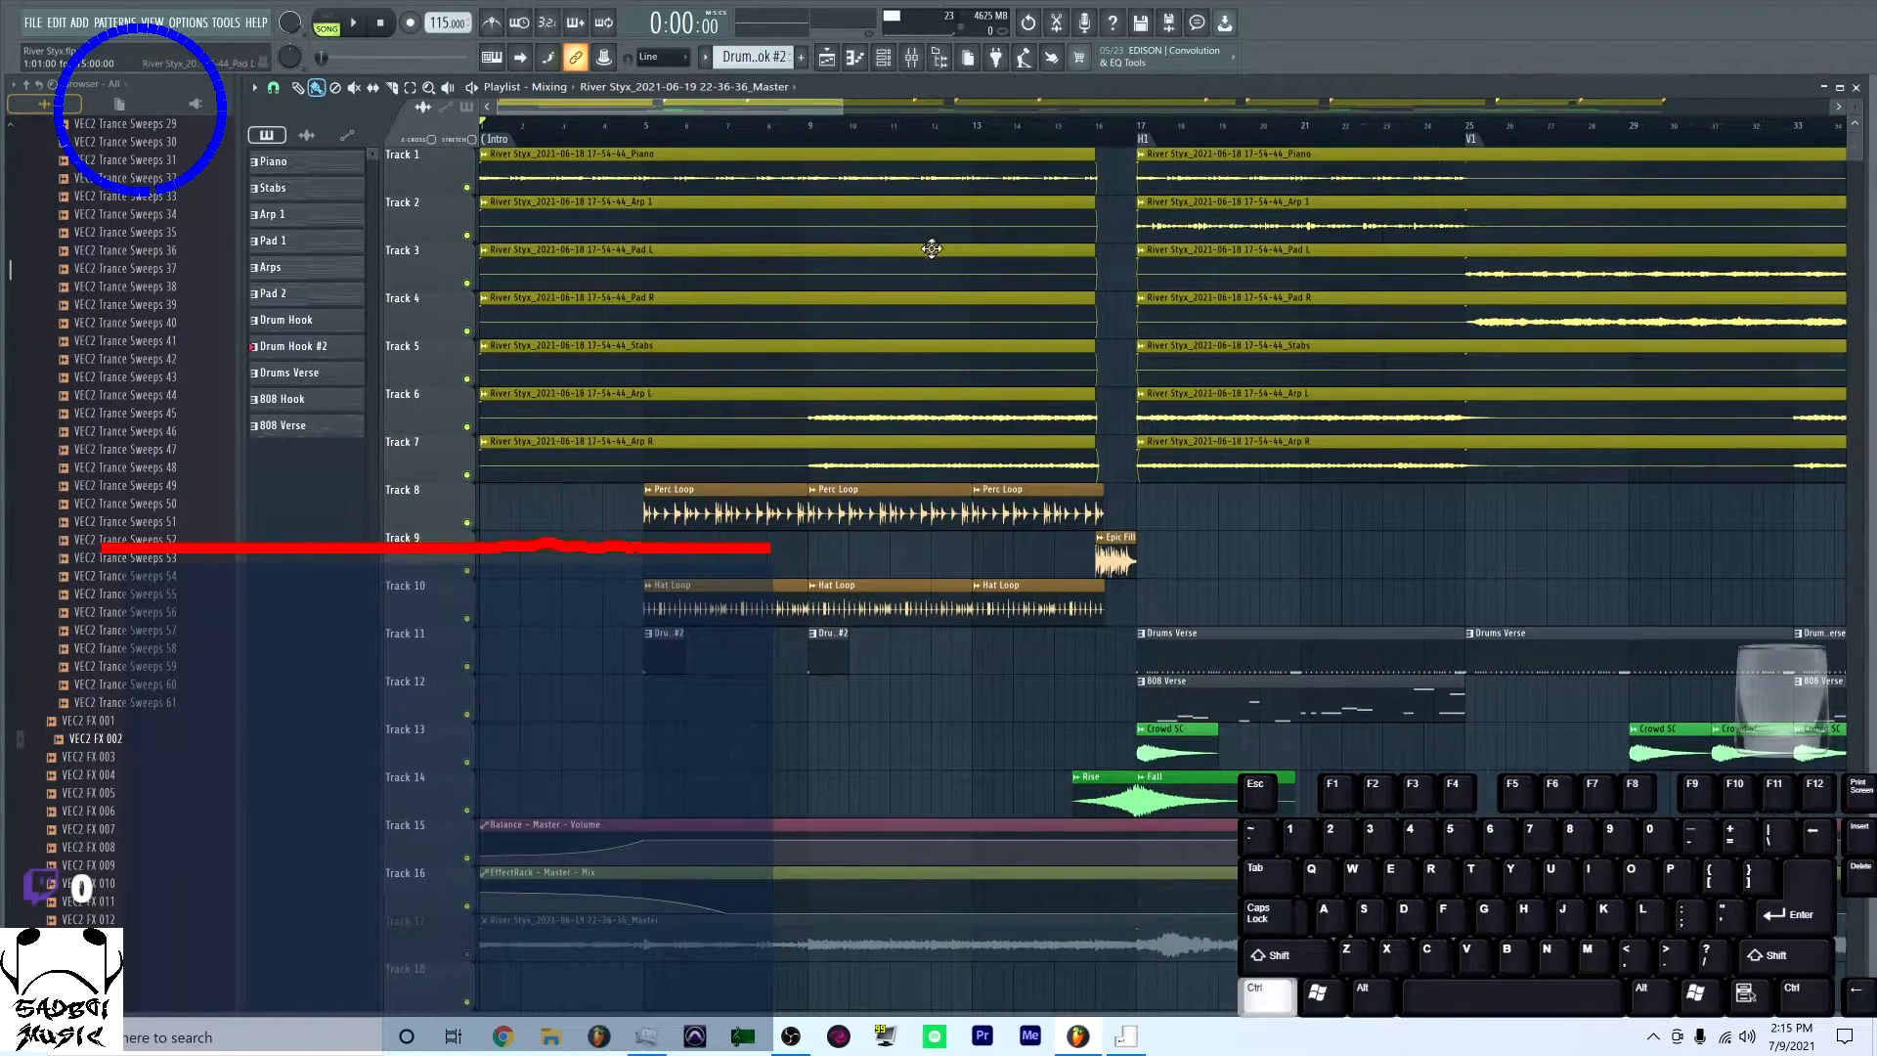
scroll(842, 149, "down", 5)
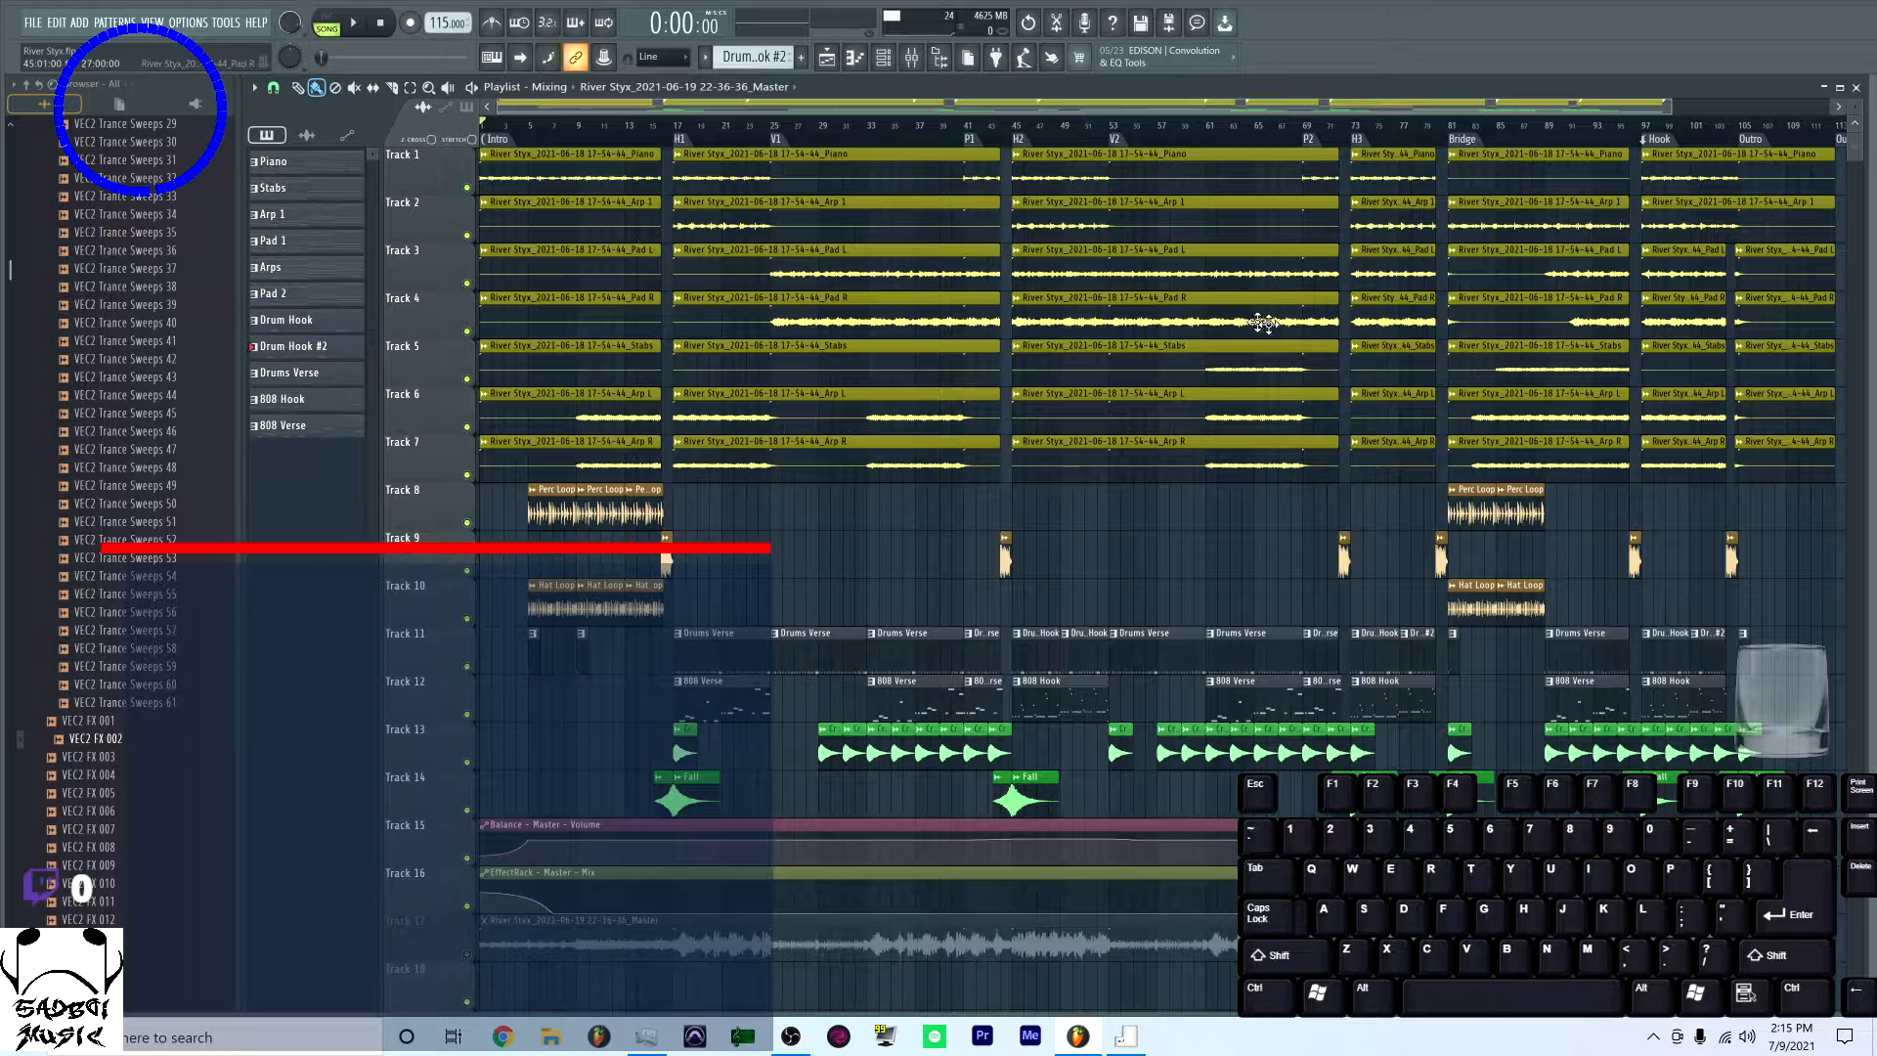
scroll(1039, 314, "down", 3)
scroll(993, 306, "up", 3)
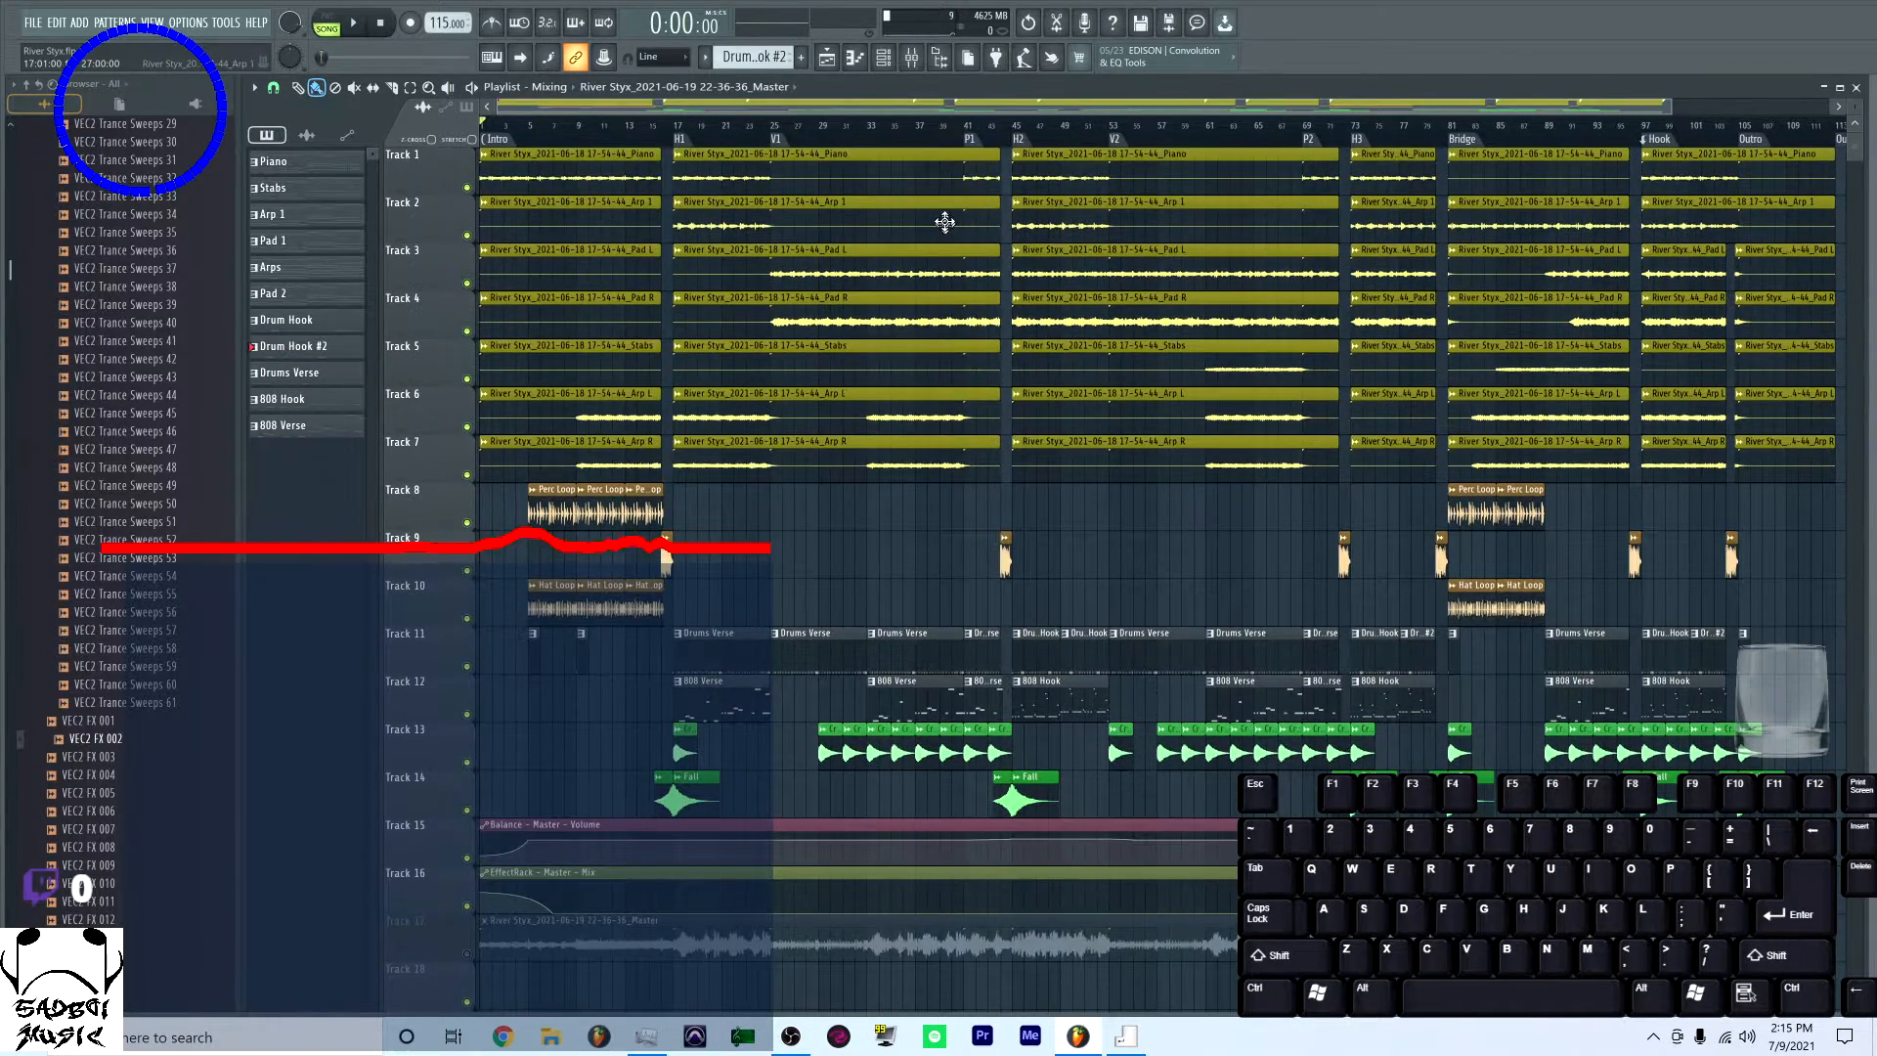
key("ctrl")
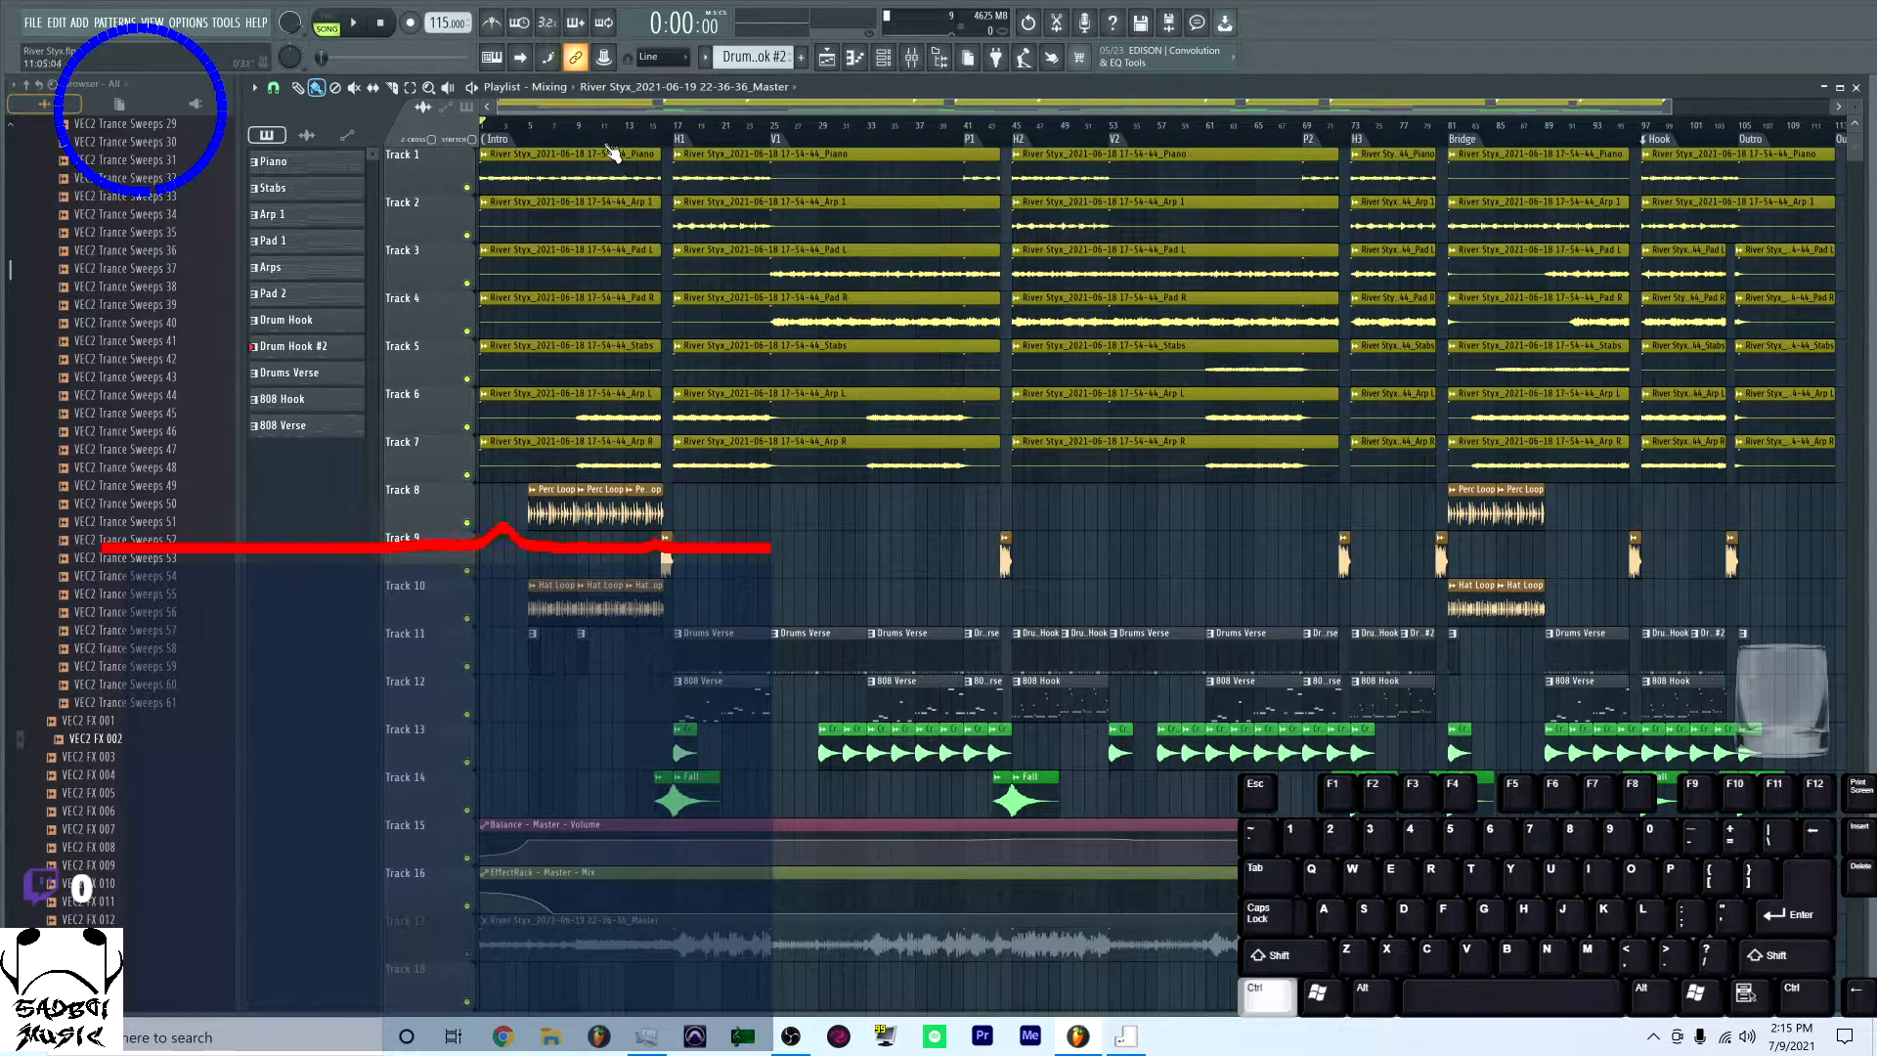
Switch the playlist to the Mastering arrangement and examine its automation clips and rendered master tracks
left_click(562, 89)
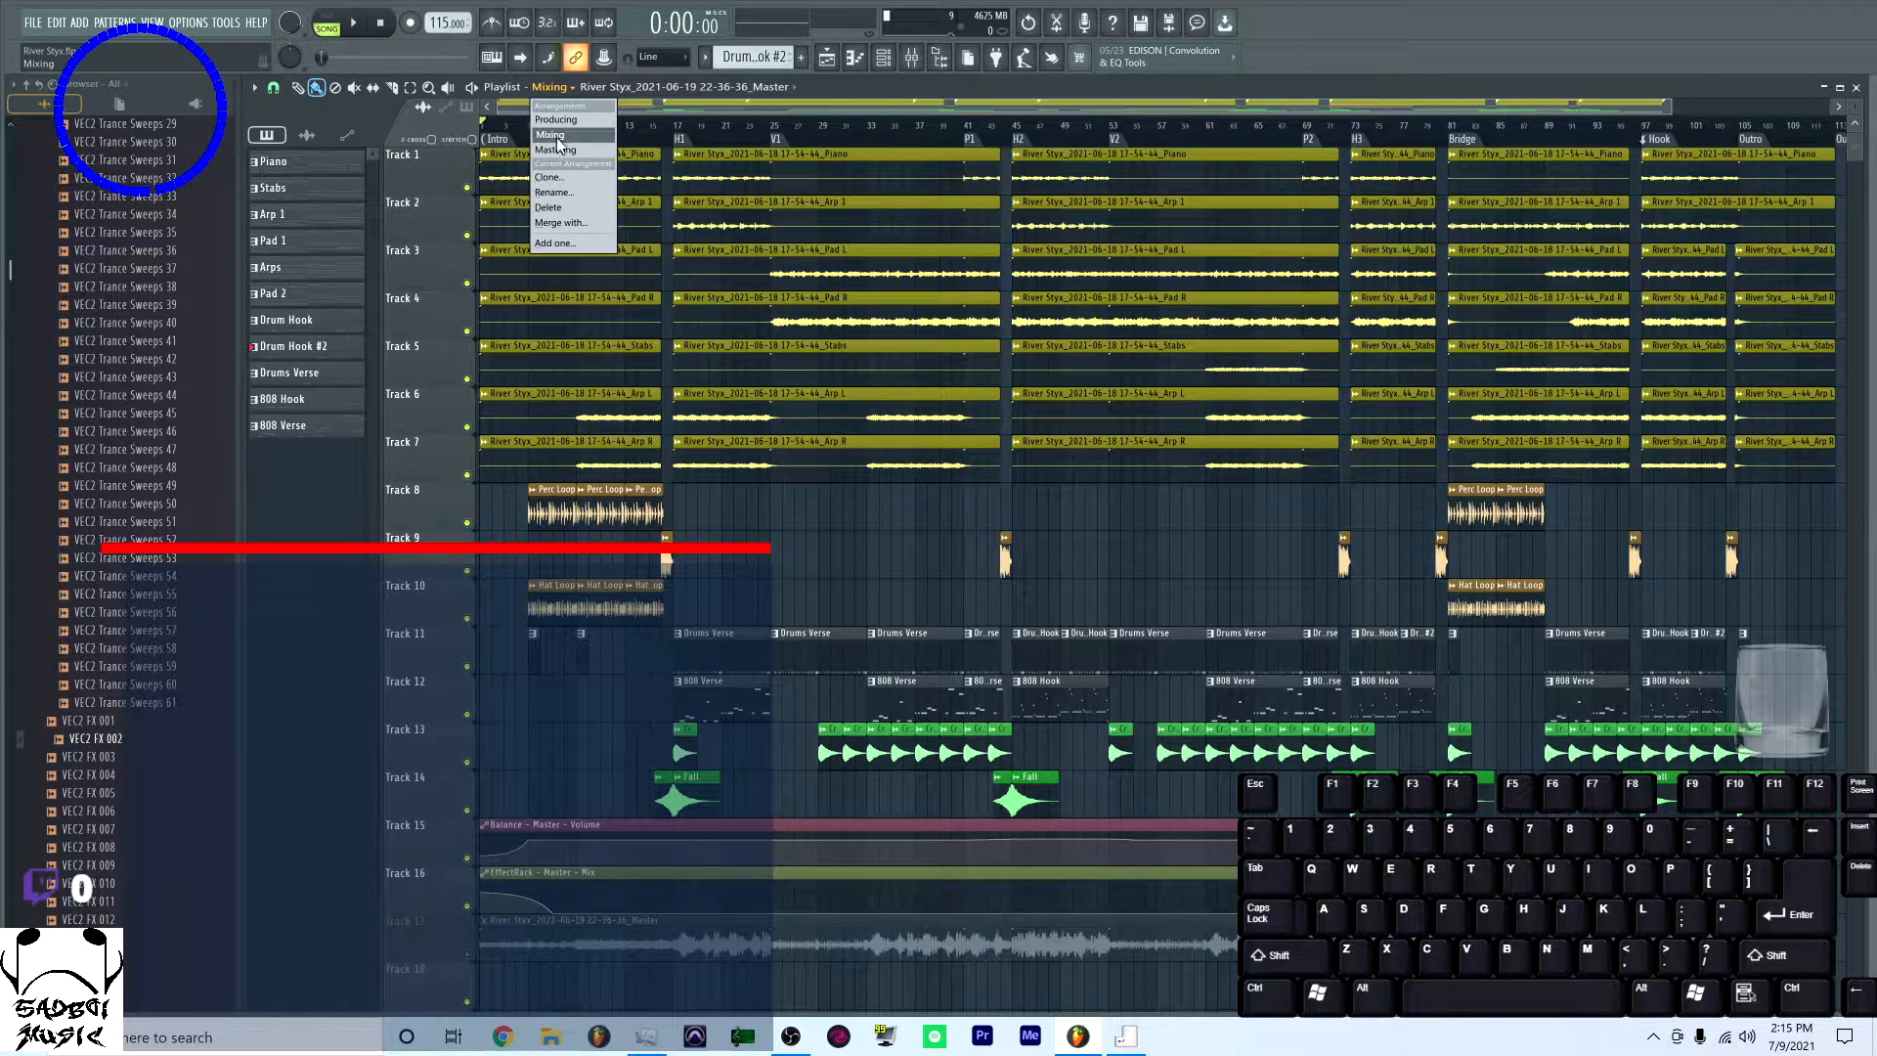
left_click(565, 146)
scroll(909, 452, "down", 3)
scroll(947, 482, "down", 4, "ctrl")
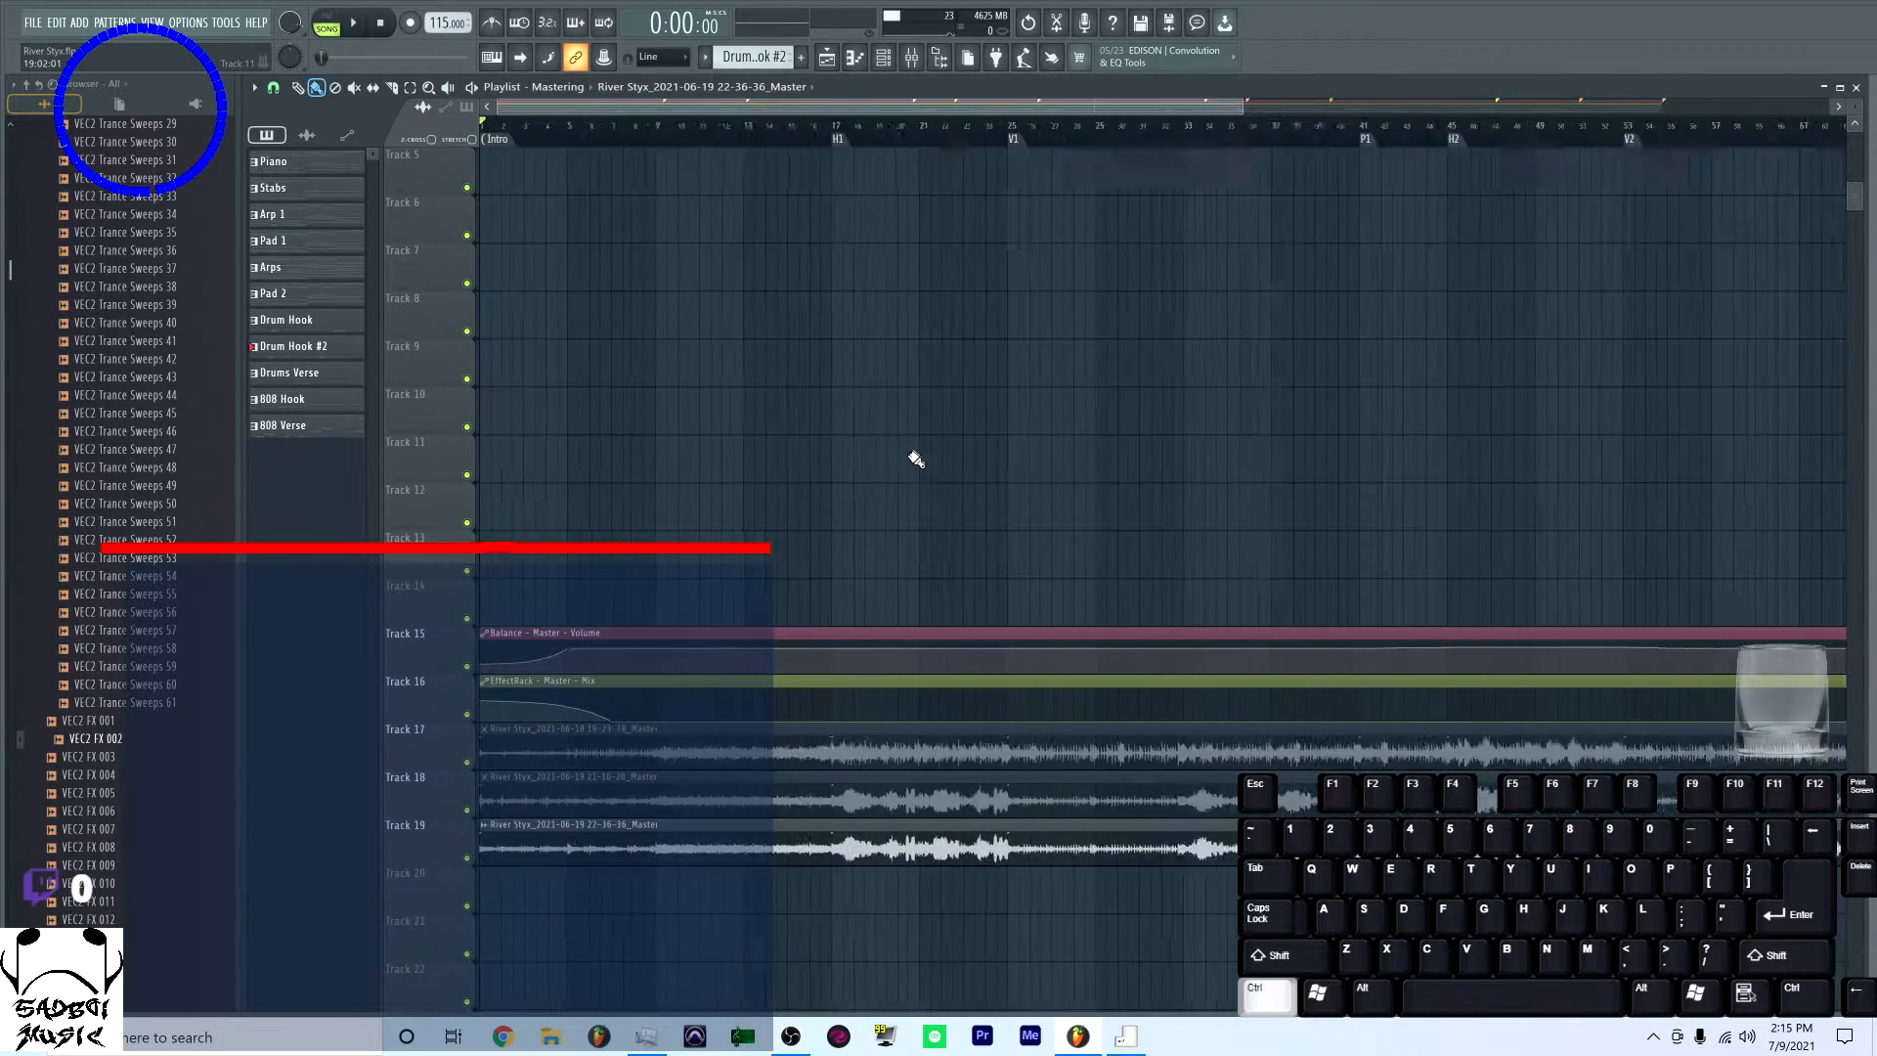
Return the playlist to the Producing arrangement and bring up the channel rack
left_click(557, 87)
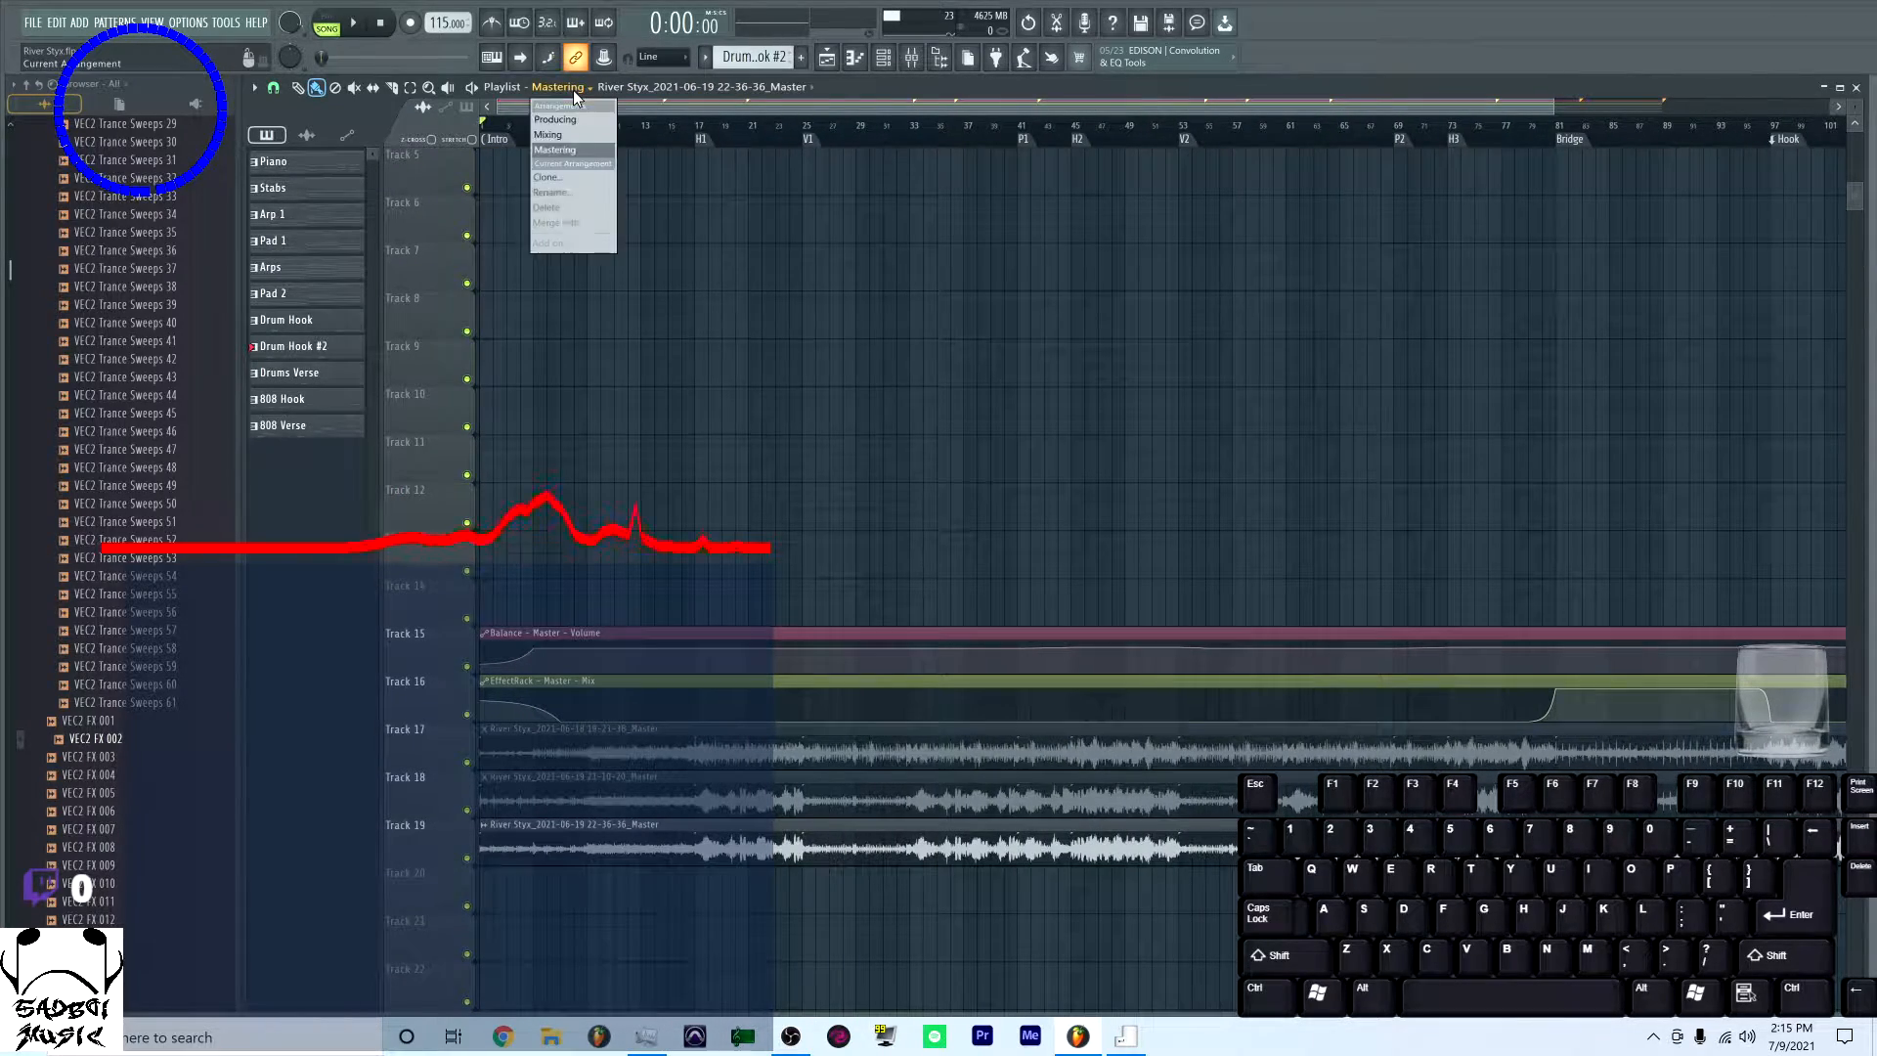
left_click(574, 111)
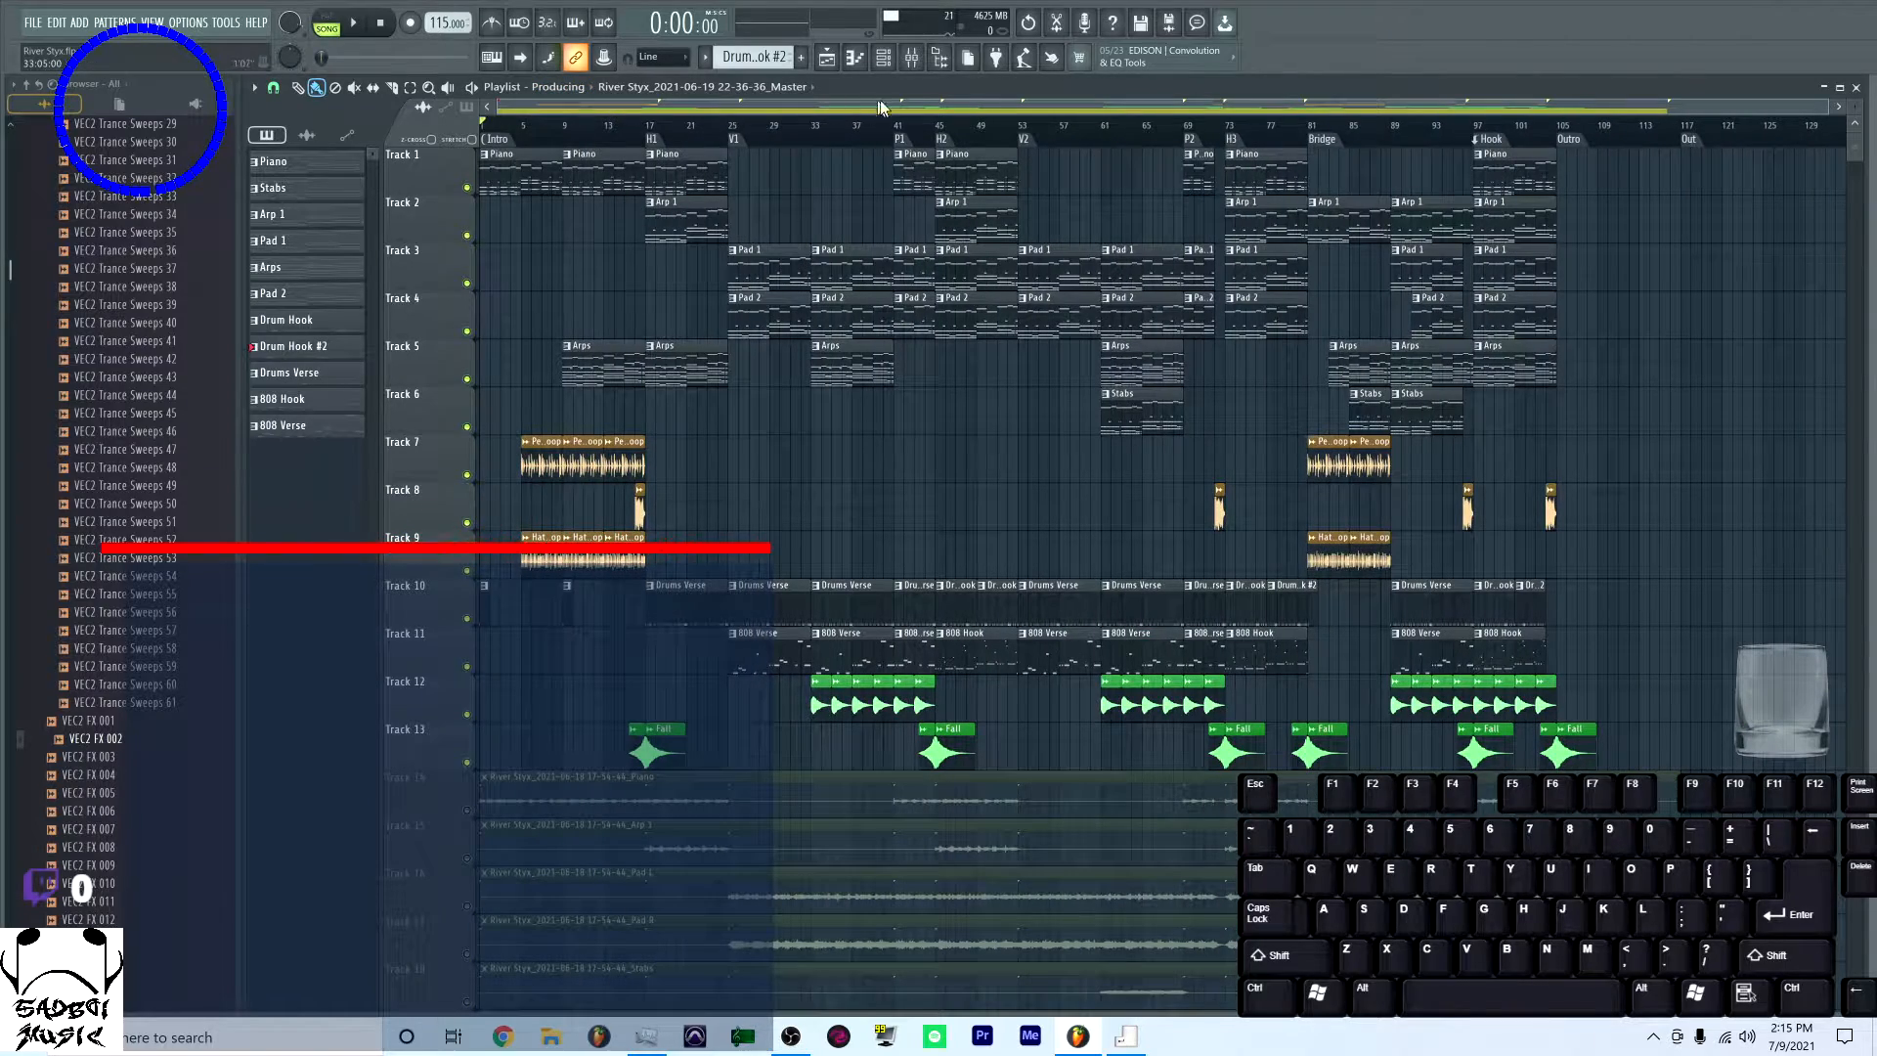
left_click(885, 61)
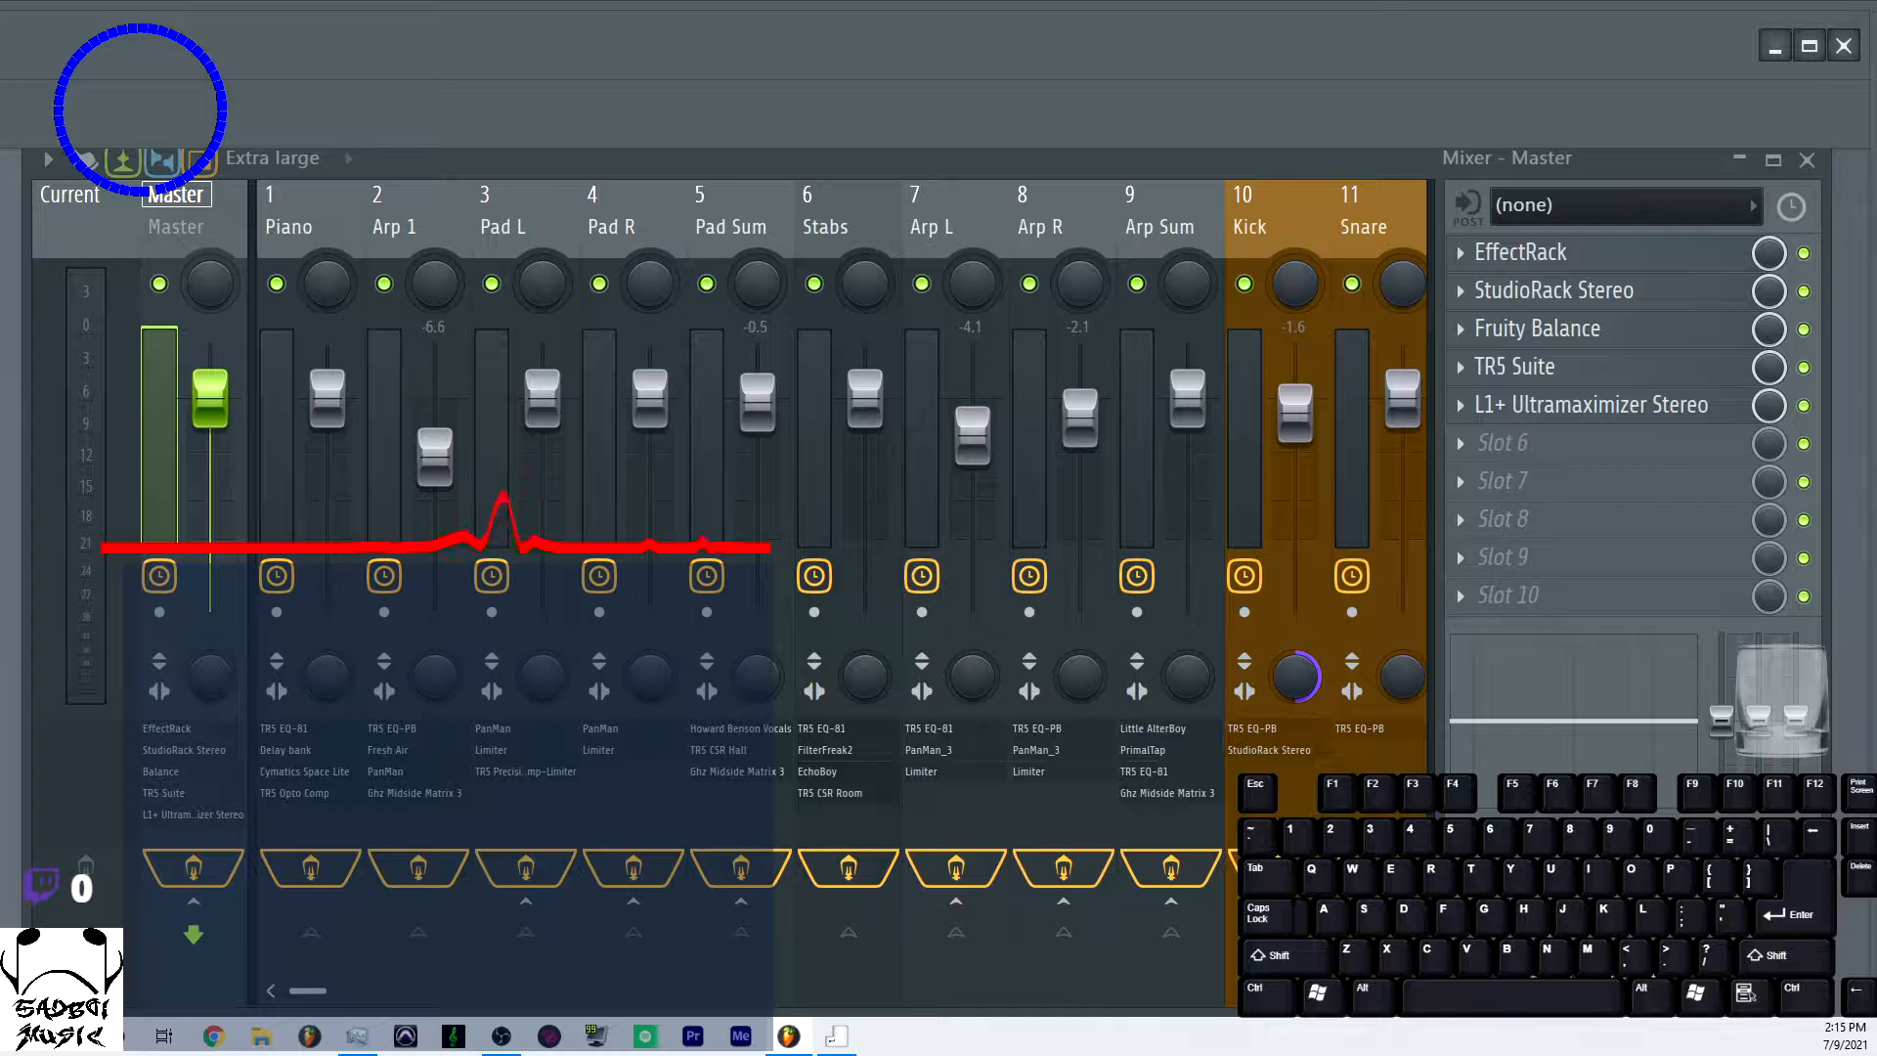
key("alt+Tab")
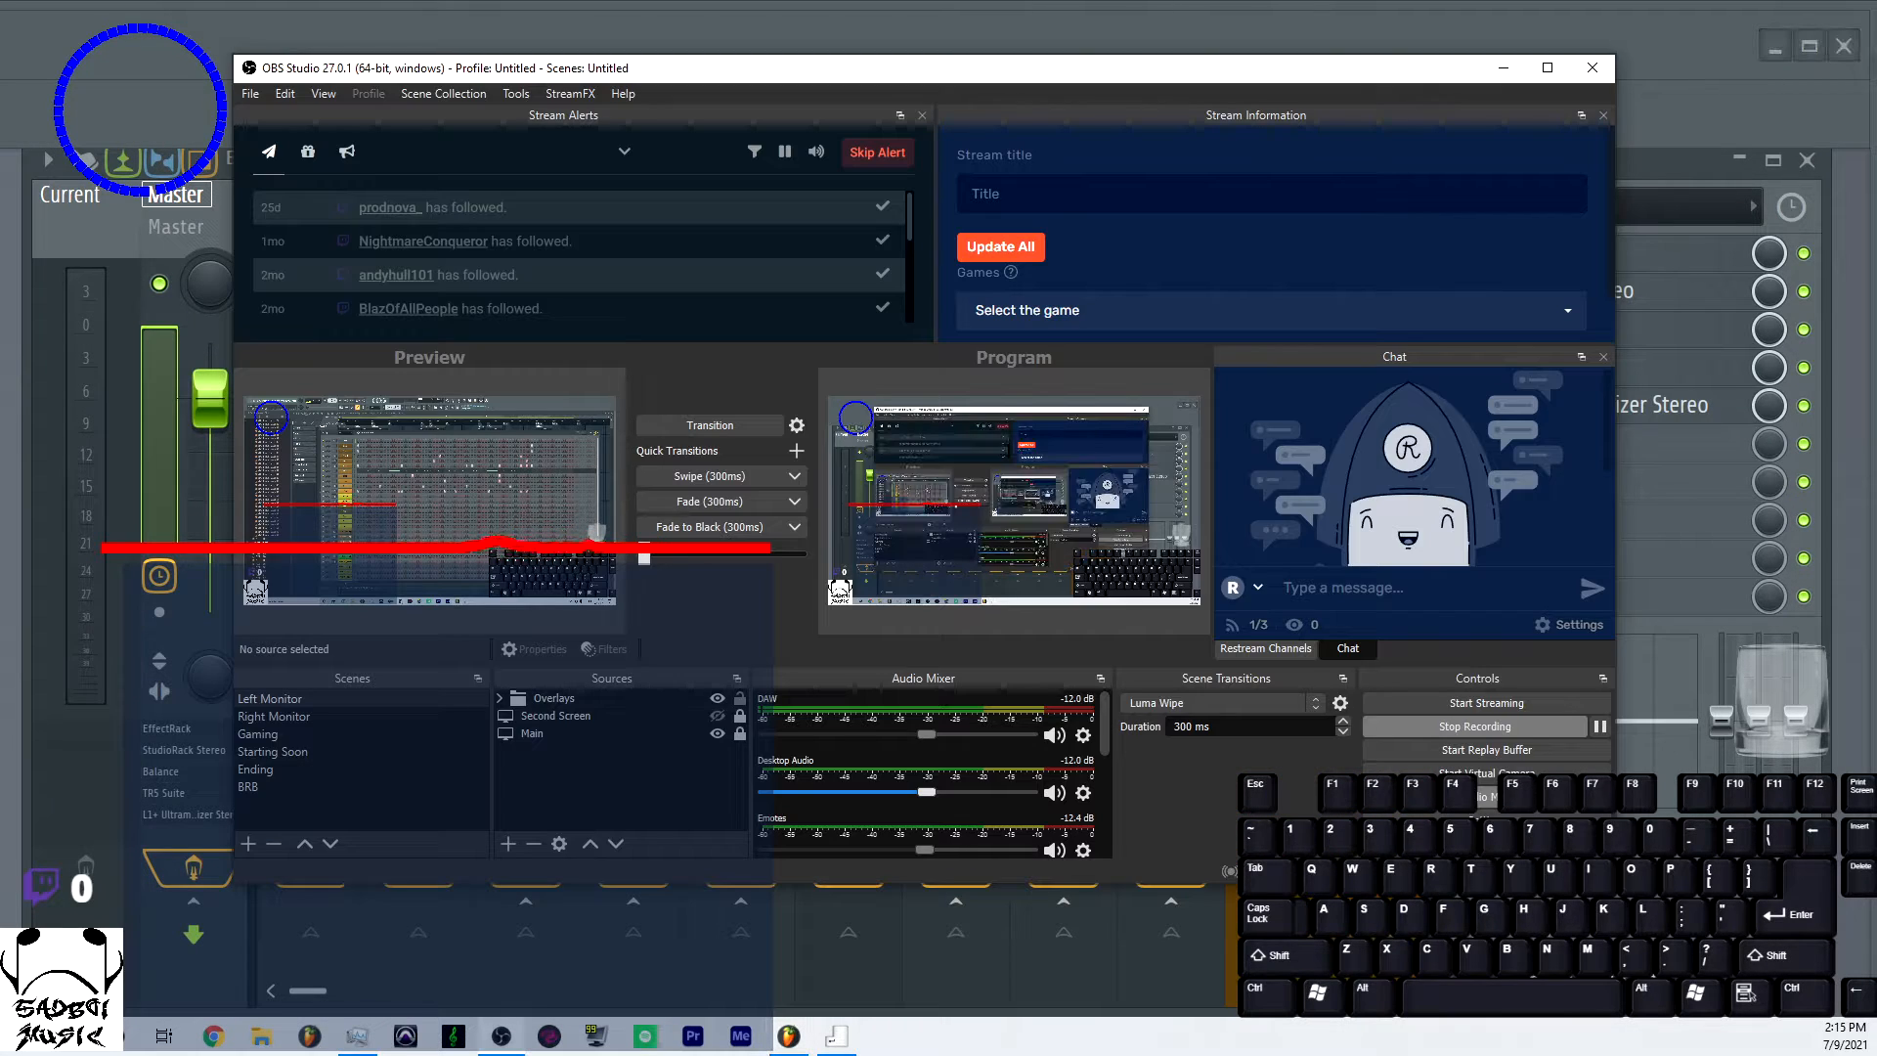
key("alt+Tab")
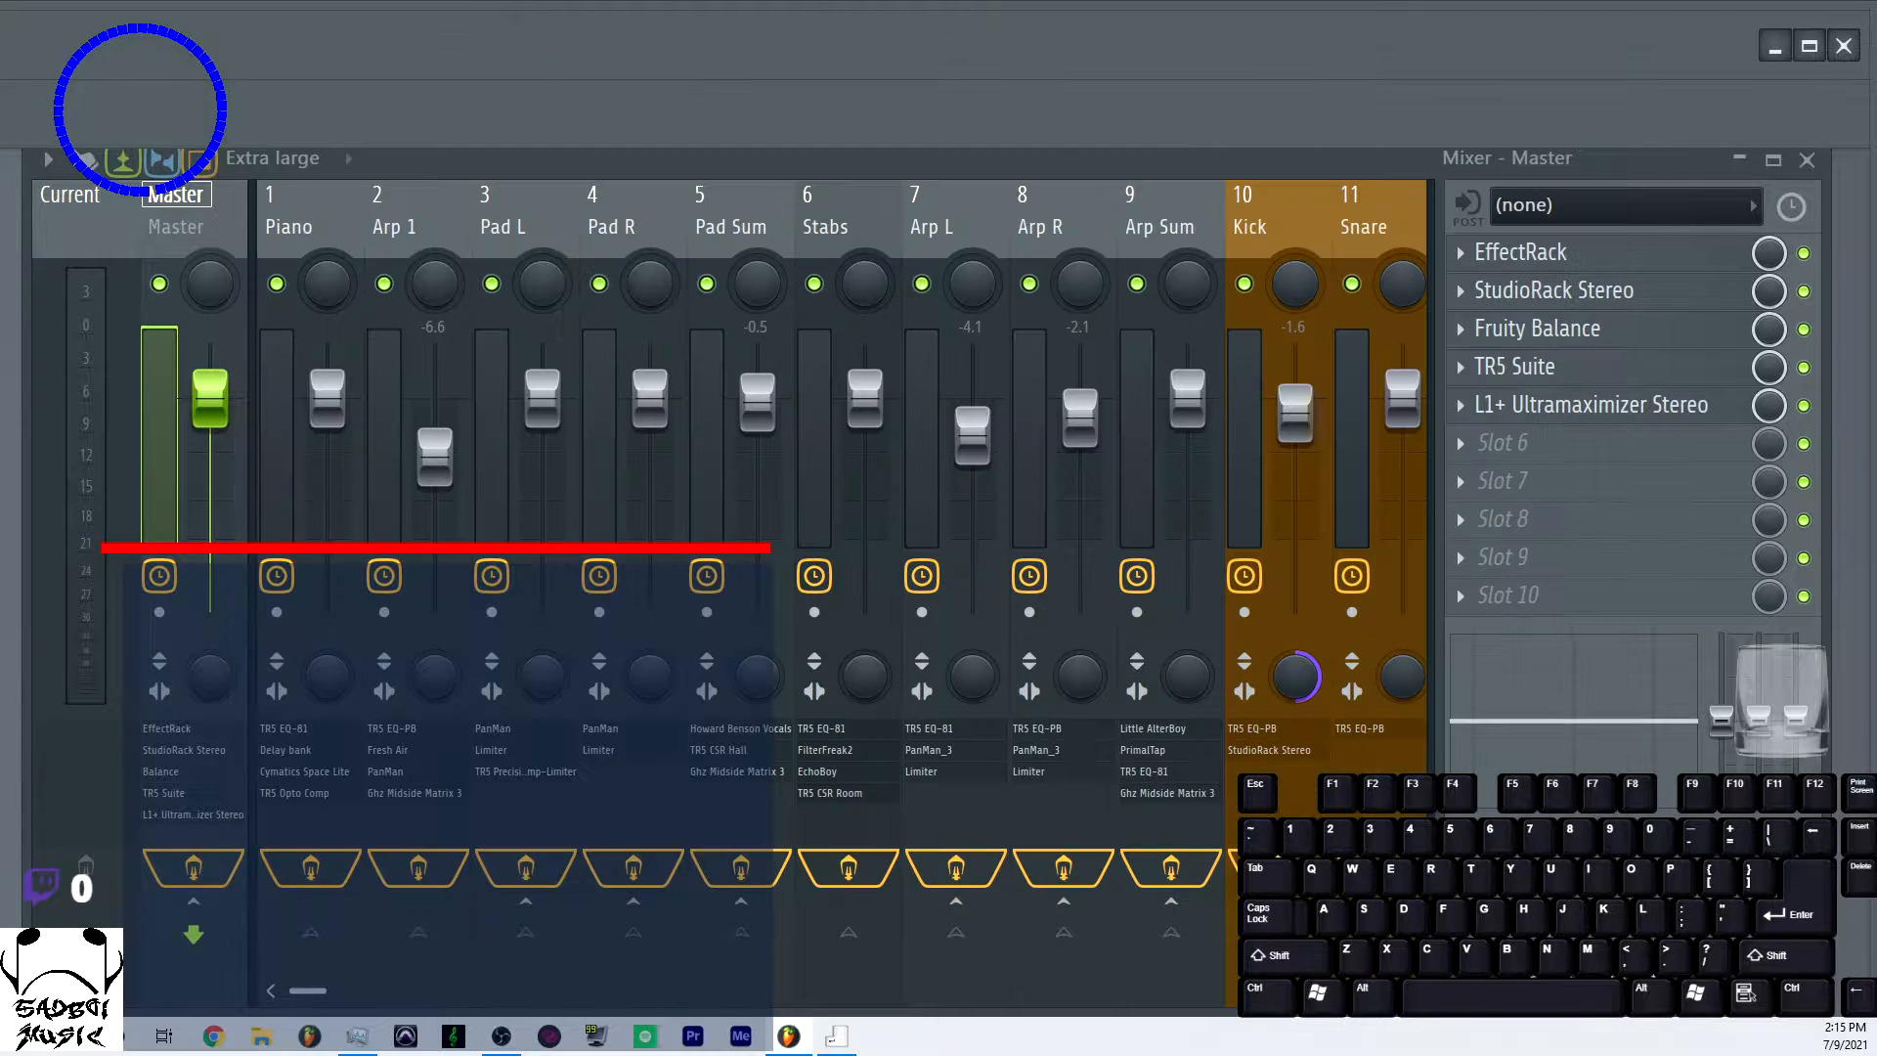
Inspect the effect chains and routing of mixer tracks 1 to 8, from Piano through the pads and Stabs to Arp R
left_click(296, 219)
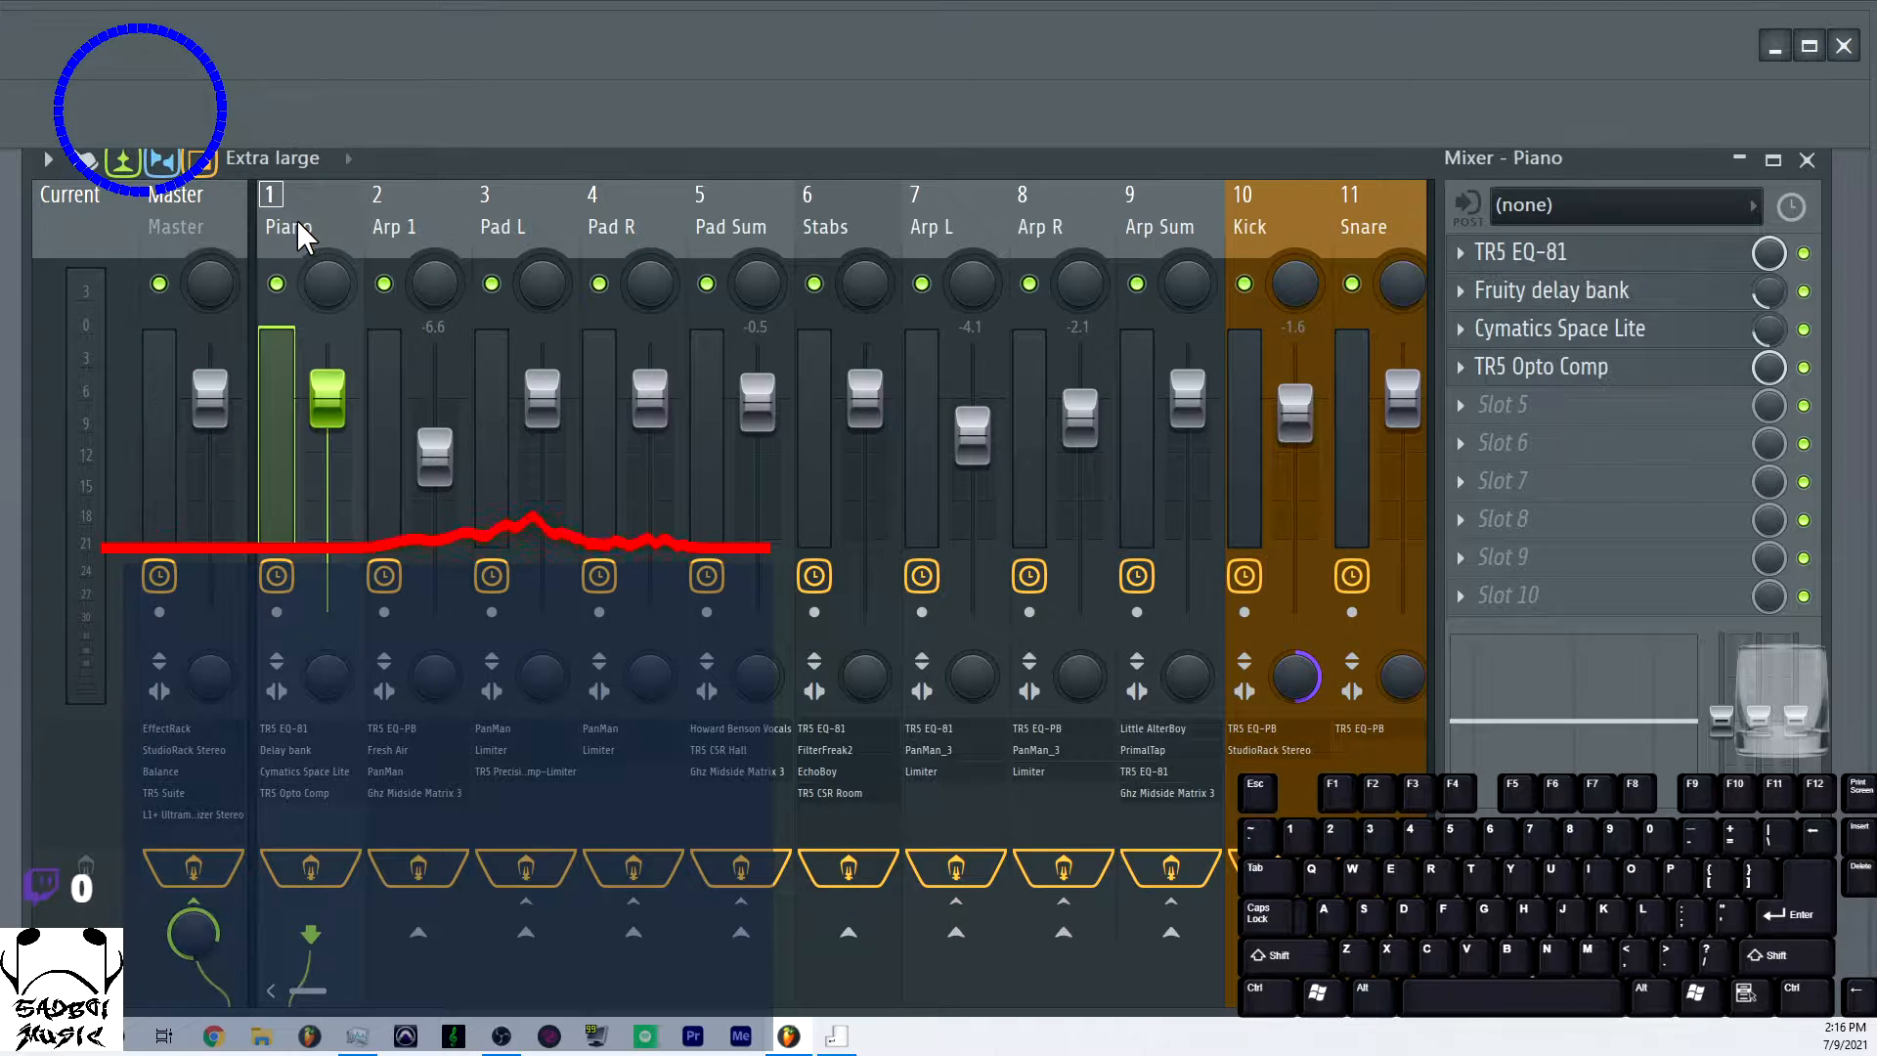
left_click(402, 230)
left_click(478, 213)
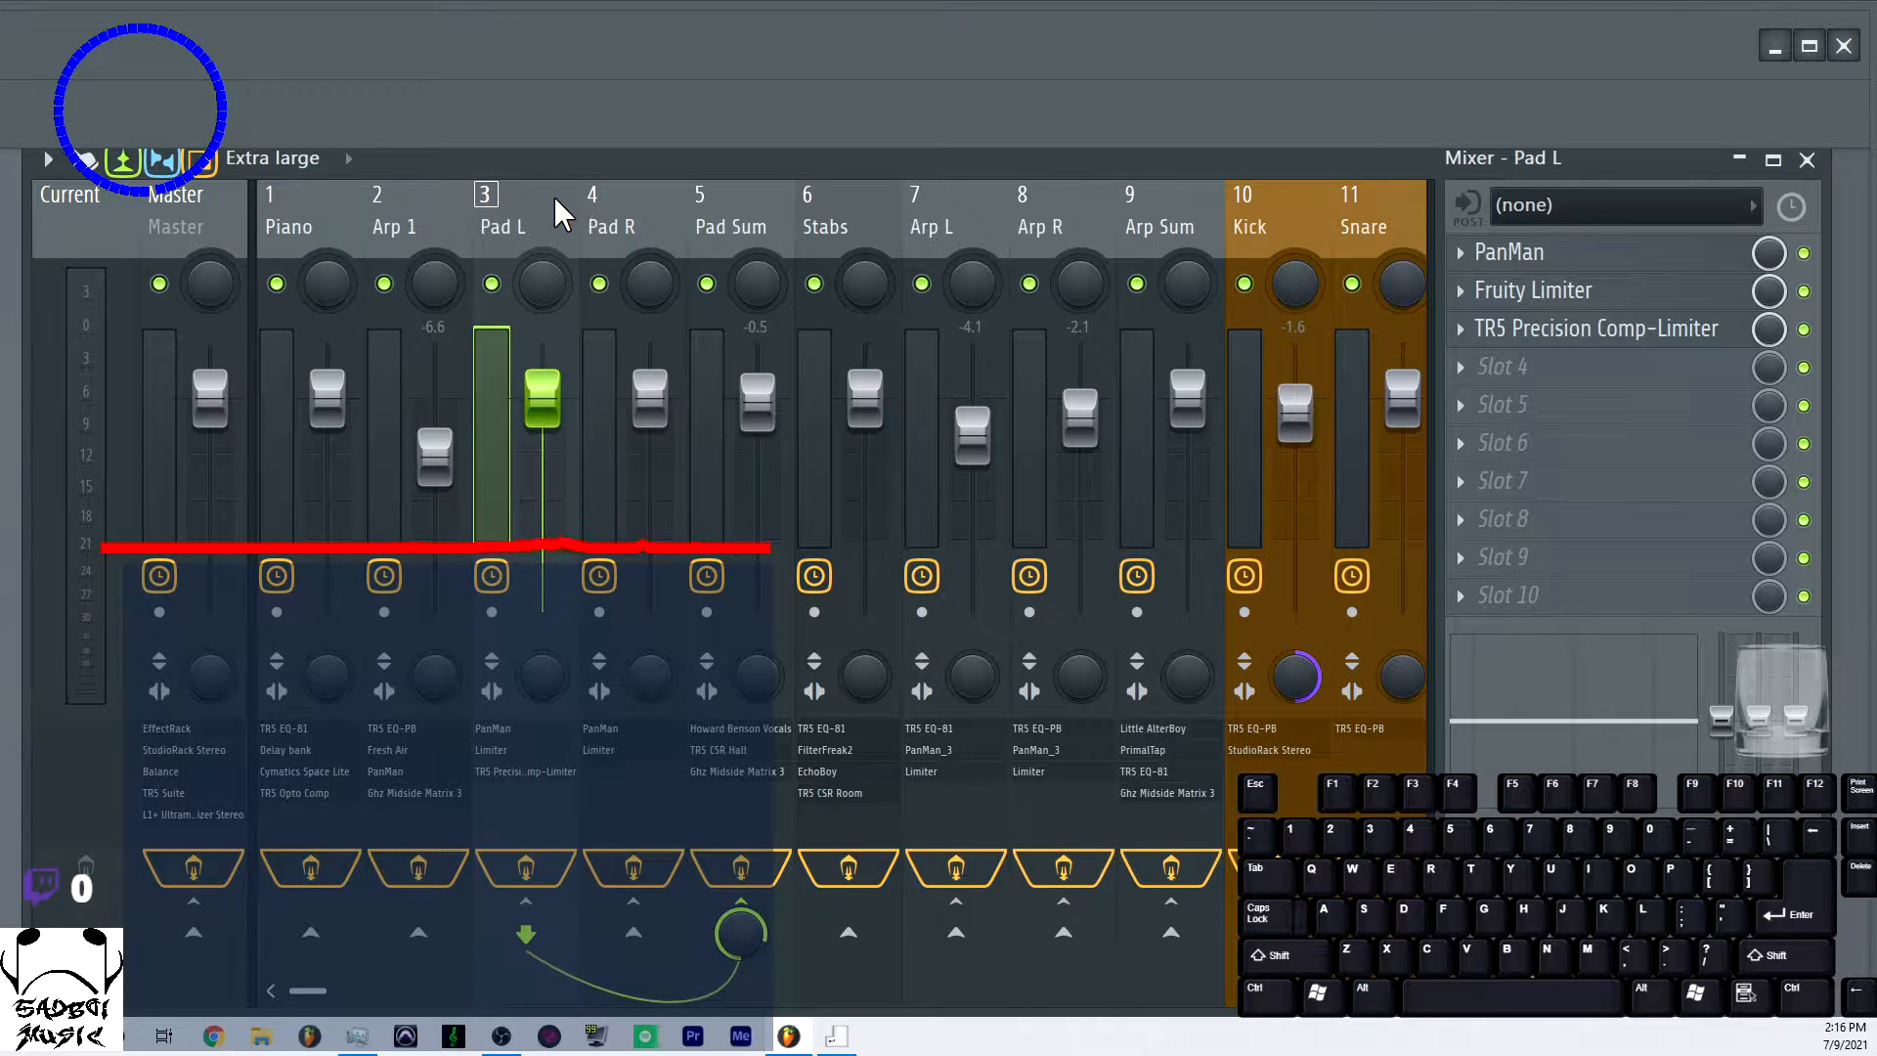
left_click(593, 197)
left_click(696, 193)
left_click(821, 213)
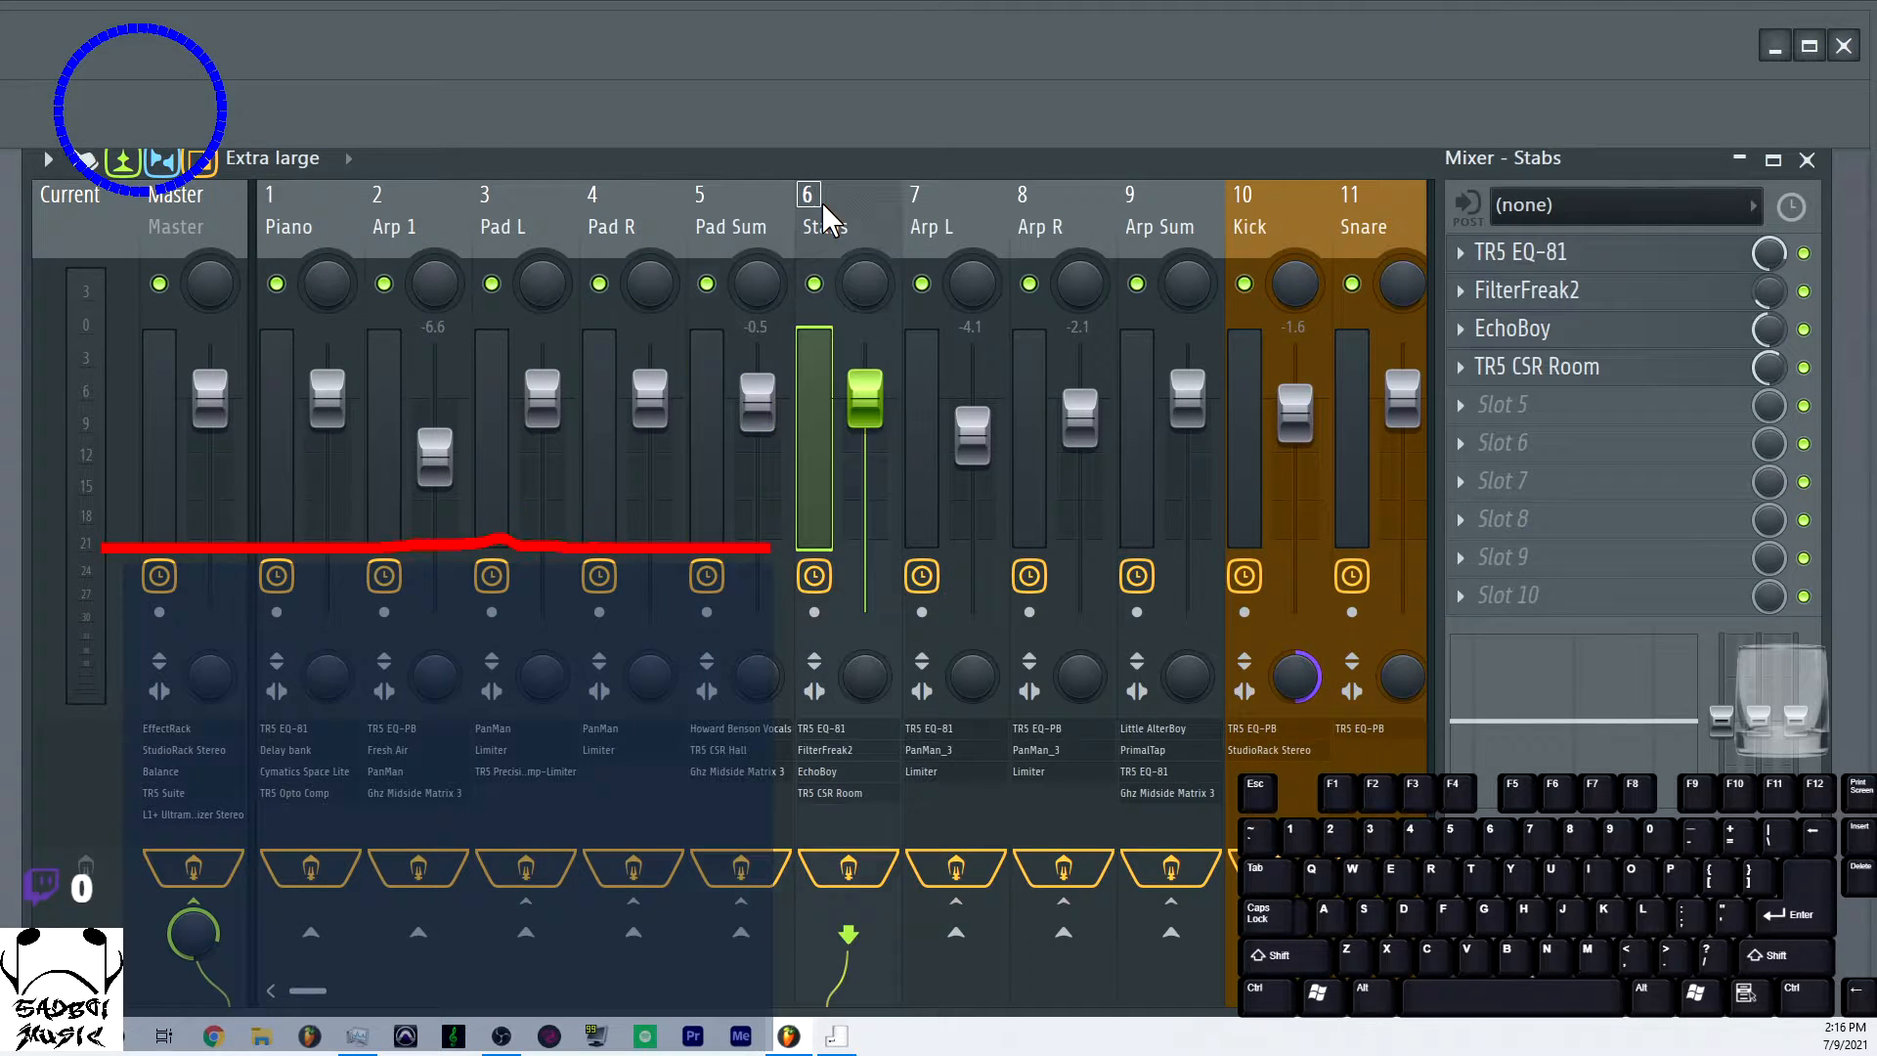
left_click(933, 217)
left_click(1034, 210)
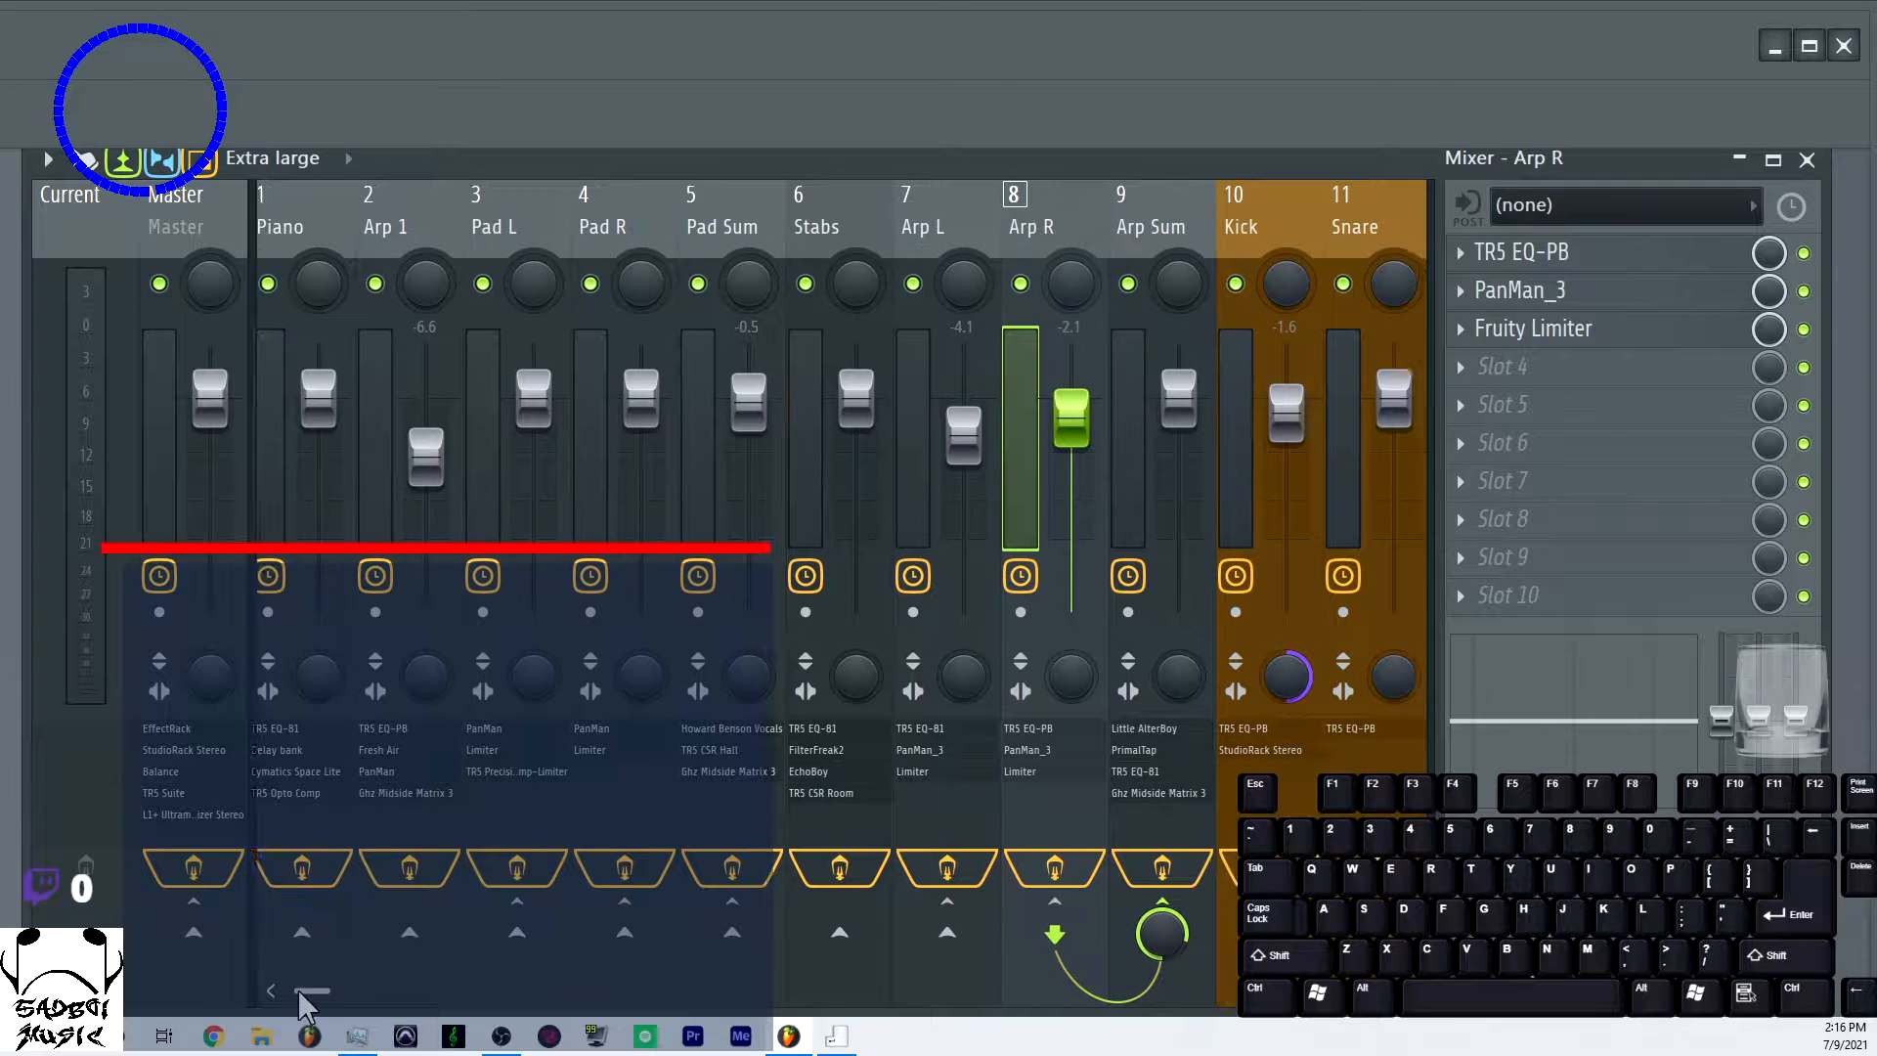
Inspect the effect chains and routing of the Kick, Snare, Clap and Crowd SC mixer tracks
left_click_drag(297, 988, 363, 991)
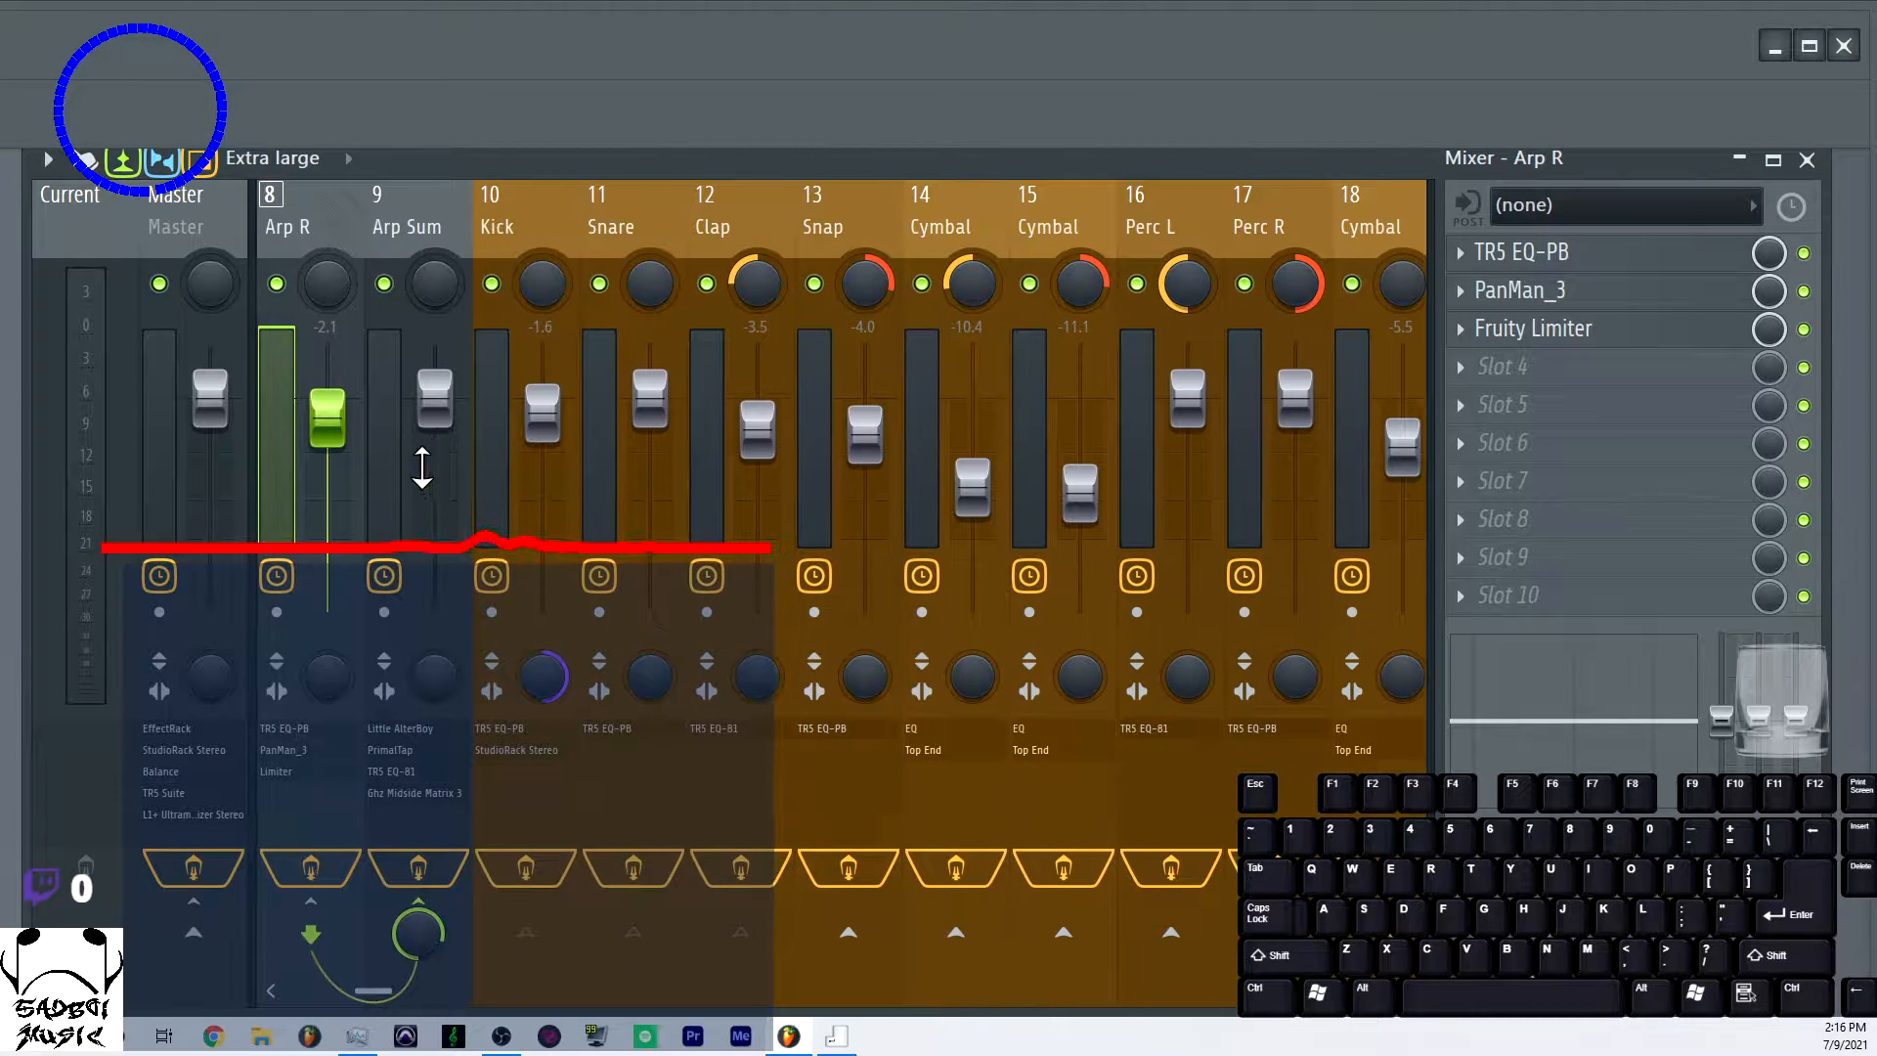
left_click(565, 201)
left_click(679, 201)
left_click(741, 316)
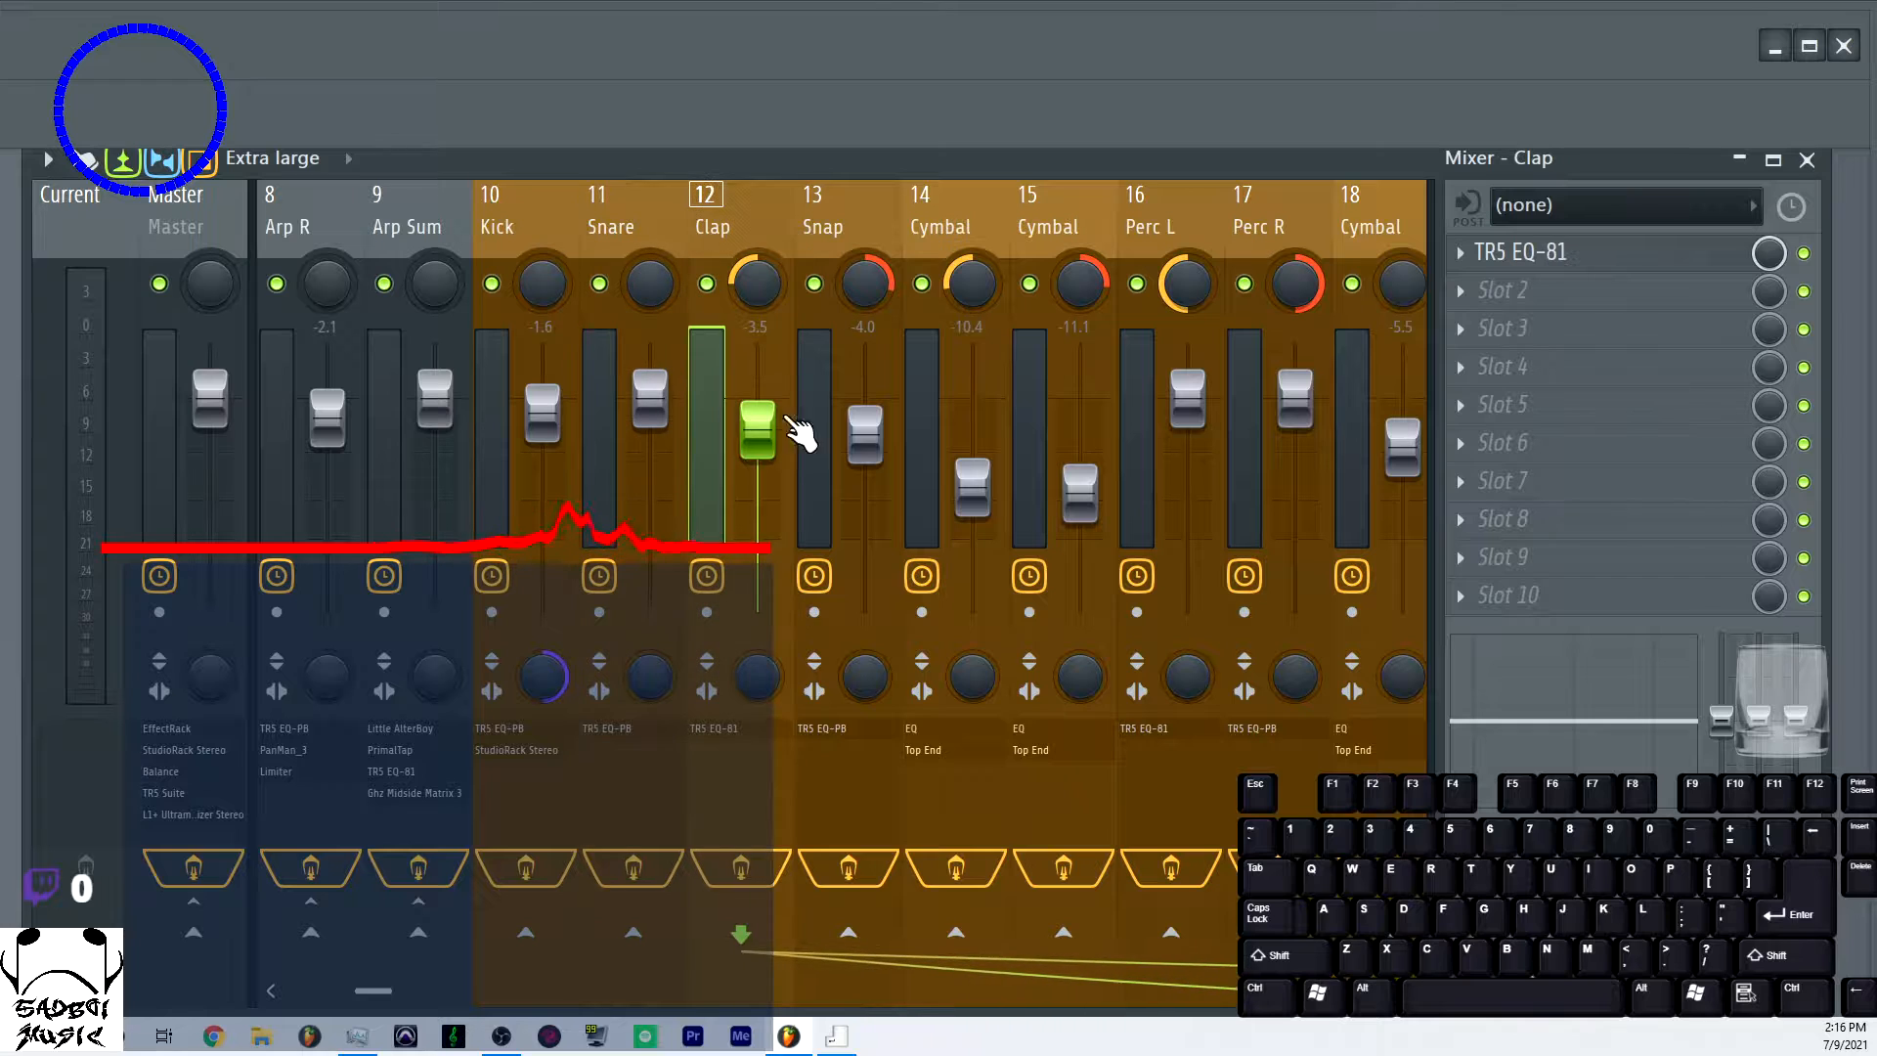
left_click_drag(389, 987, 567, 968)
left_click(396, 201)
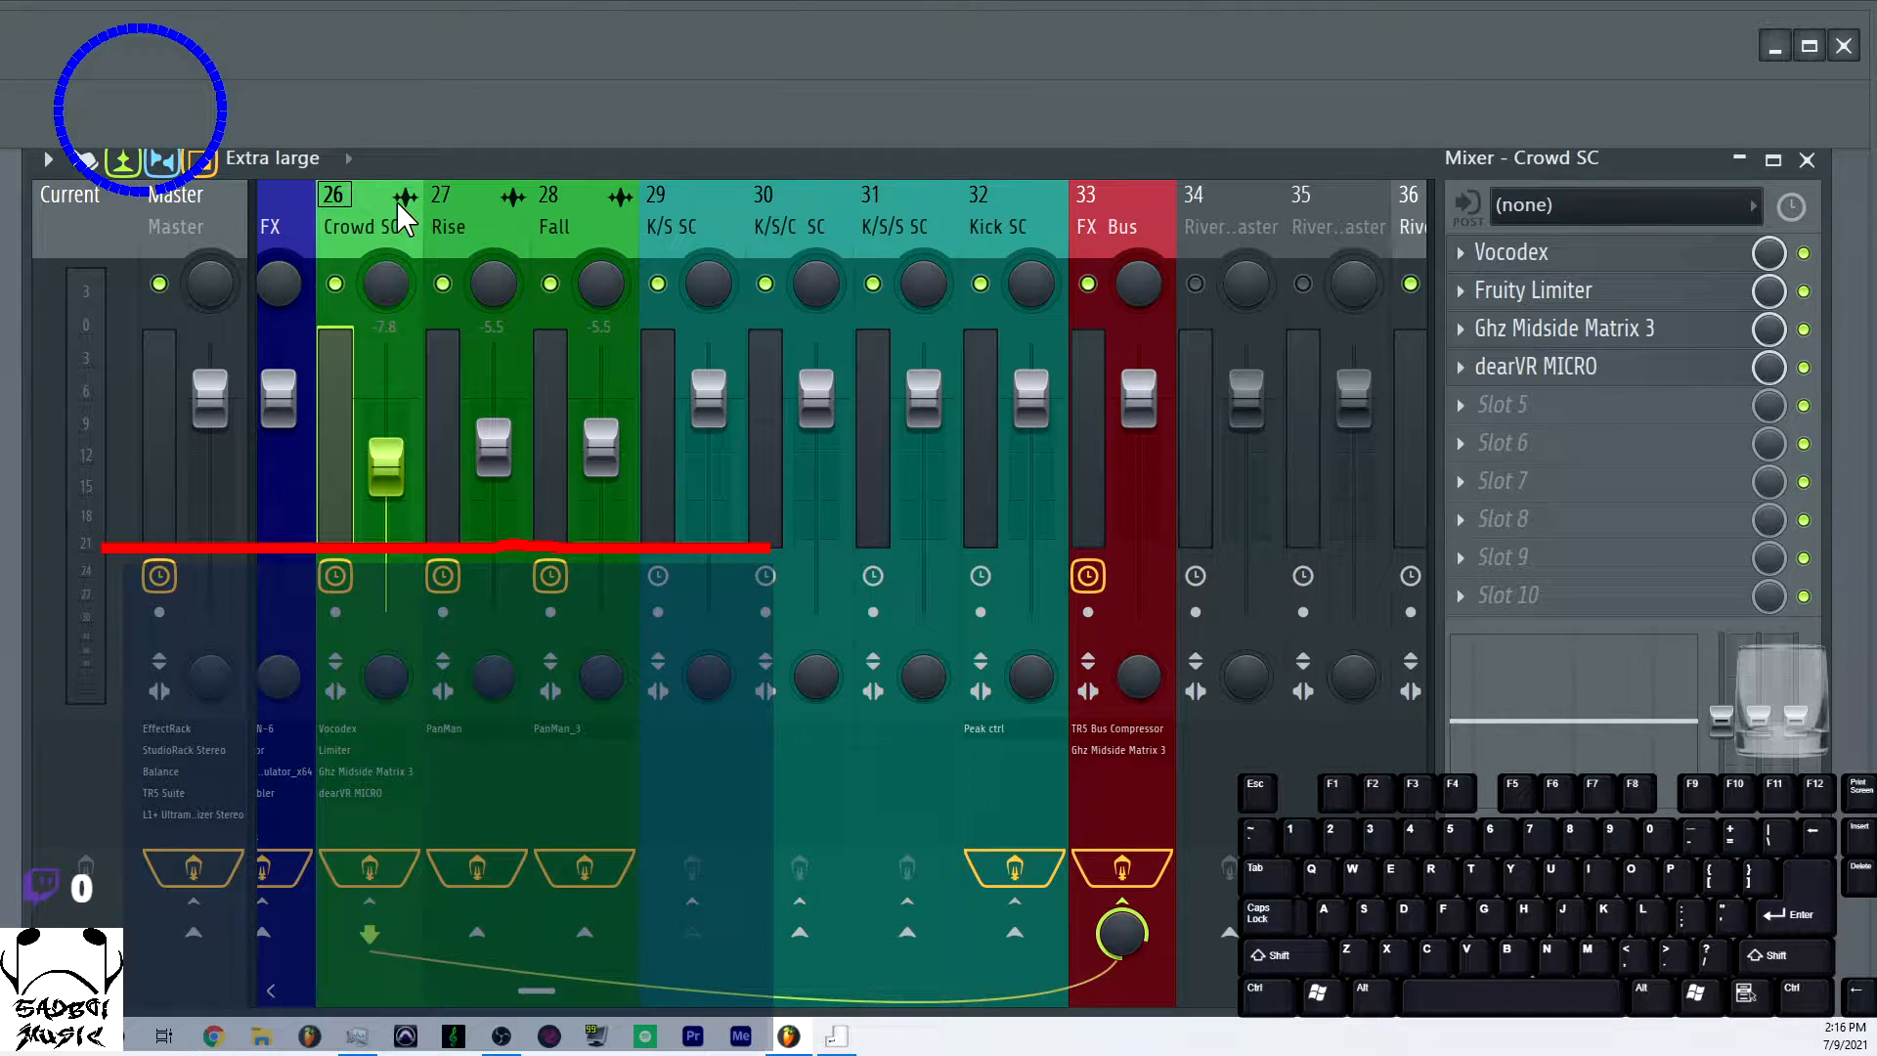
Inspect the effect slots and routing of the Rise and Fall mixer tracks and the sidechain tracks 29 to 31
left_click(493, 214)
left_click(556, 207)
left_click(684, 201)
left_click(791, 203)
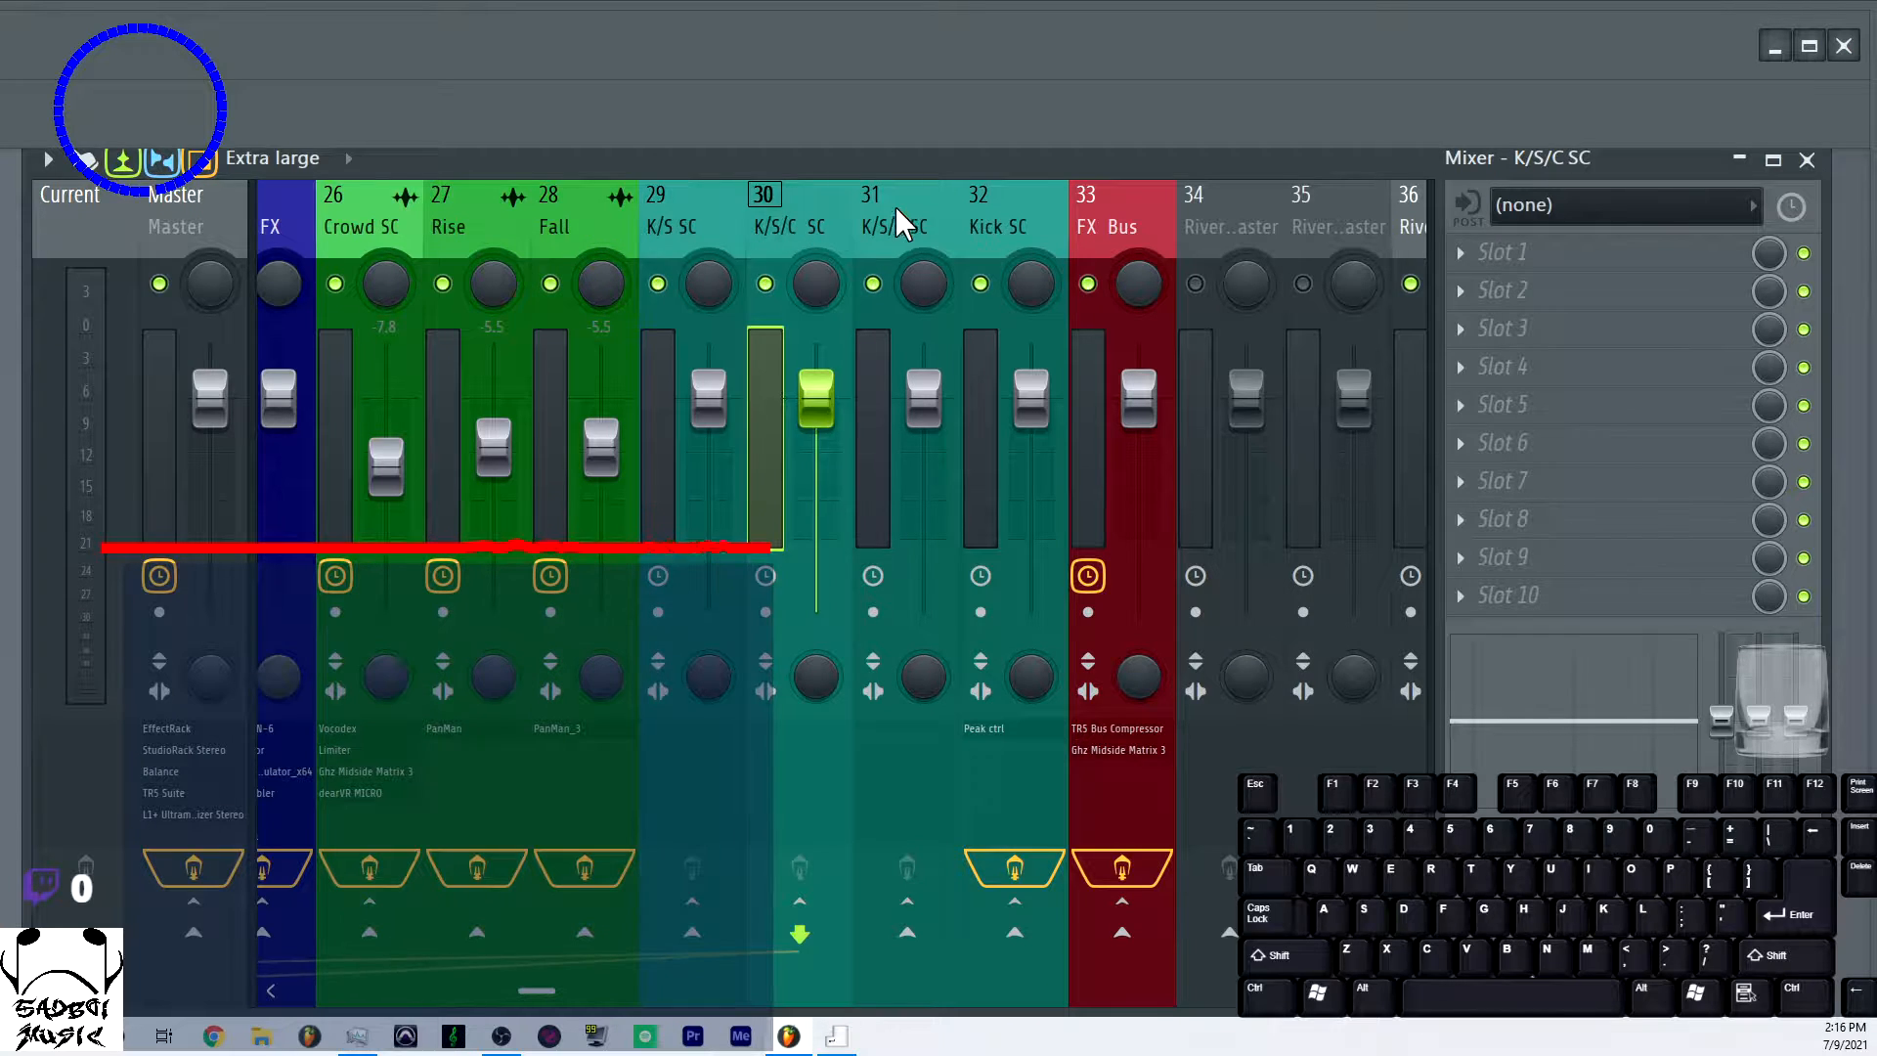
left_click(902, 210)
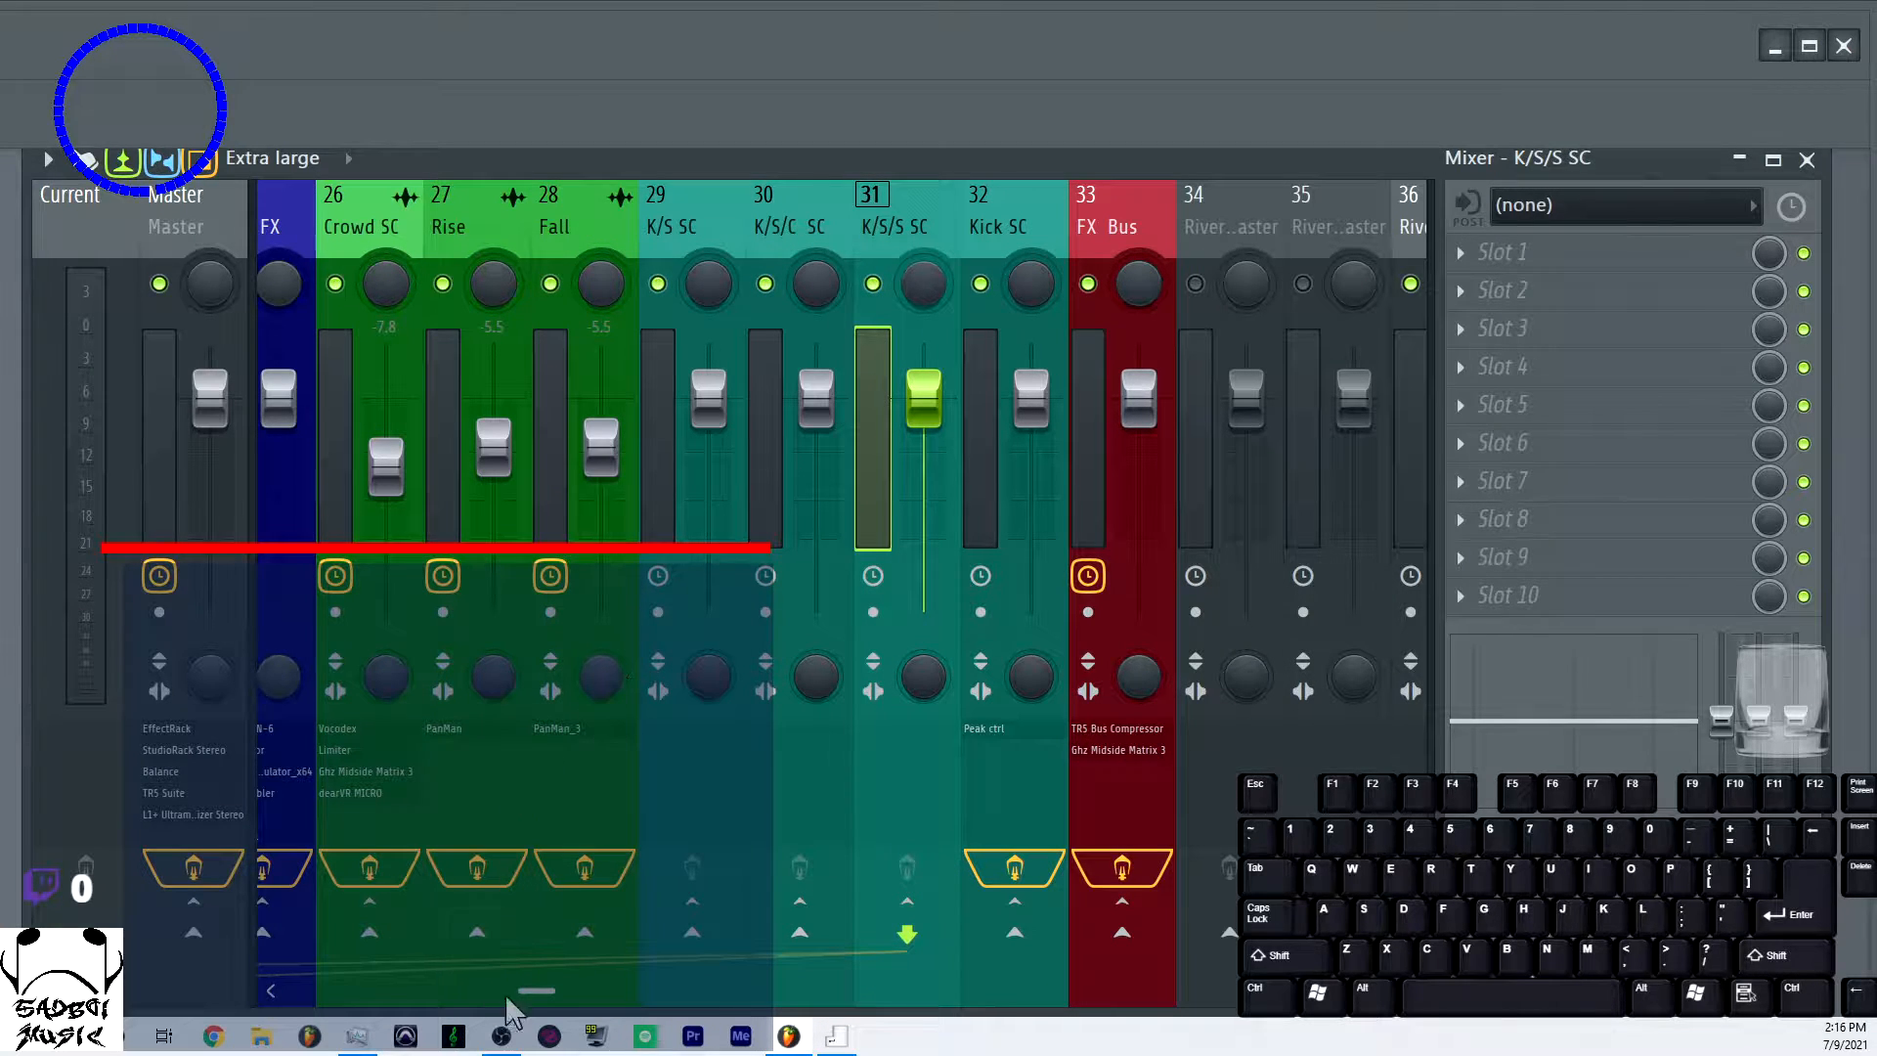
left_click_drag(530, 983, 192, 968)
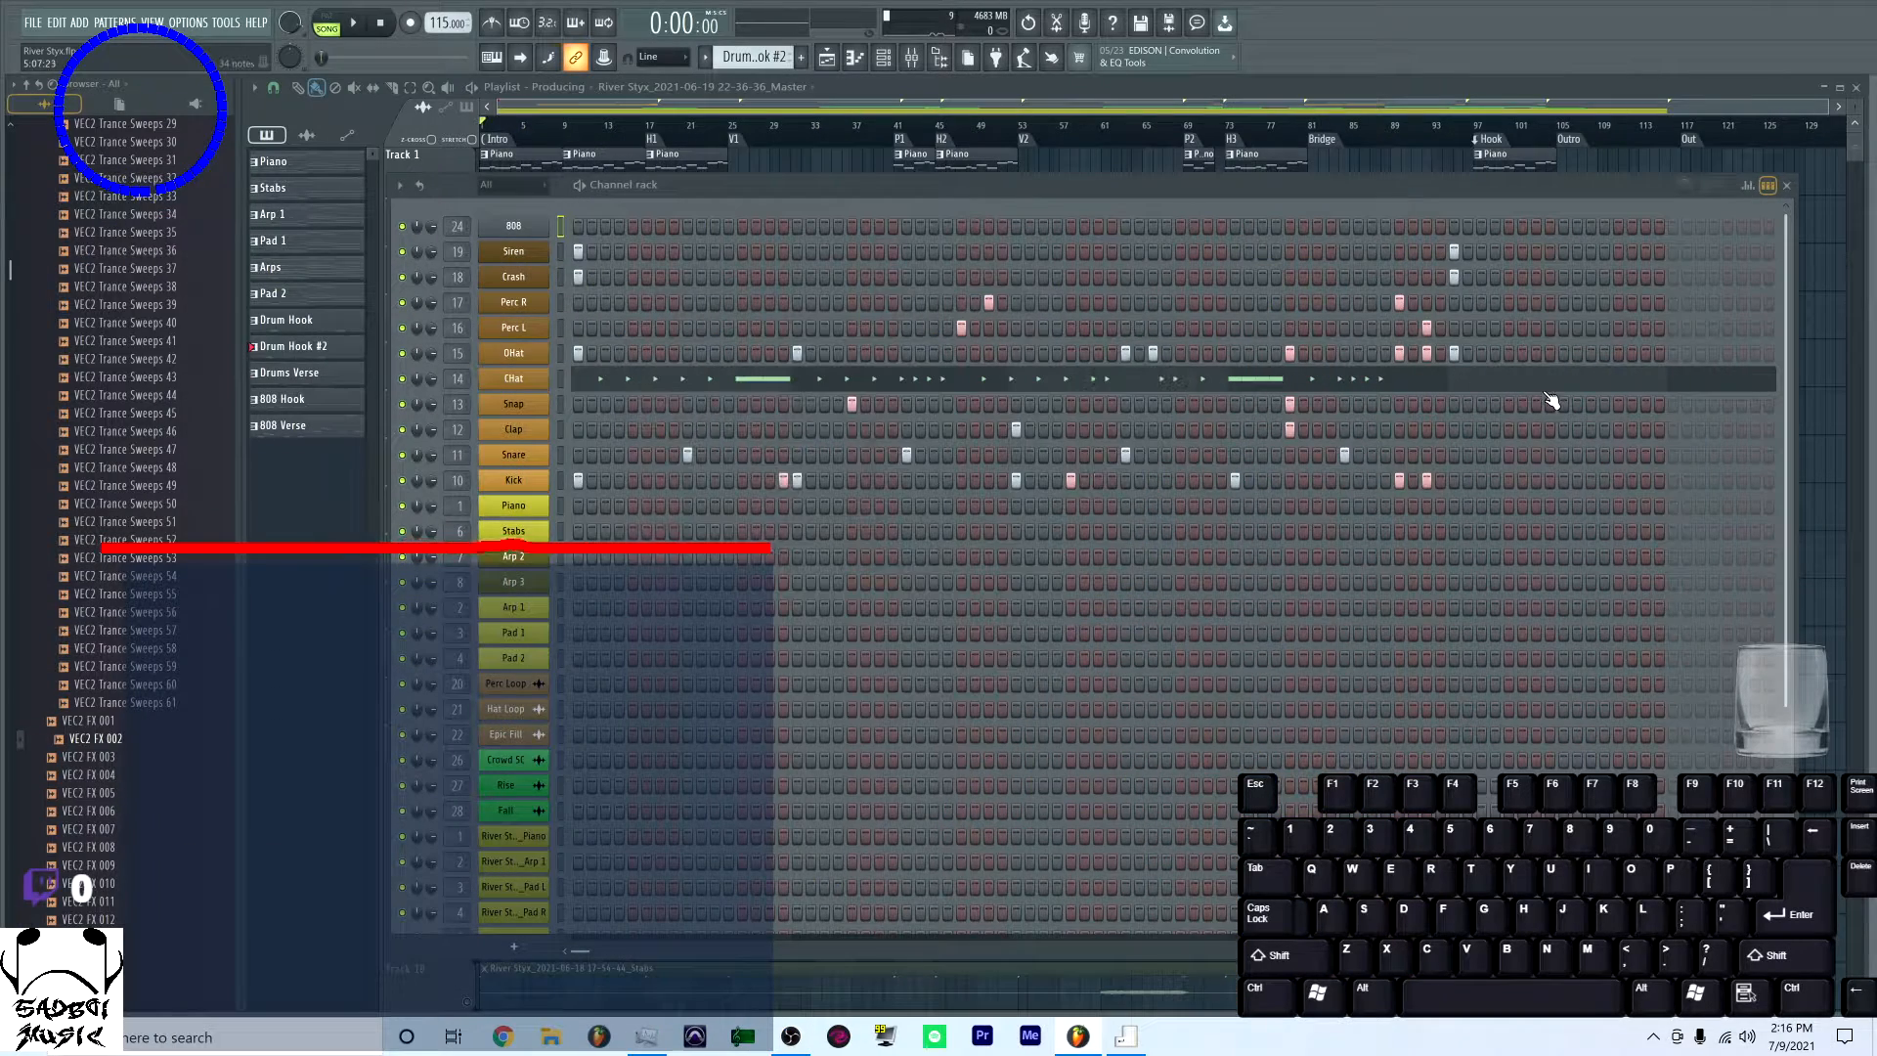
Start a wave file export of the project and browse up from the FL STUDIO folder to DJ EMO
left_click(32, 22)
mouse_move(119, 174)
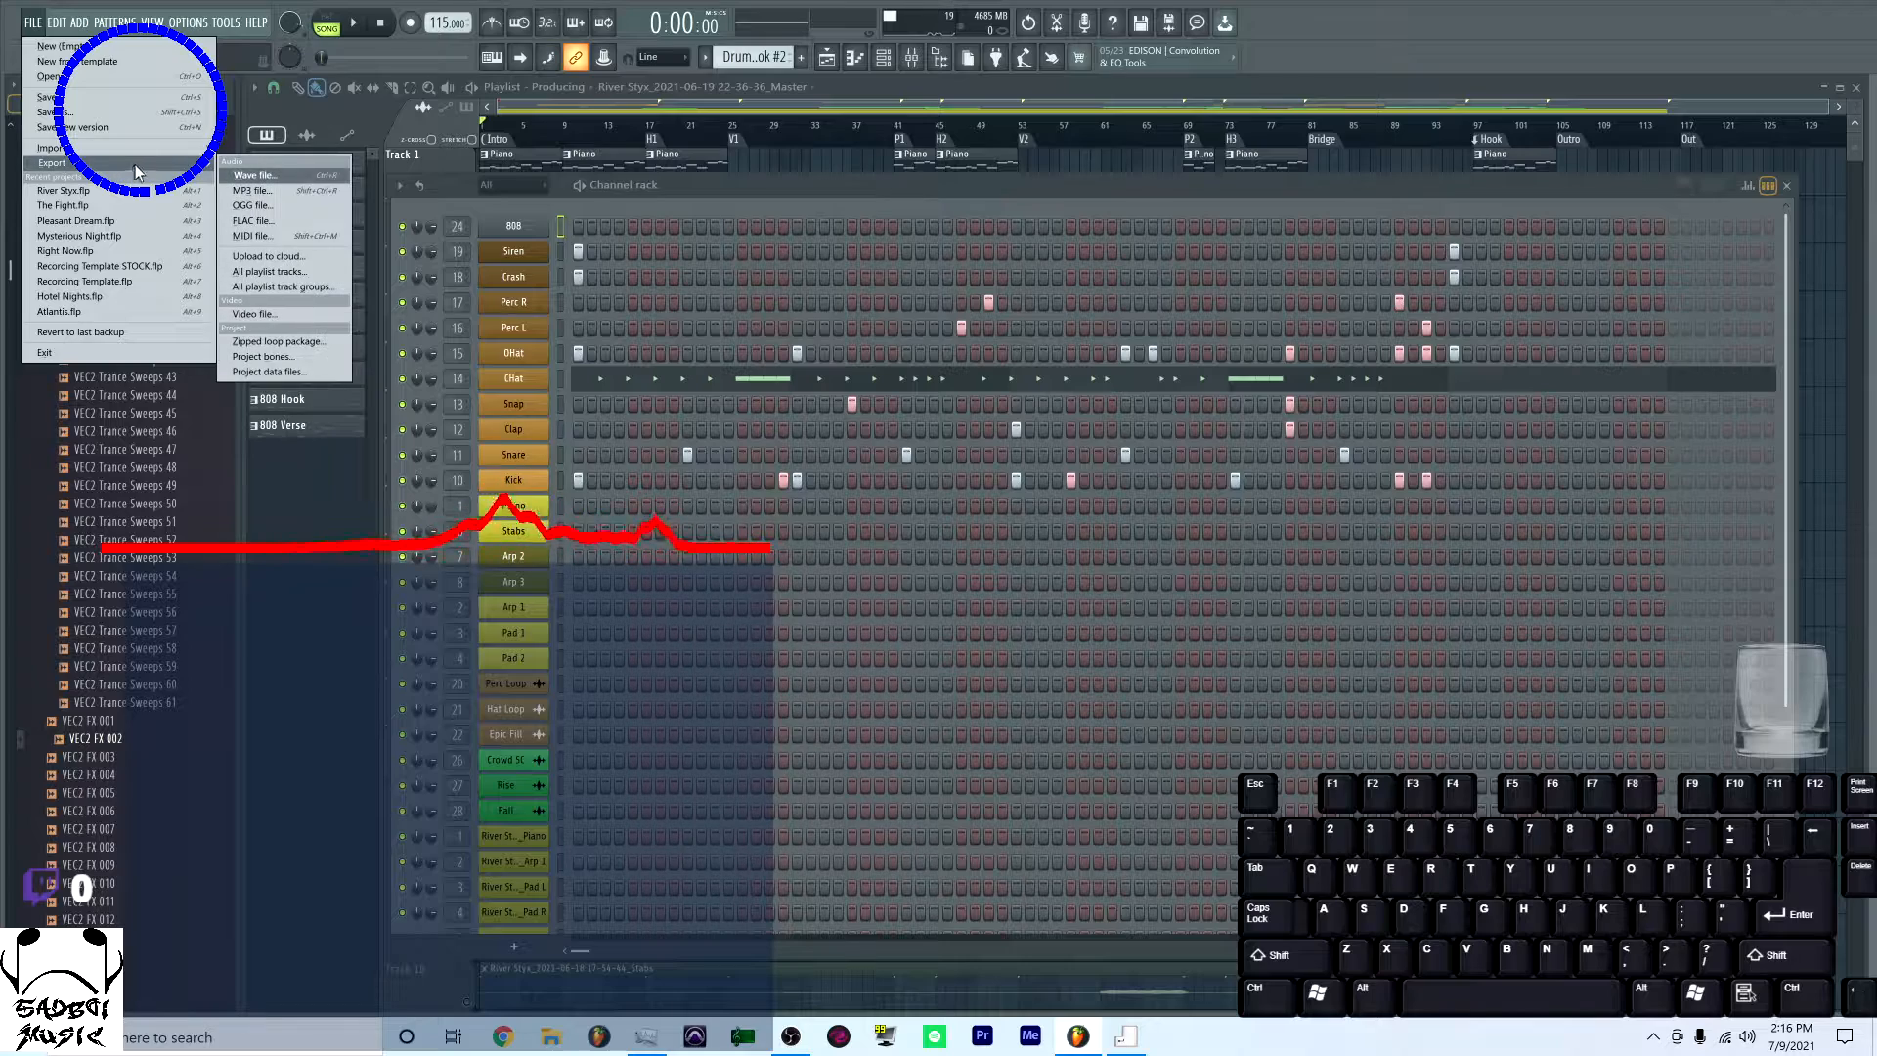
left_click(266, 174)
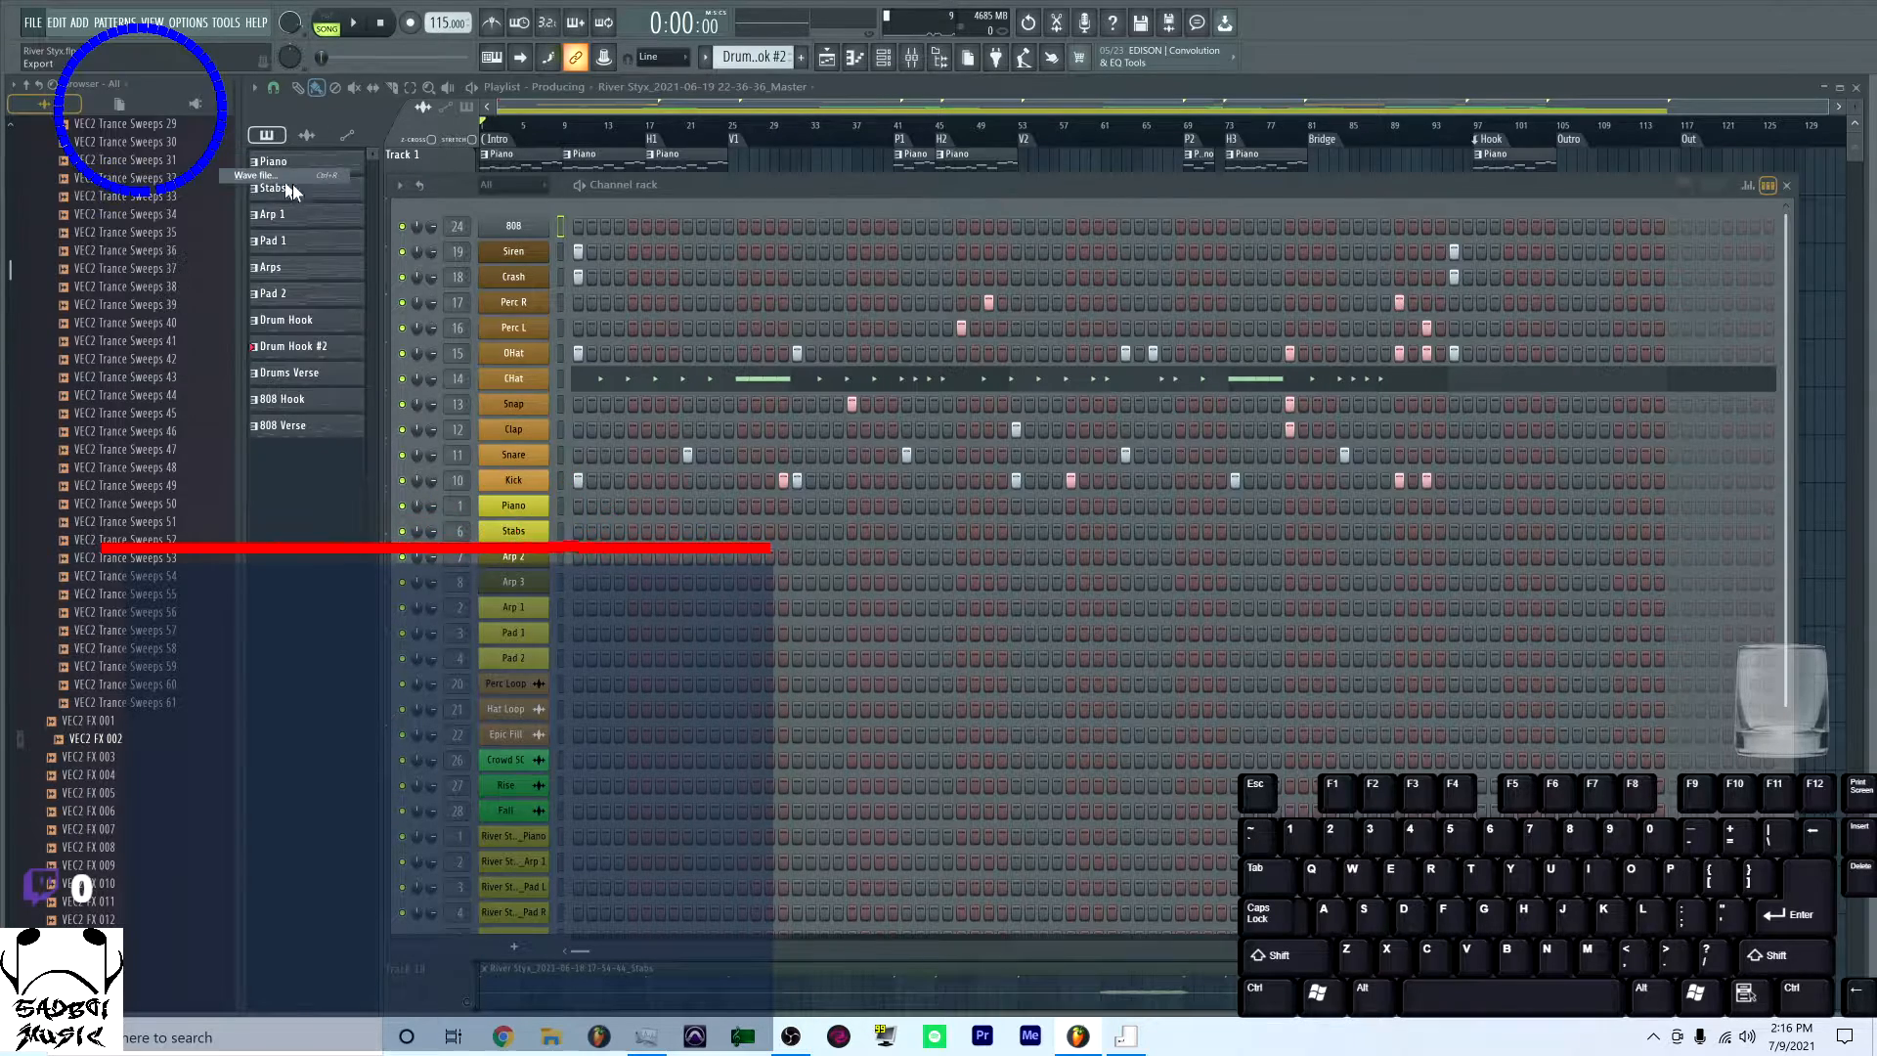
left_click(940, 204)
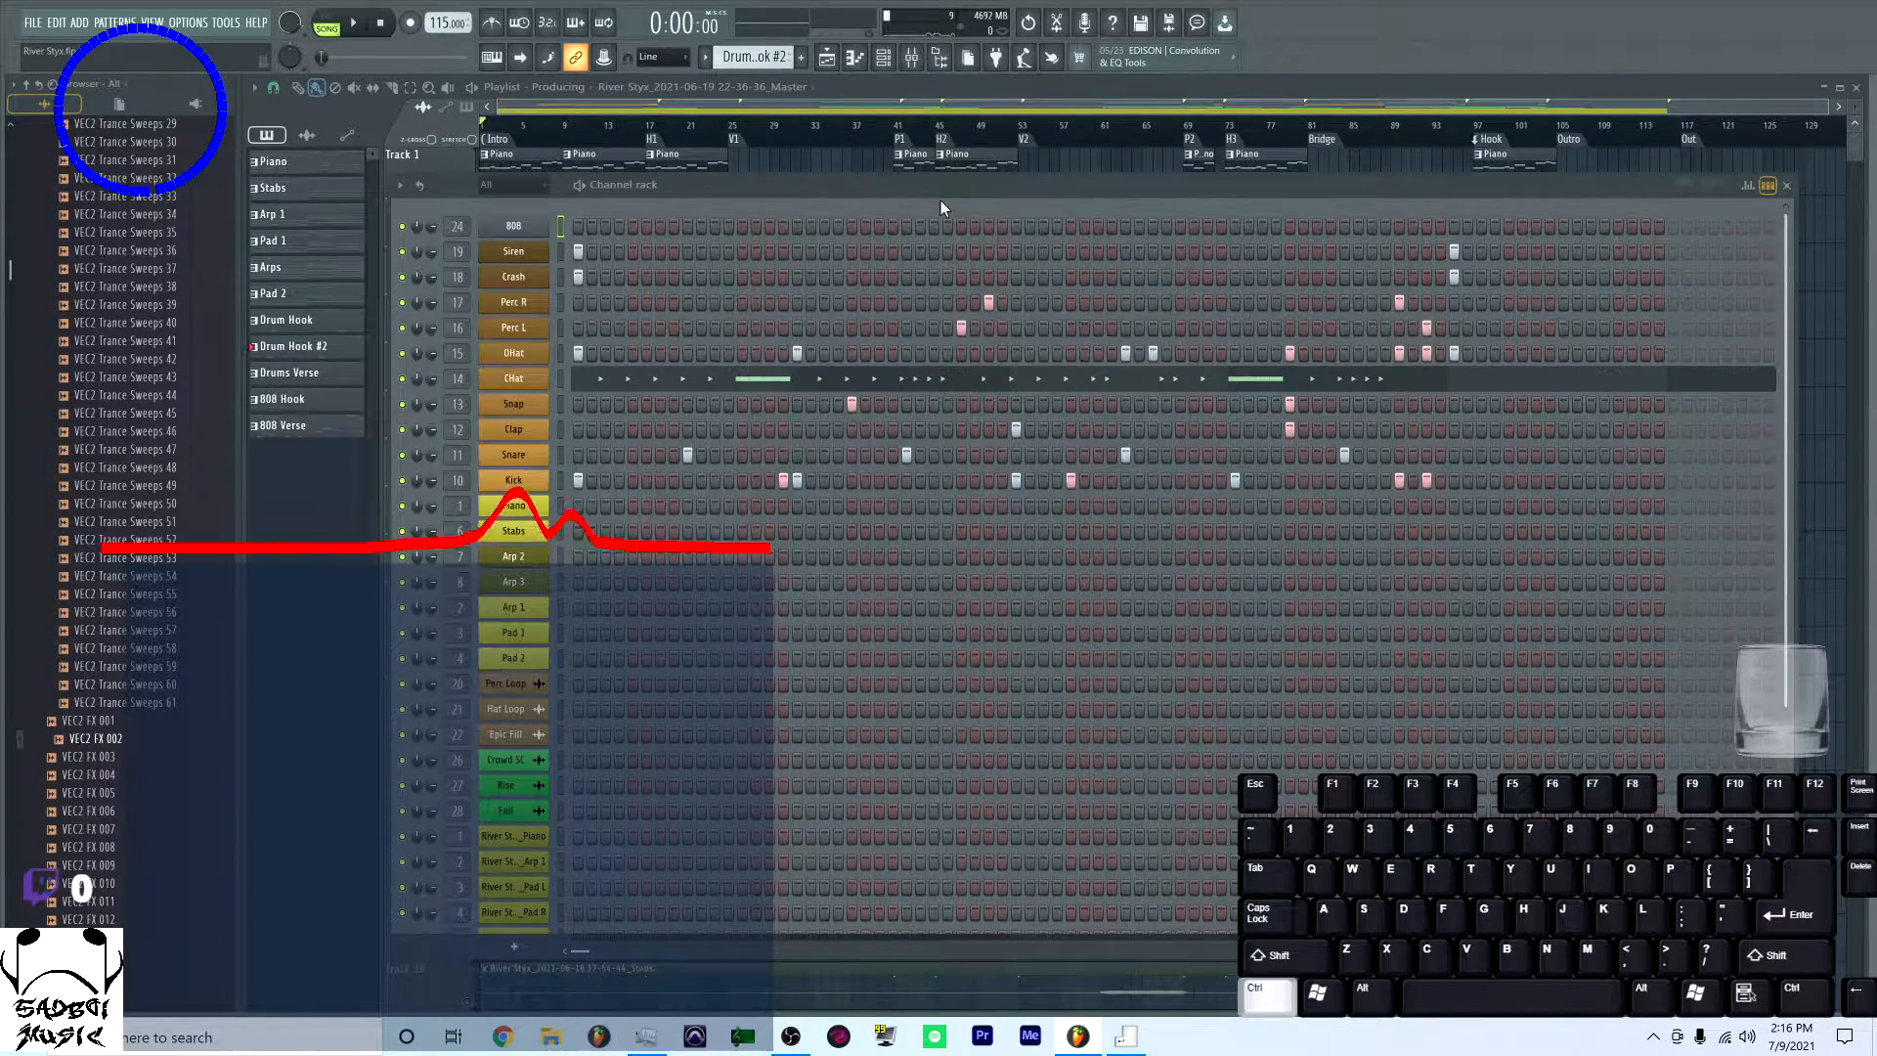
key("ctrl+r")
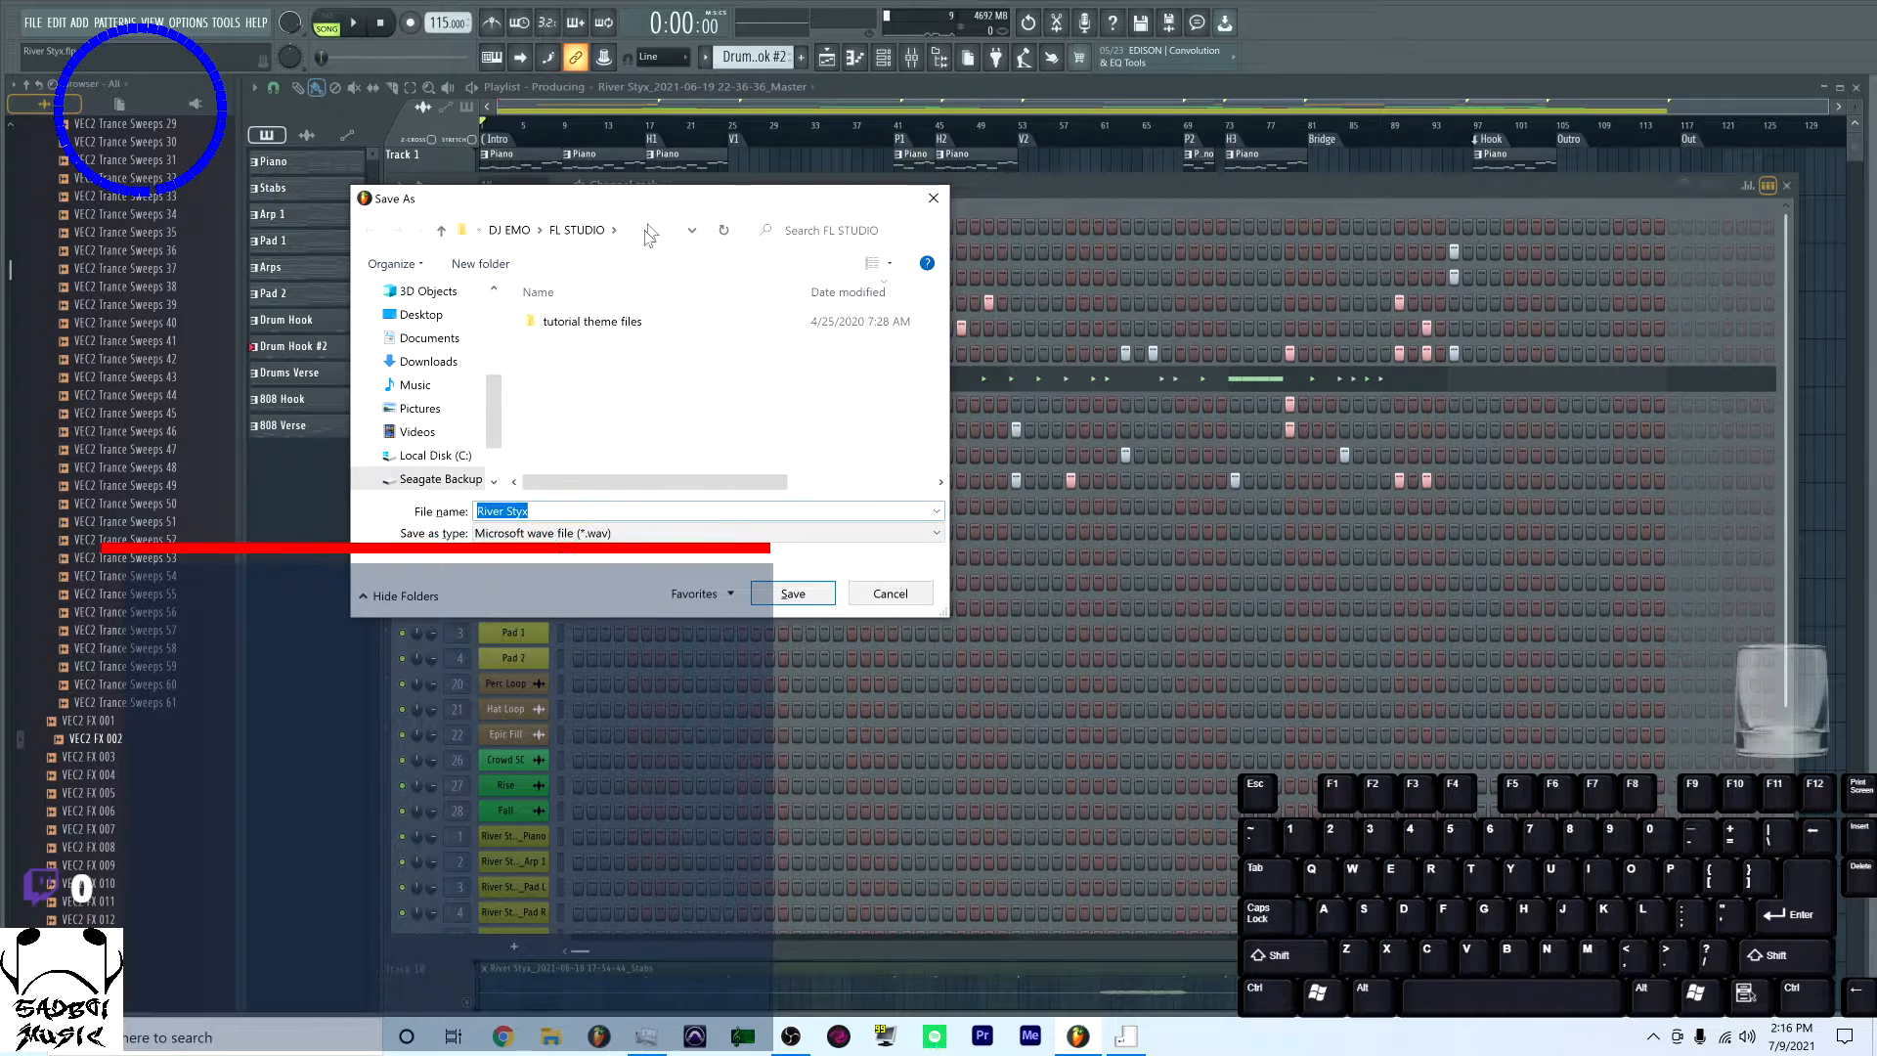
right_click(571, 370)
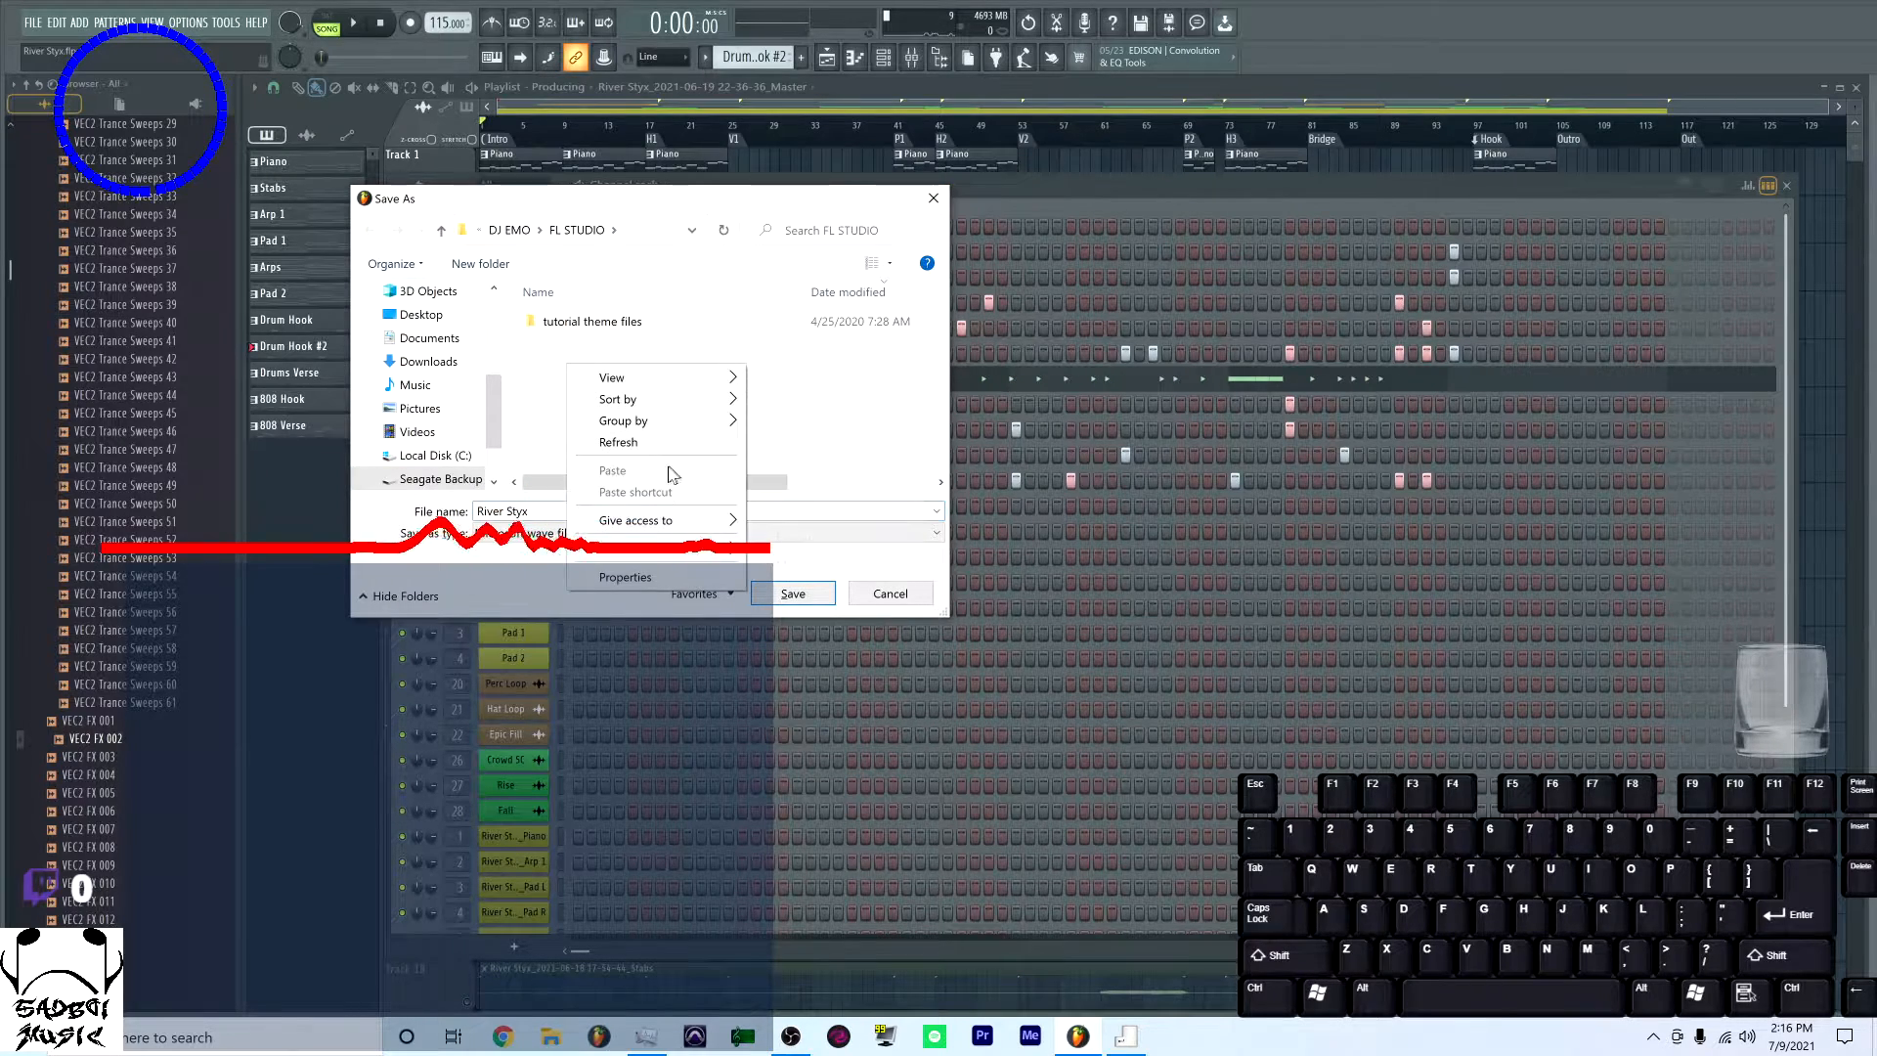
left_click(524, 233)
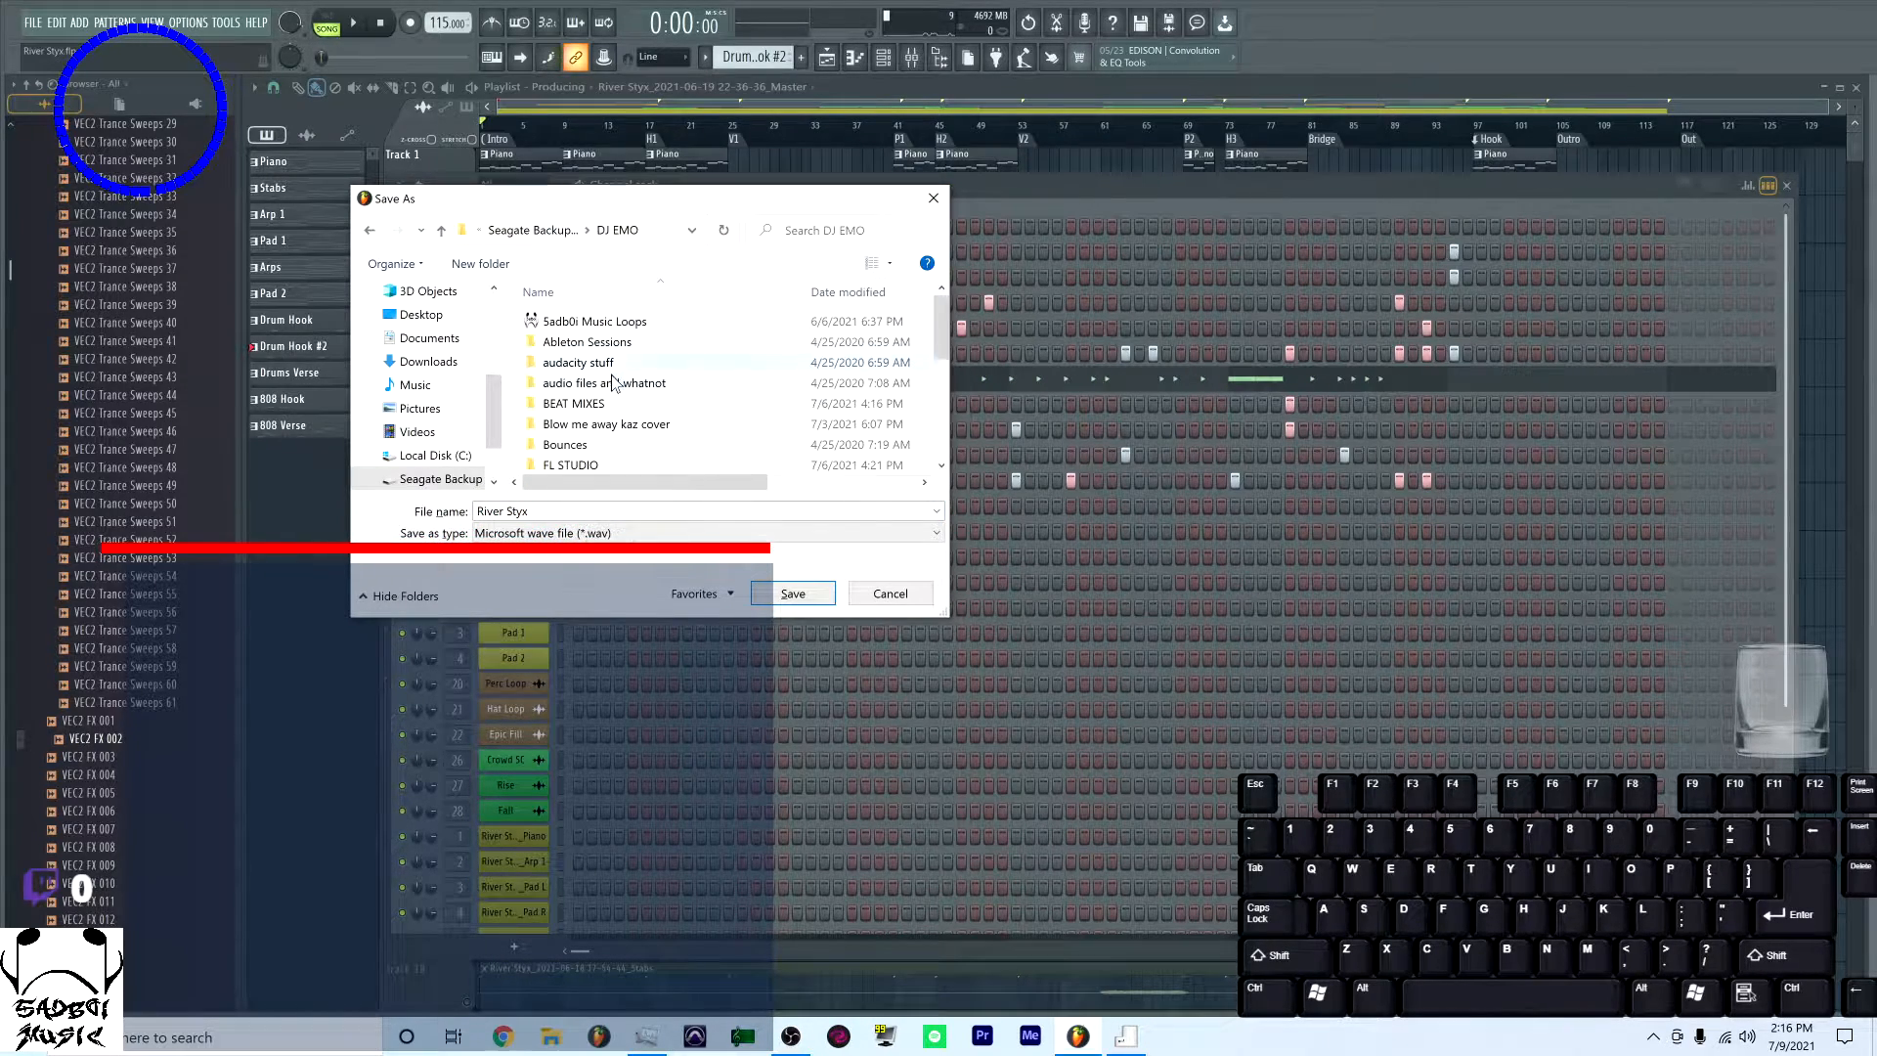
Create a folder named "River Styx TRACKOUTS" inside the DJ EMO folder
right_click(787, 389)
mouse_move(938, 573)
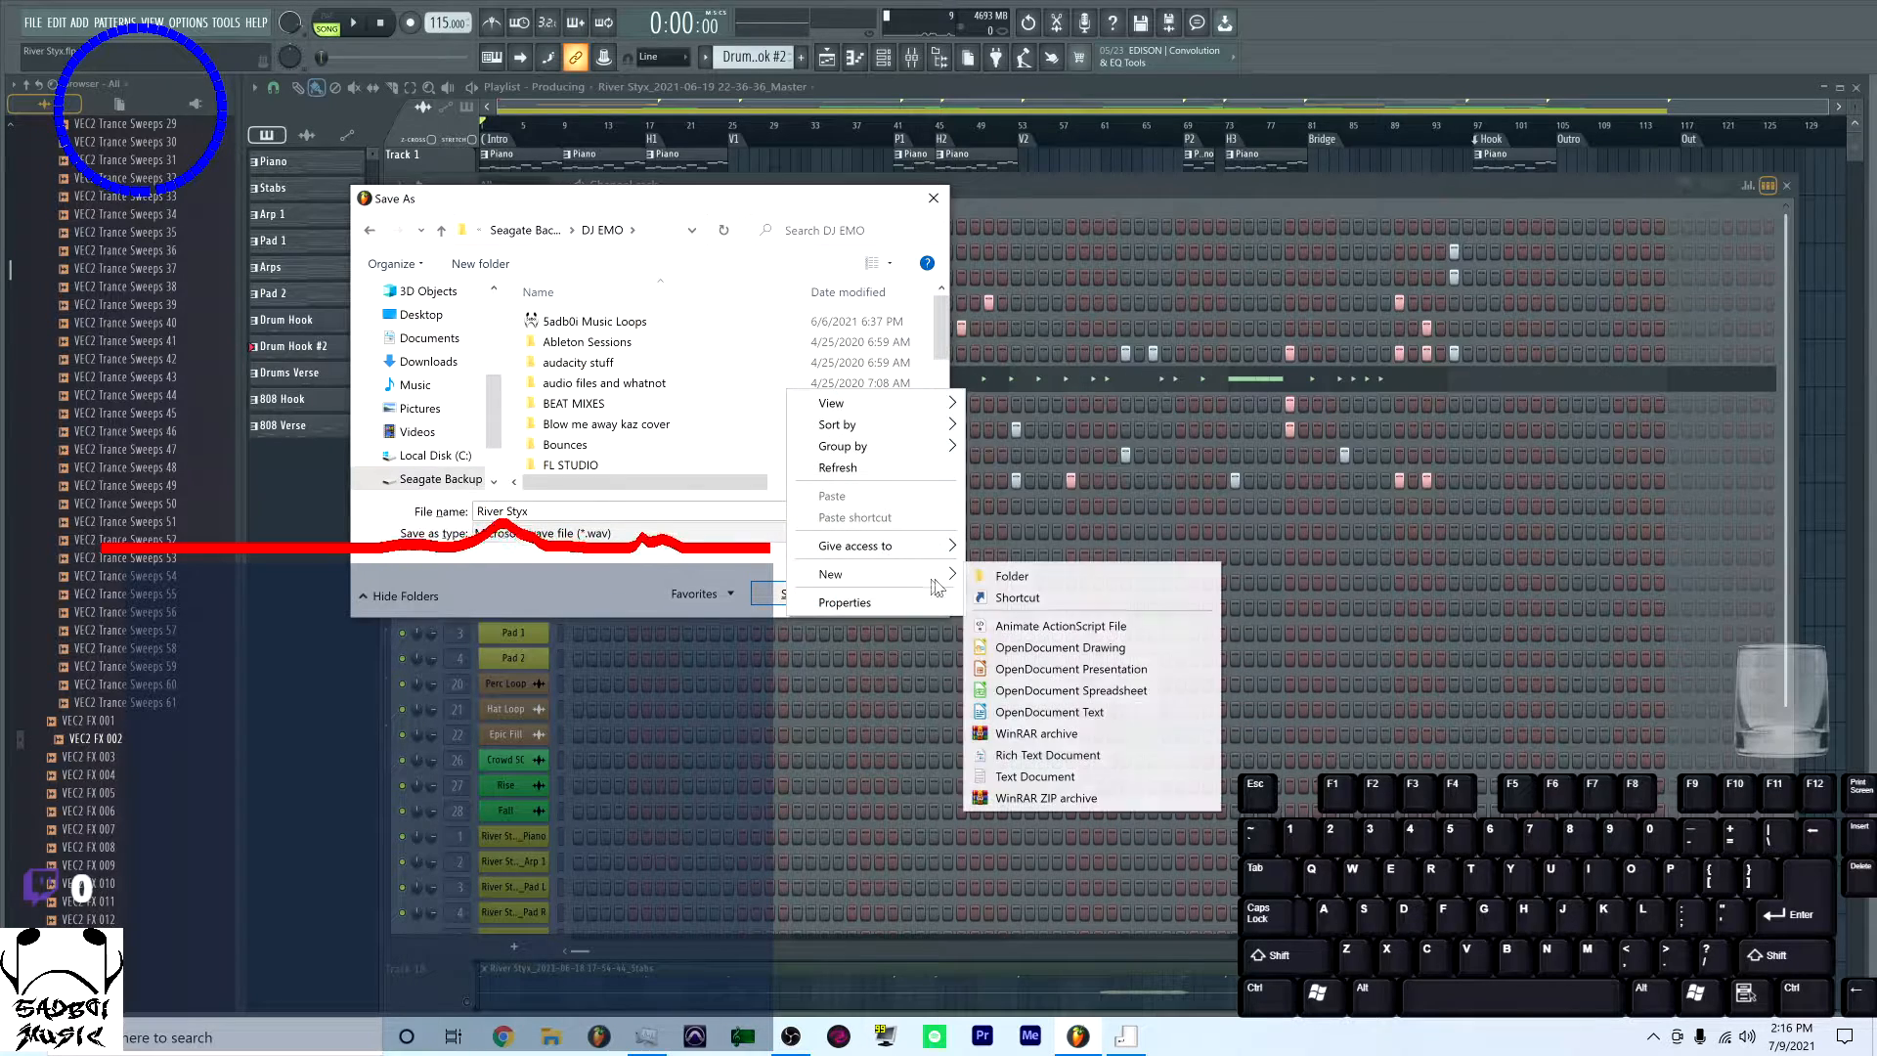
left_click(1002, 574)
type("R")
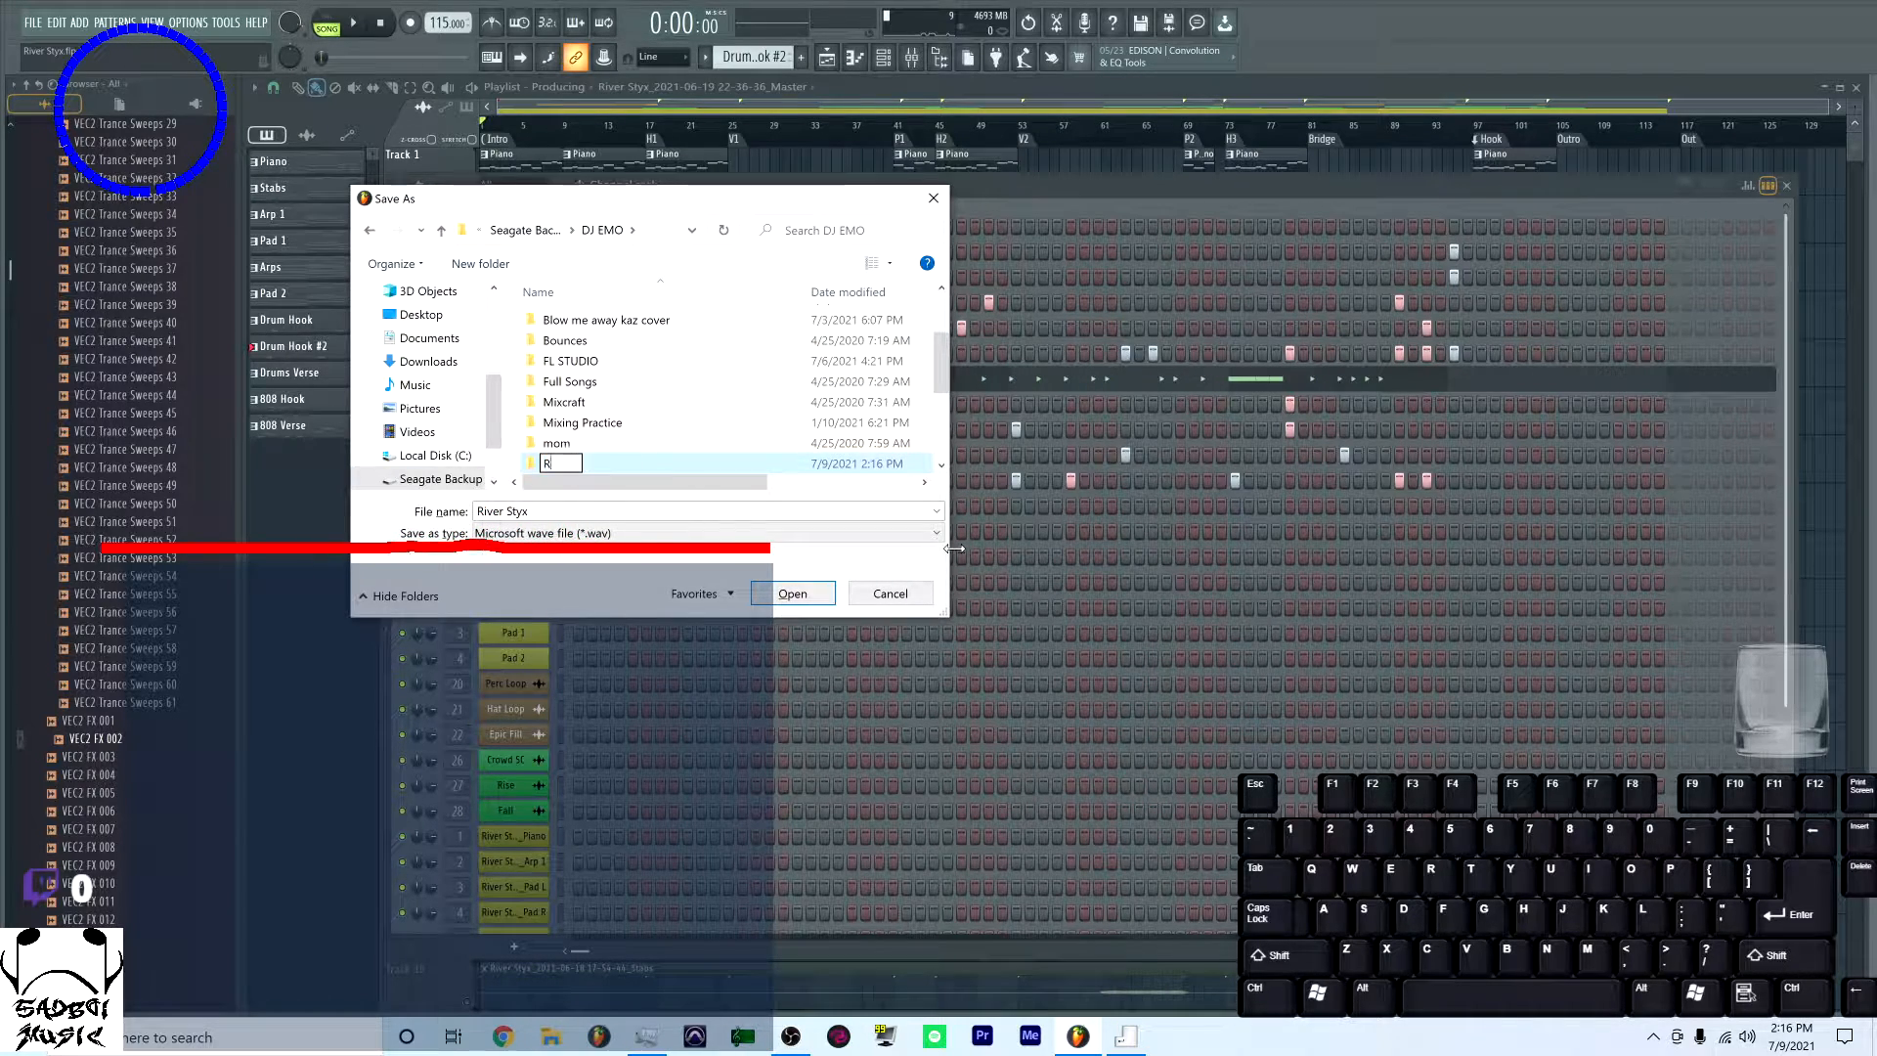
type("iver St")
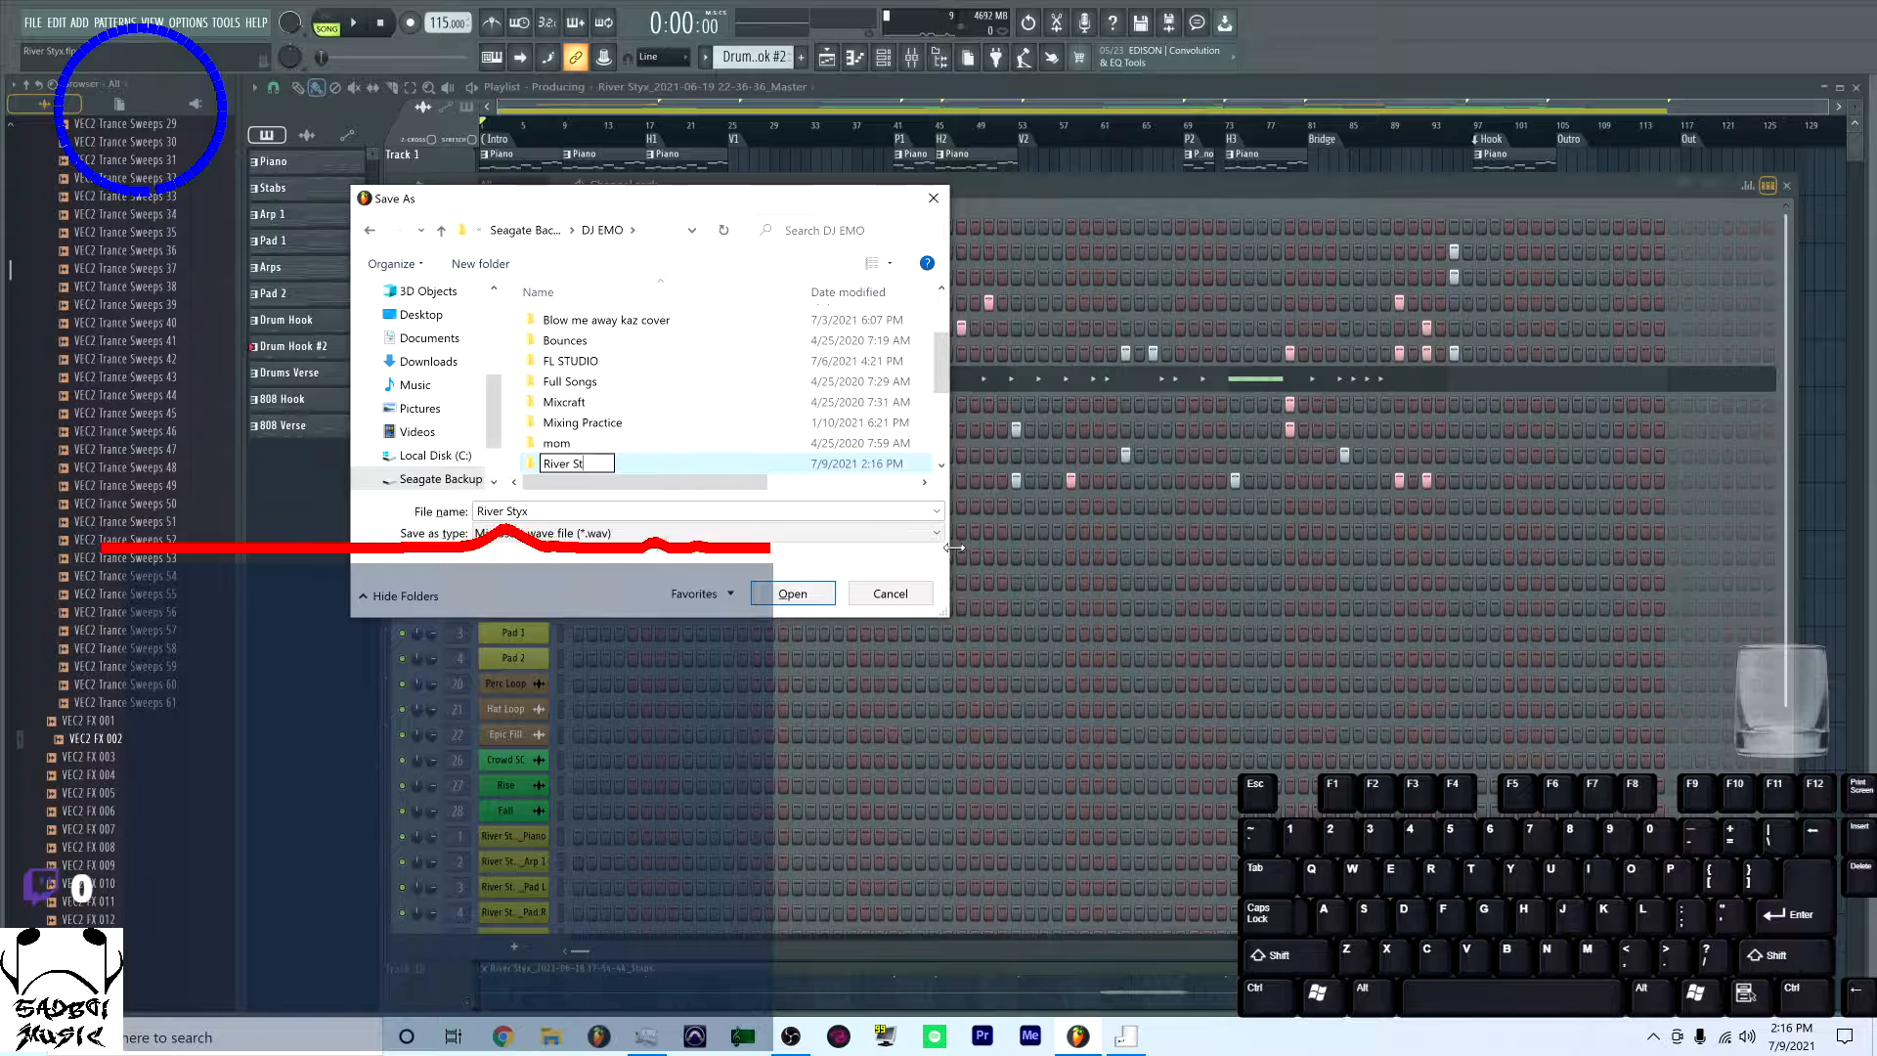
type("yx S")
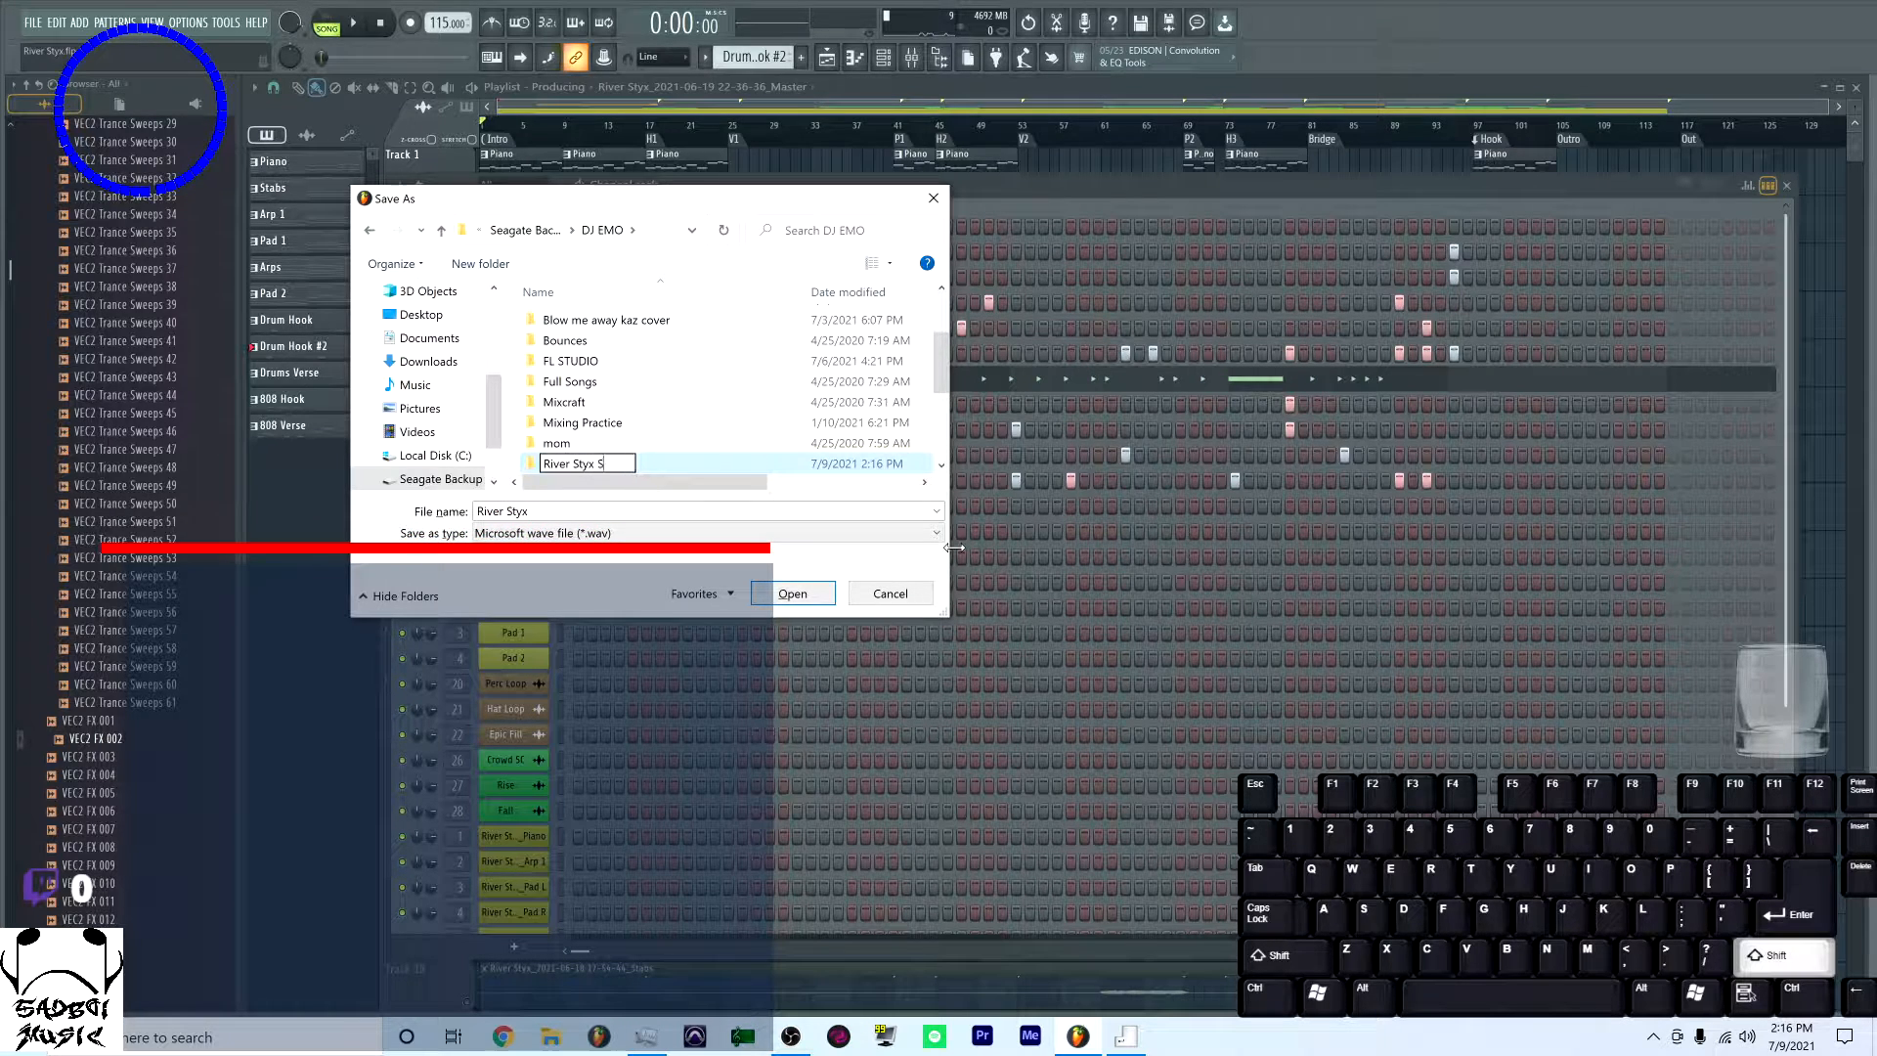
key("BackSpace")
type("TRACK")
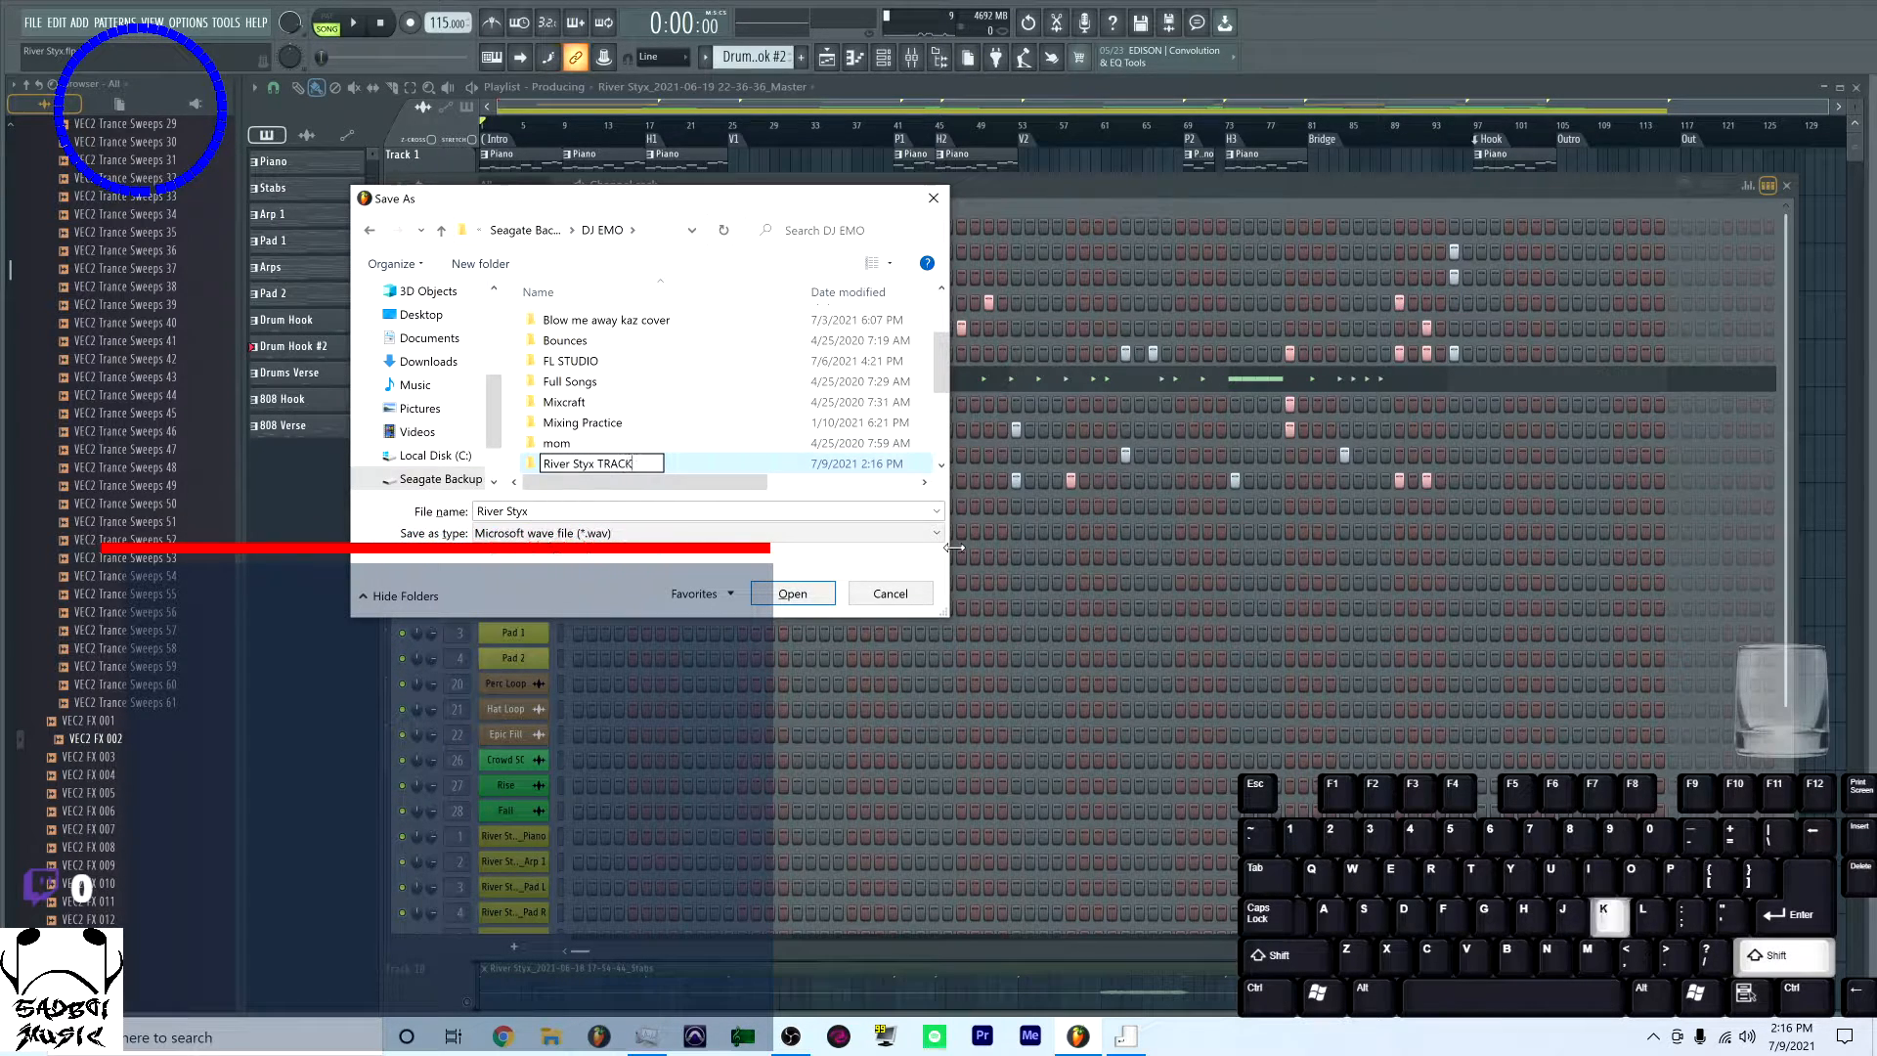
type("OUTS")
key("Return")
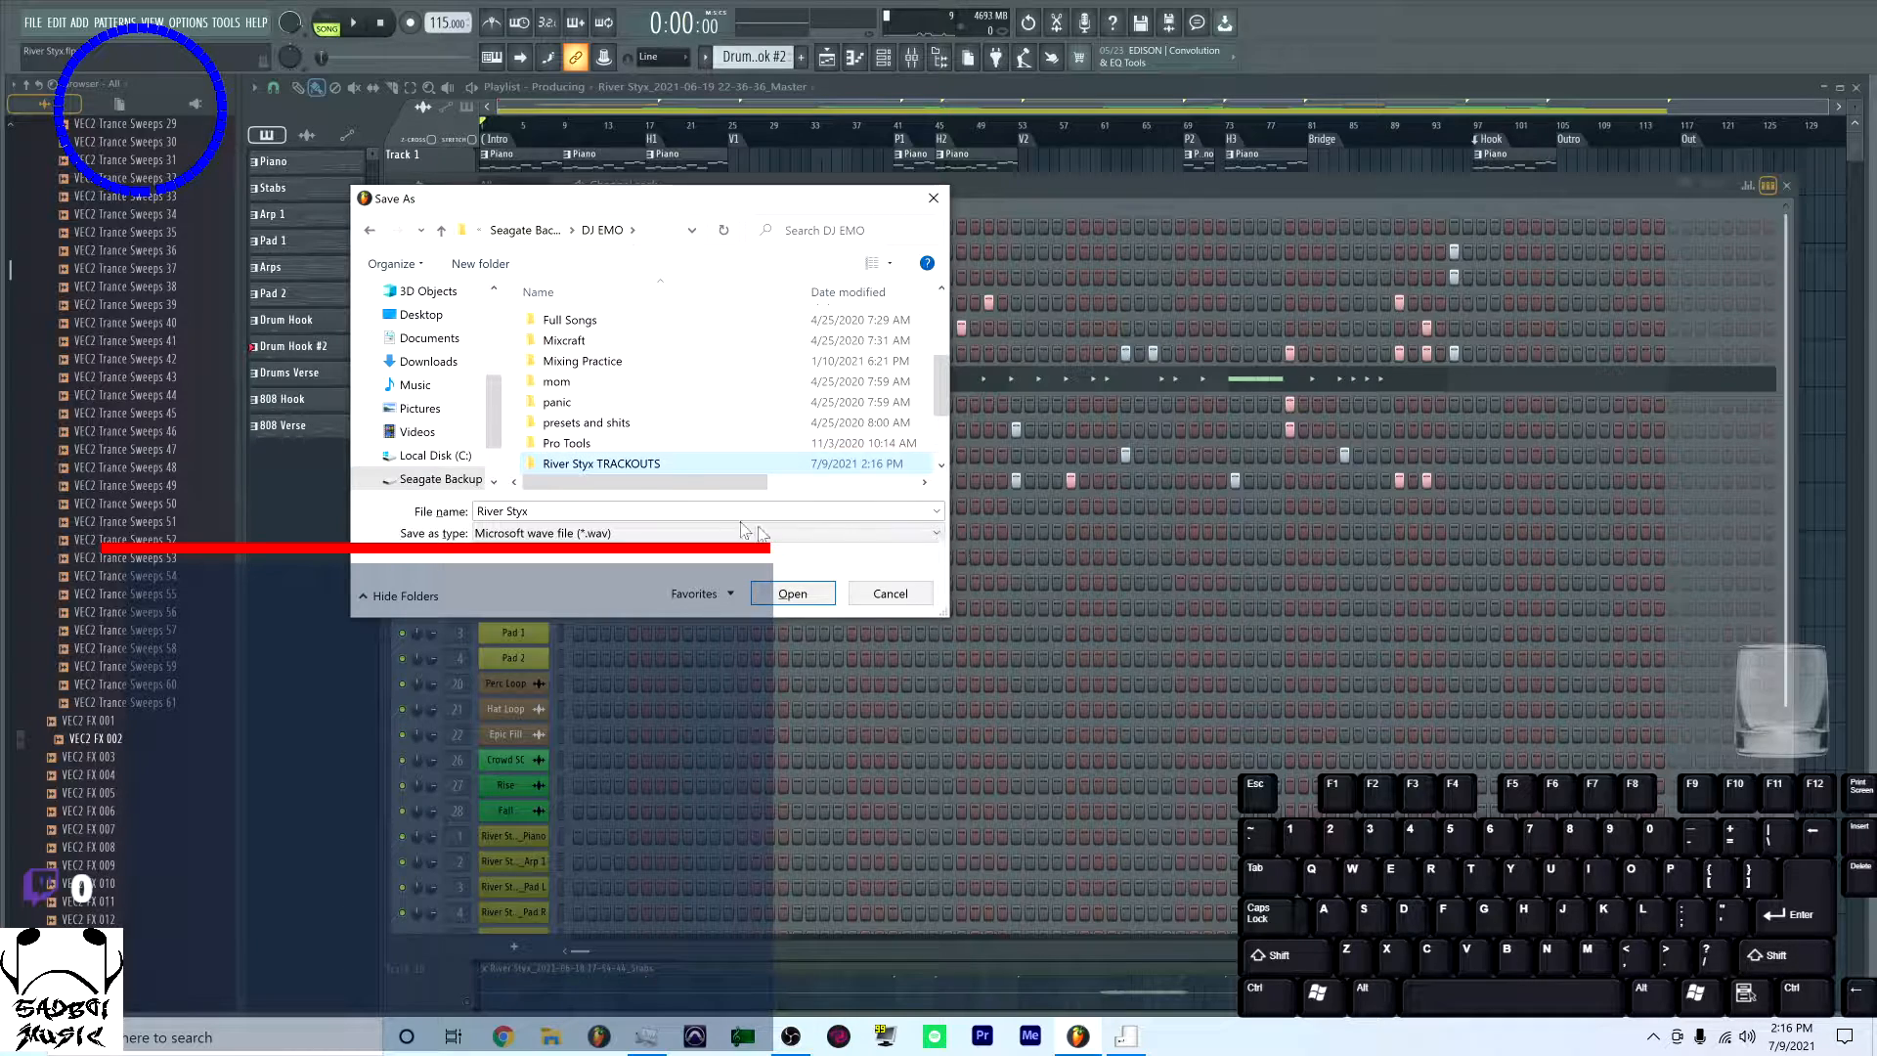
Review the Mode and Tail options for rendering River Styx.wav into the River Styx TRACKOUTS folder, and close the render settings
double_click(586, 464)
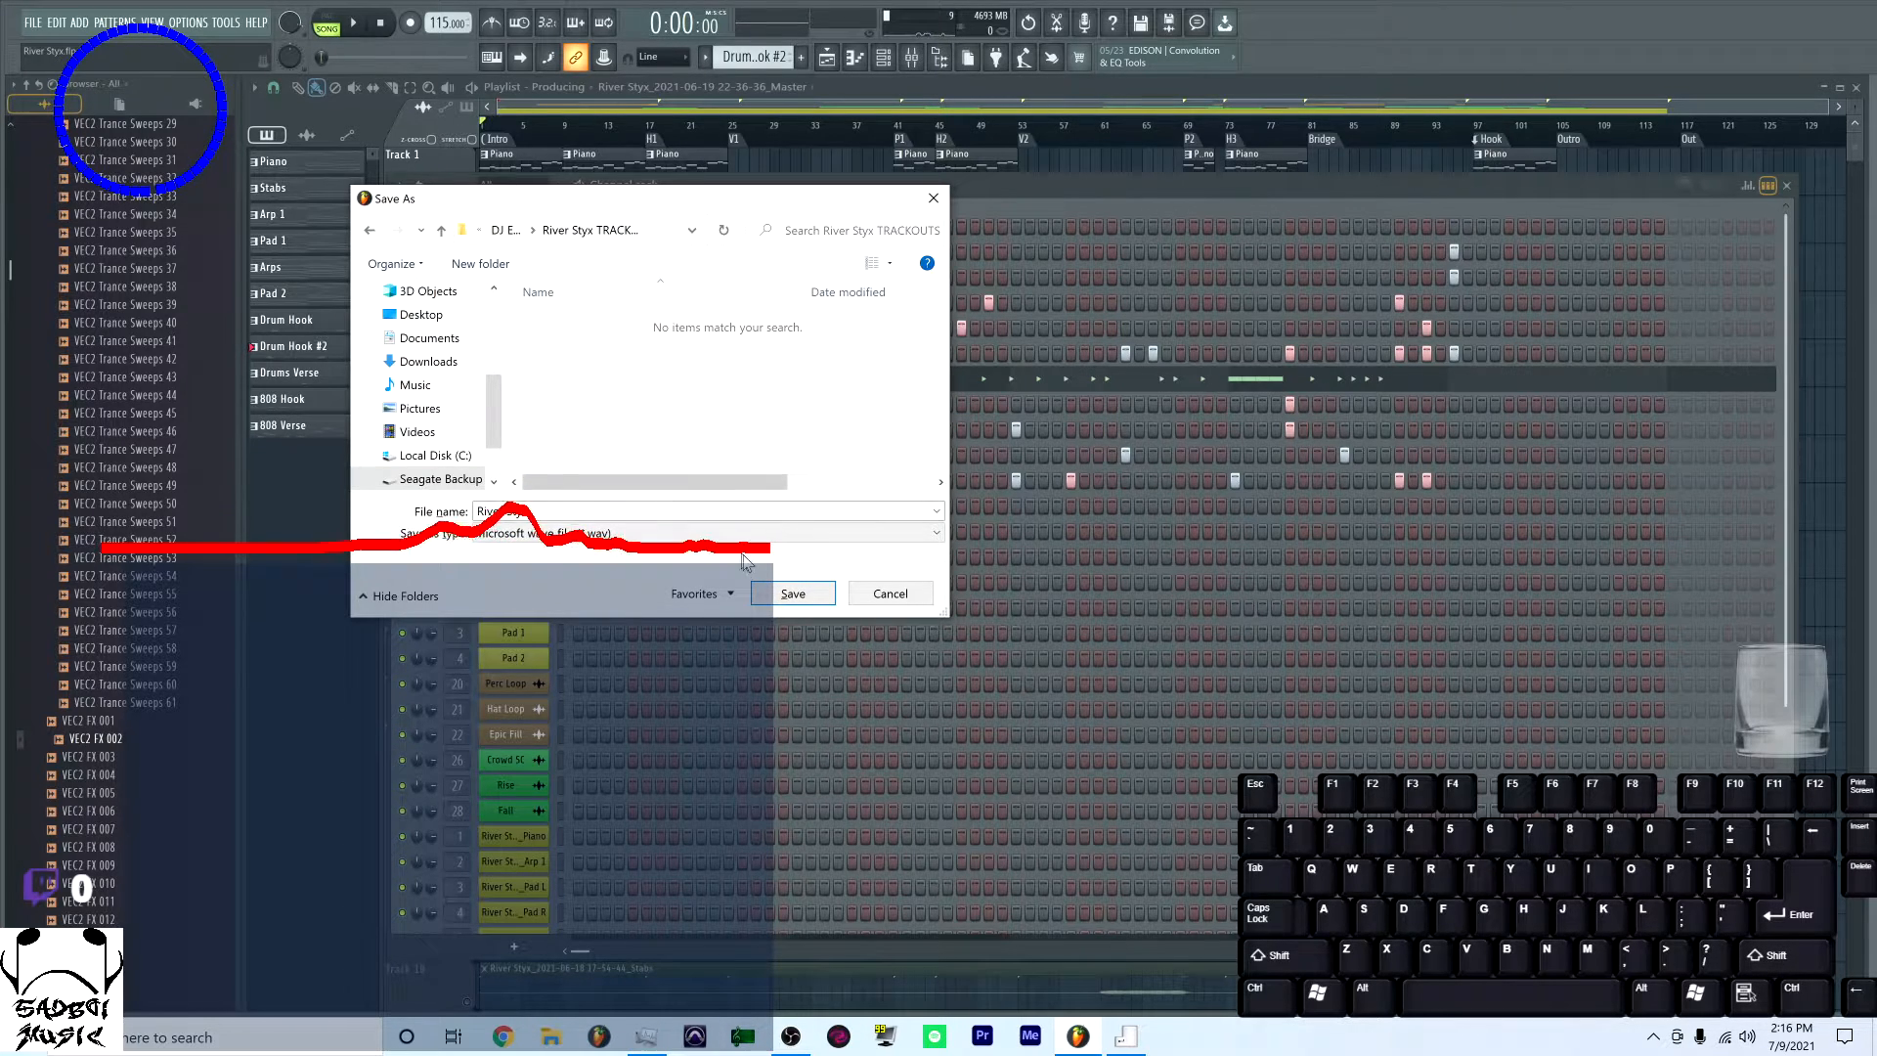
left_click(808, 597)
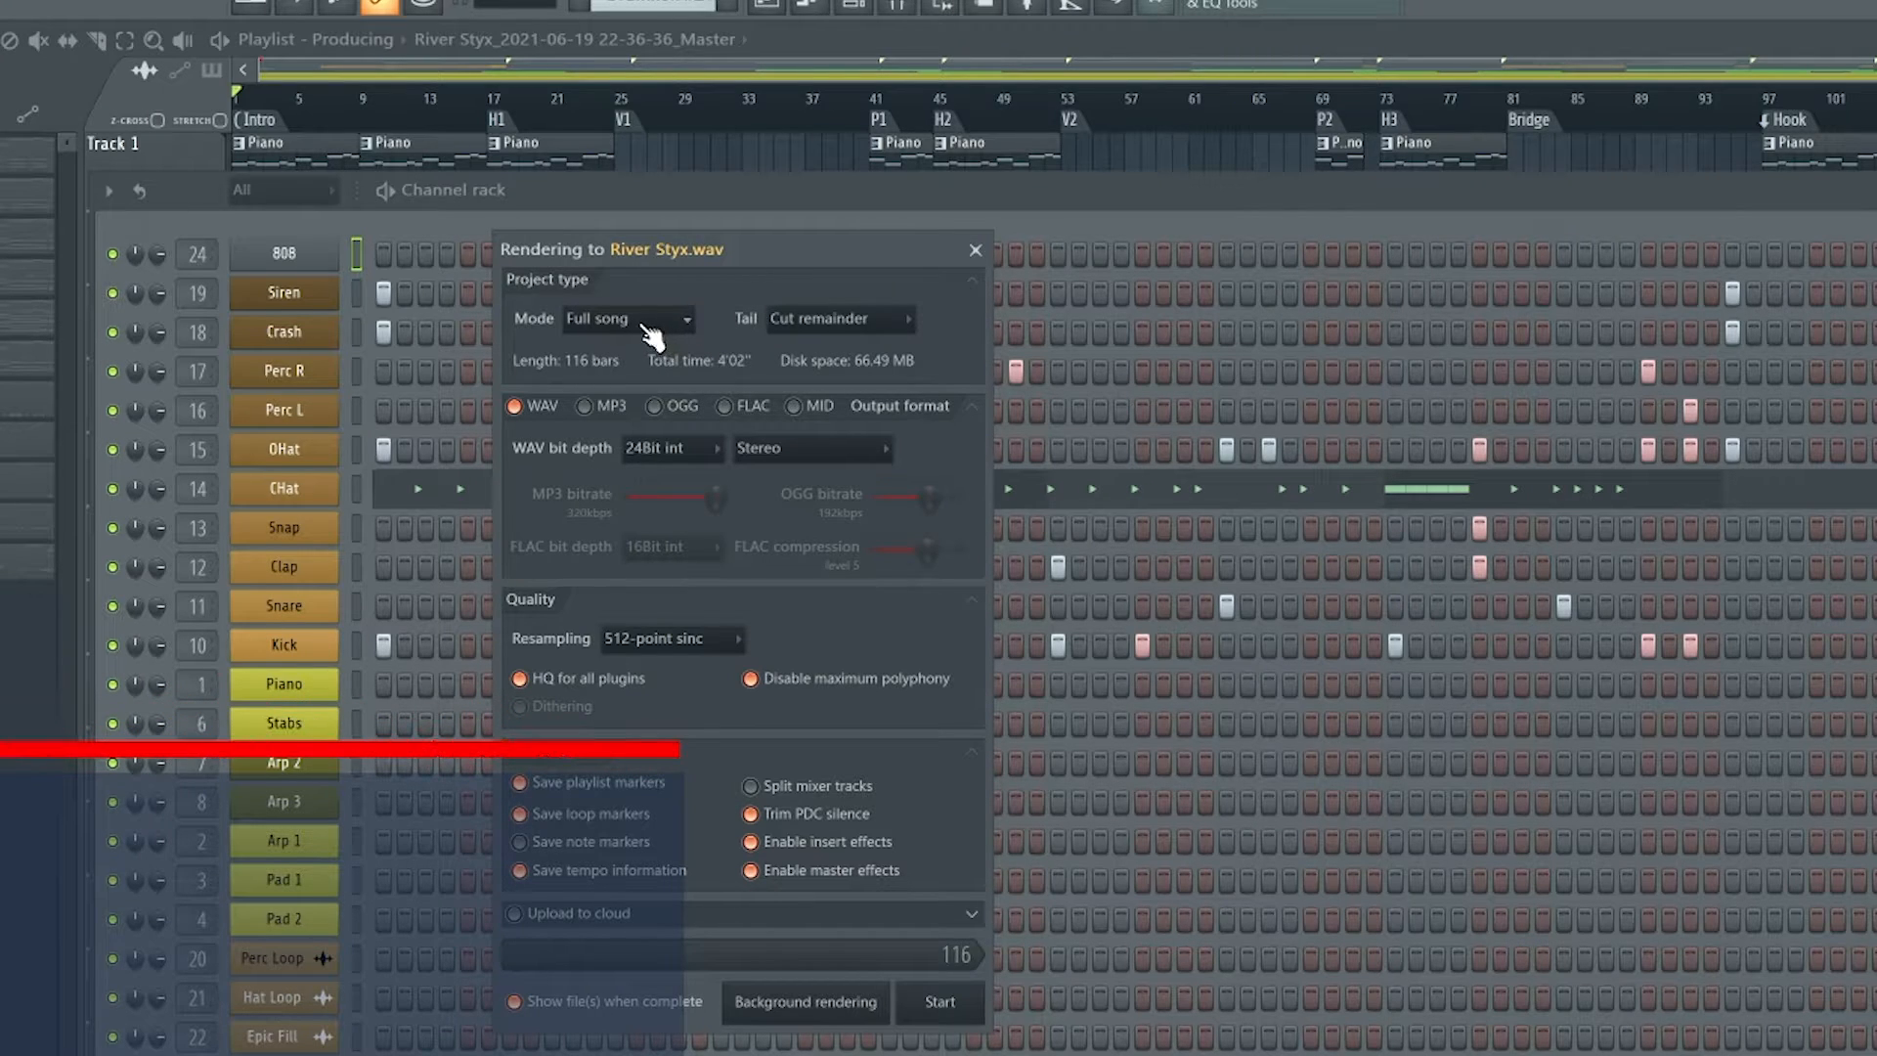
left_click(647, 323)
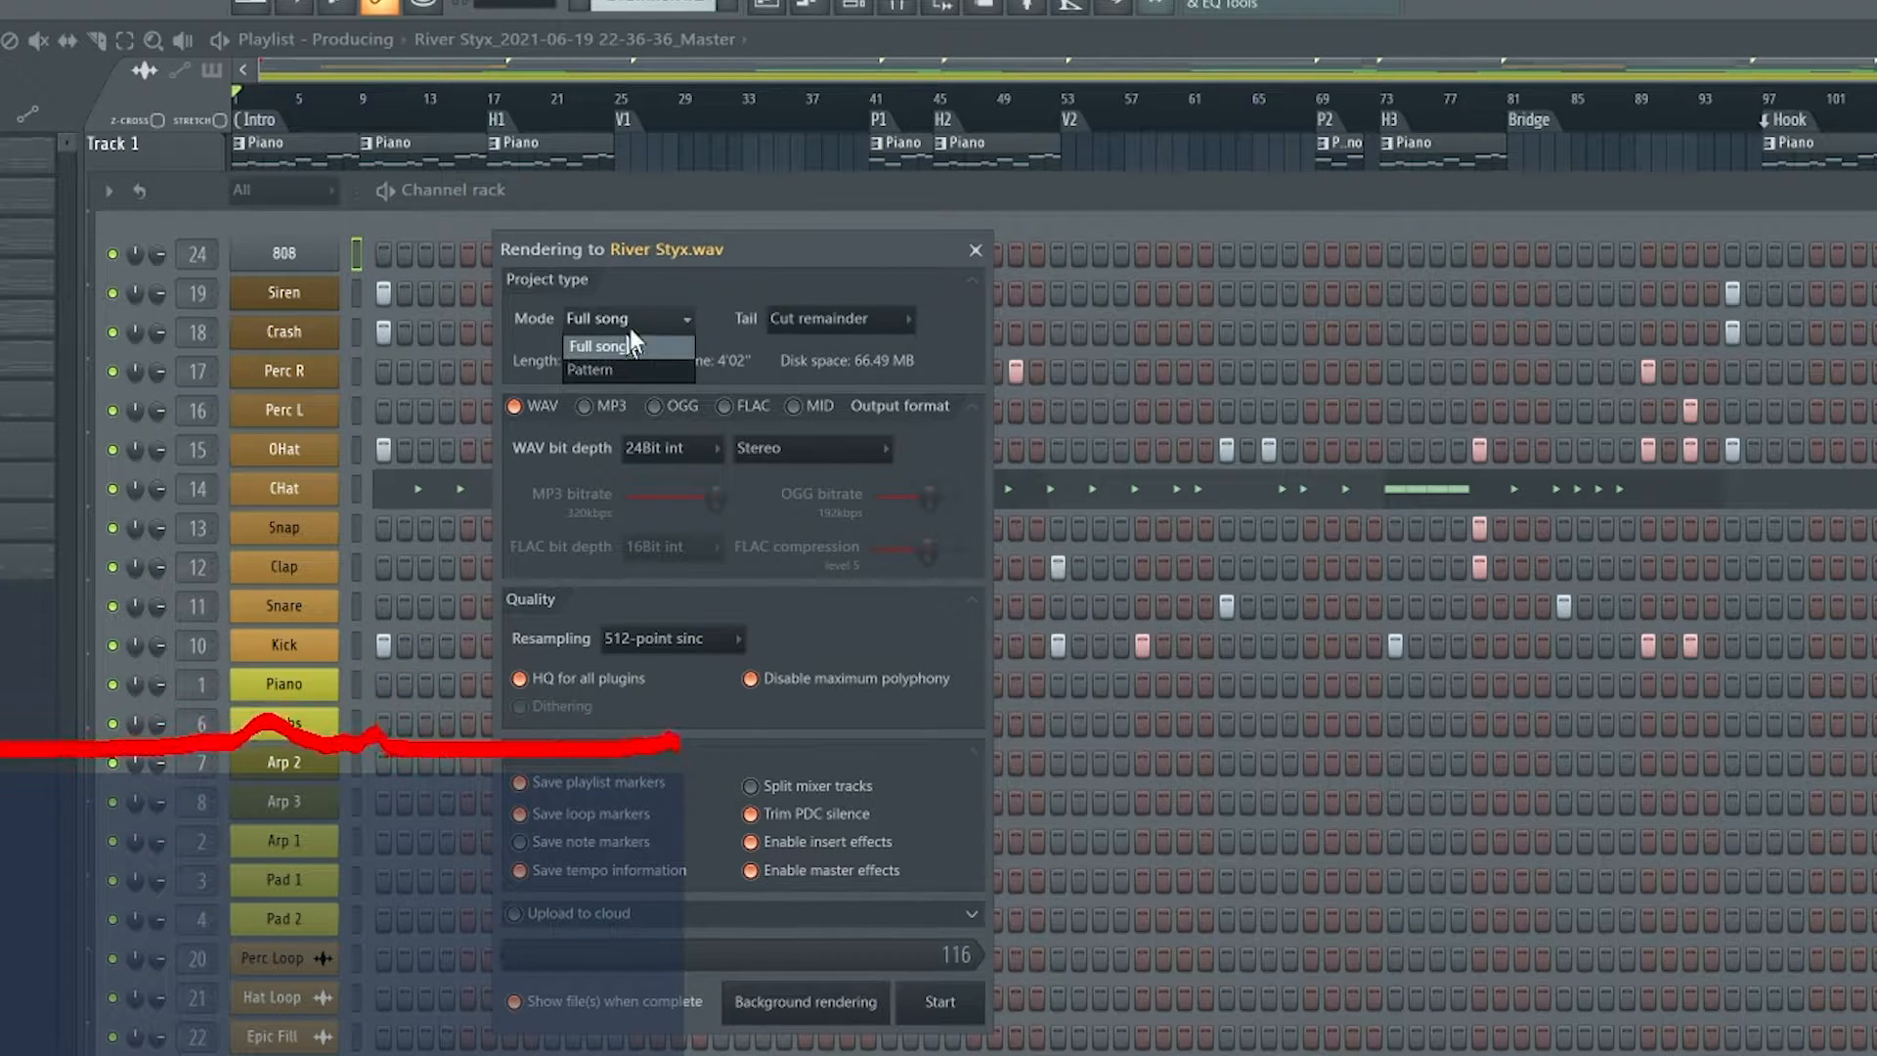
left_click(618, 344)
left_click(826, 320)
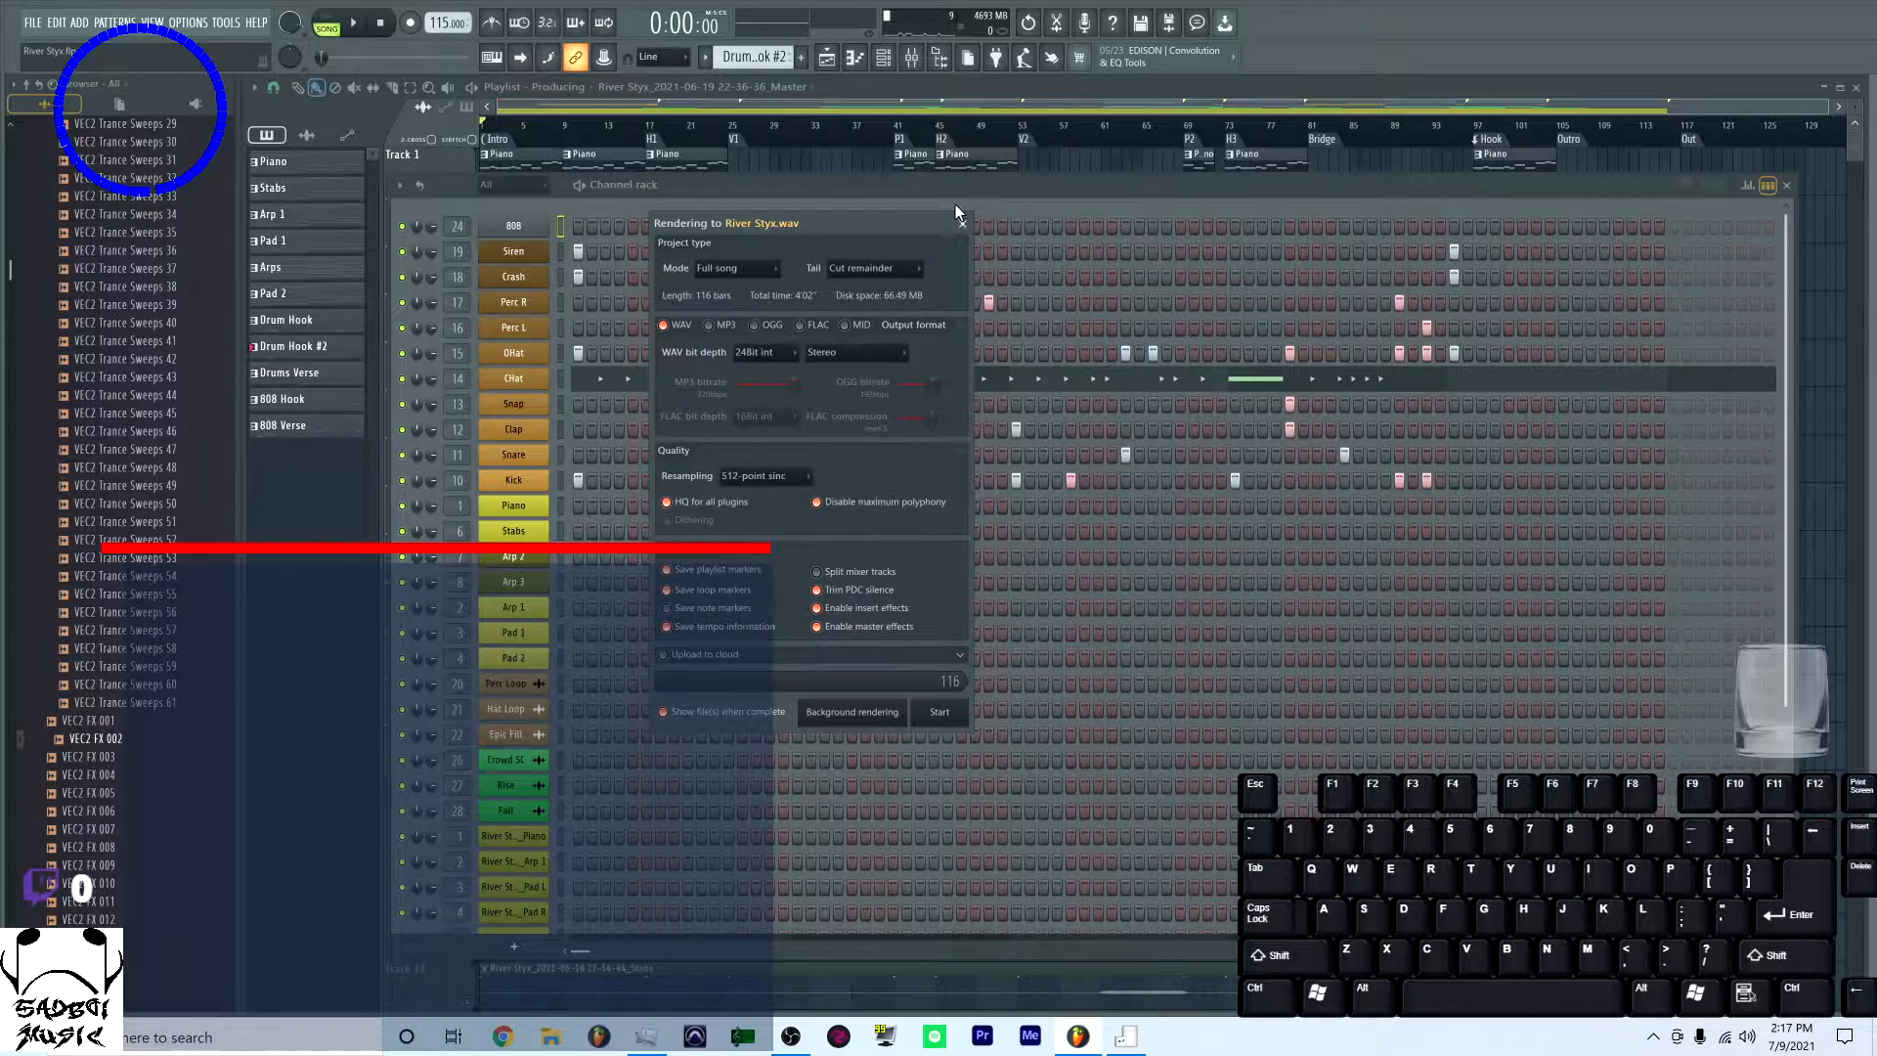
left_click(975, 250)
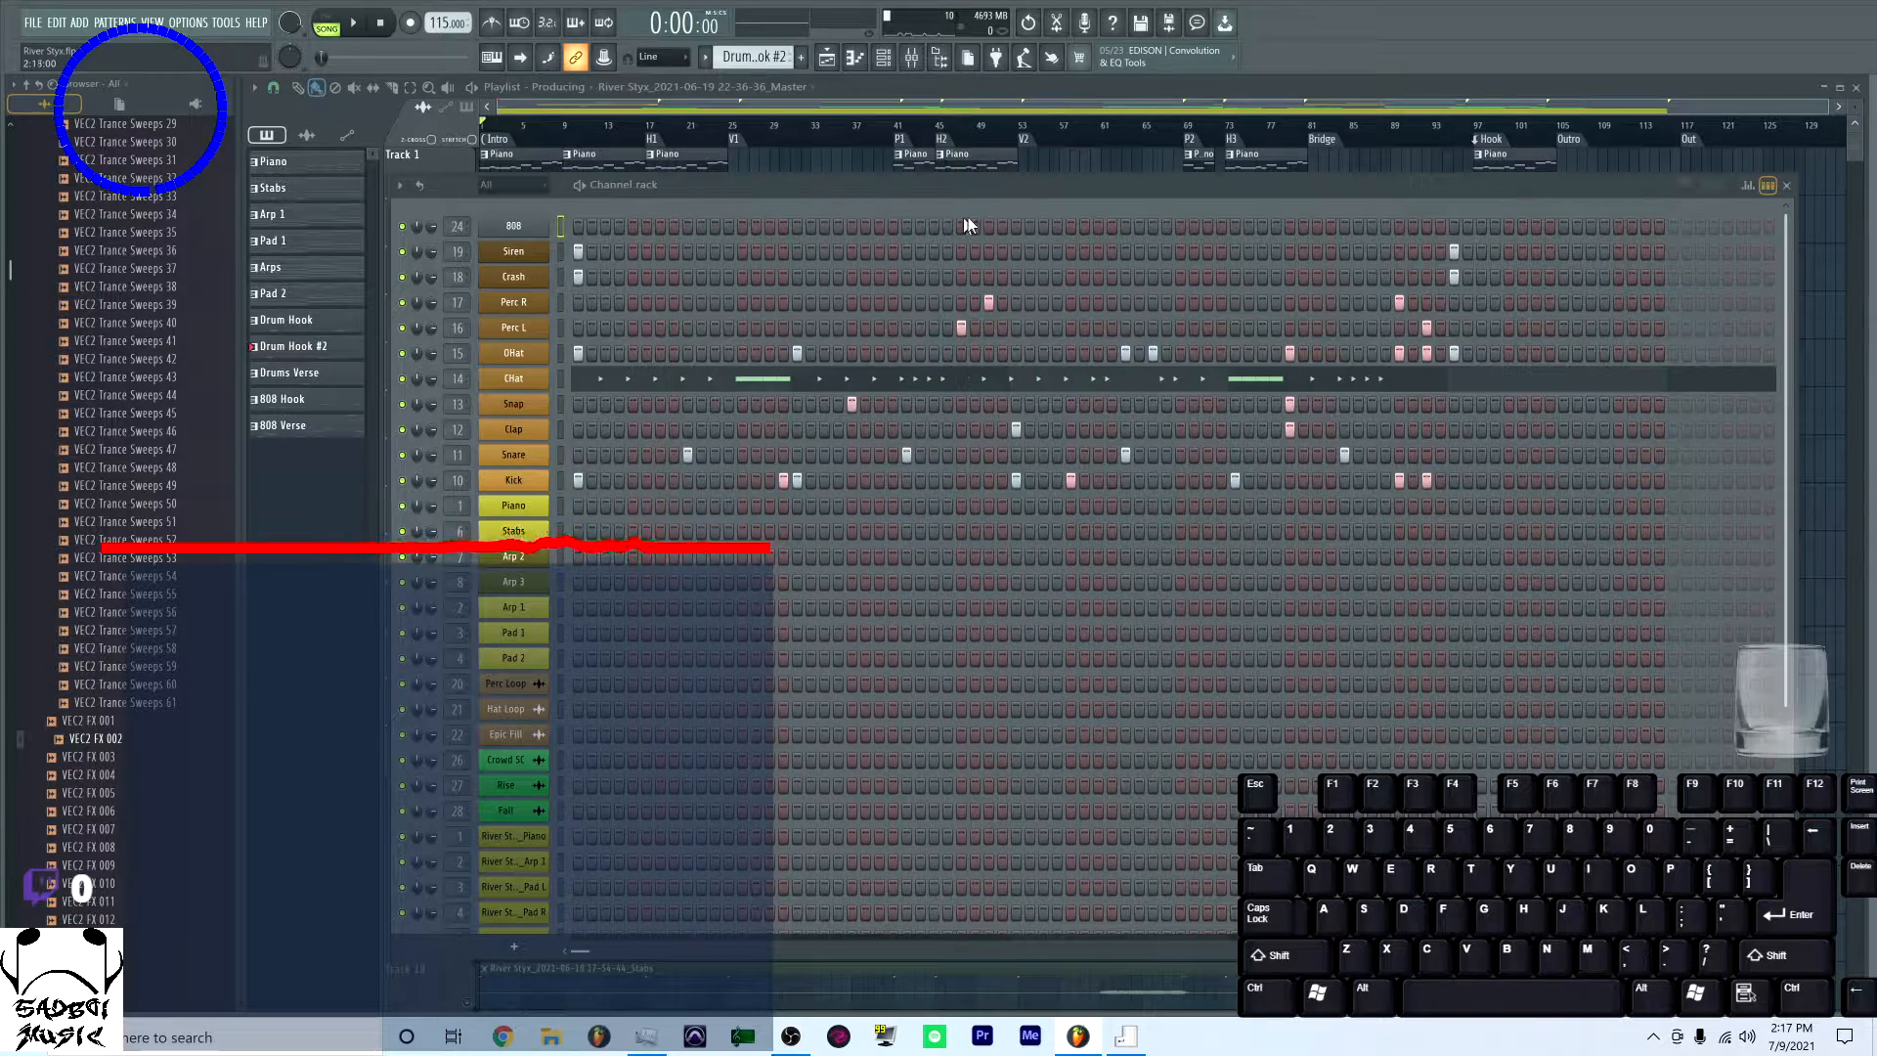
Hide the channel rack and select the playlist's Intro, H1, V1 and P1 sections in turn, ending on V1
left_click(1787, 186)
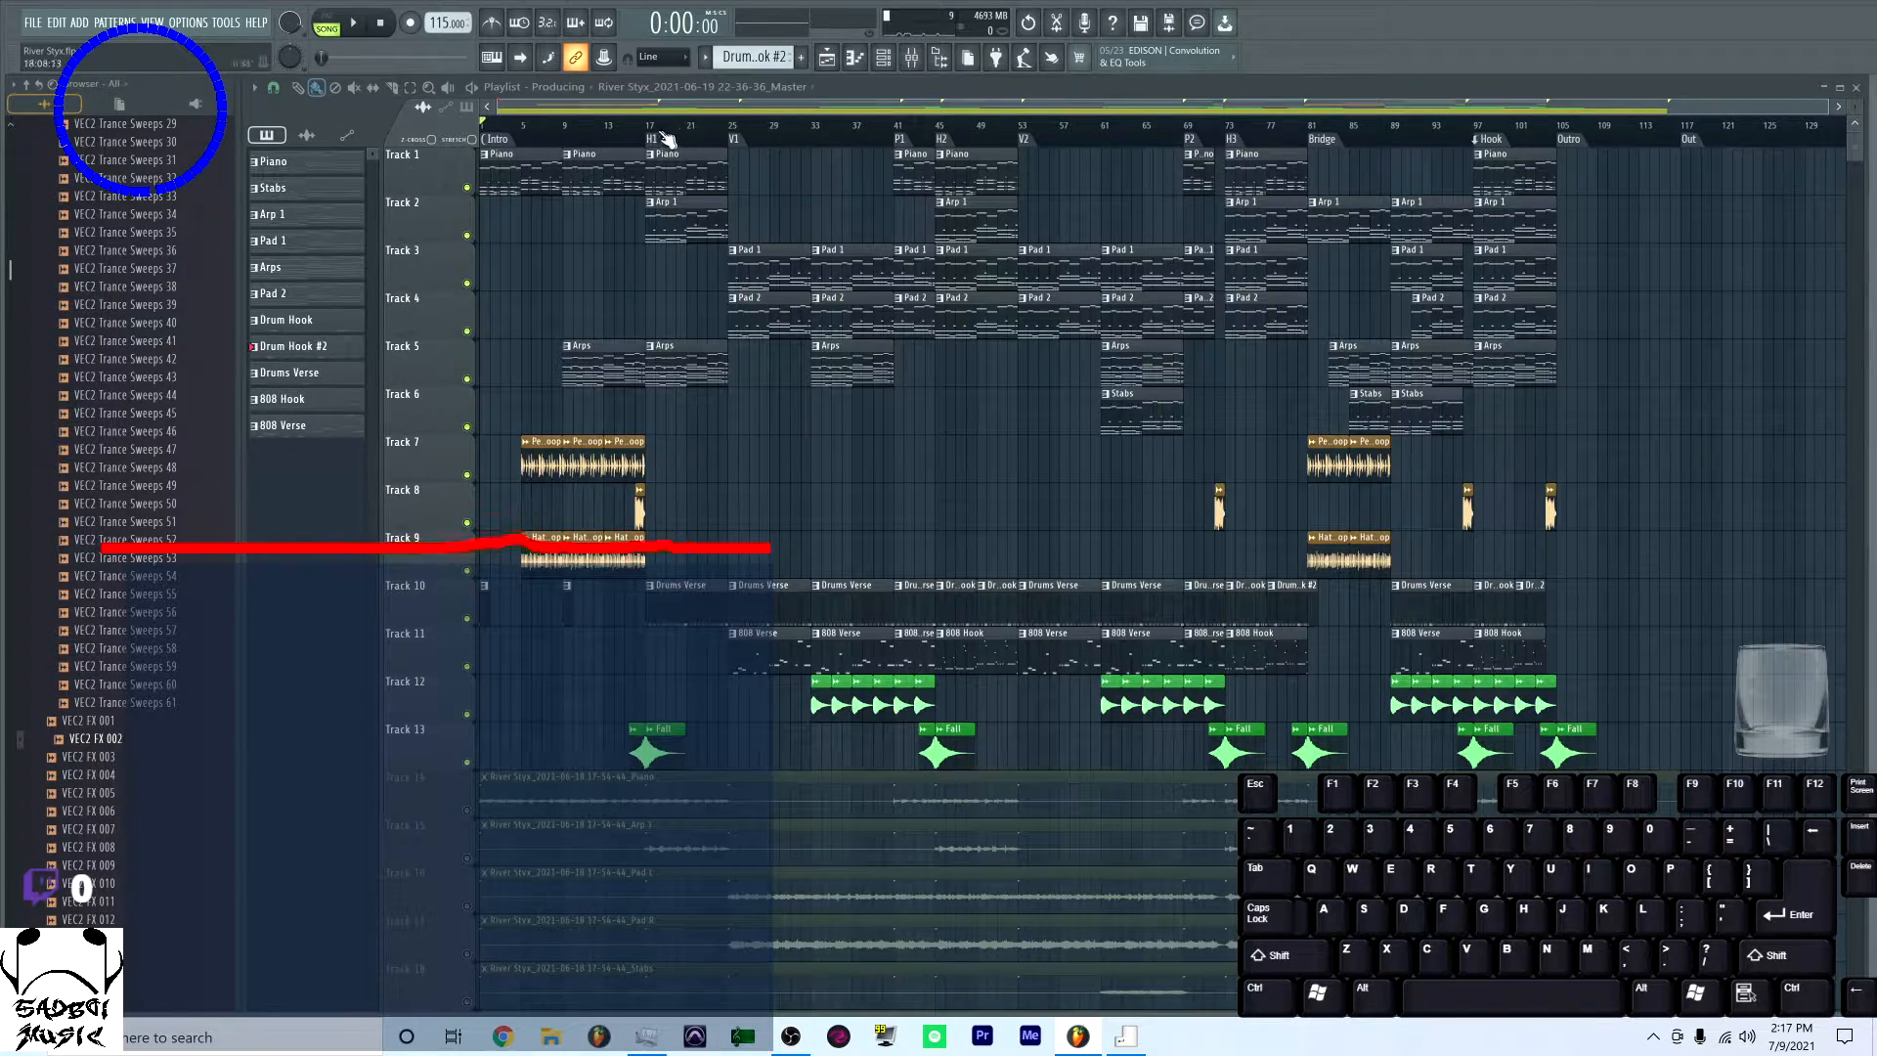
double_click(510, 145)
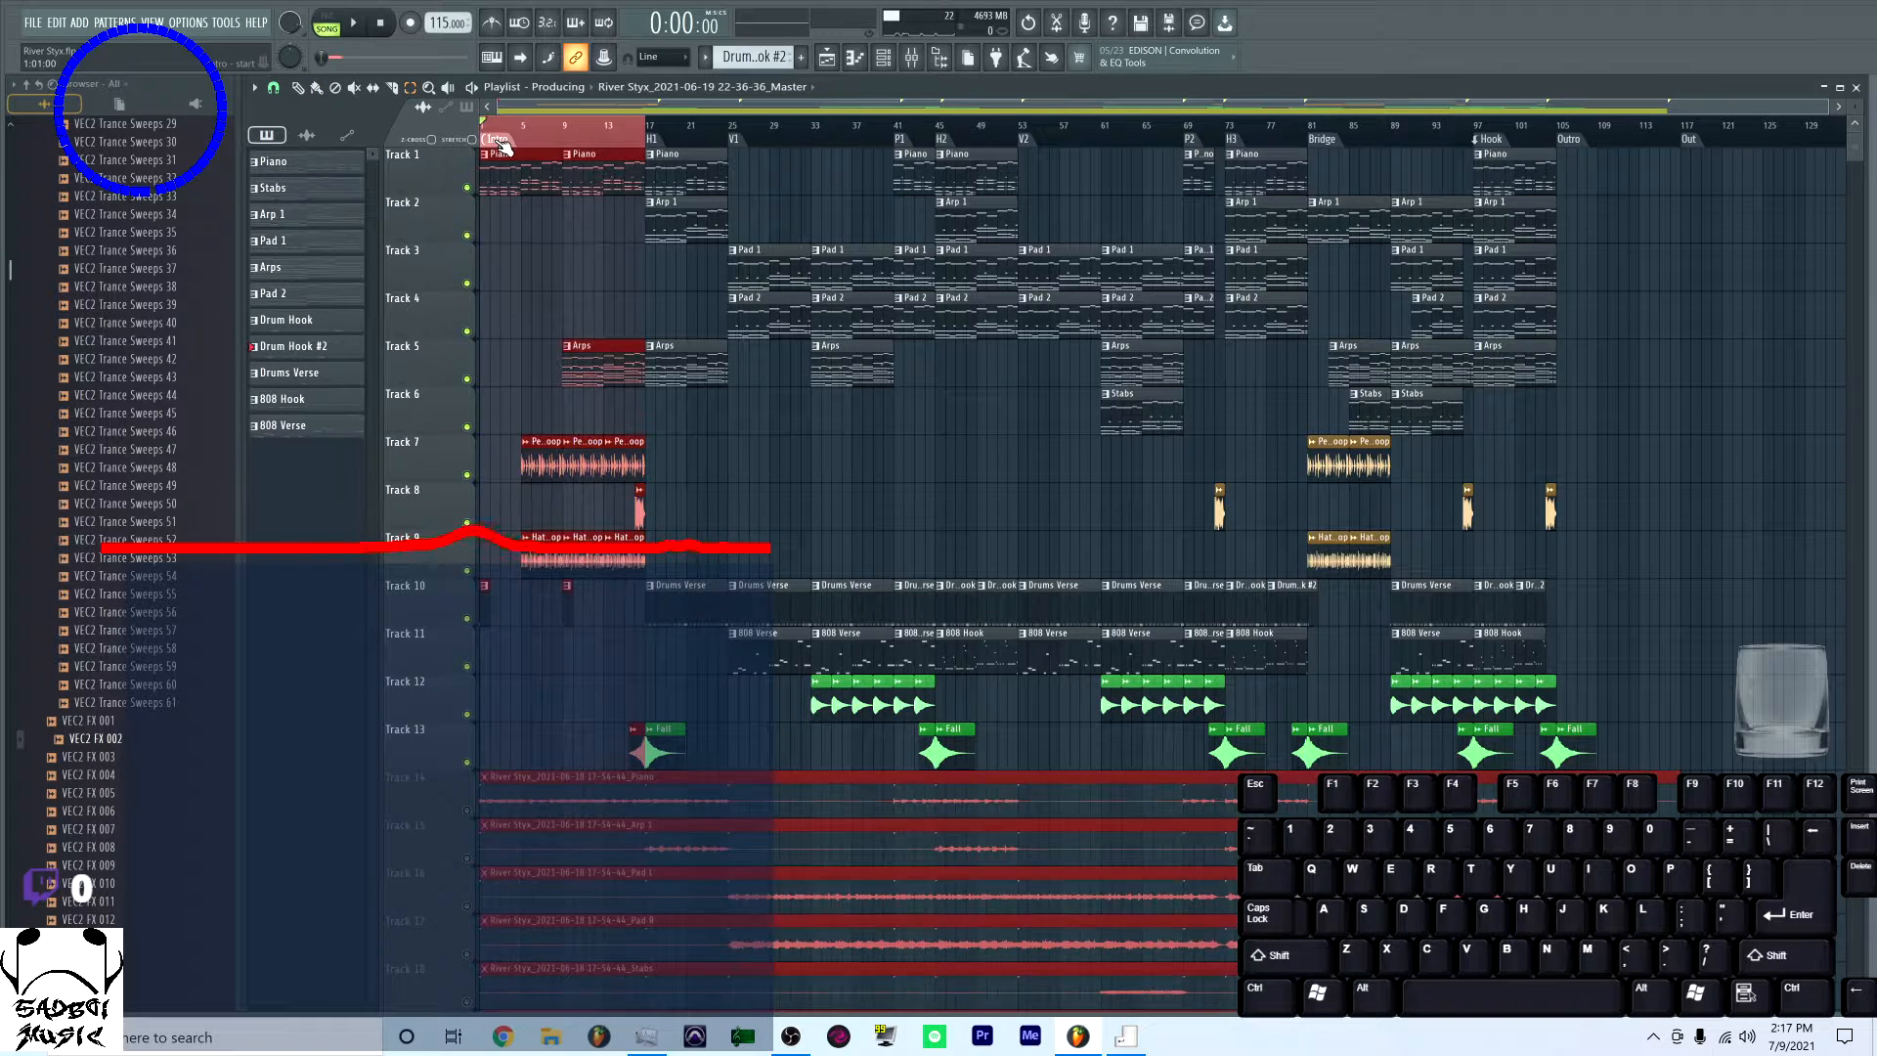
double_click(654, 142)
double_click(796, 147)
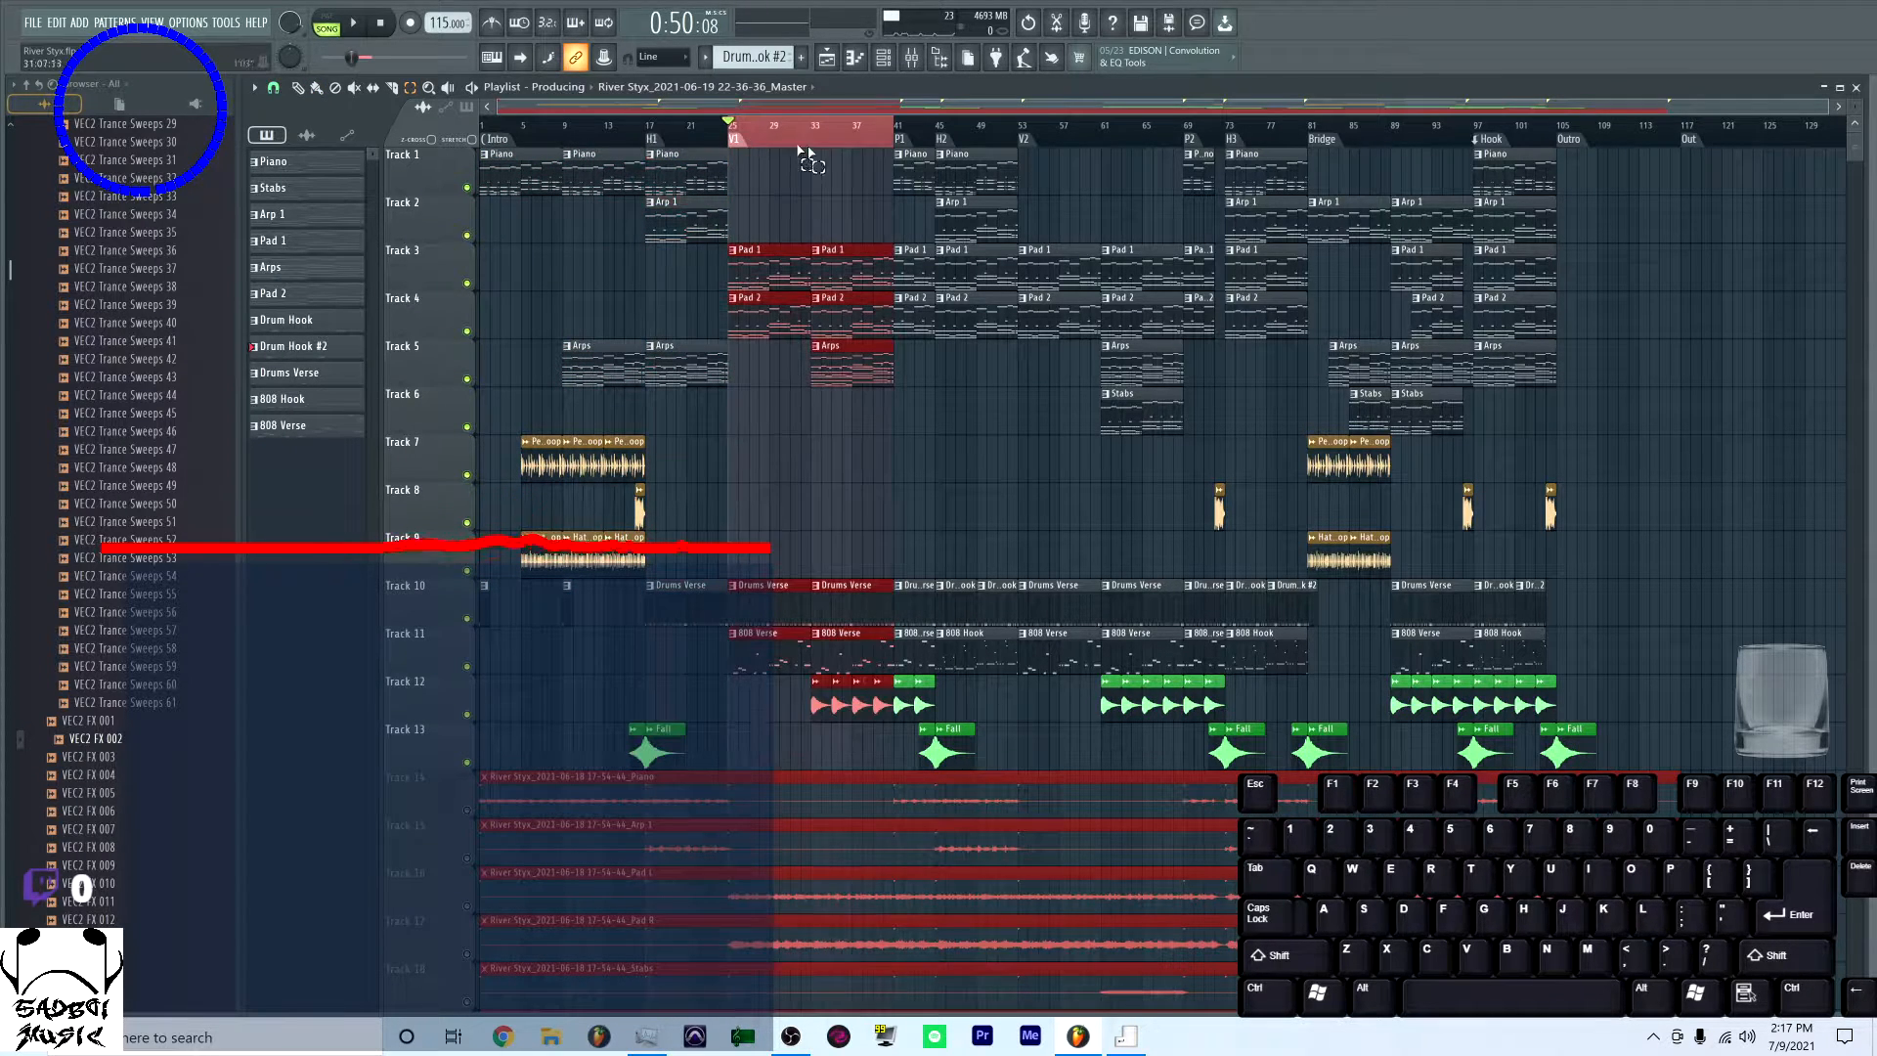
double_click(911, 145)
double_click(733, 139)
left_click(547, 86)
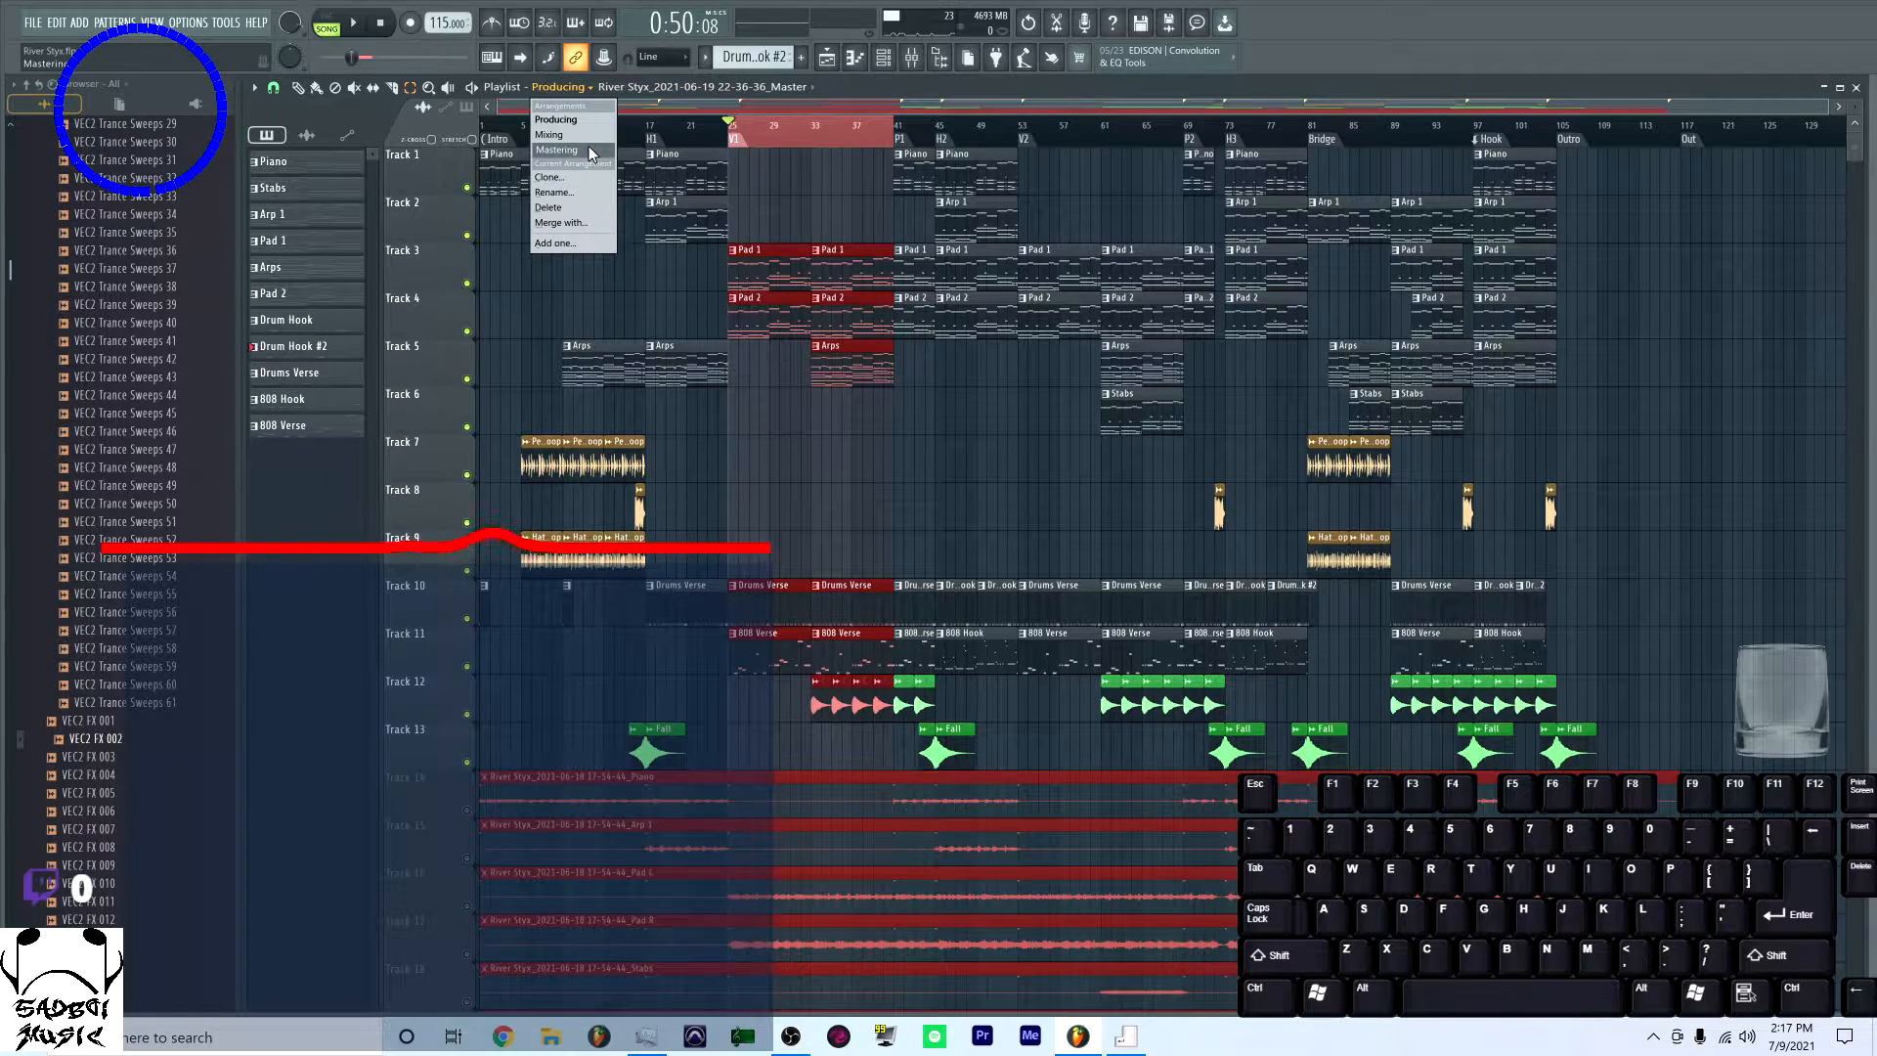
left_click(583, 145)
scroll(775, 620, "down", 6)
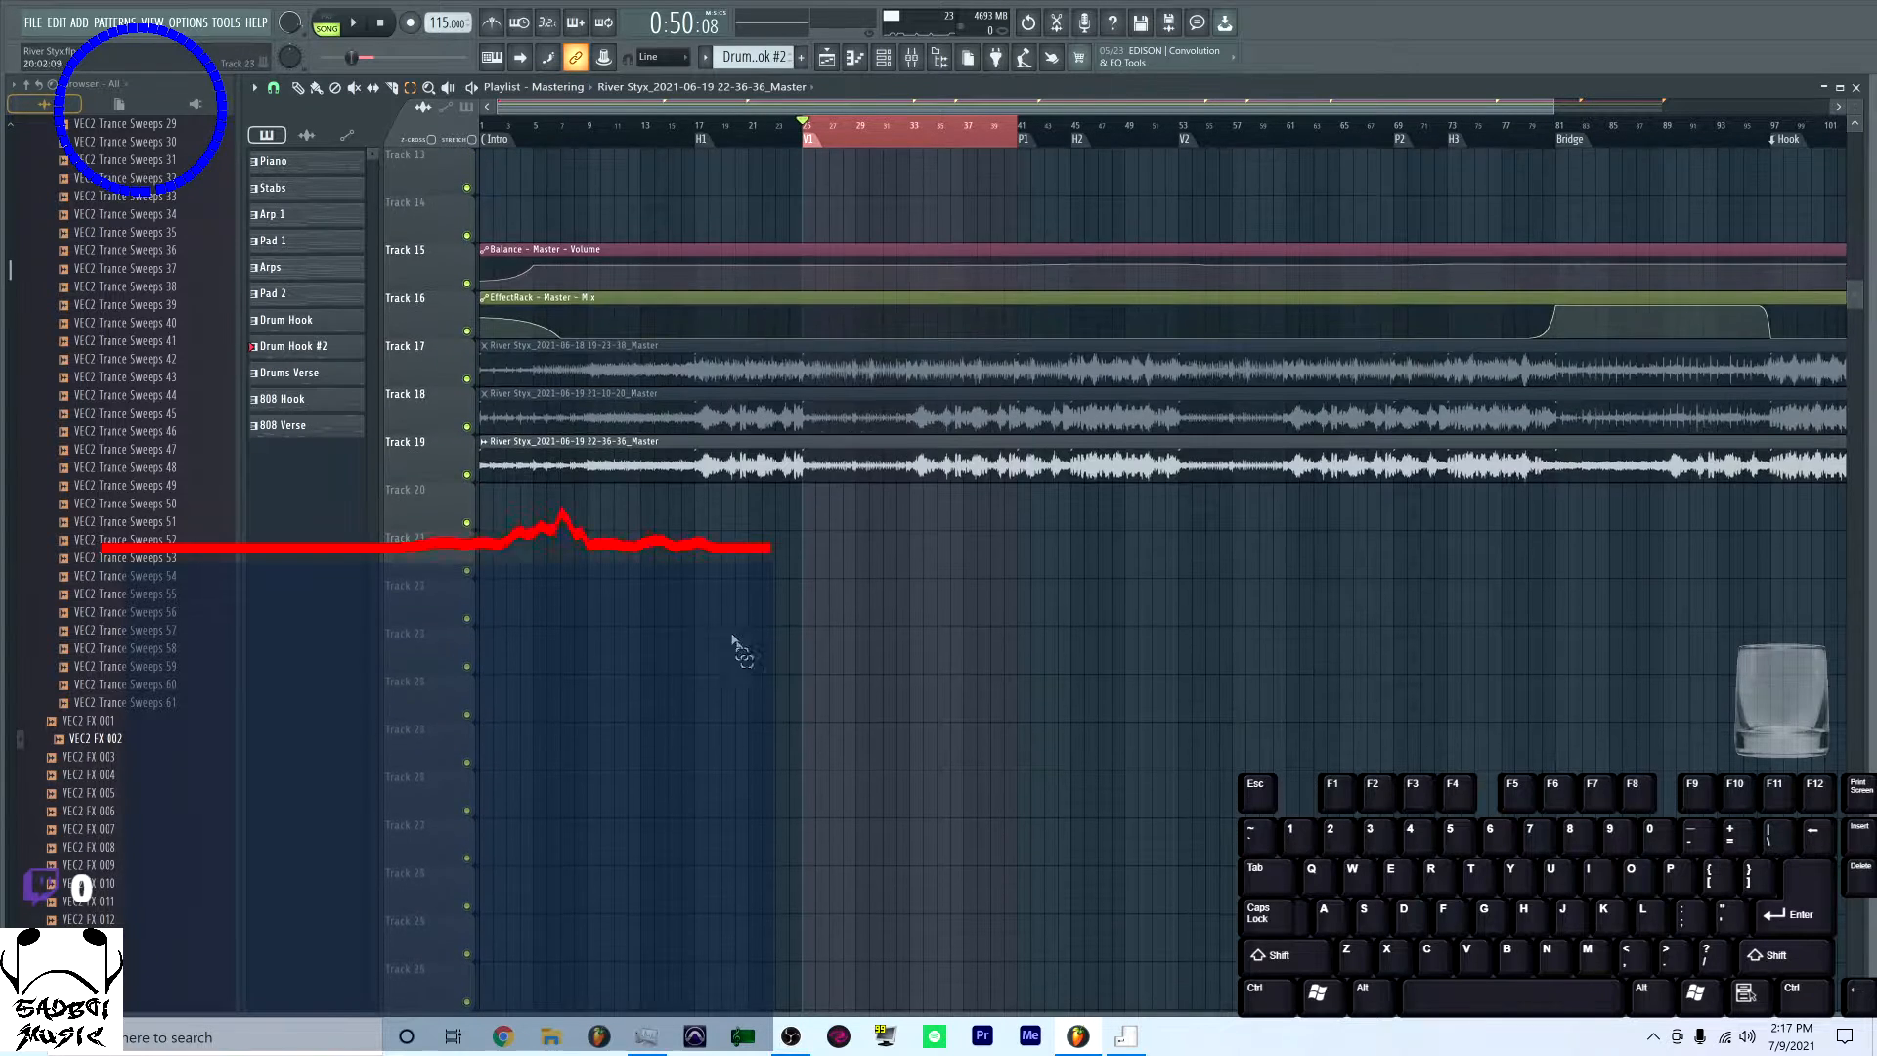
left_click_drag(698, 487, 698, 465)
left_click(692, 473)
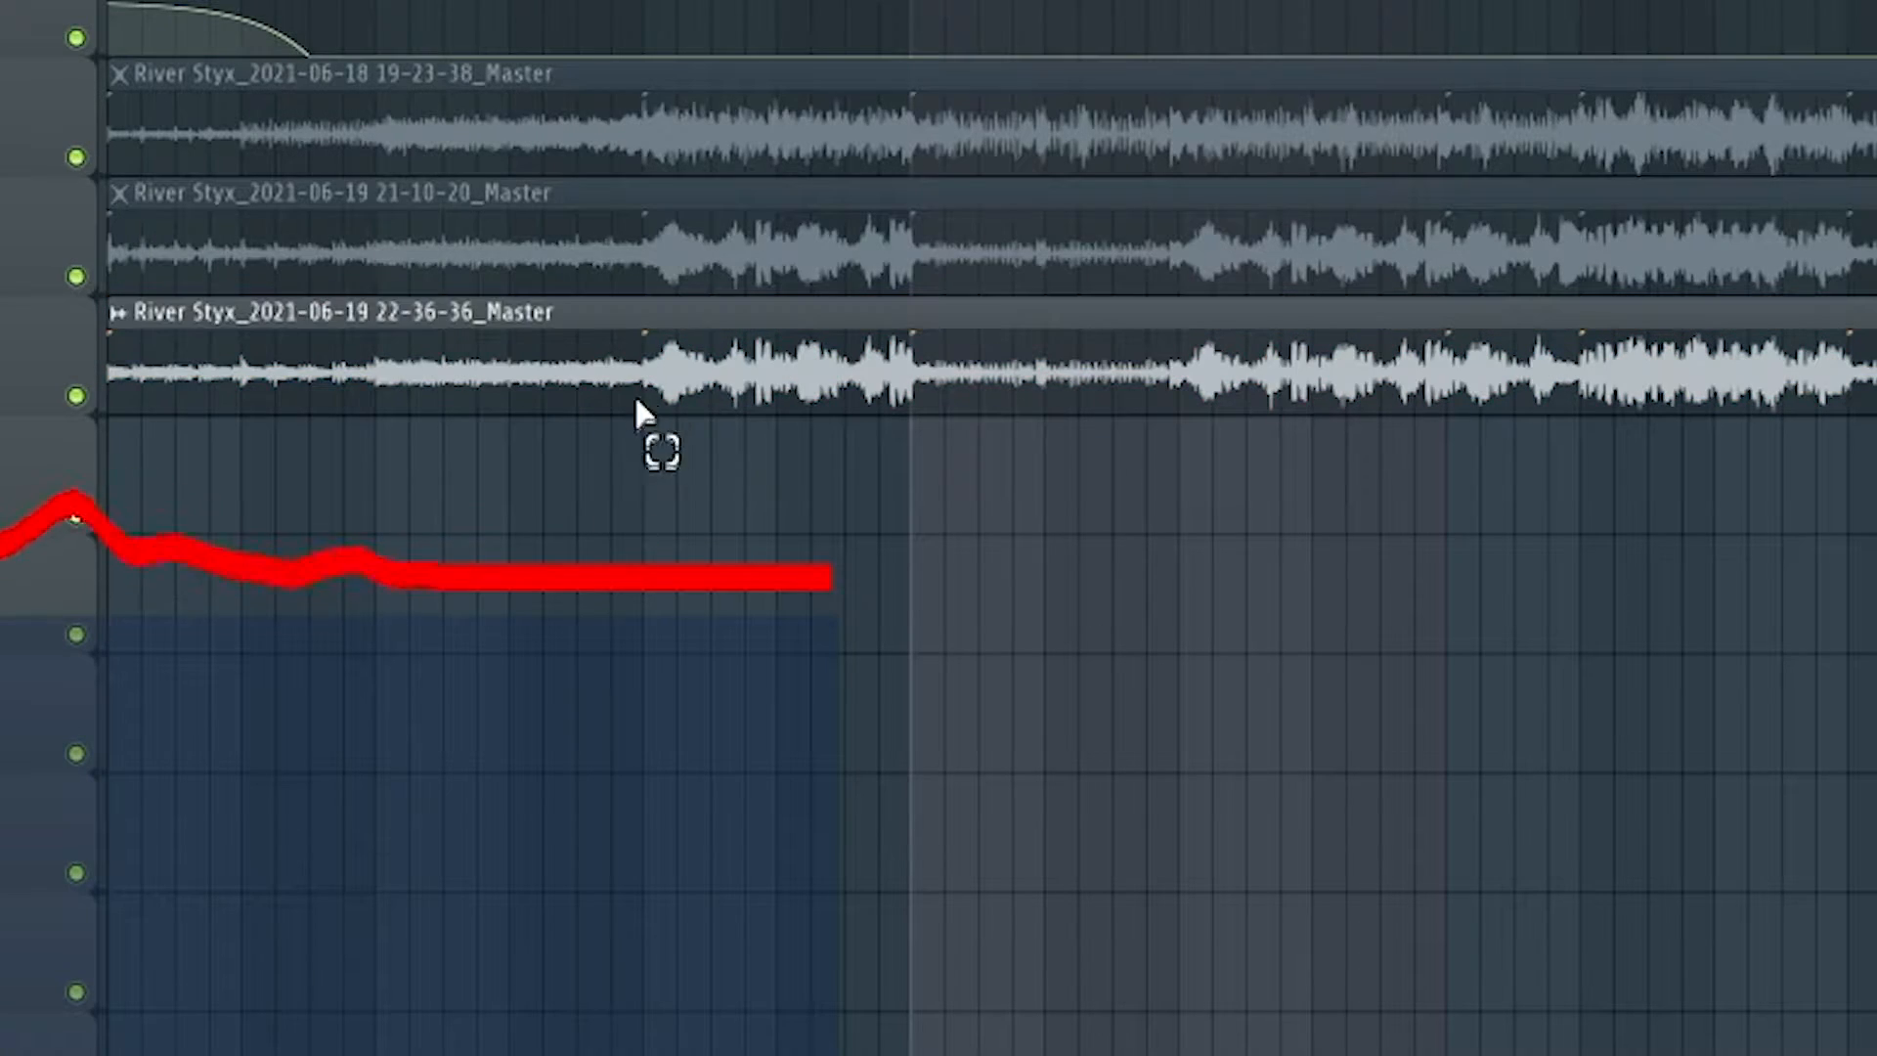
left_click_drag(643, 346, 719, 361)
left_click(769, 486)
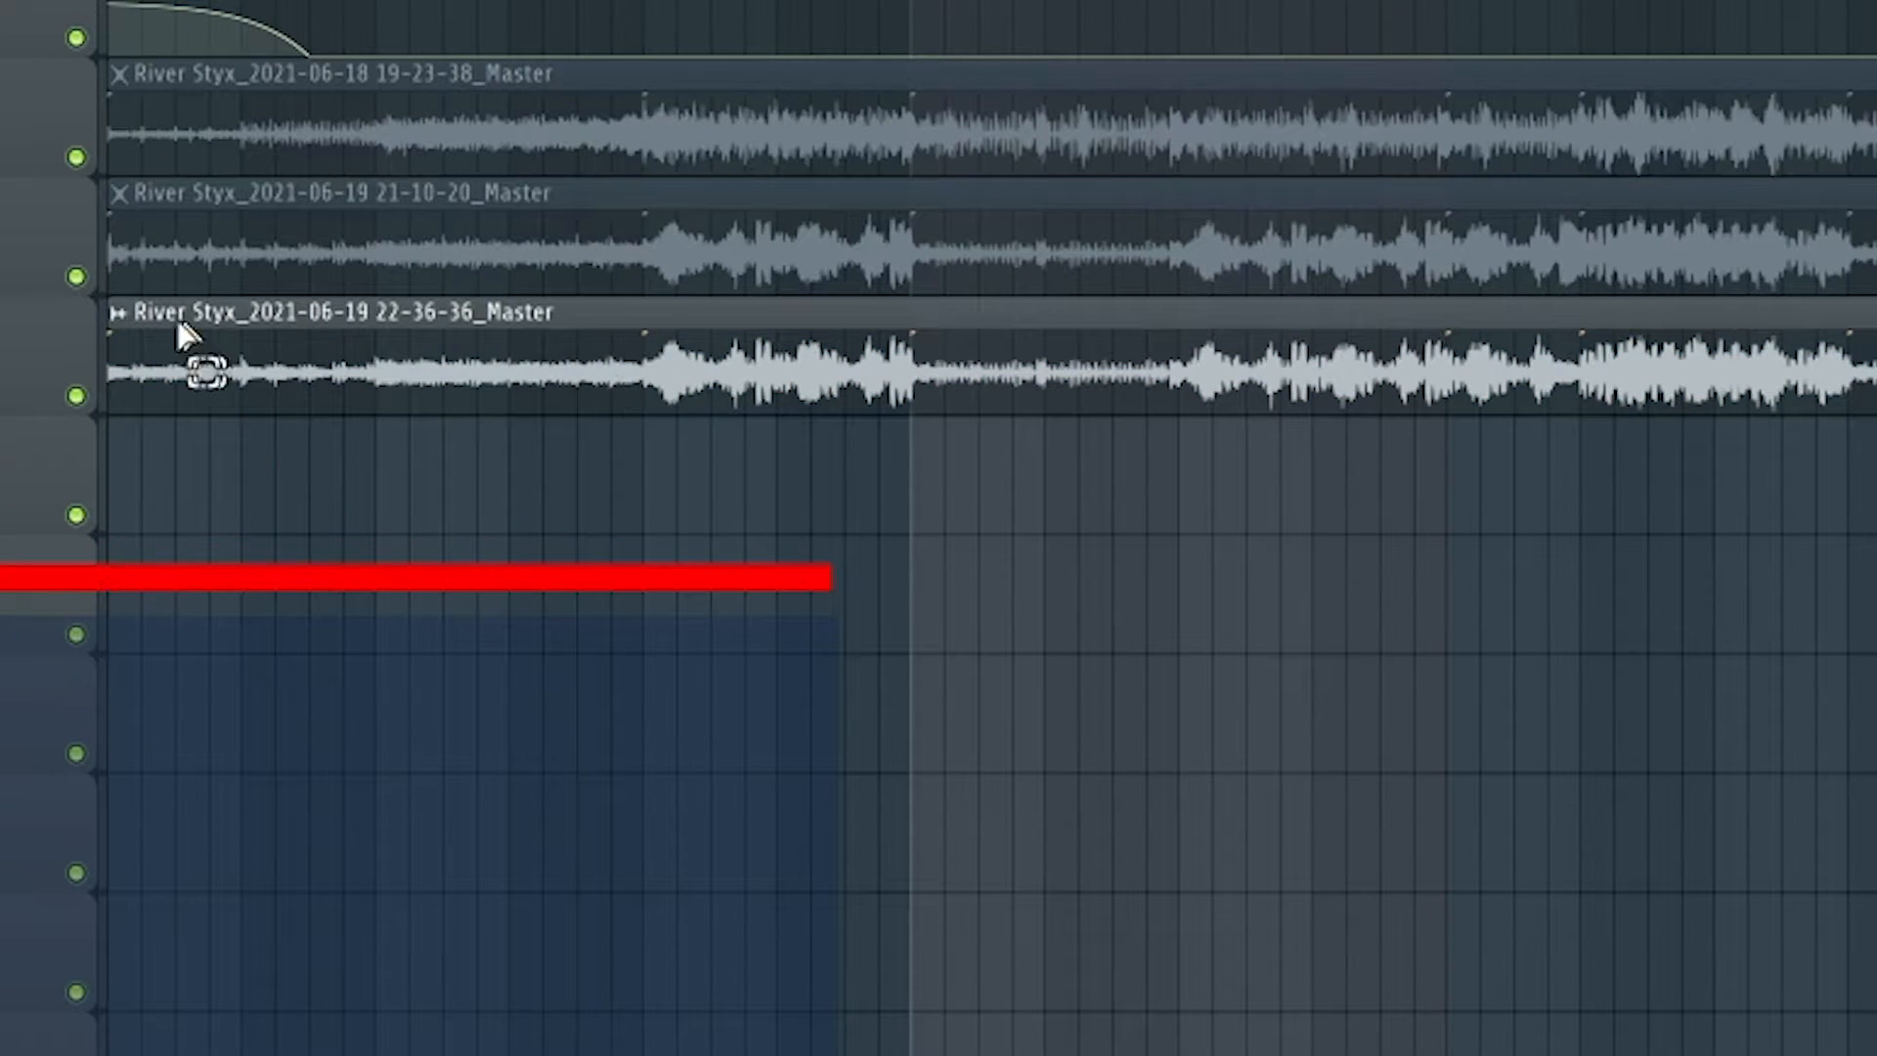
left_click(116, 331)
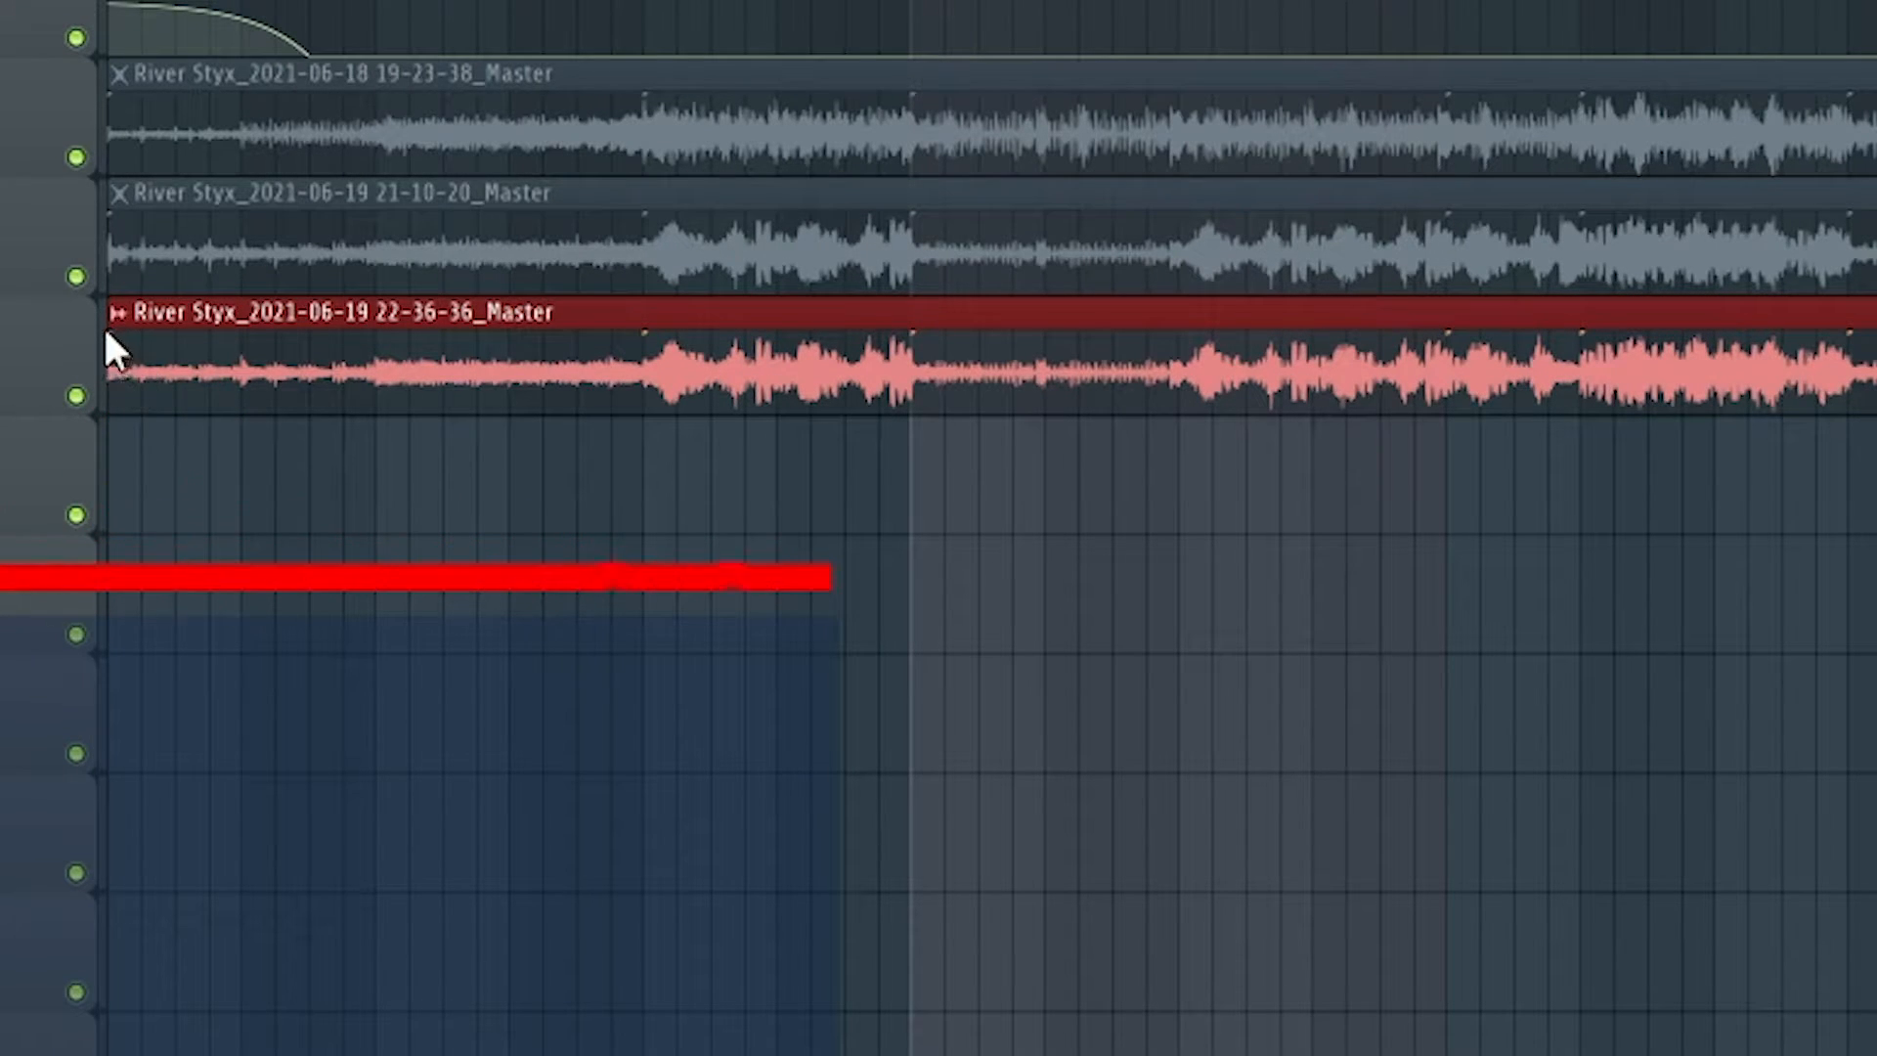
left_click(544, 508)
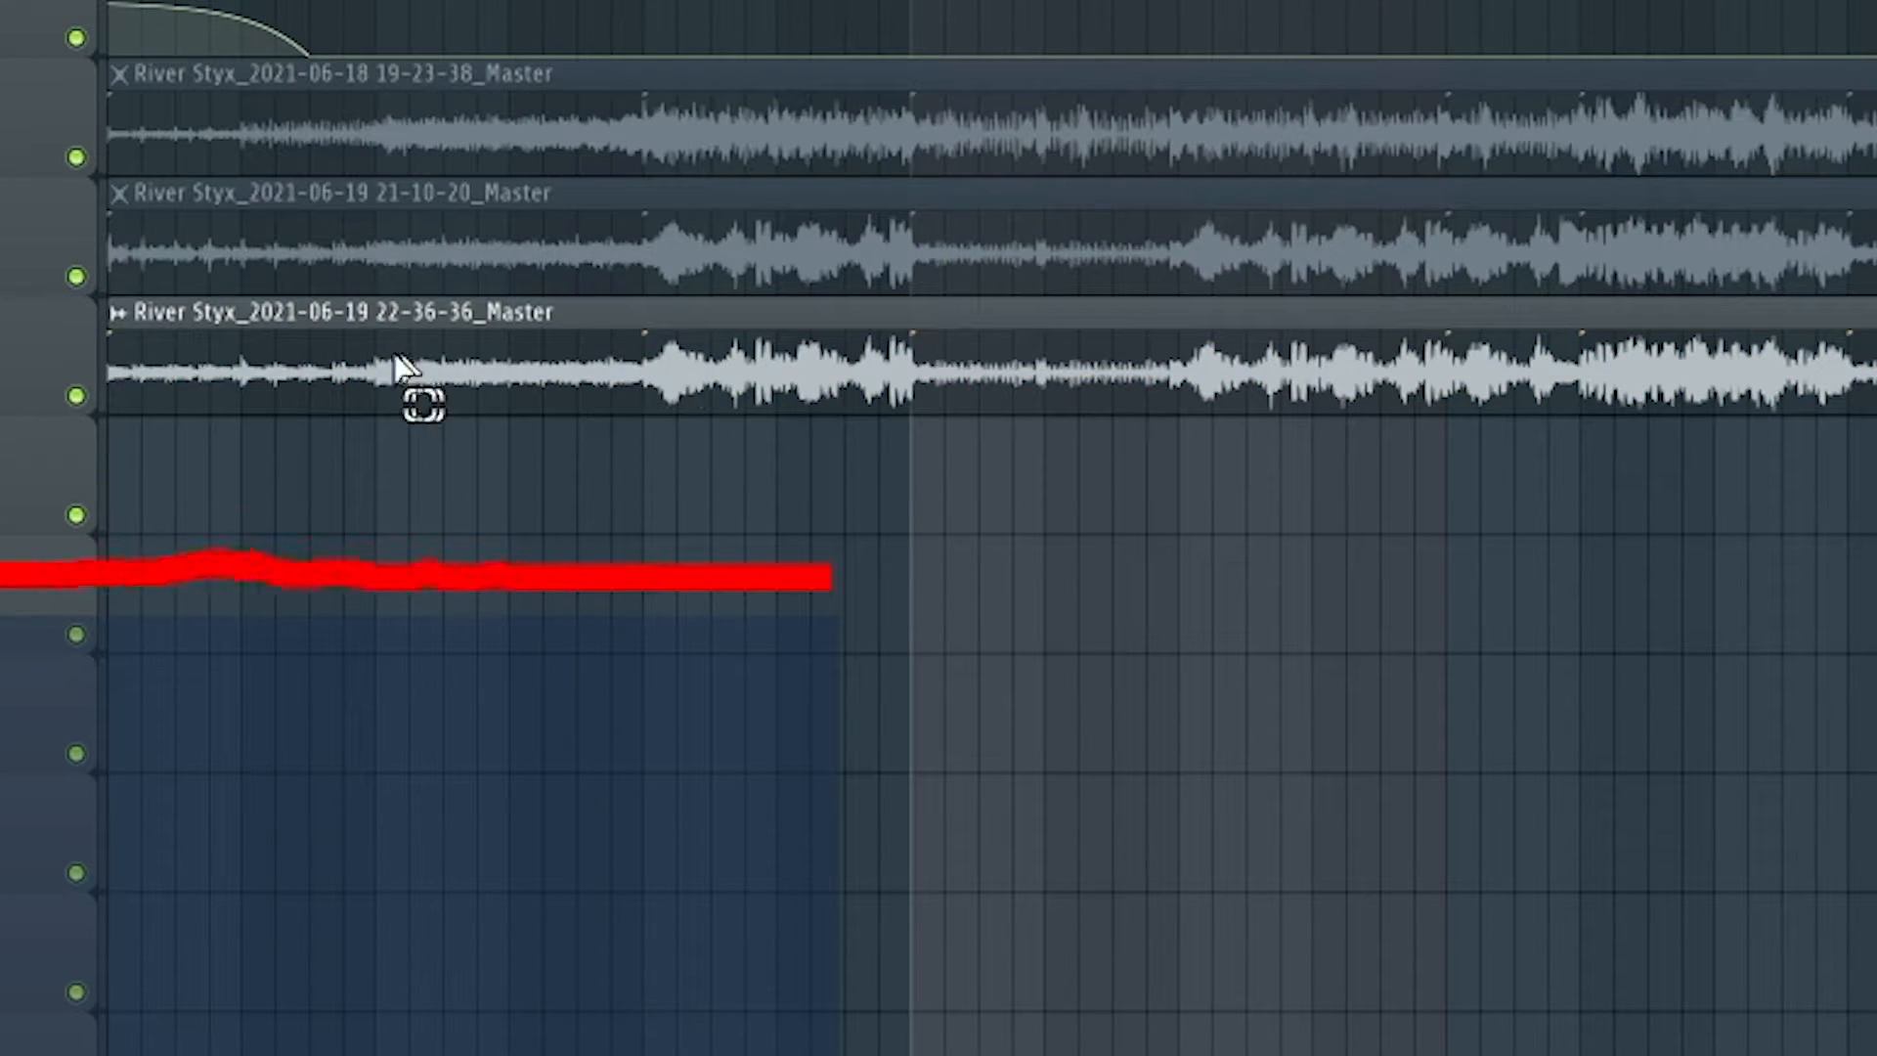
left_click(180, 344)
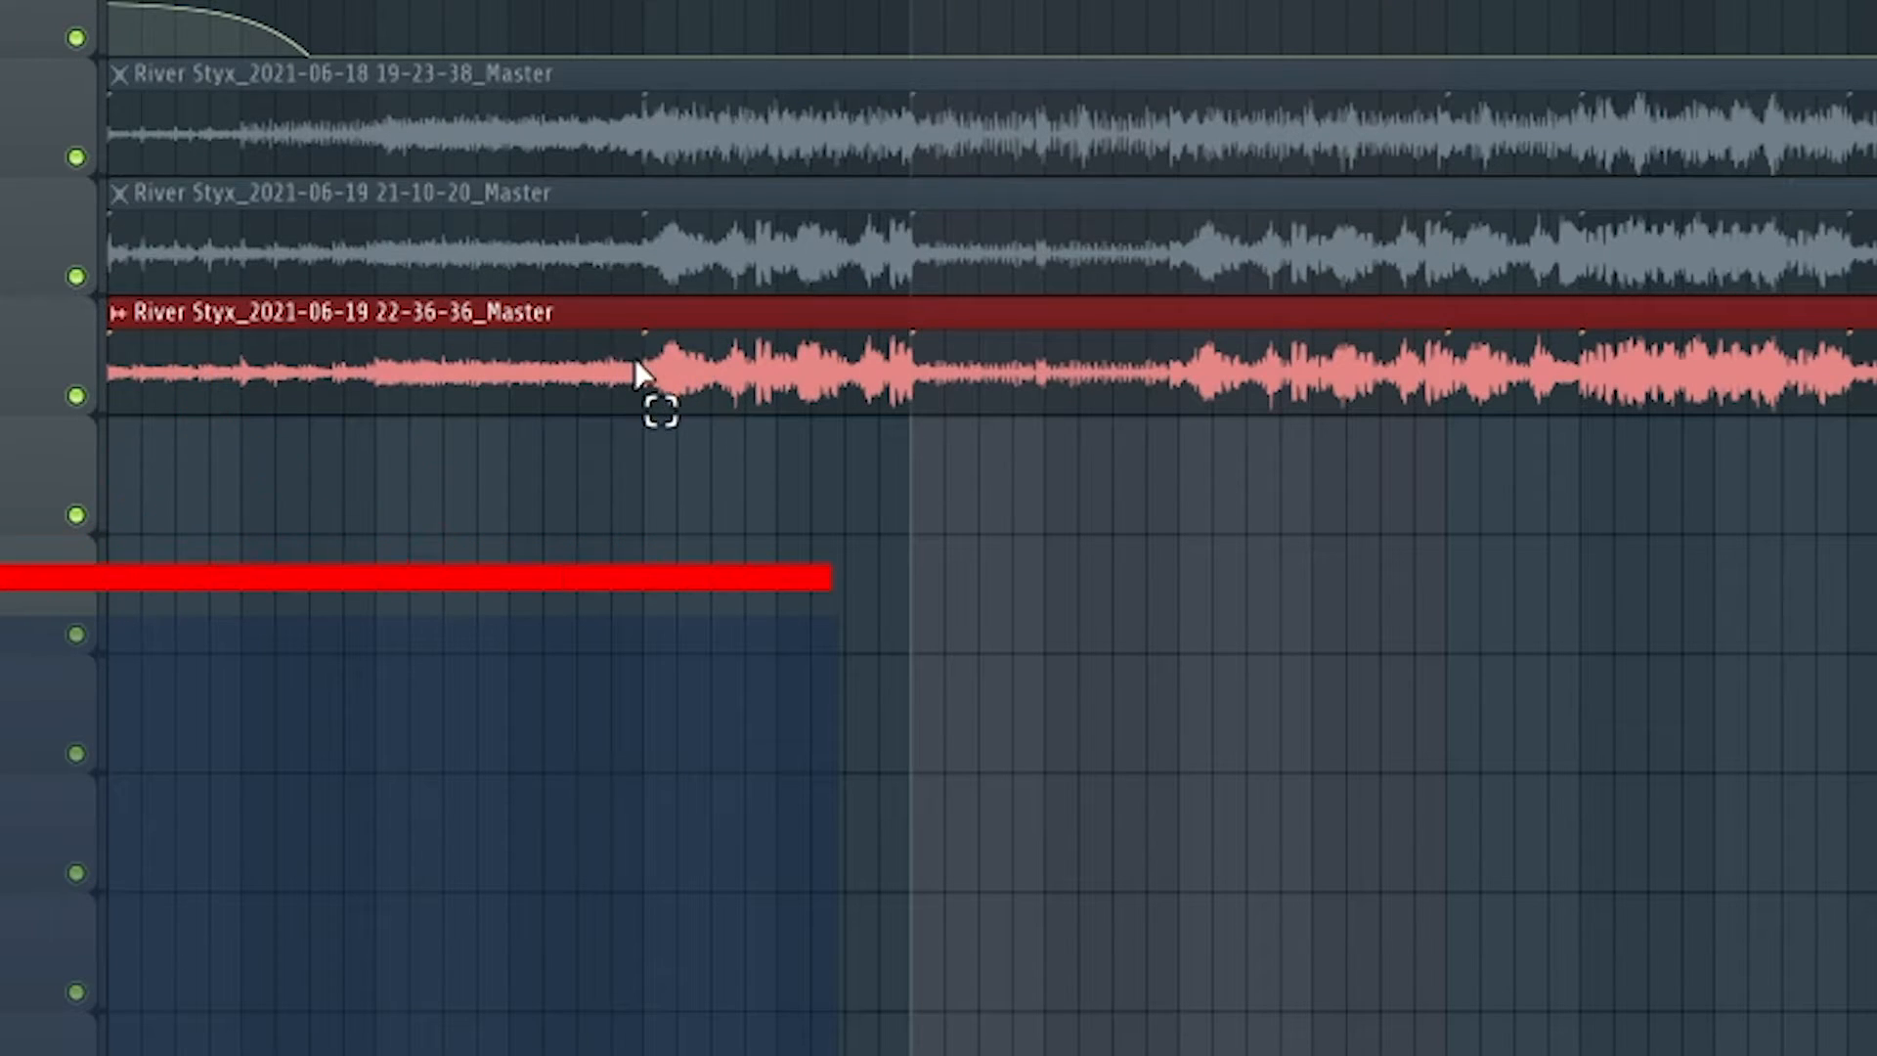
left_click(889, 511)
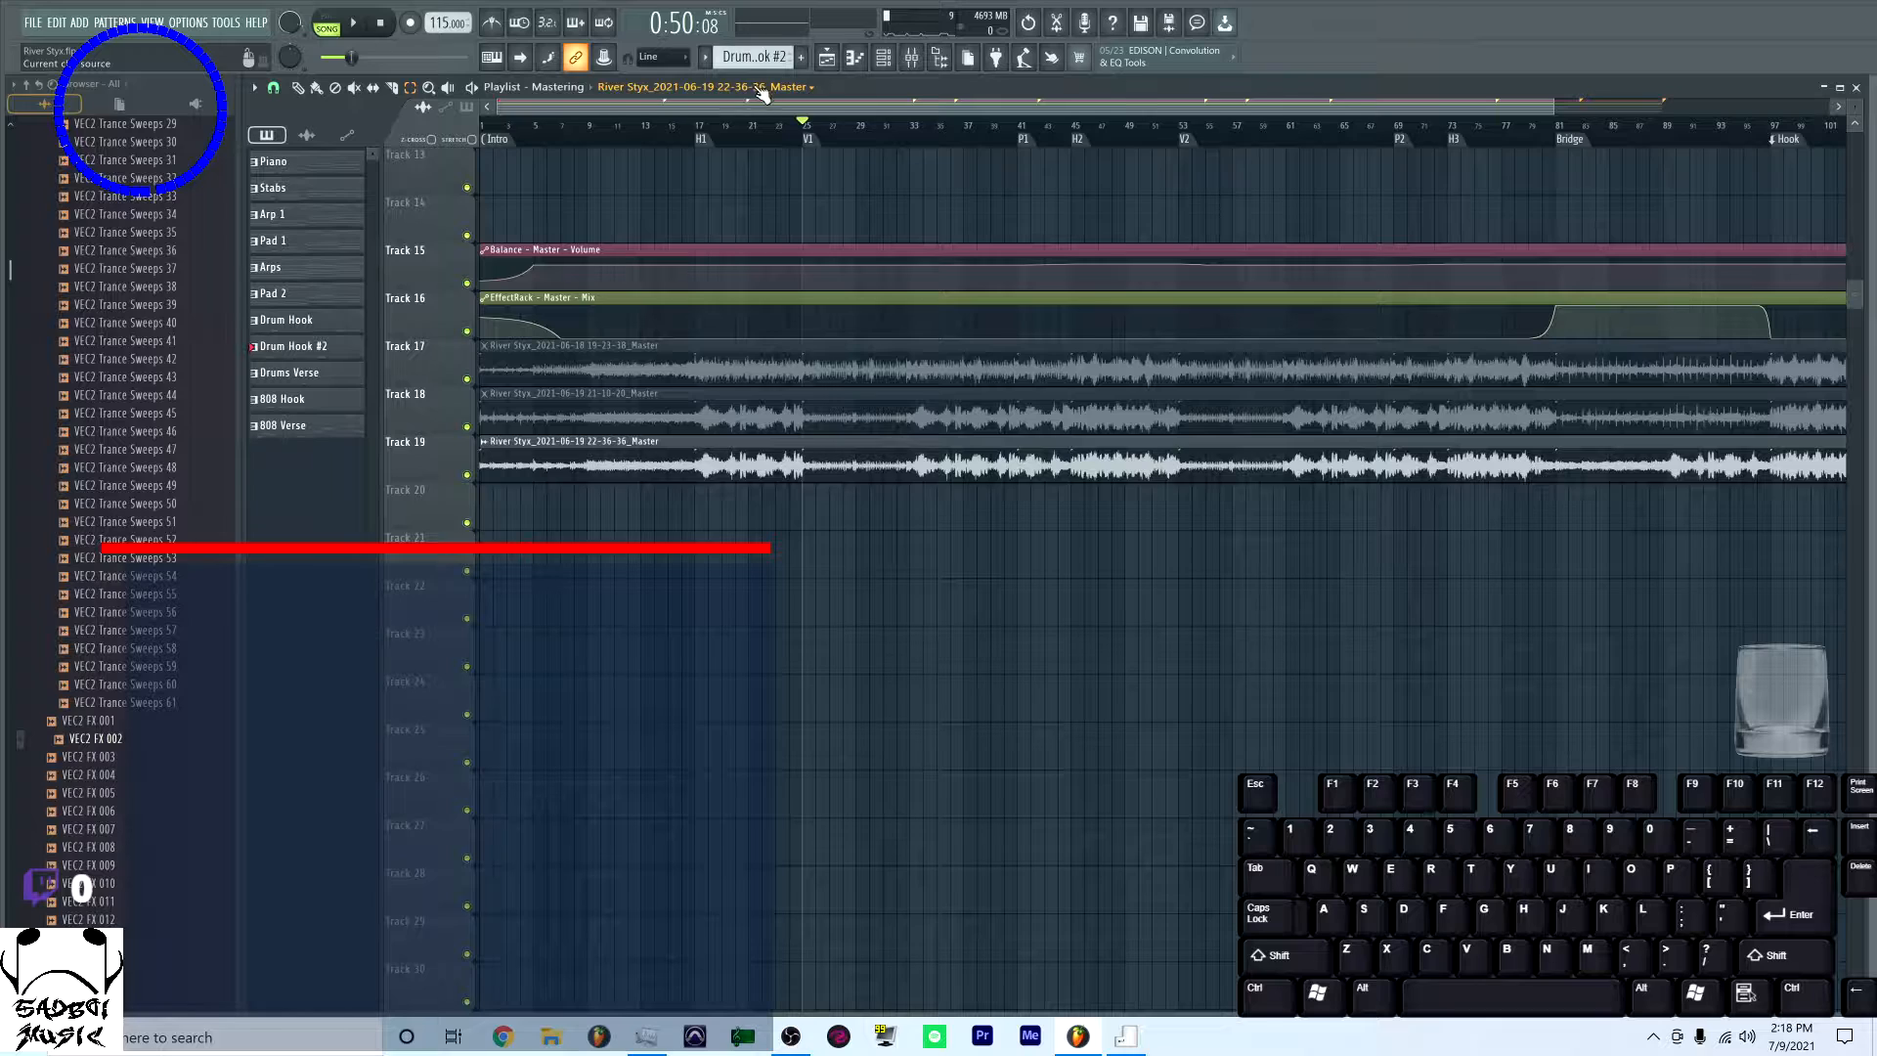
Switch the playlist to the Producing arrangement and clear its time selection
left_click(567, 88)
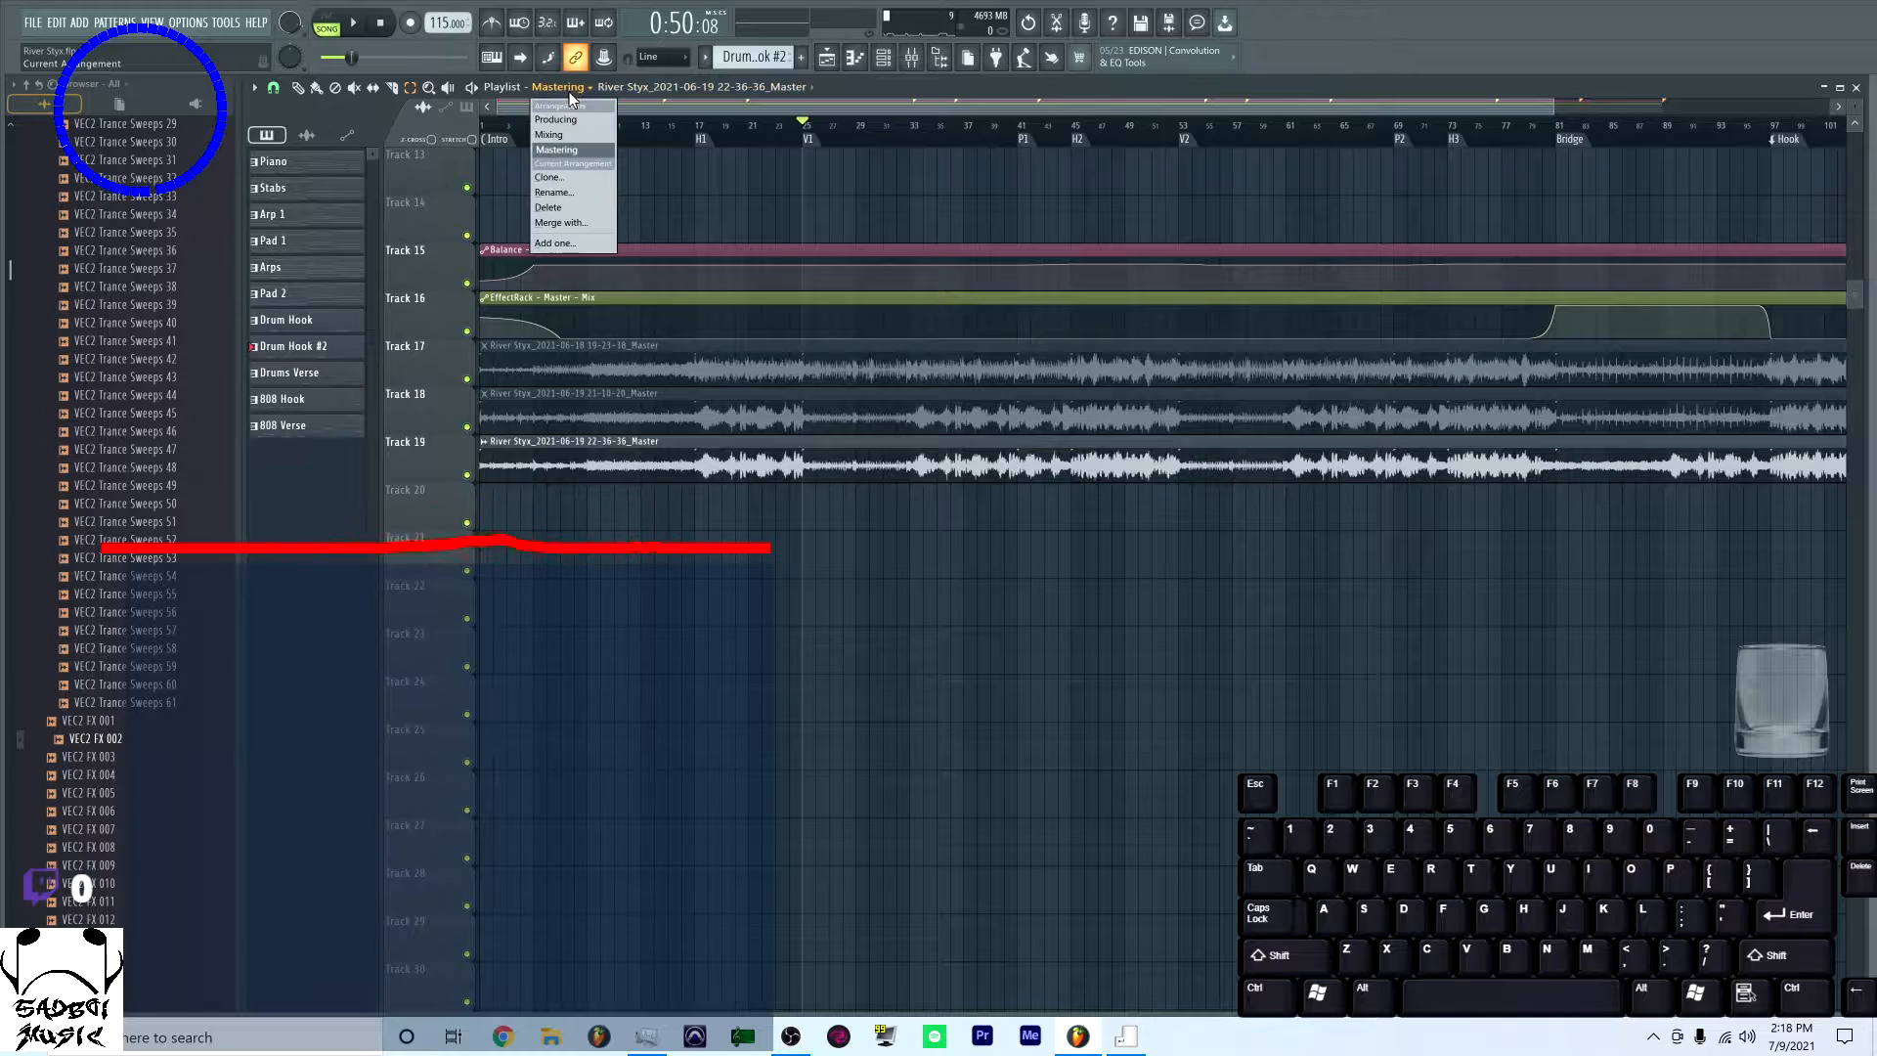
left_click(580, 120)
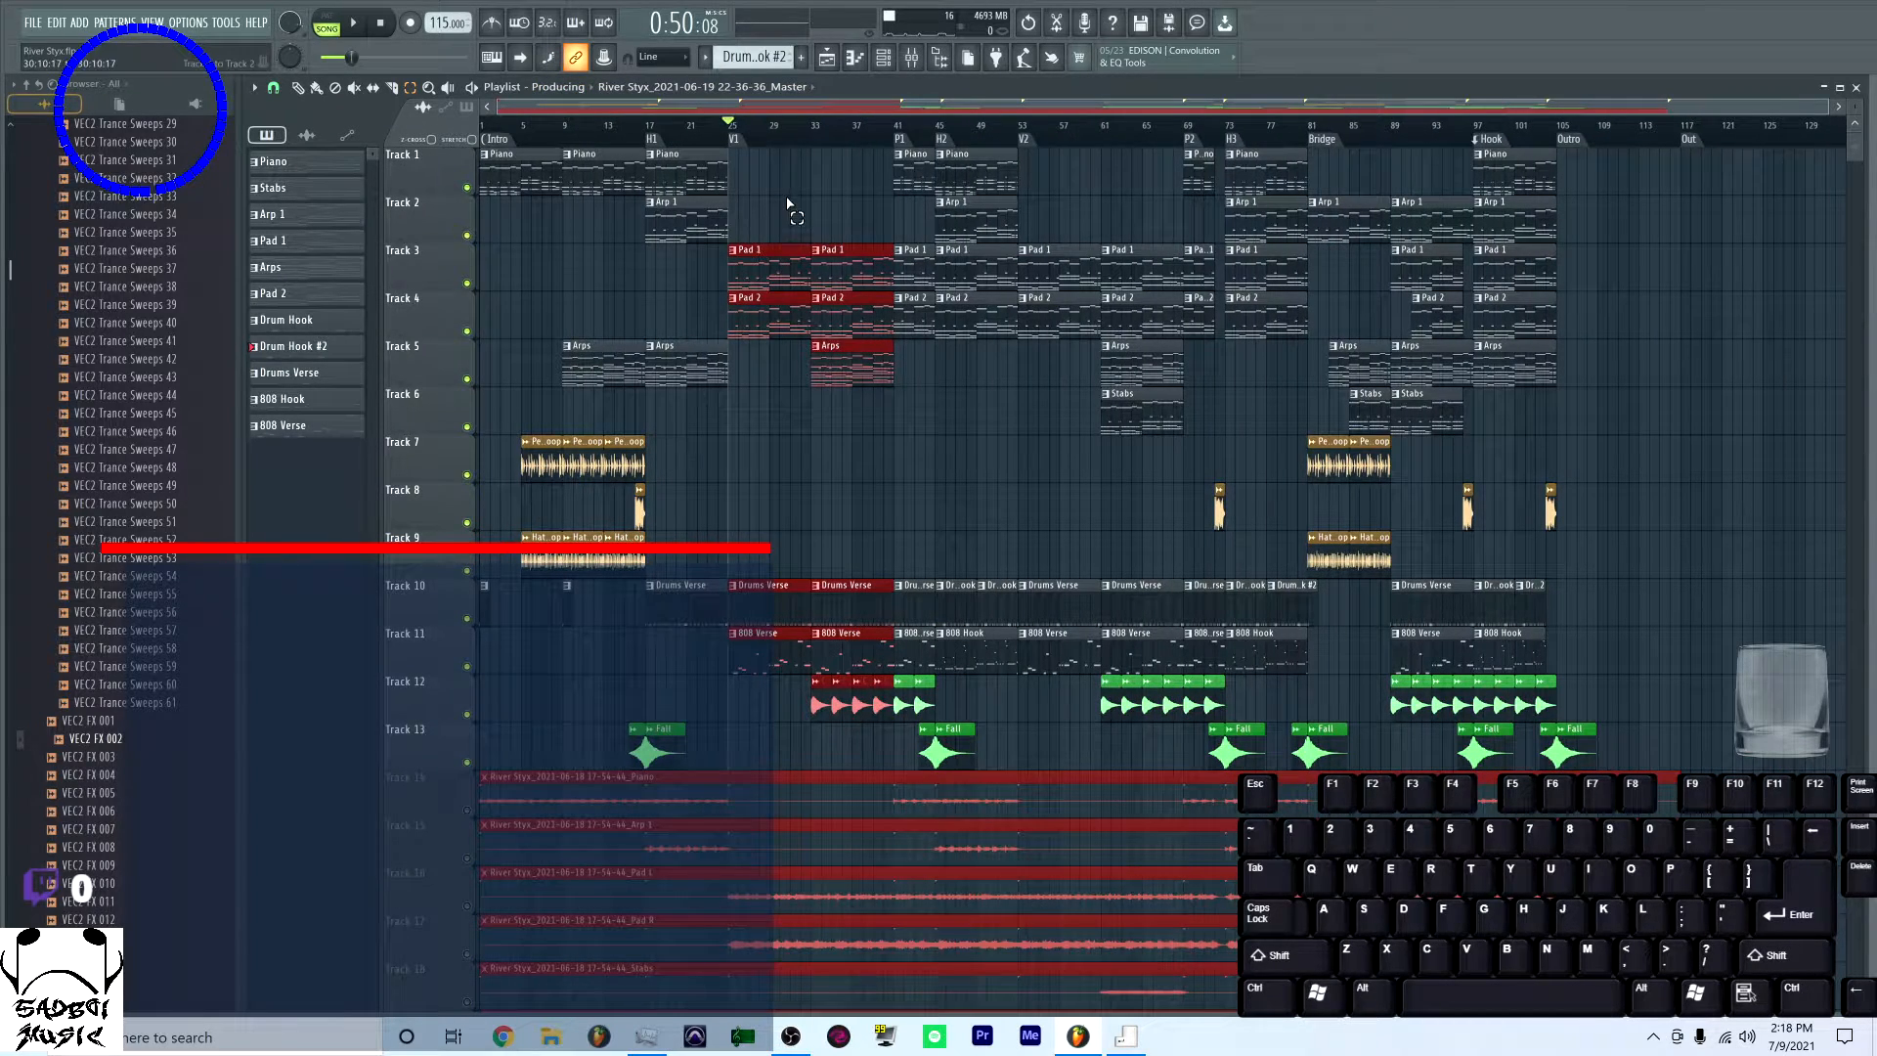
key("space")
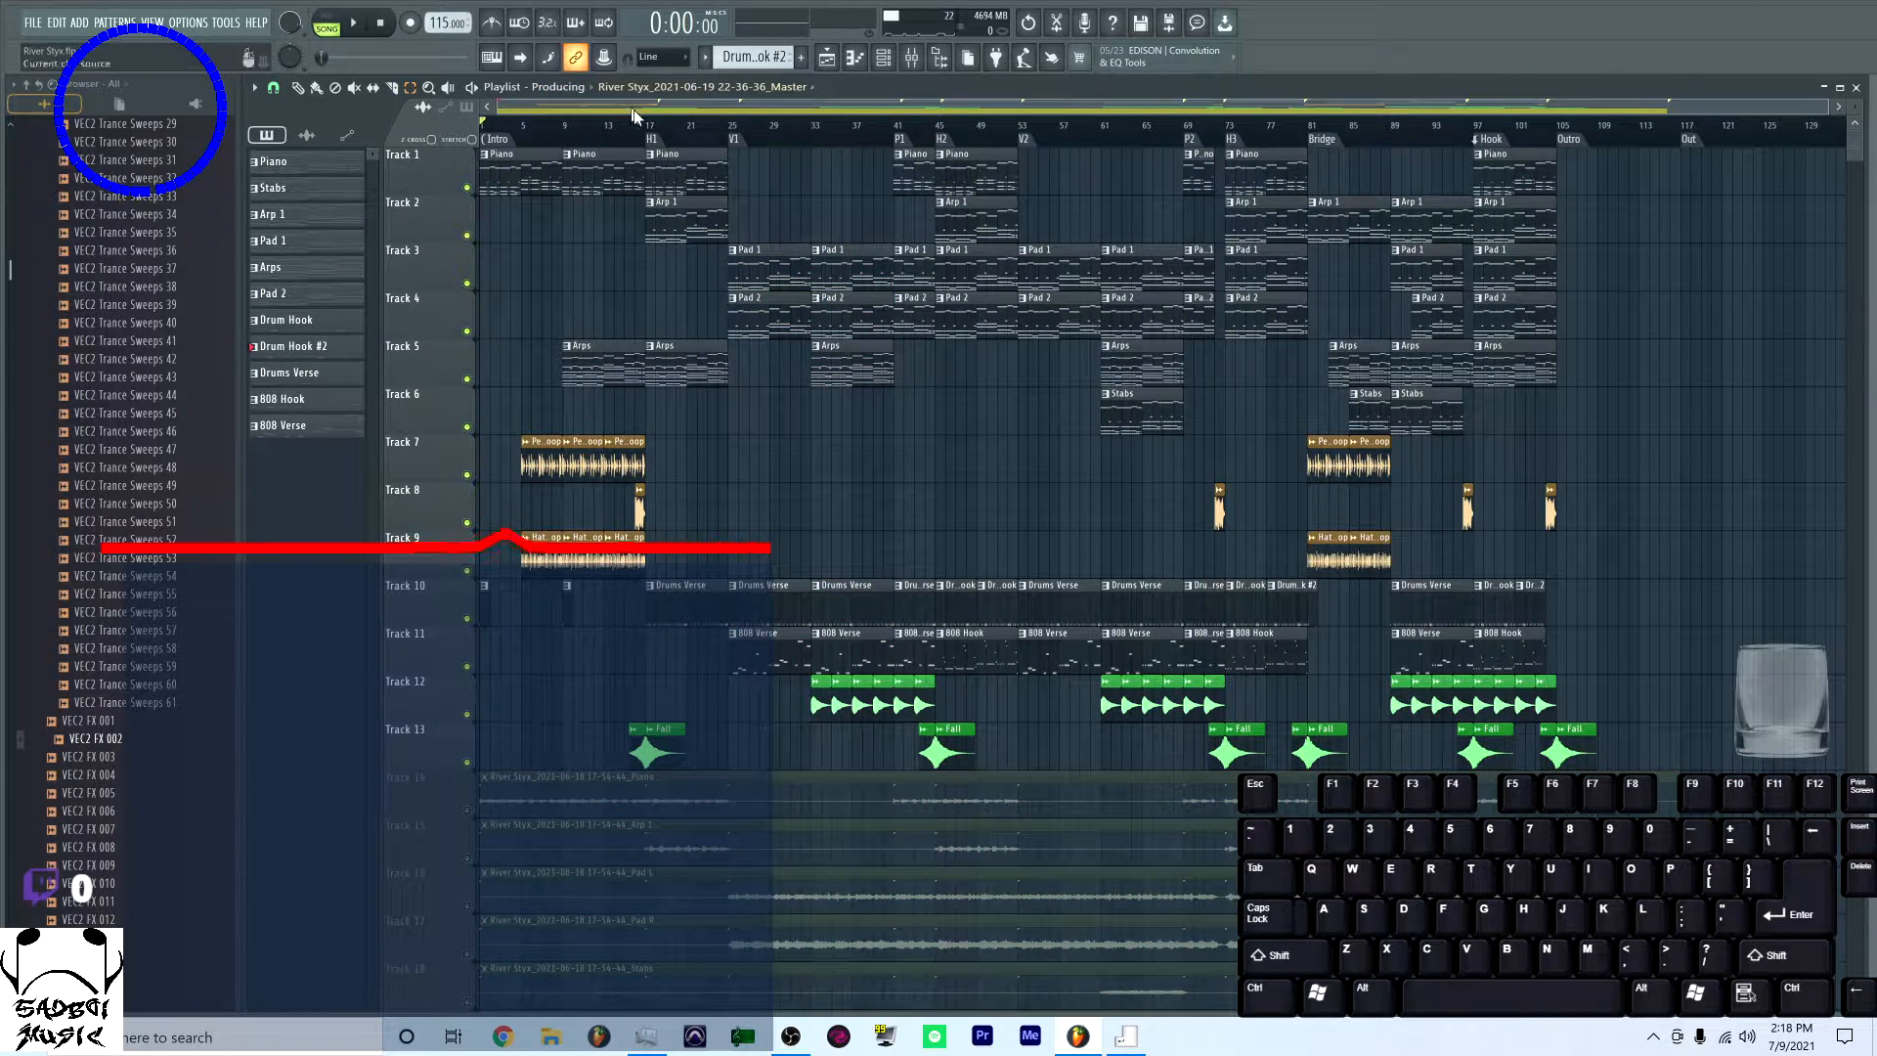
Start a WAV export named River Styx in the River Styx TRACKOUTS folder inside DJ EMO, bringing up its render settings
key("ctrl+r")
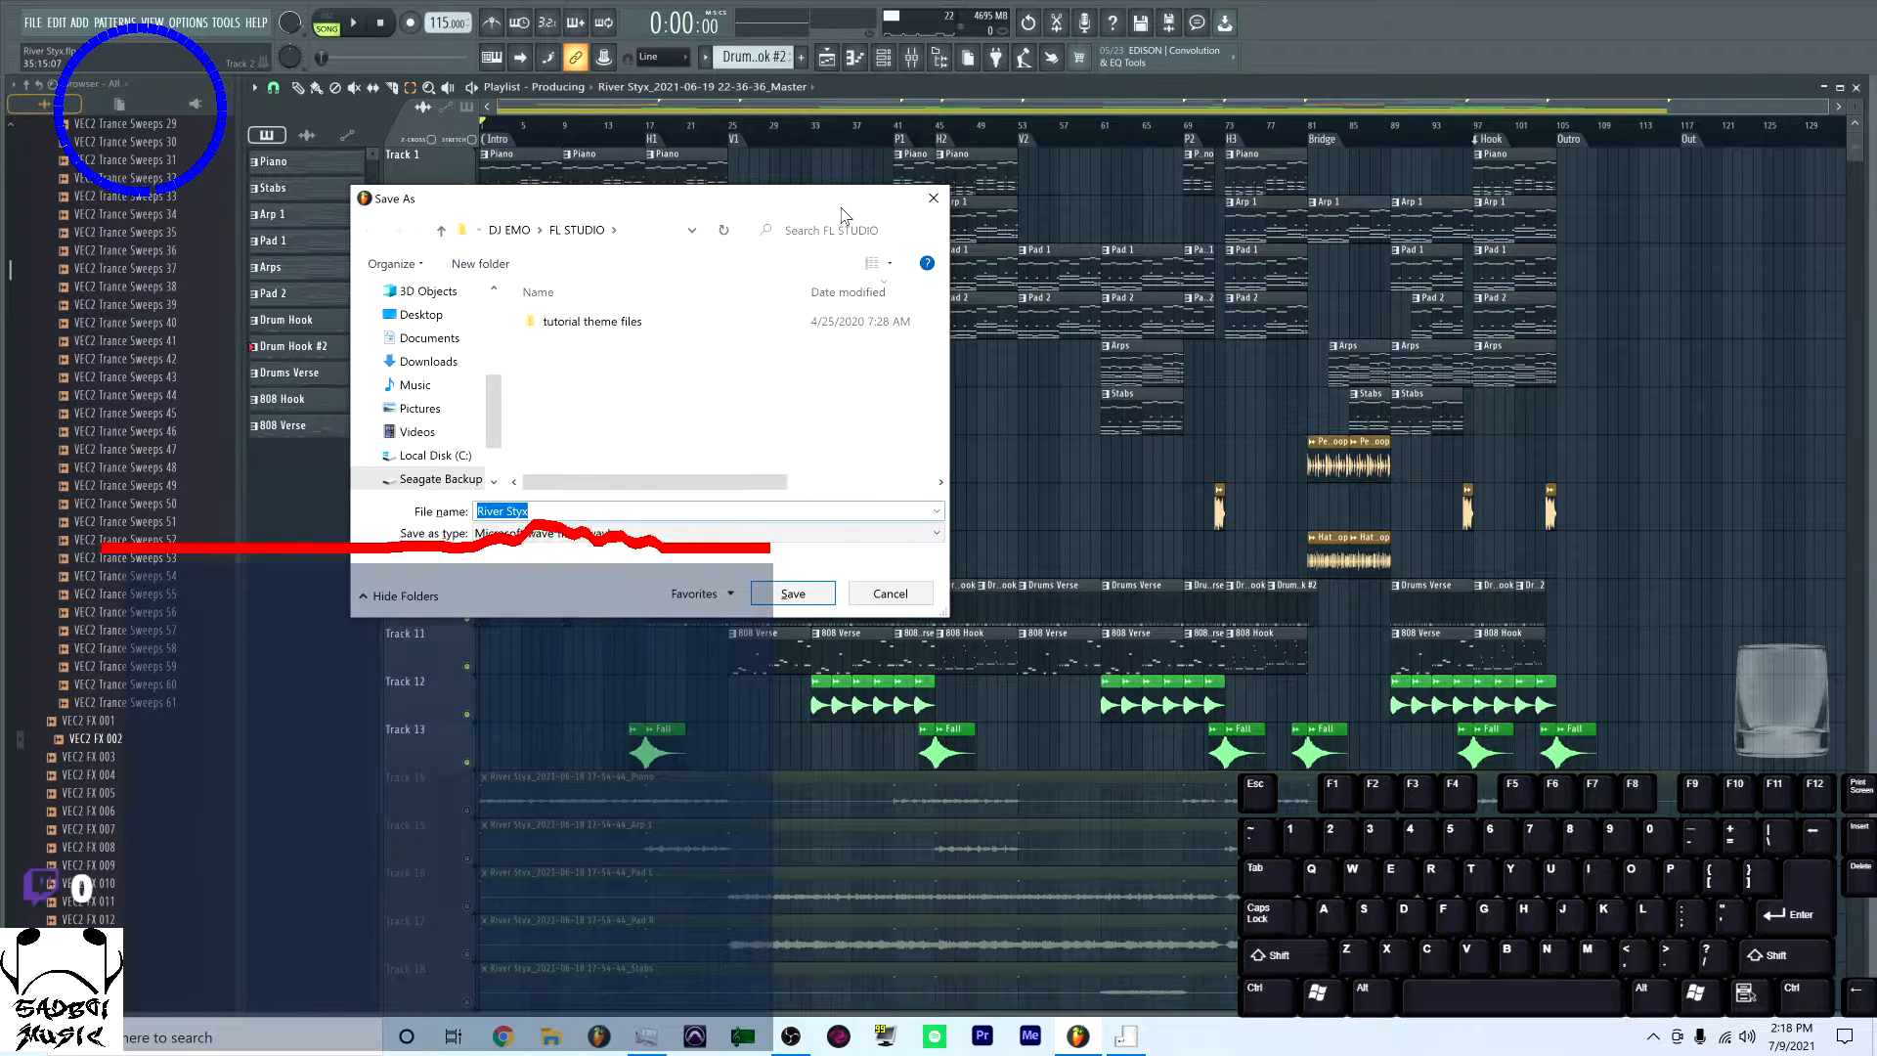
left_click(509, 232)
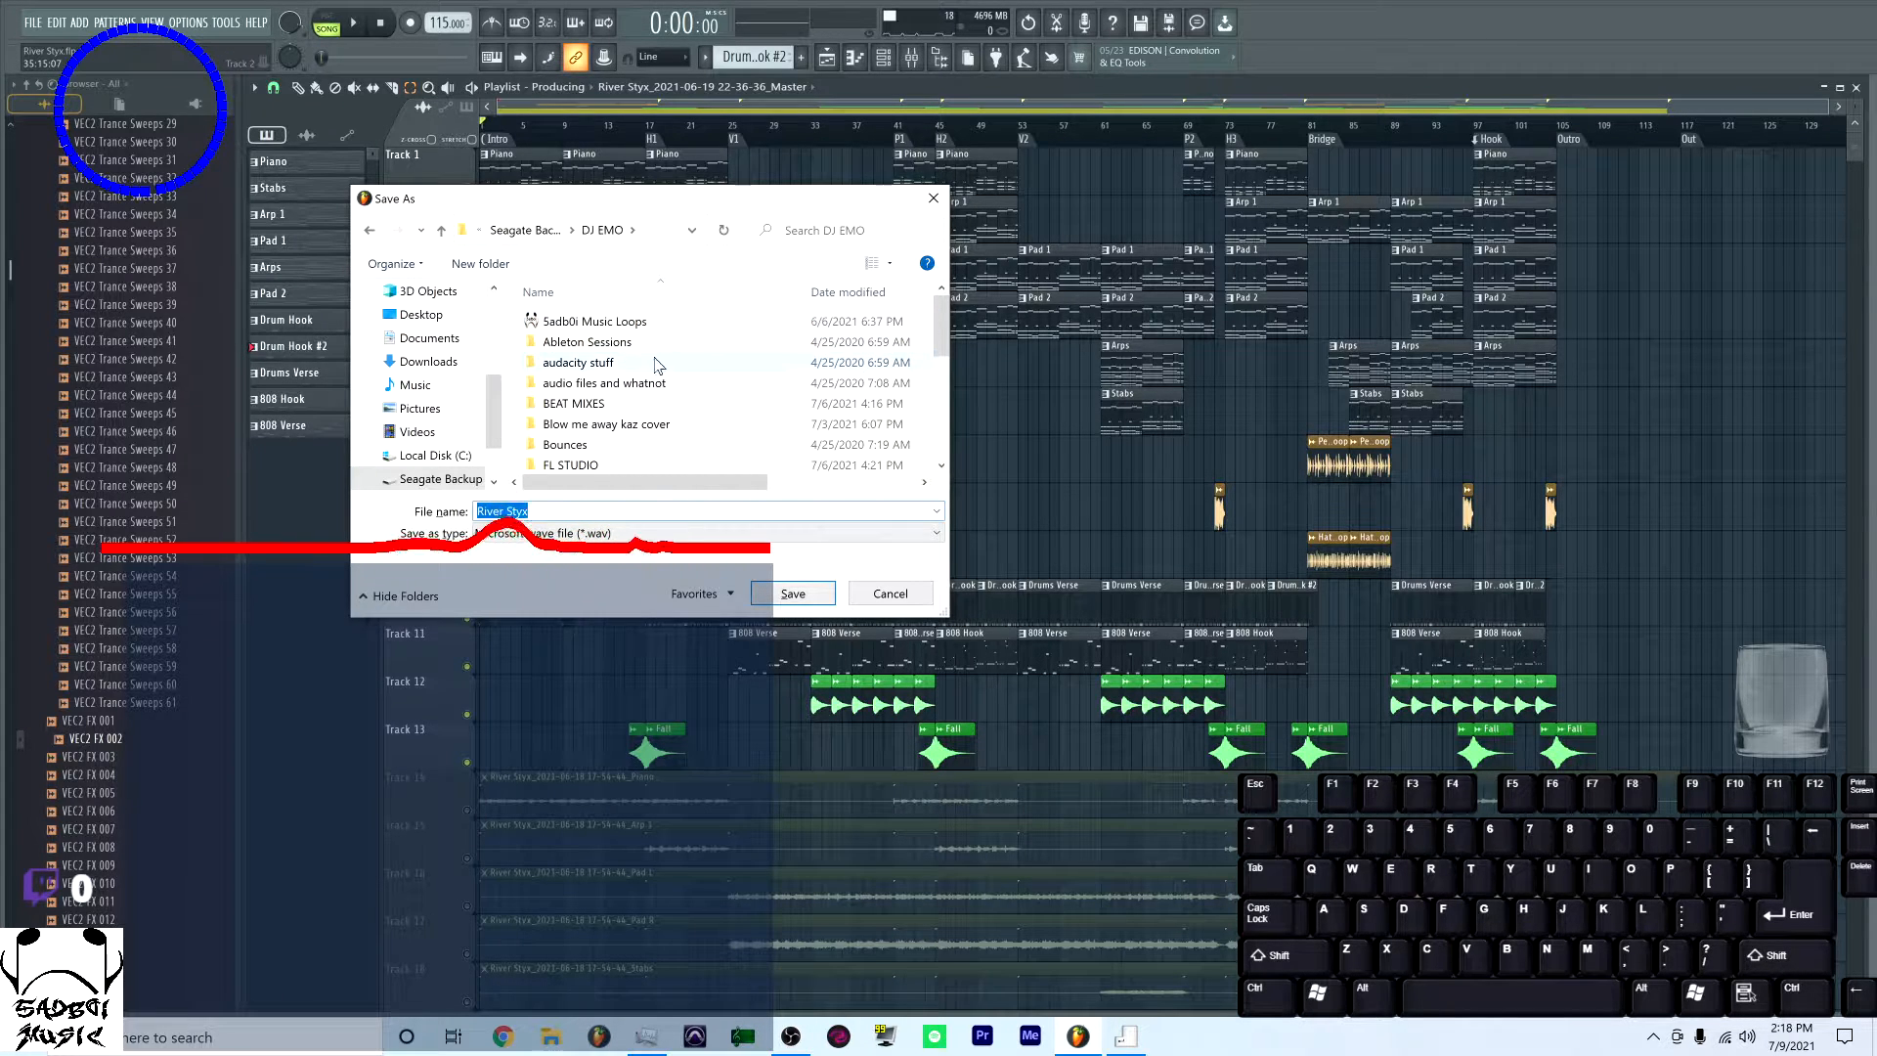
scroll(655, 430, "down", 4)
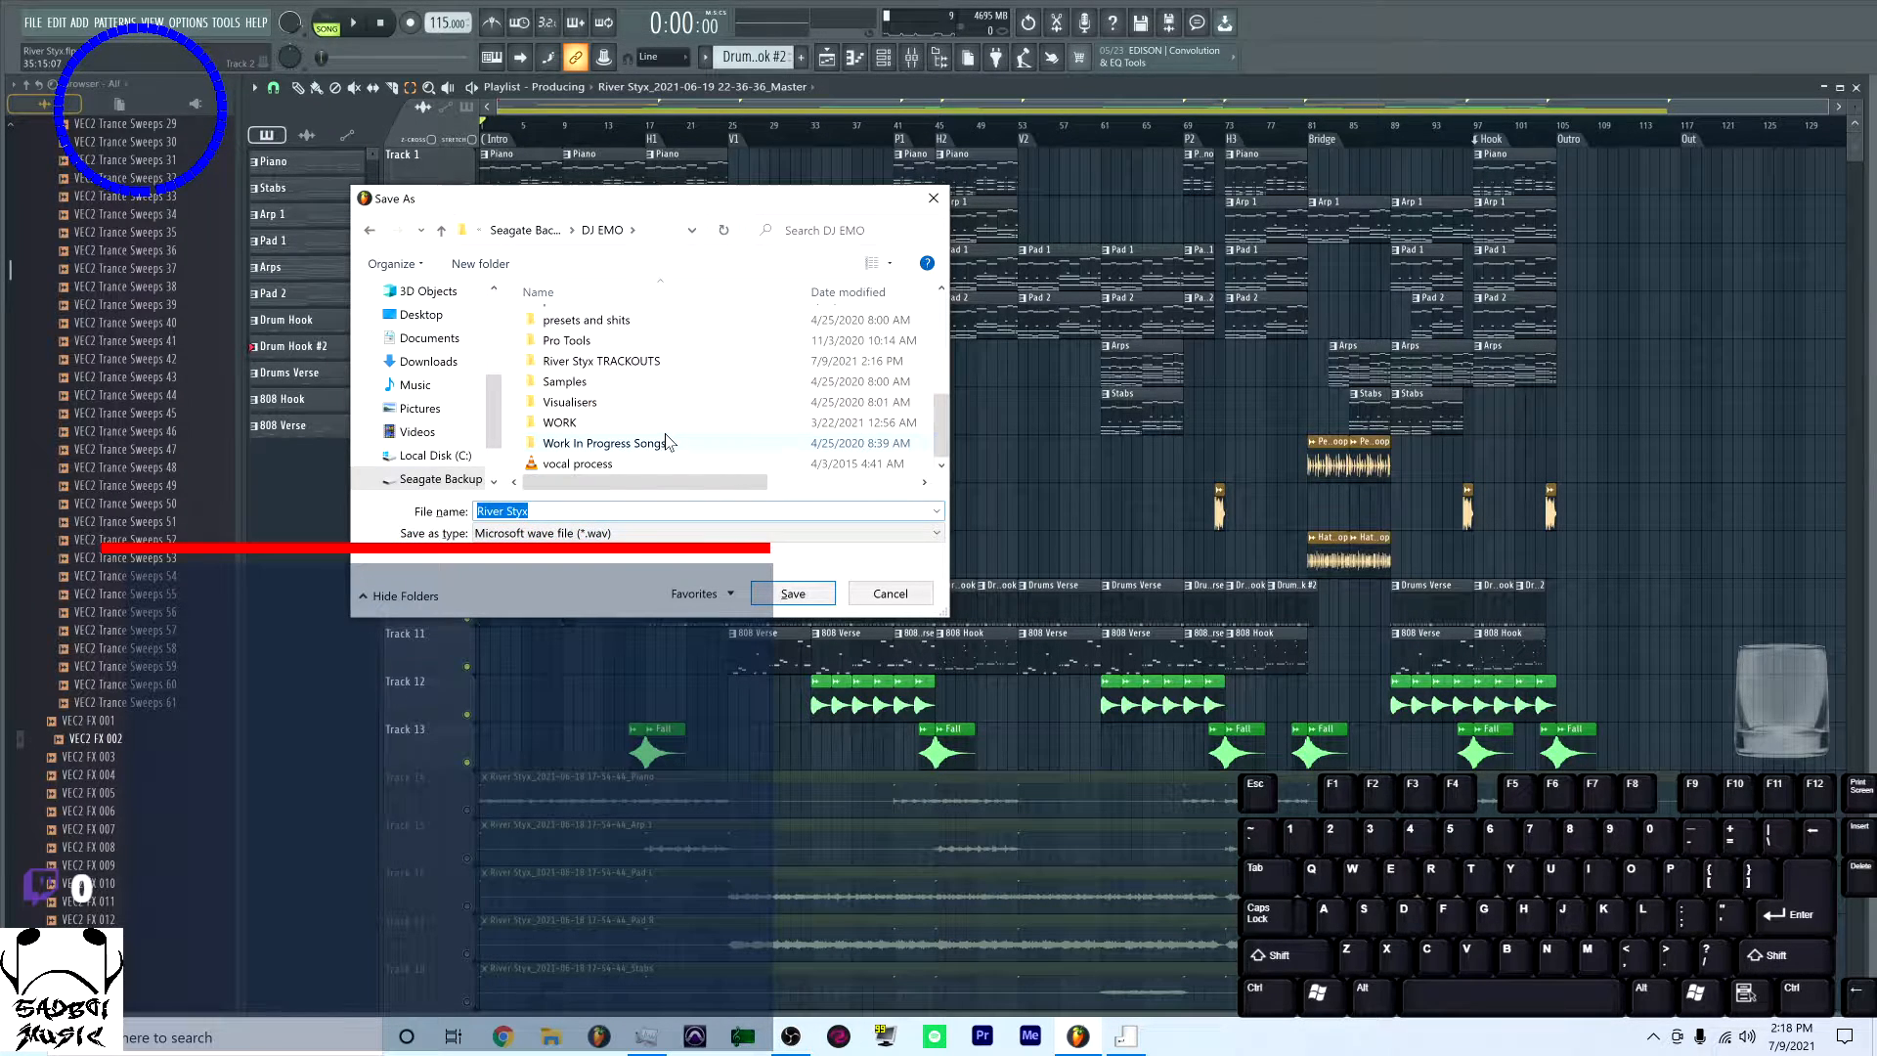
double_click(645, 361)
left_click(794, 592)
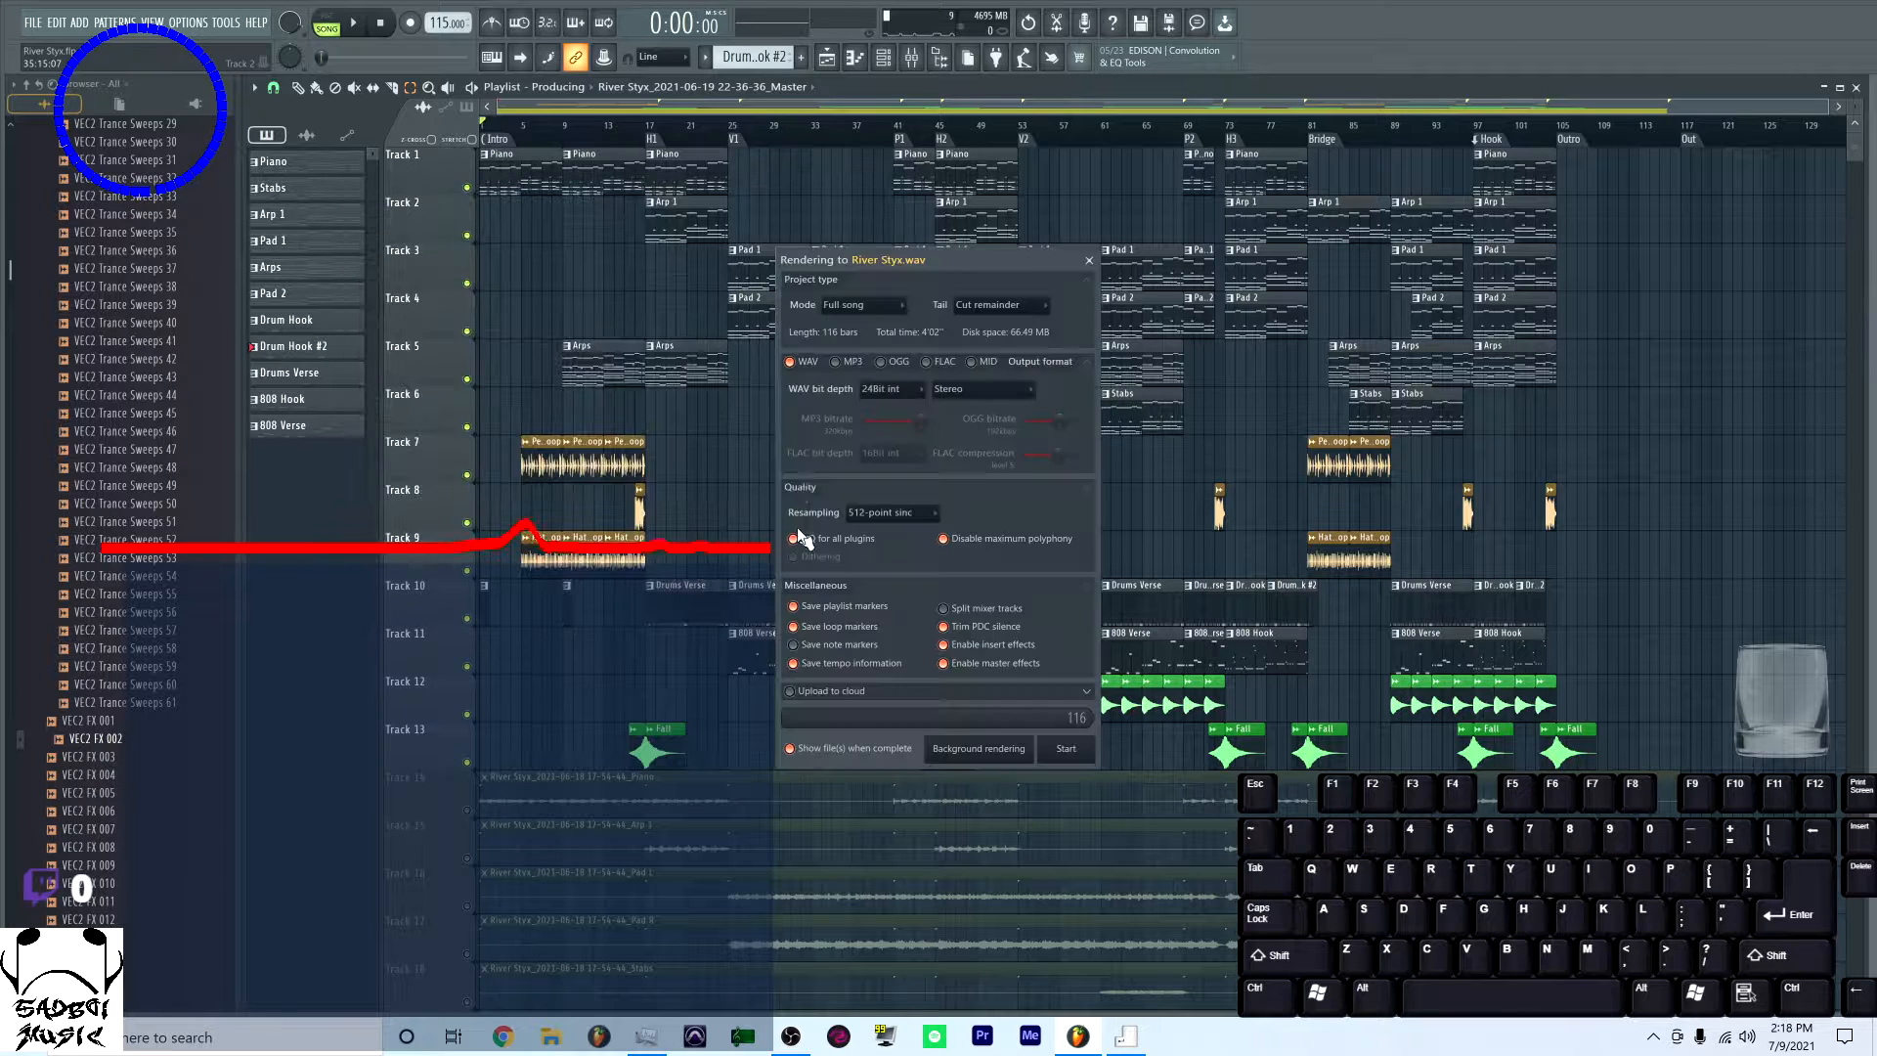
left_click_drag(951, 264, 842, 252)
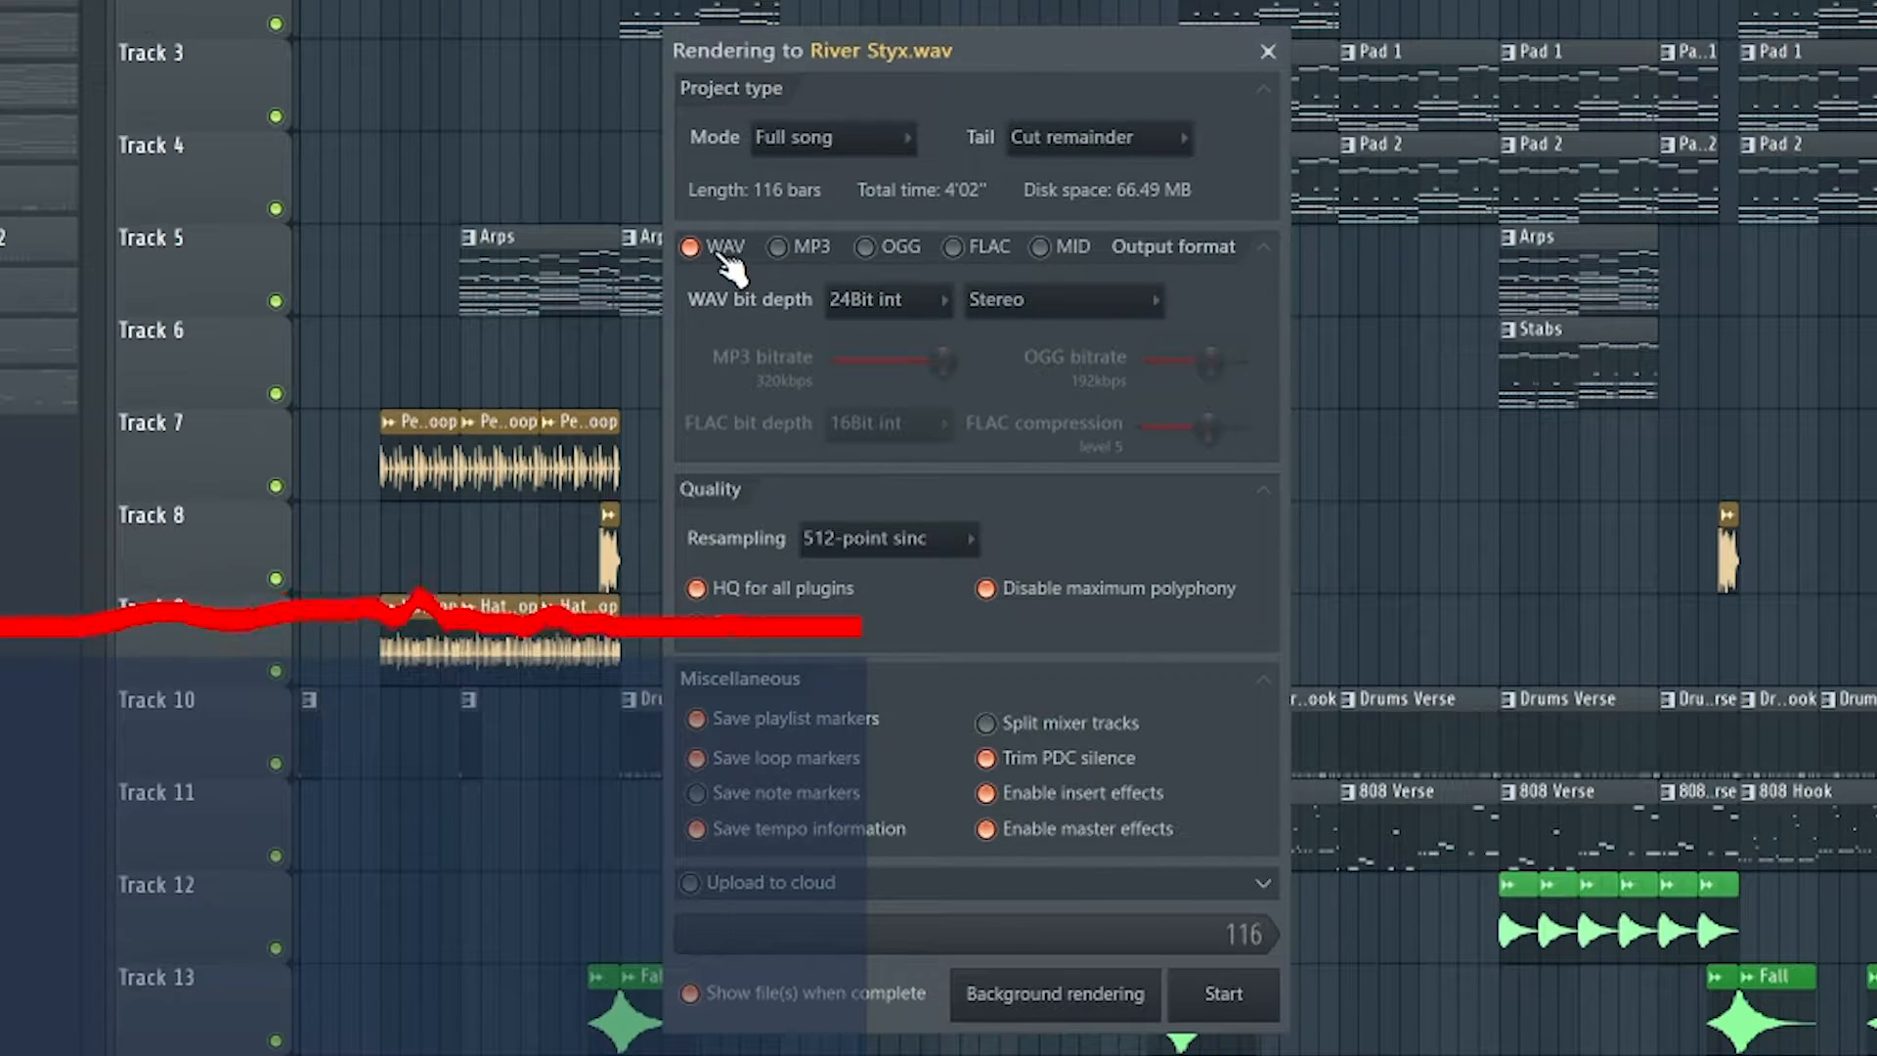
Review the WAV bit depth options for the render and choose 512-point sinc resampling
left_click(909, 302)
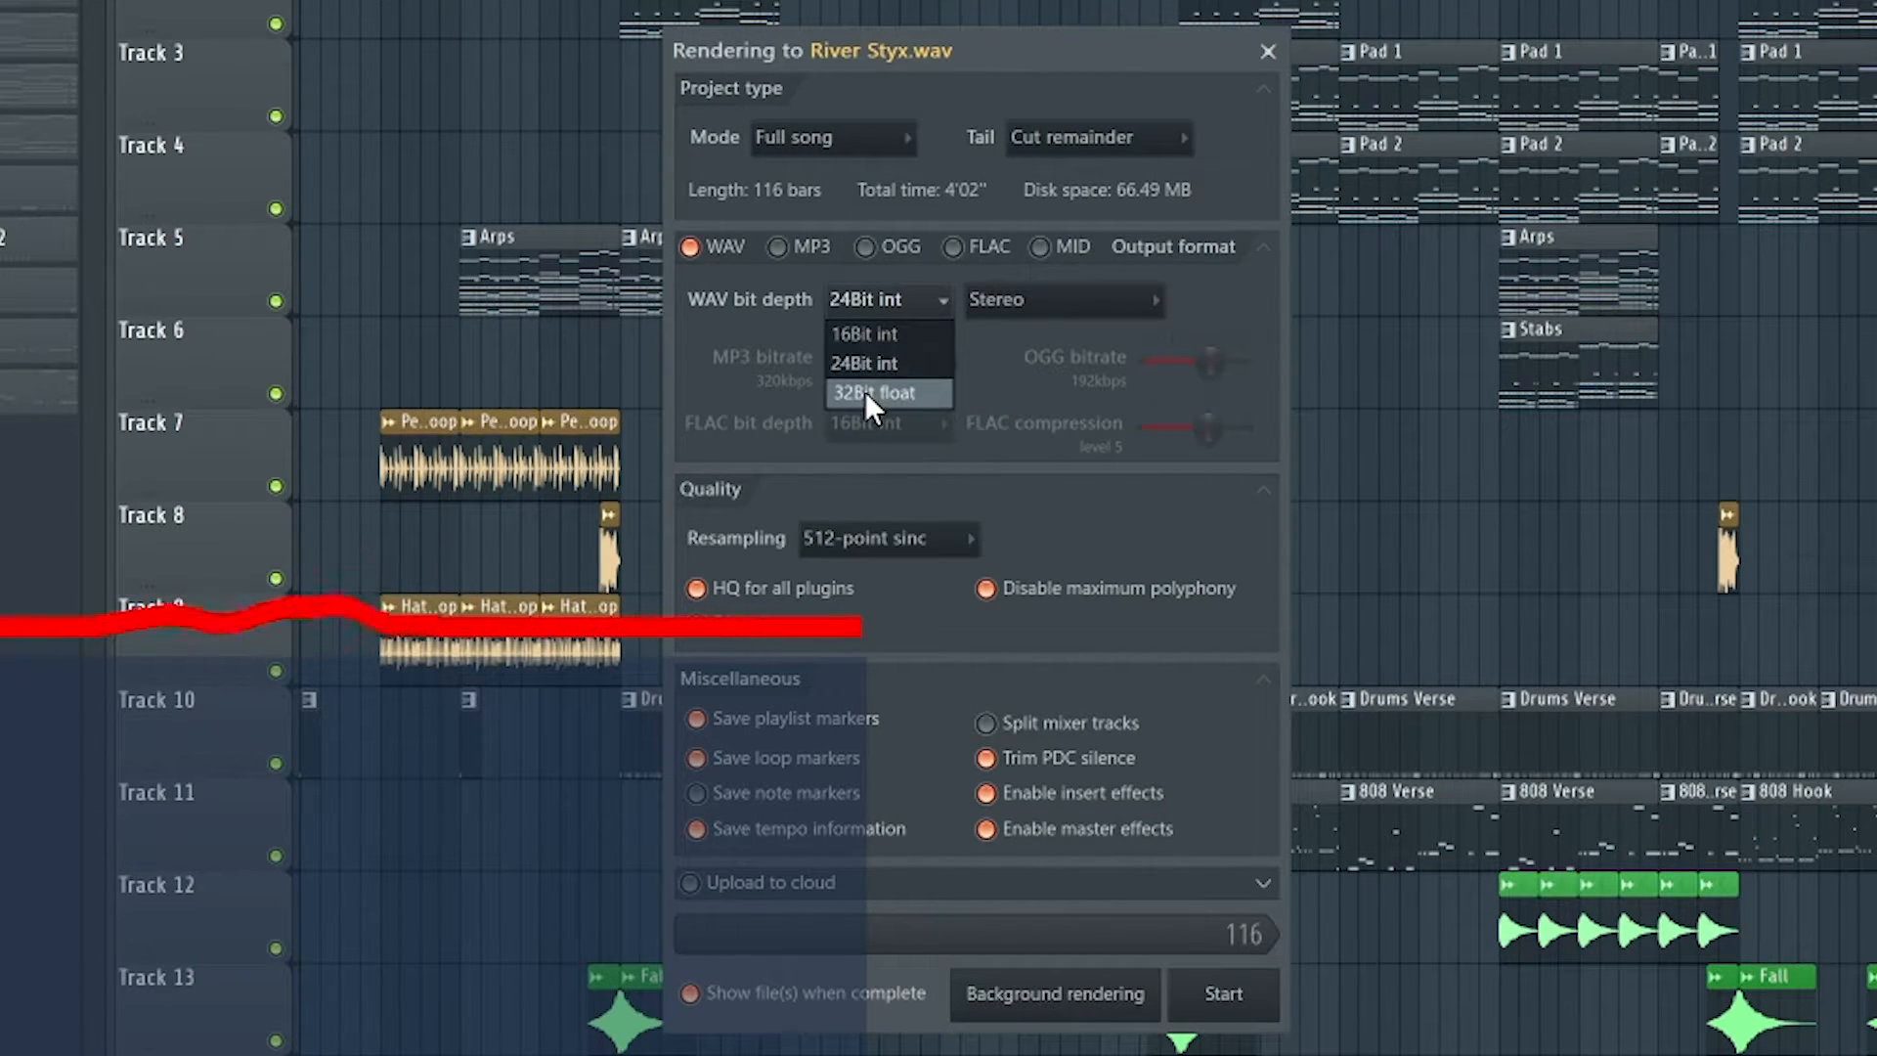
left_click(982, 356)
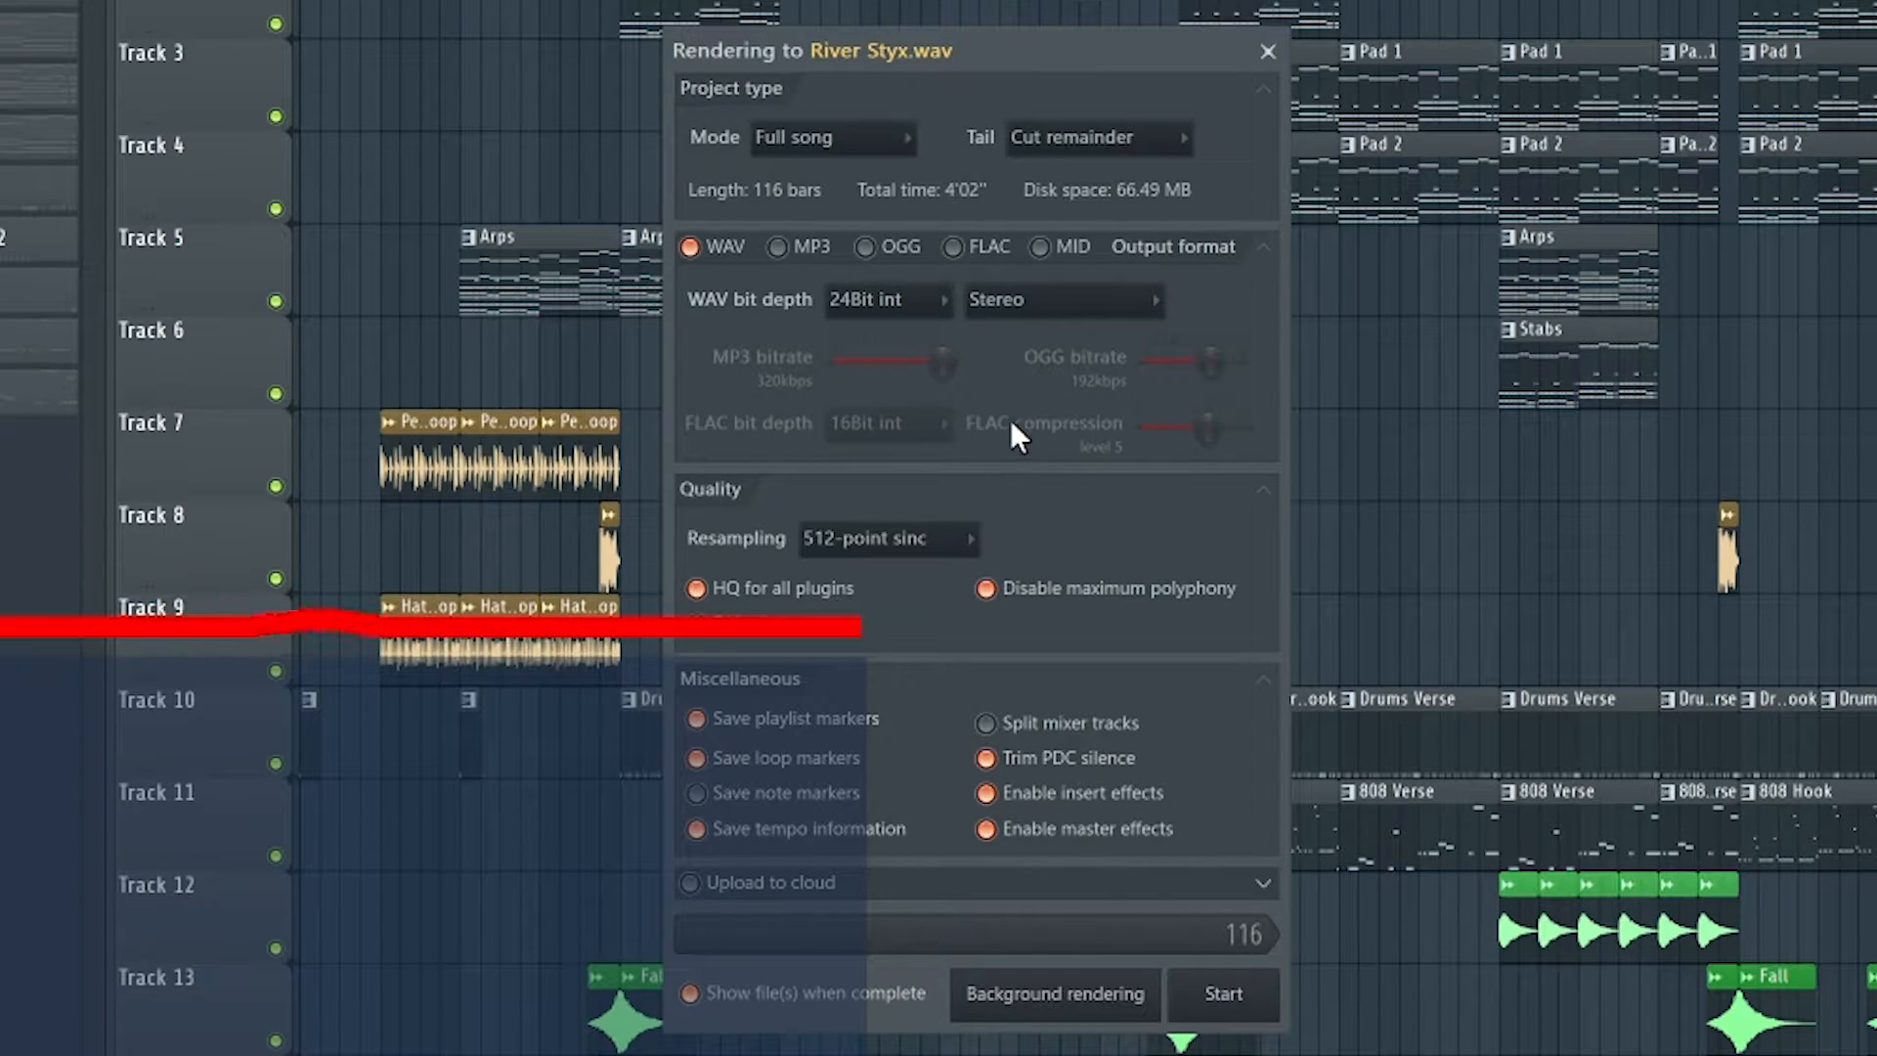
left_click(897, 537)
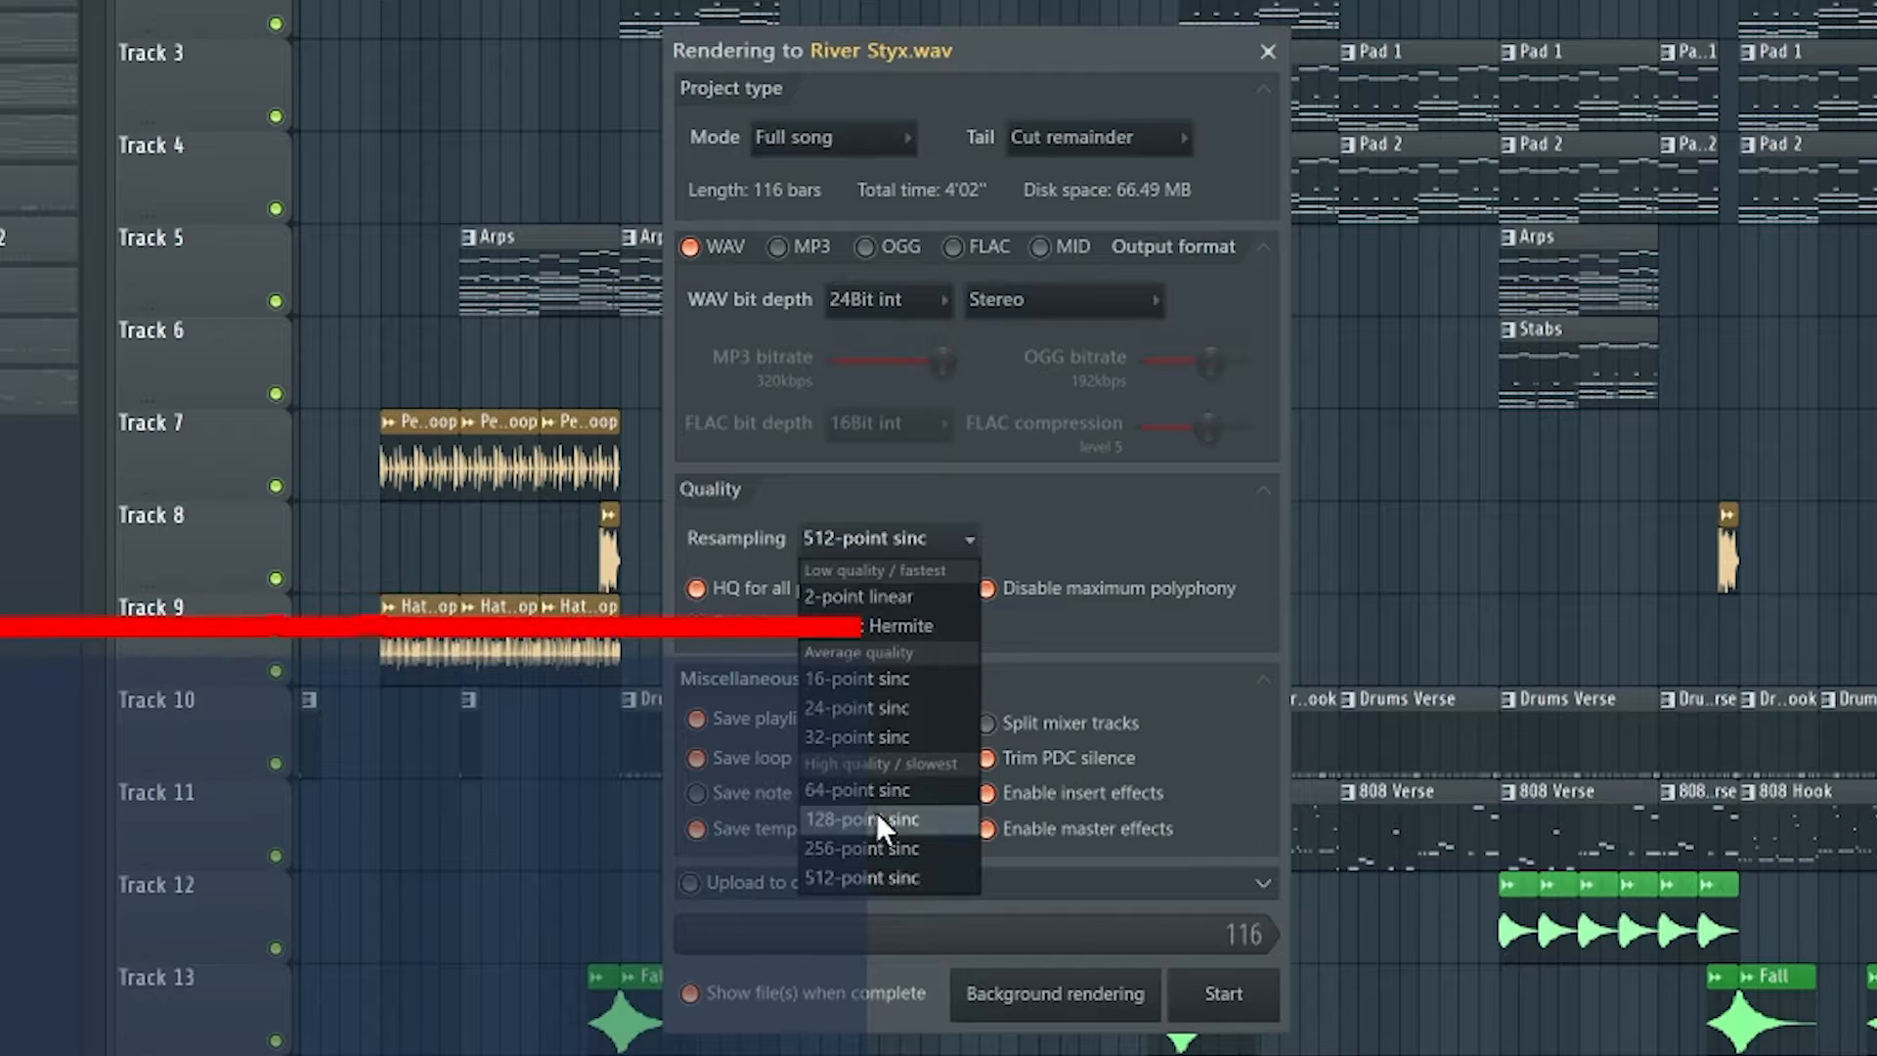
left_click(944, 874)
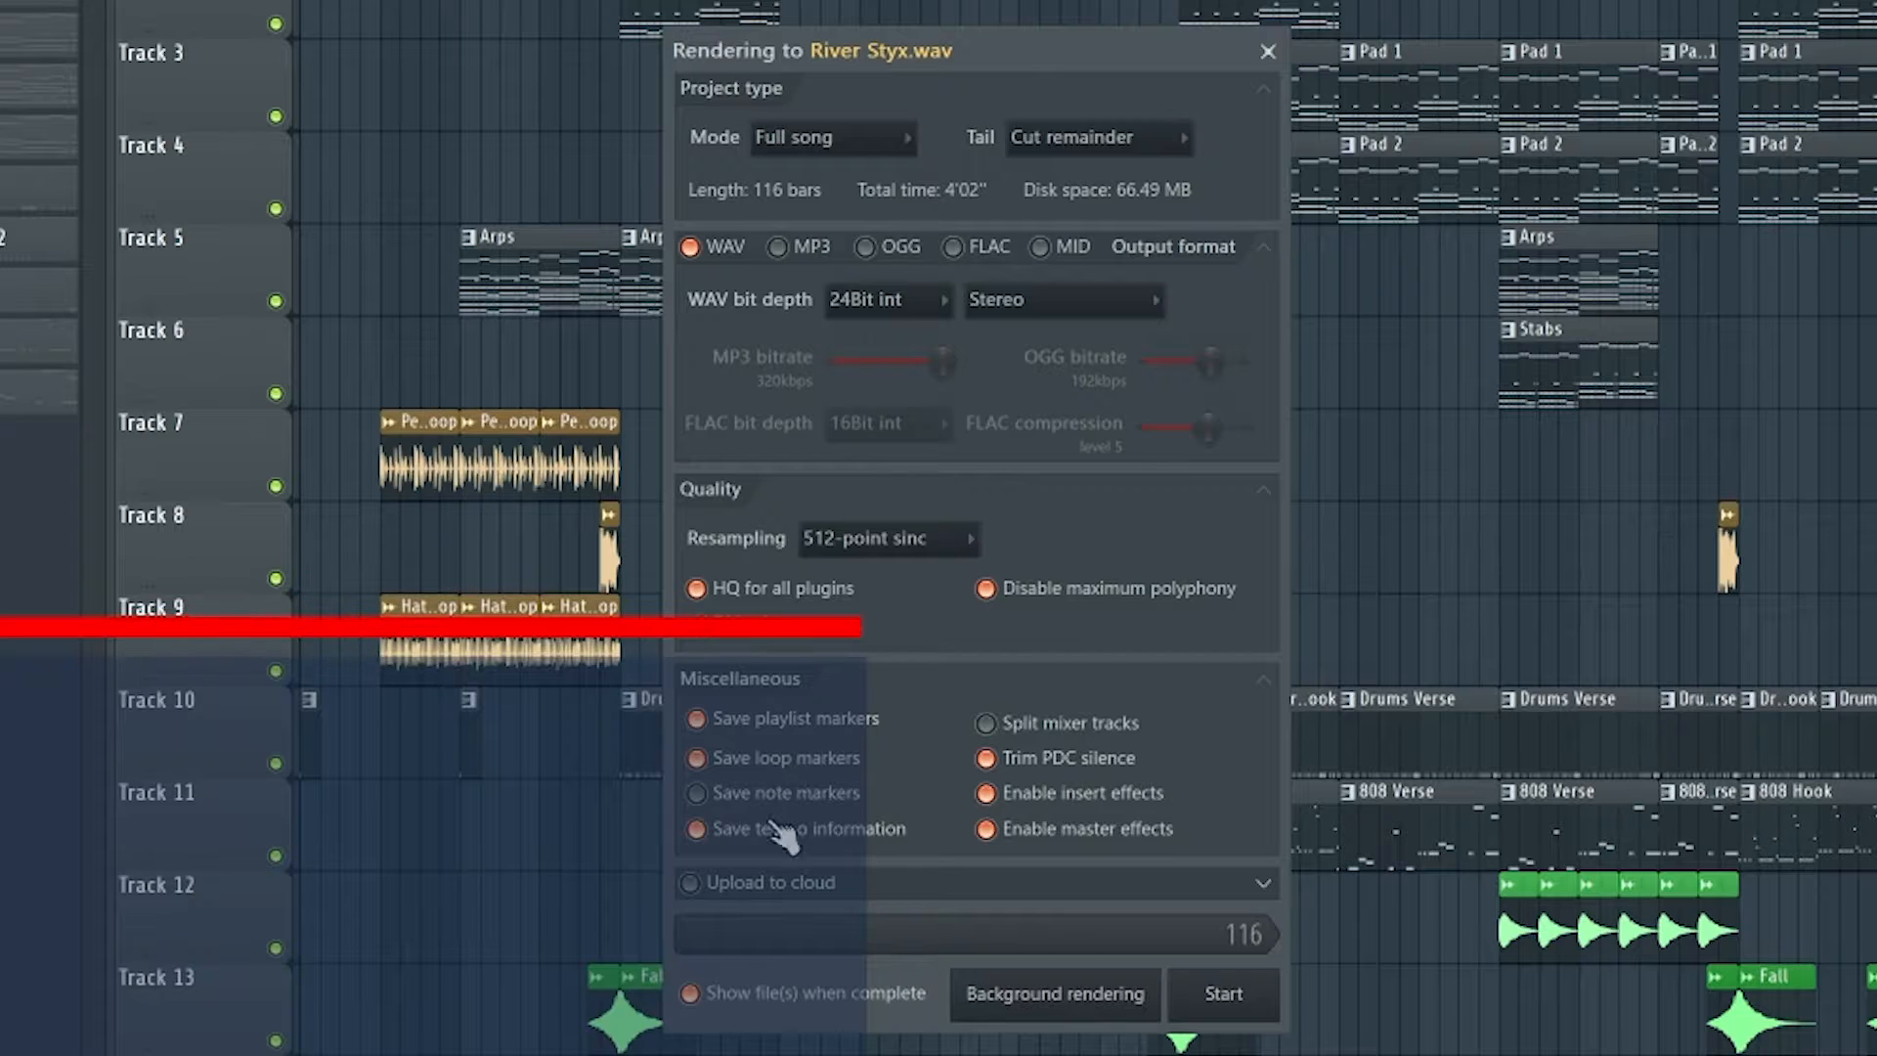
Render the River Styx trackouts with Split mixer tracks and insert effects on and master effects off
left_click(735, 831)
left_click(739, 836)
left_click(986, 723)
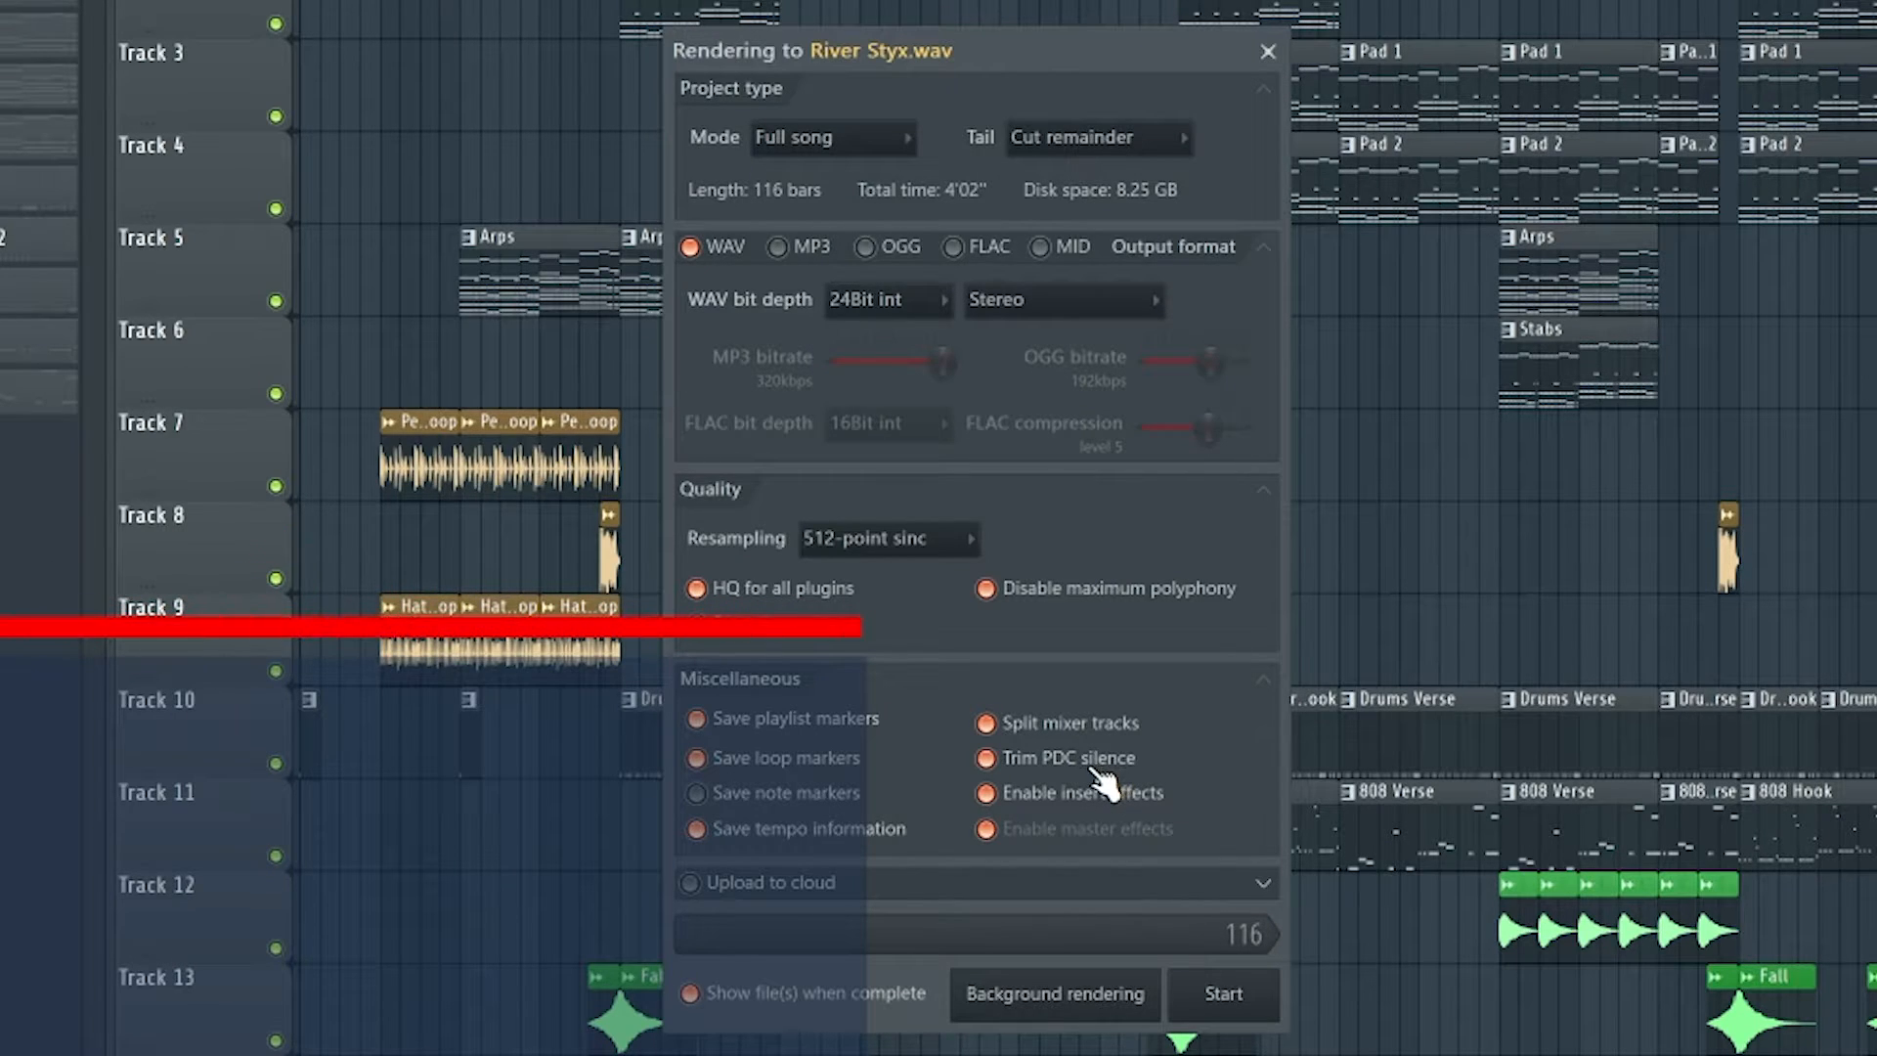
left_click(1034, 763)
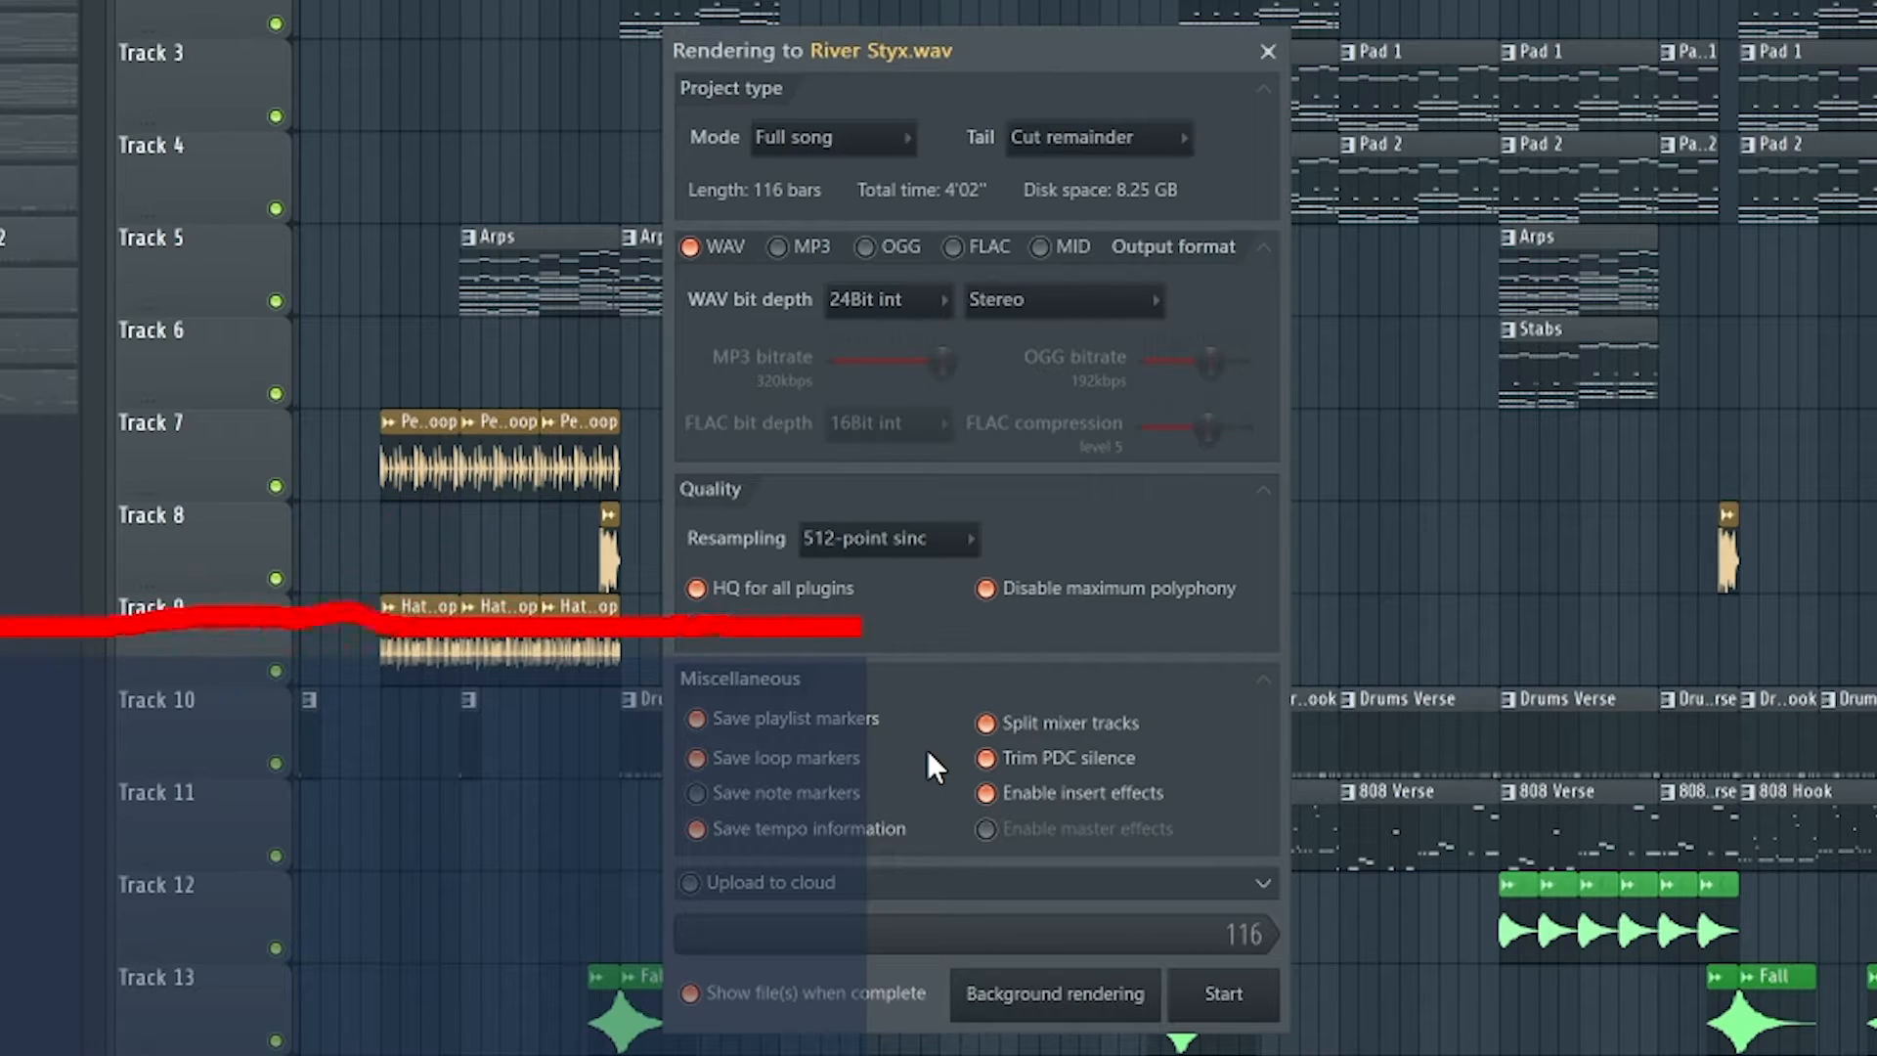
left_click(1028, 795)
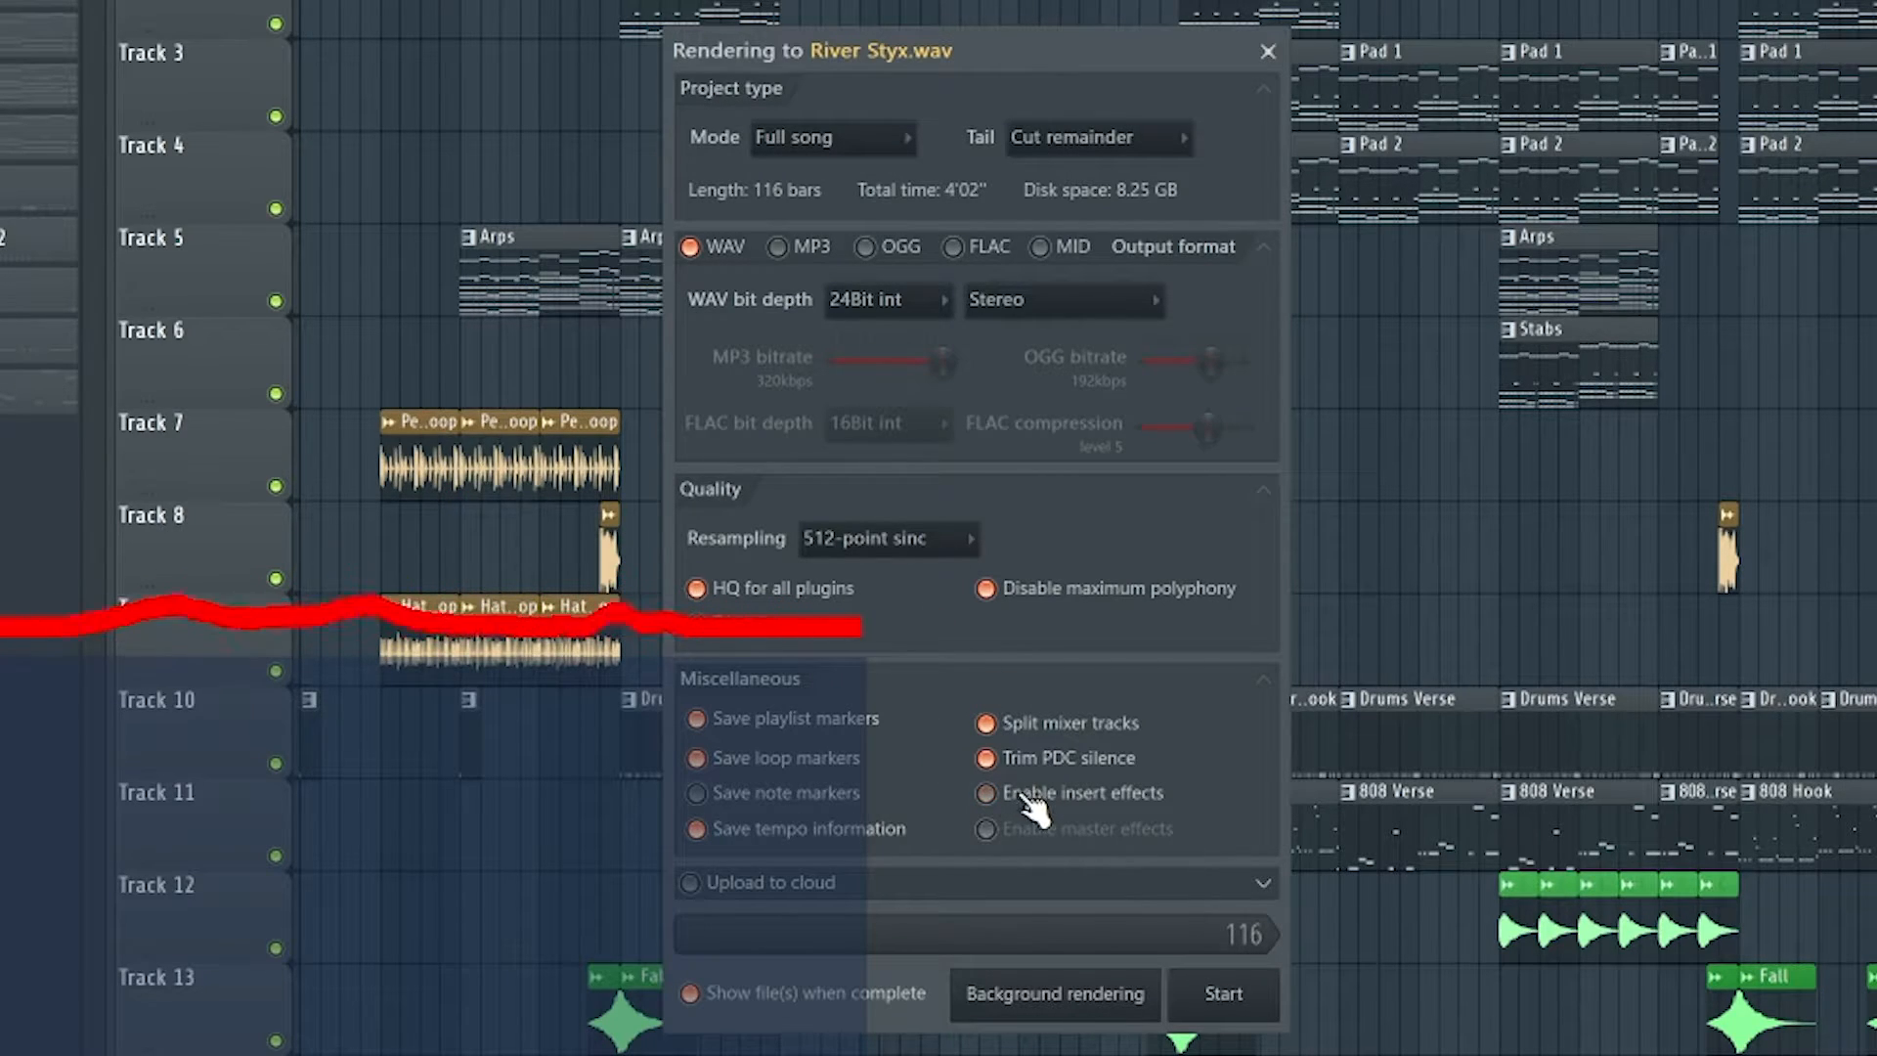
left_click(1039, 799)
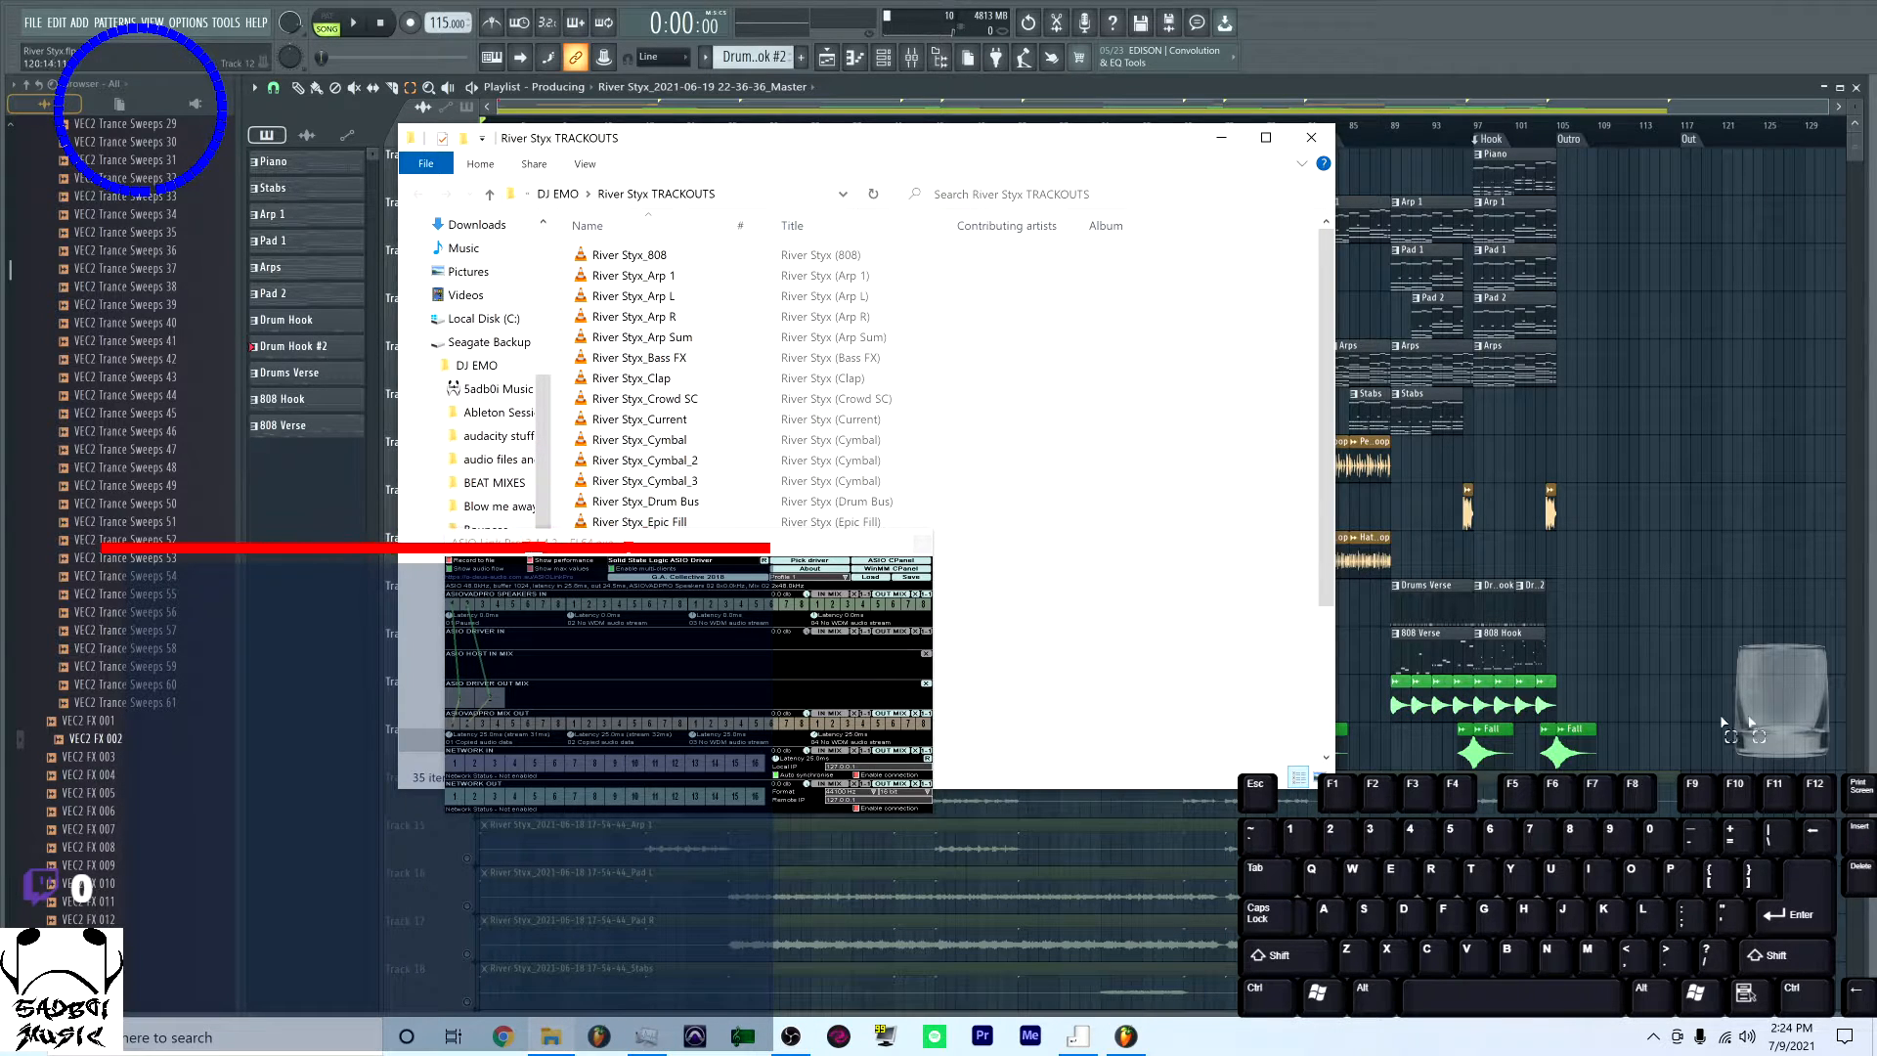
Dismiss the ASIO driver window and delete River Styx_Current and River Styx_Master from the River Styx TRACKOUTS folder
left_click(922, 544)
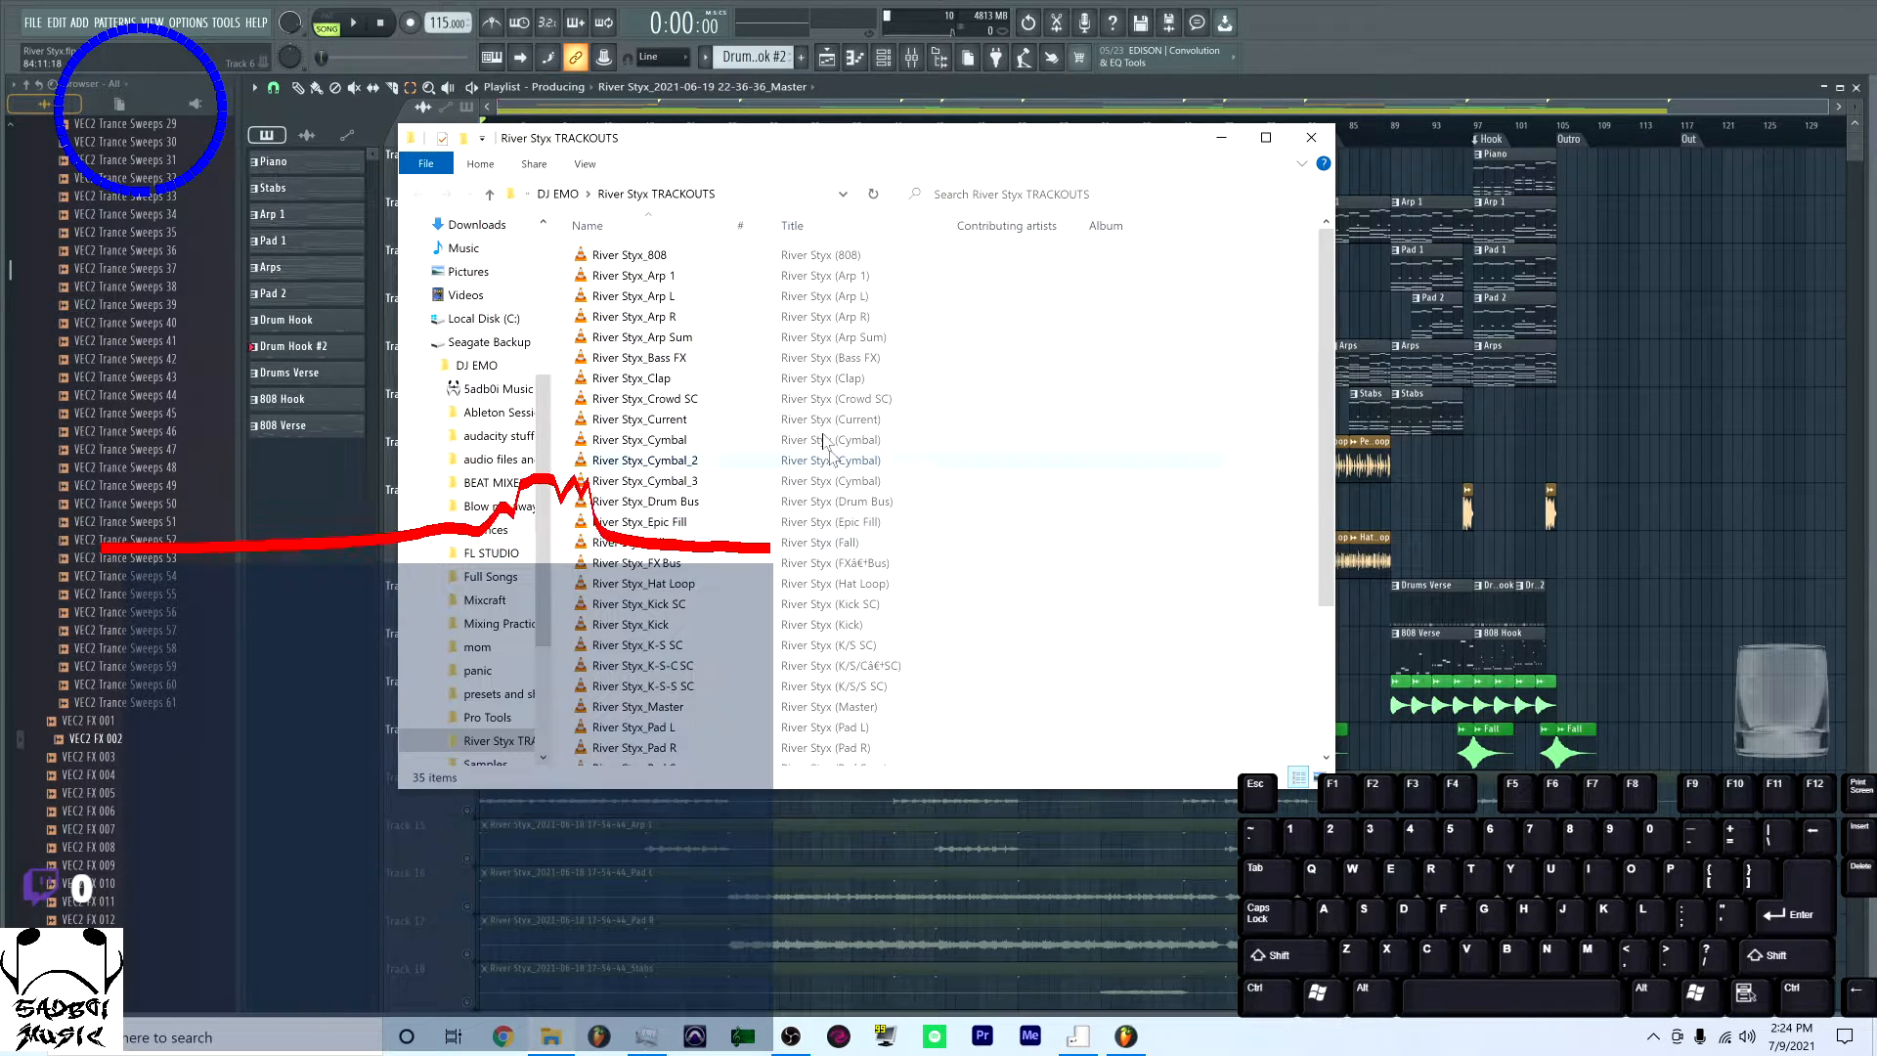
scroll(868, 469, "down", 3)
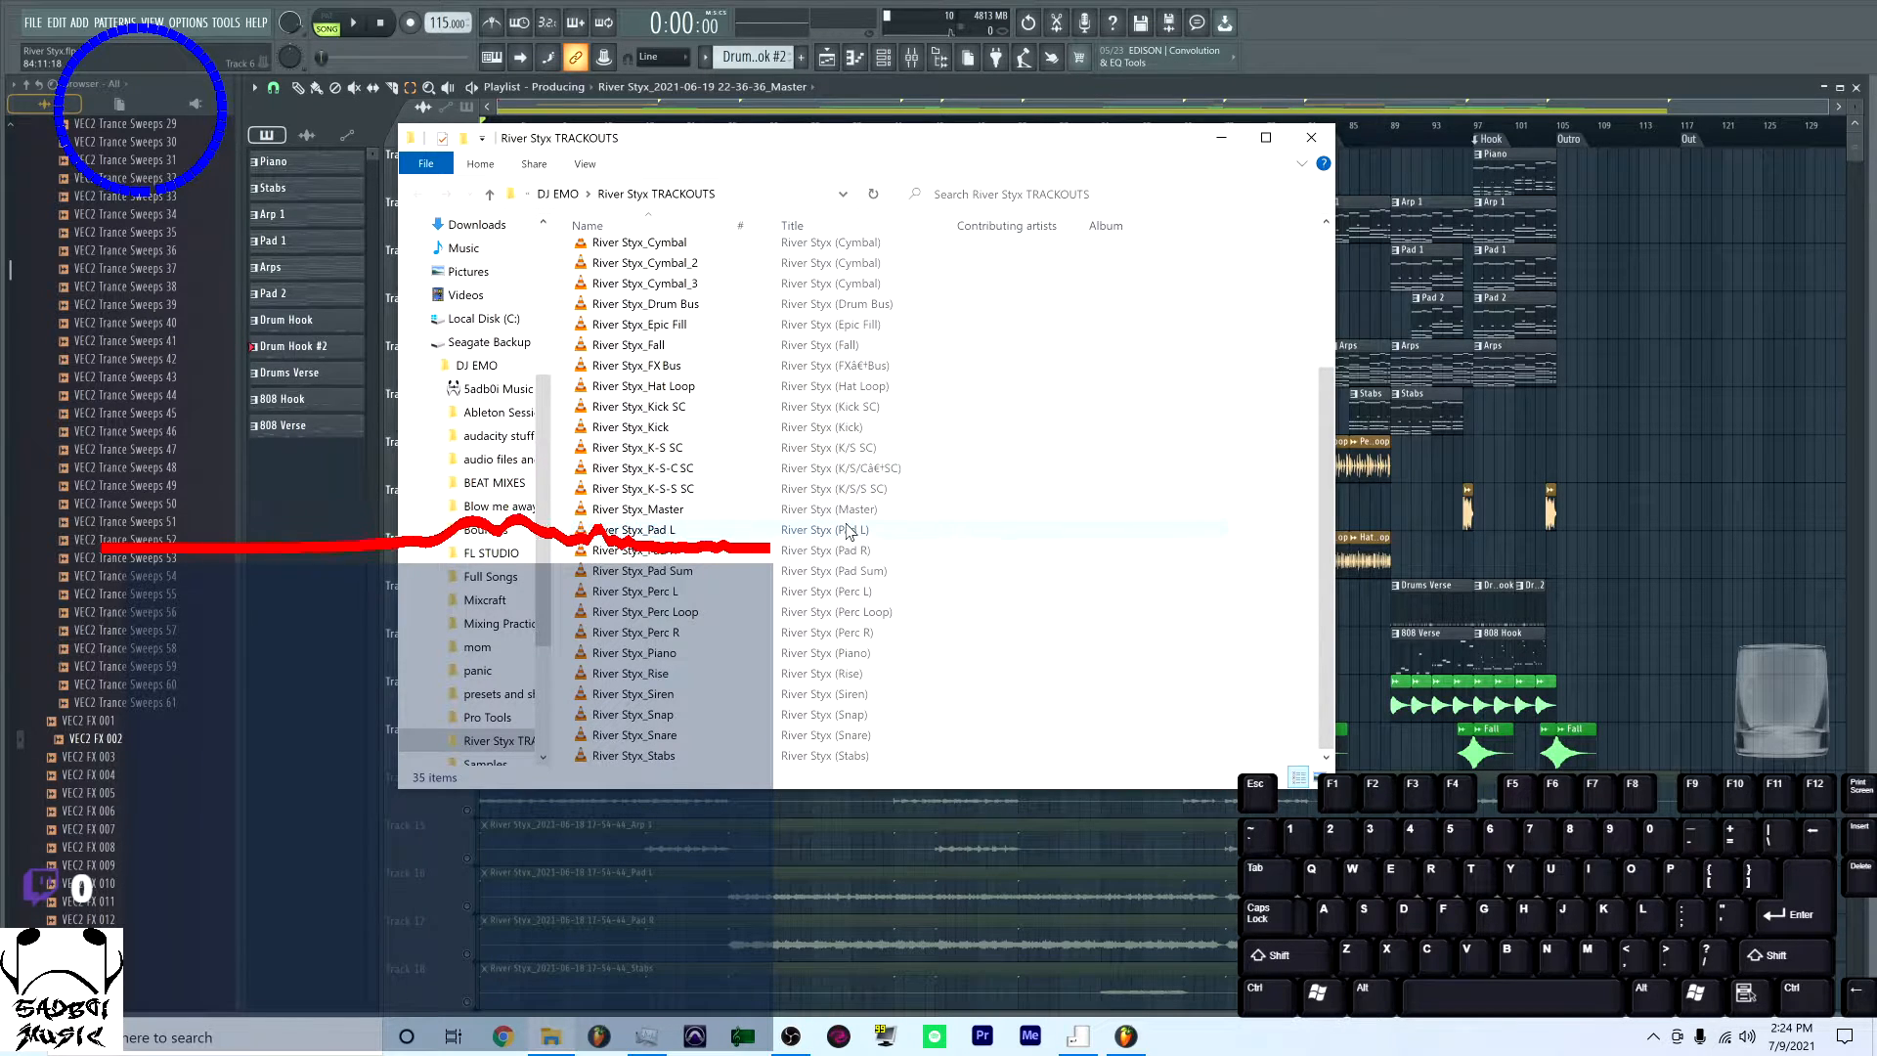
scroll(856, 439, "up", 3)
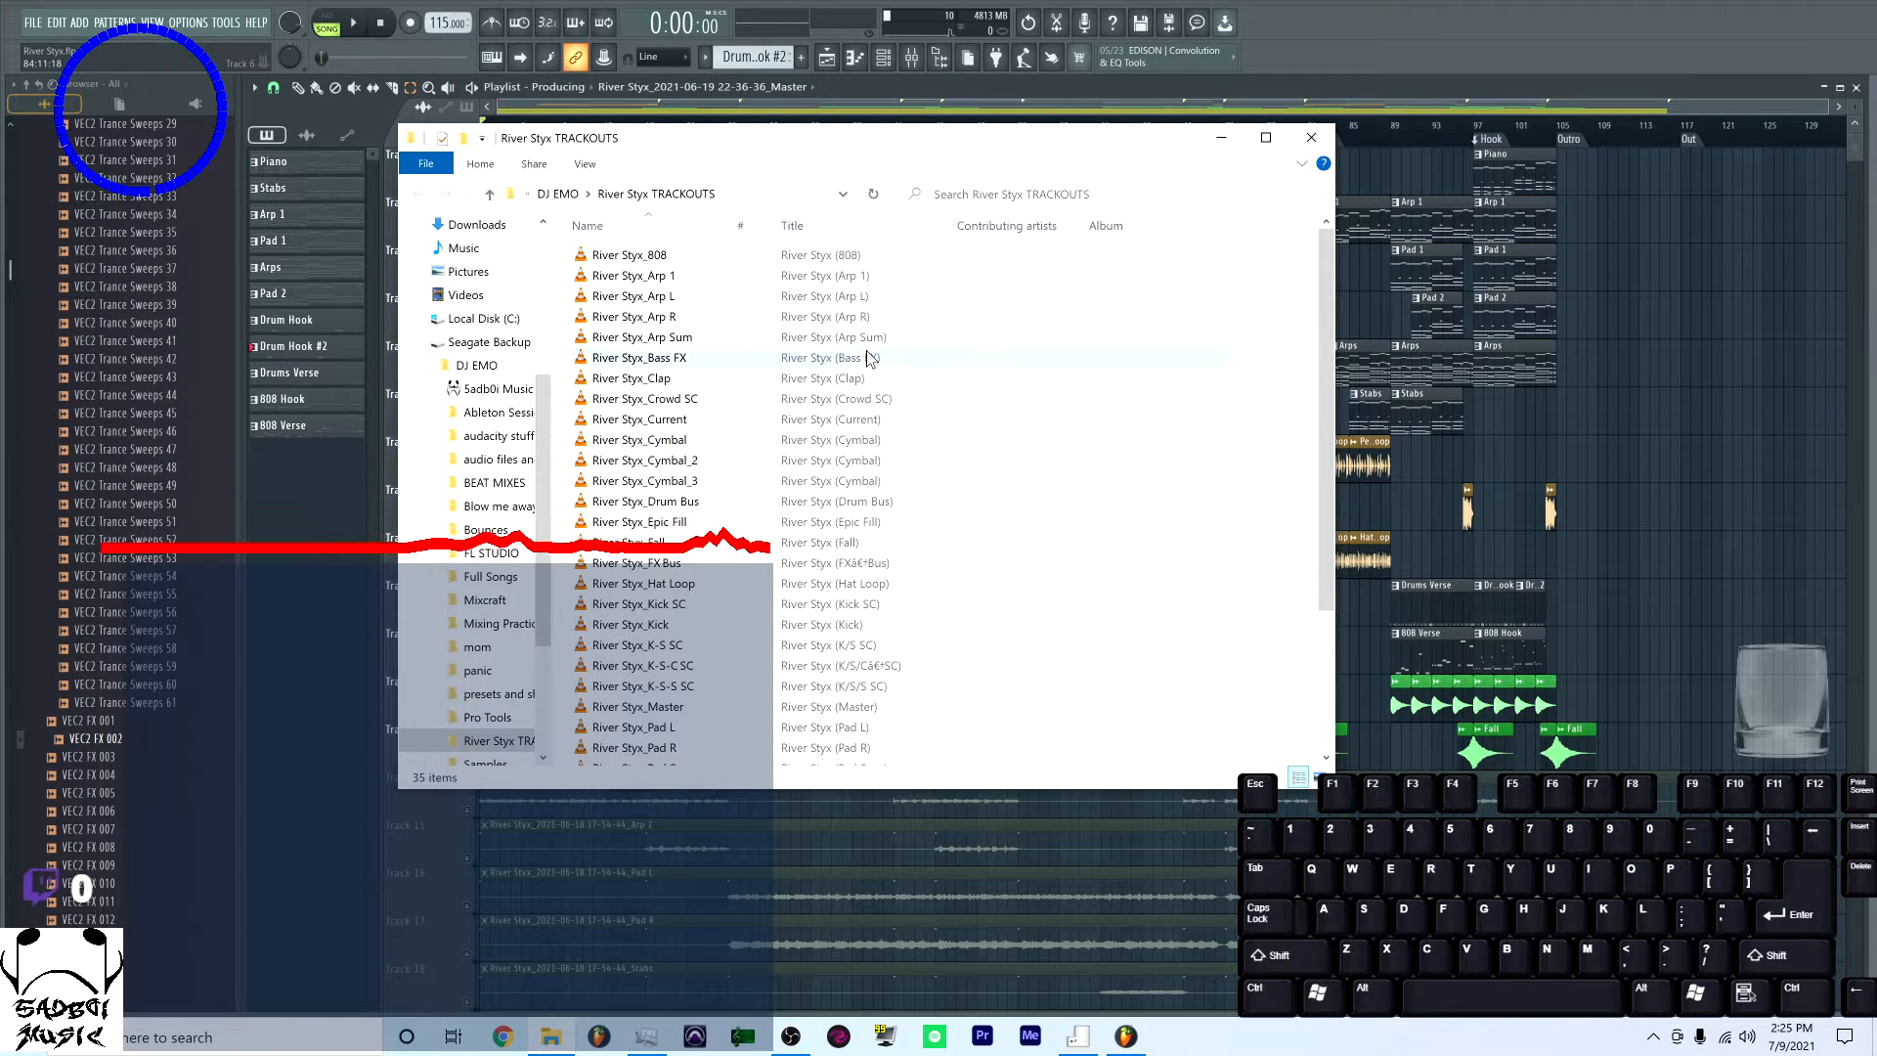
left_click(711, 423)
scroll(782, 489, "down", 3)
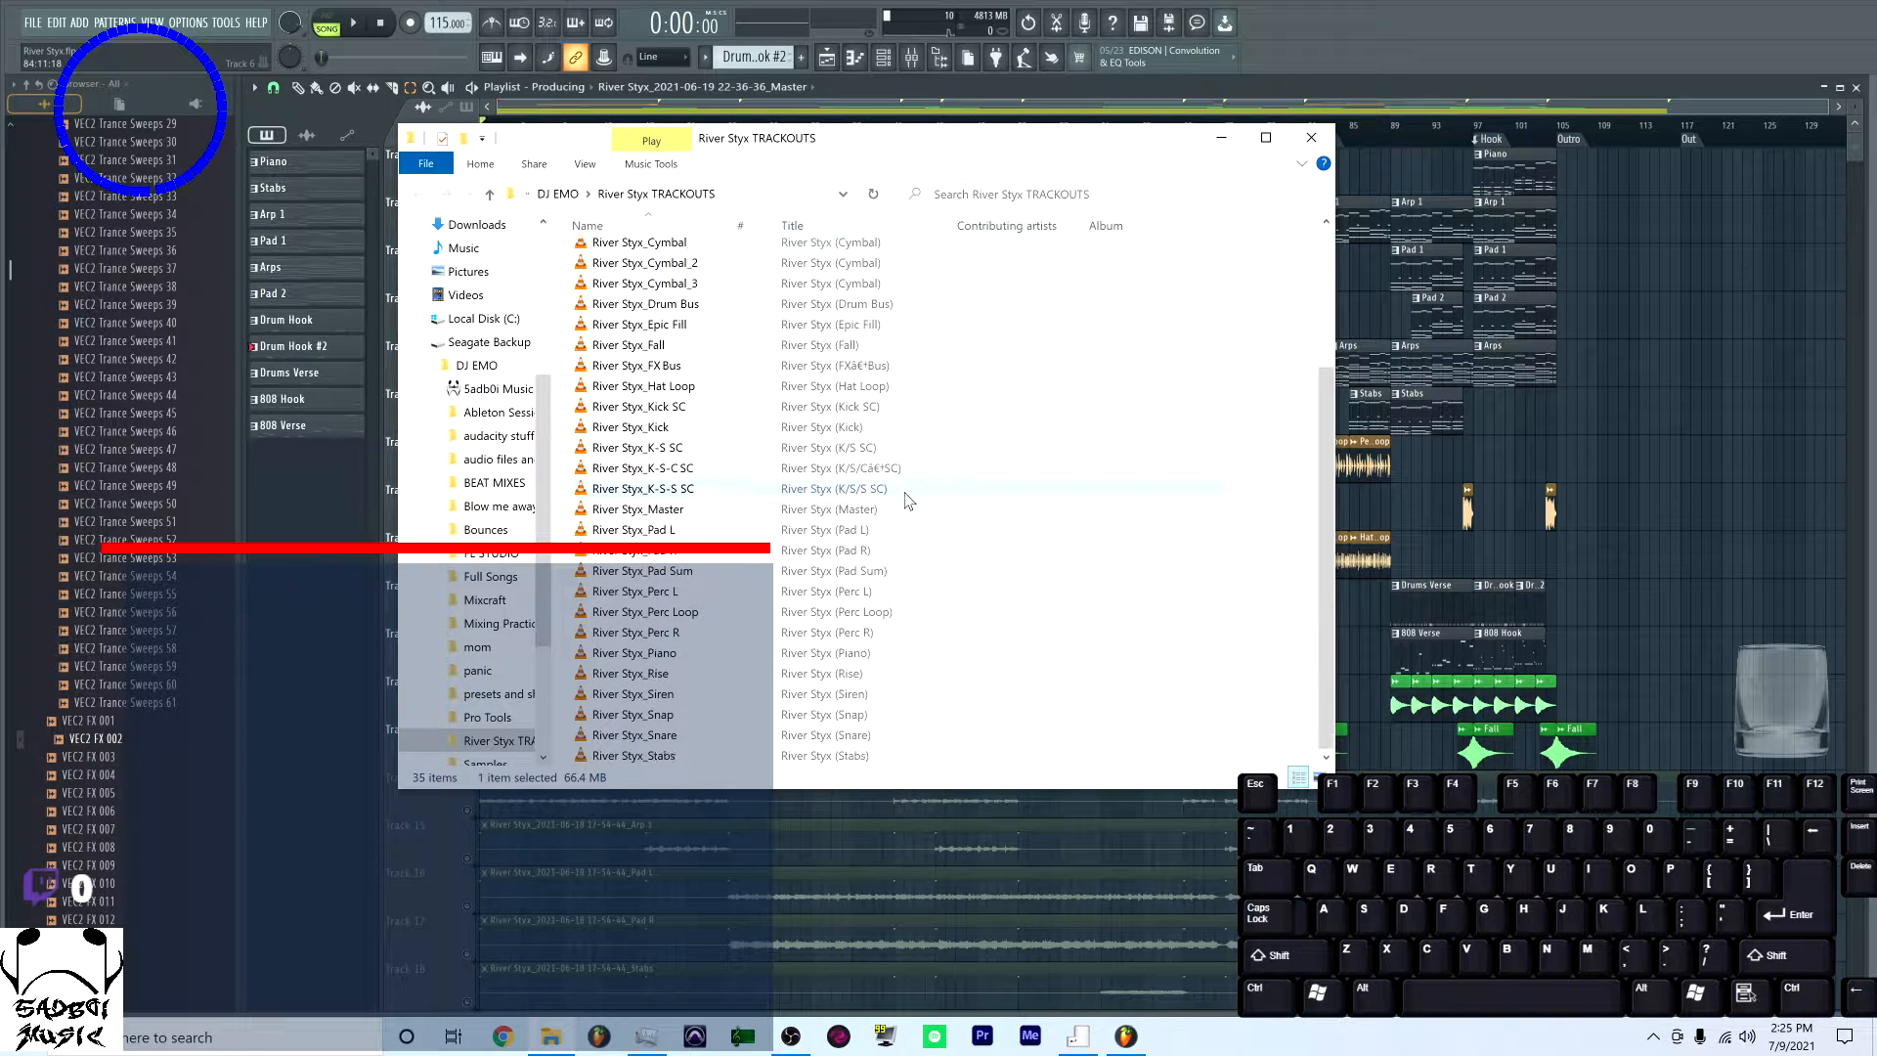
left_click(768, 508, "ctrl")
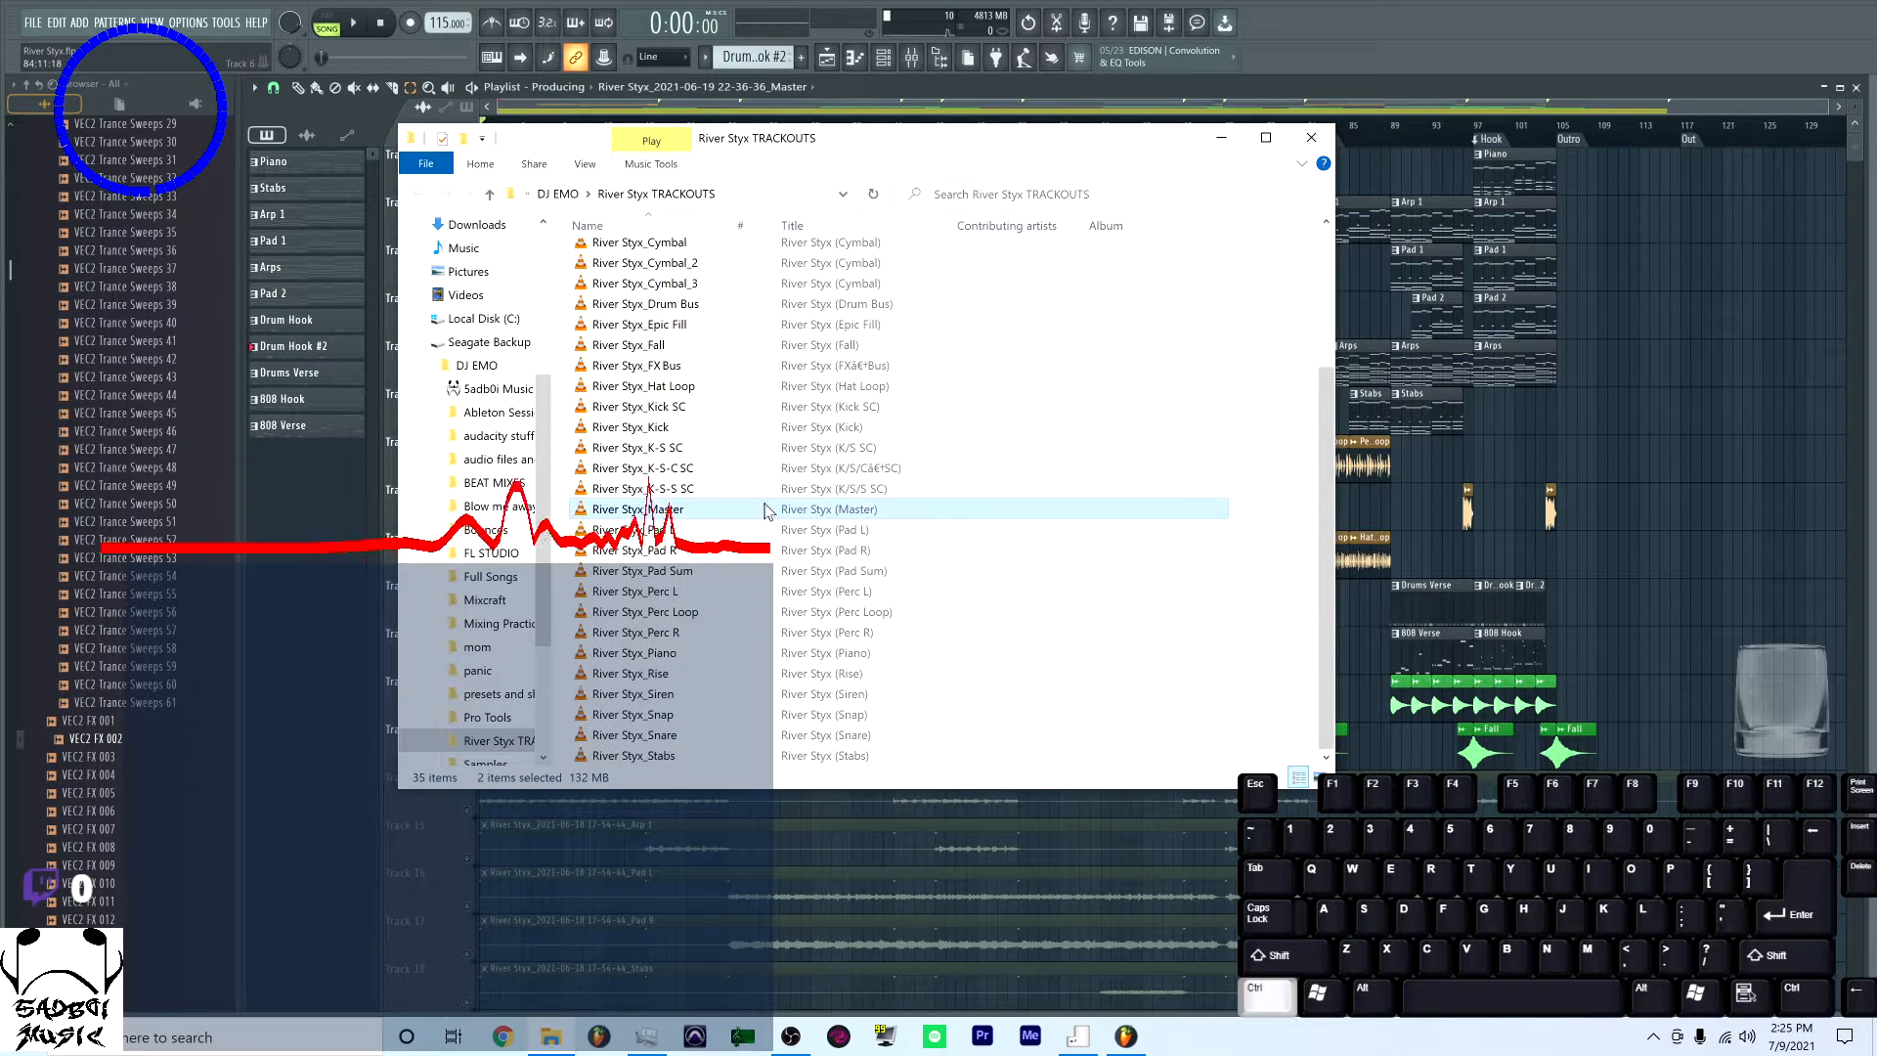
scroll(916, 488, "up", 3)
key("Delete")
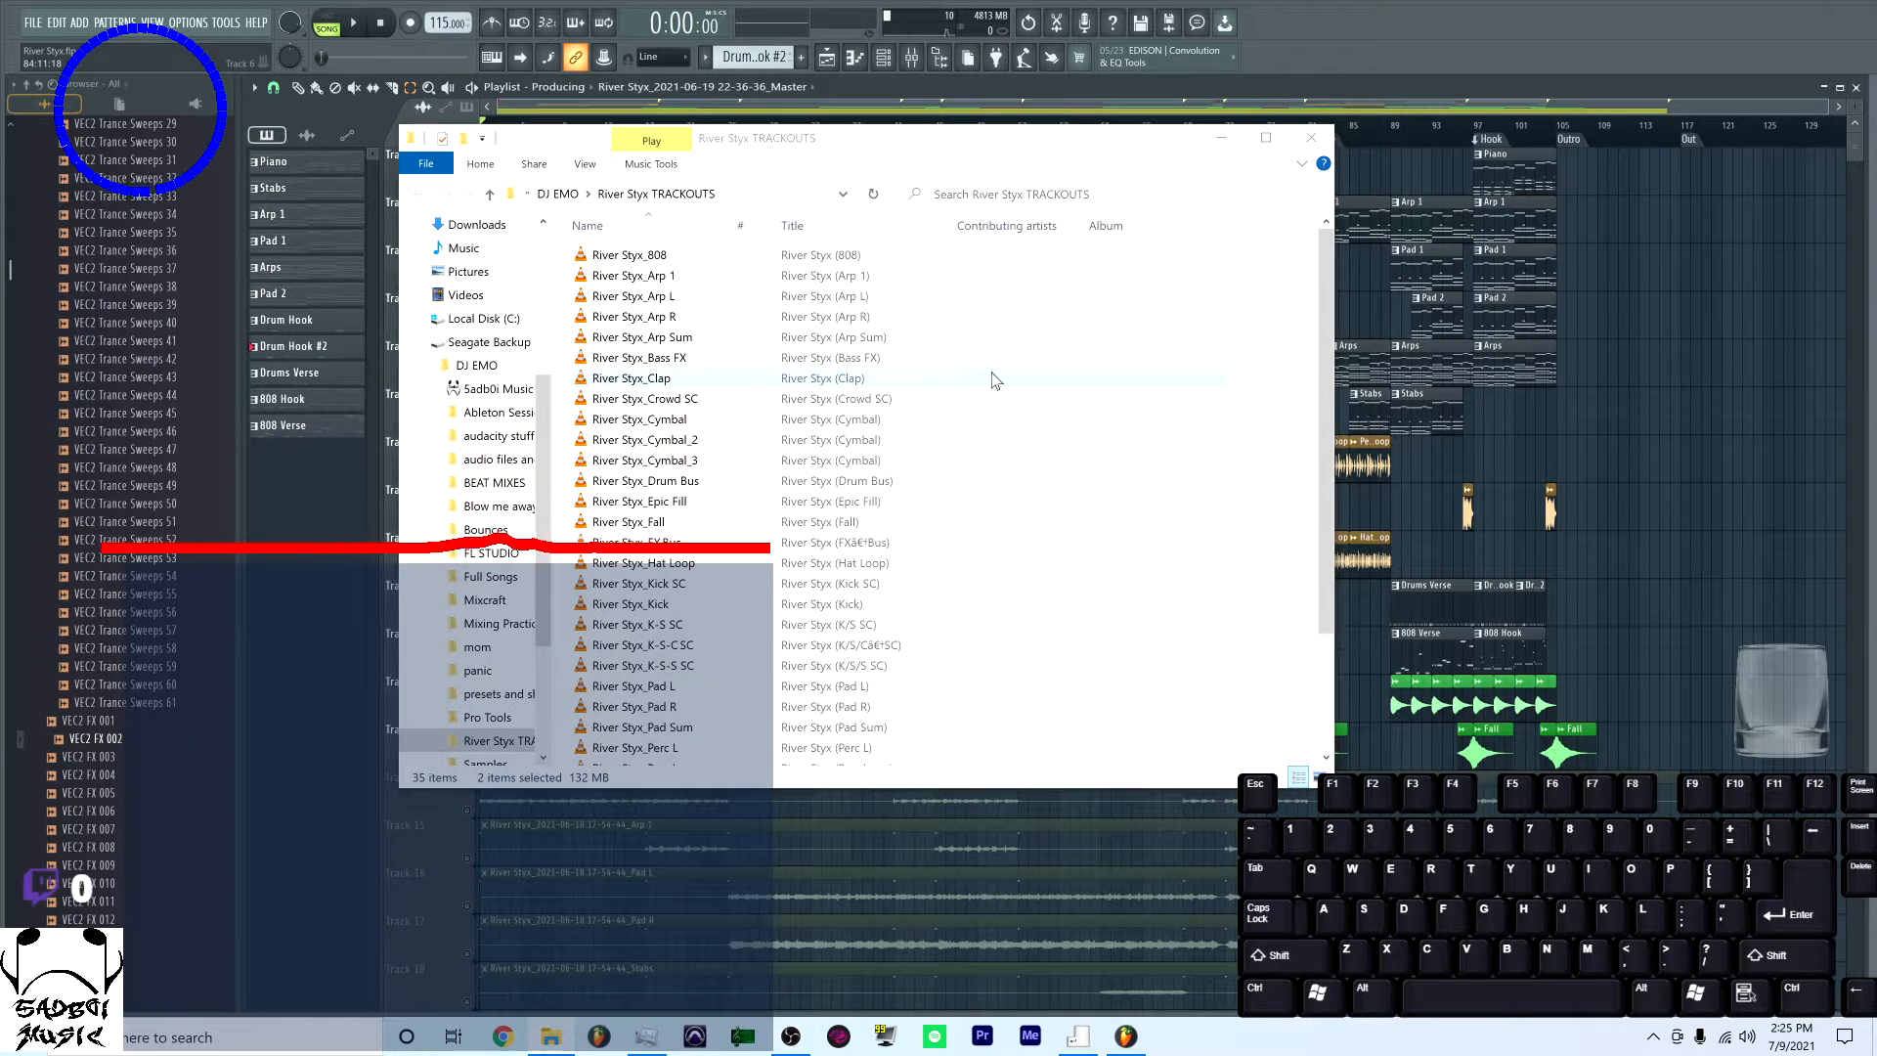
Delete the River Styx_Pad L and River Styx_Pad R files from the trackouts folder
scroll(860, 586, "down", 3)
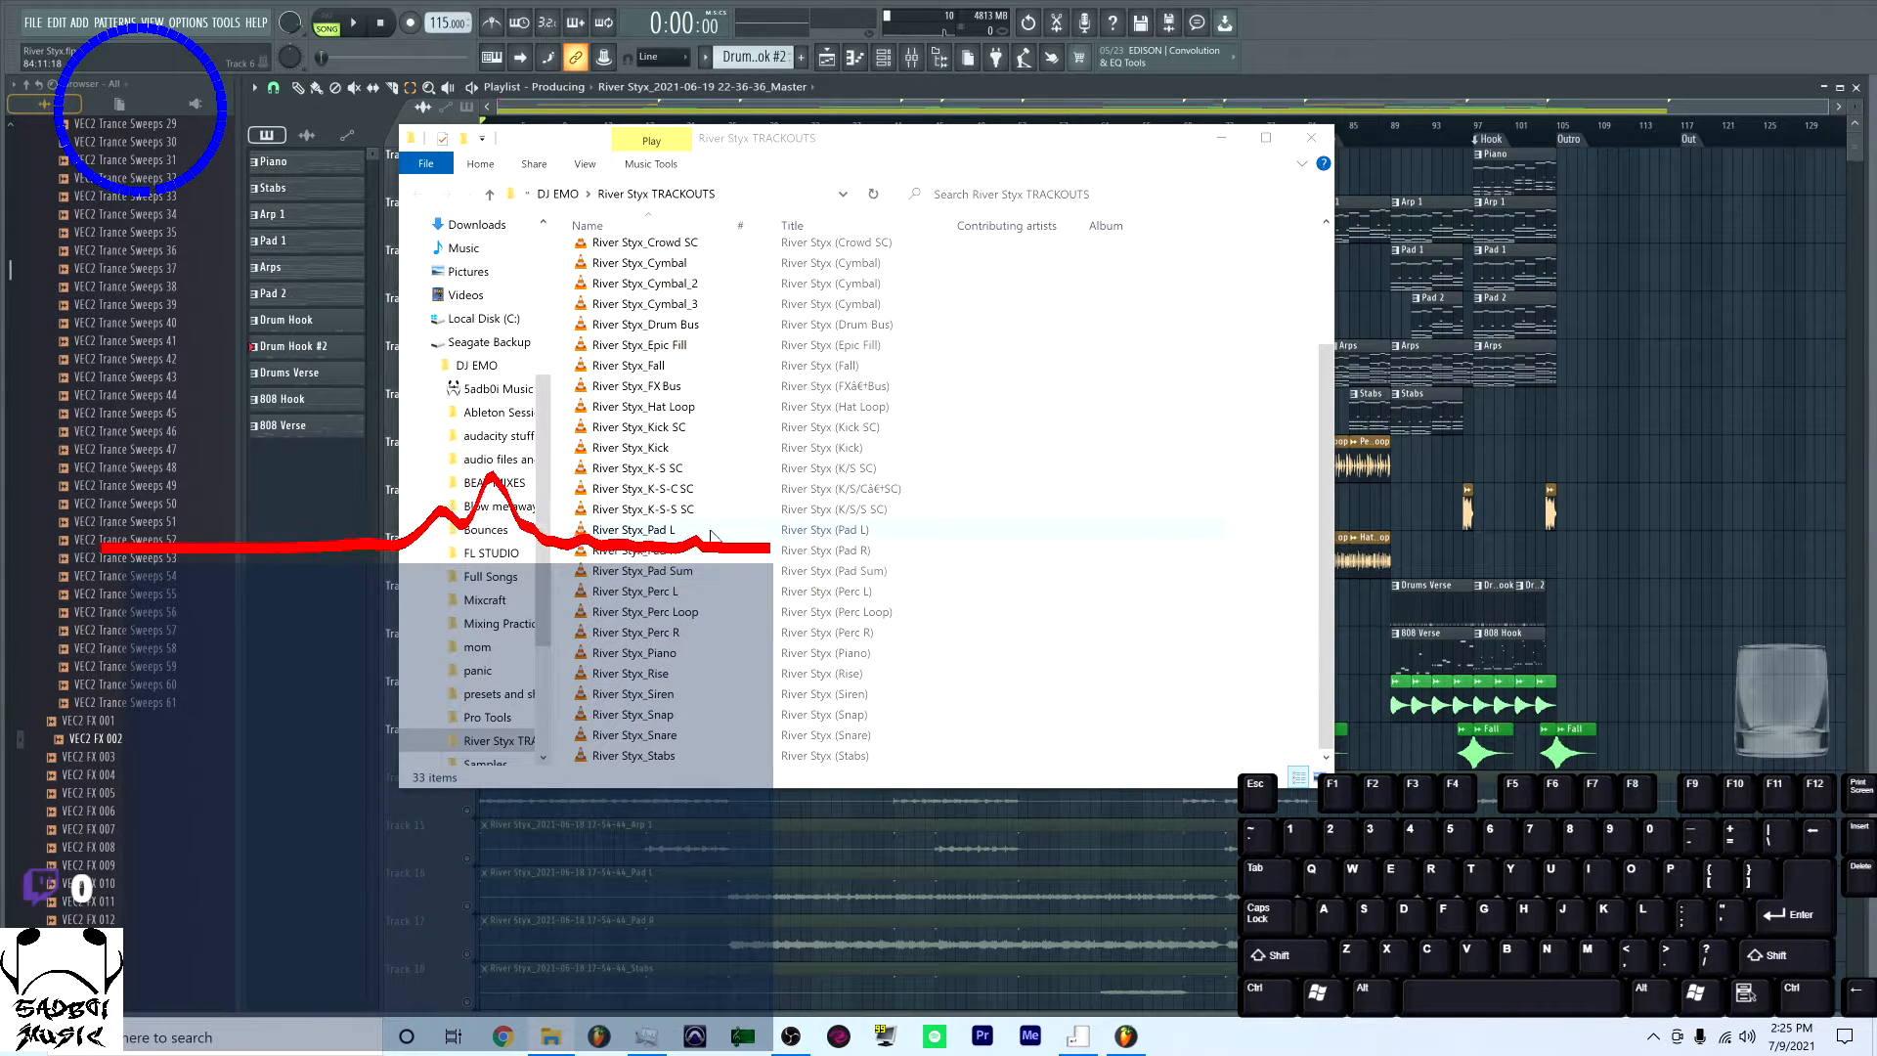
left_click(665, 529)
left_click(695, 554, "shift")
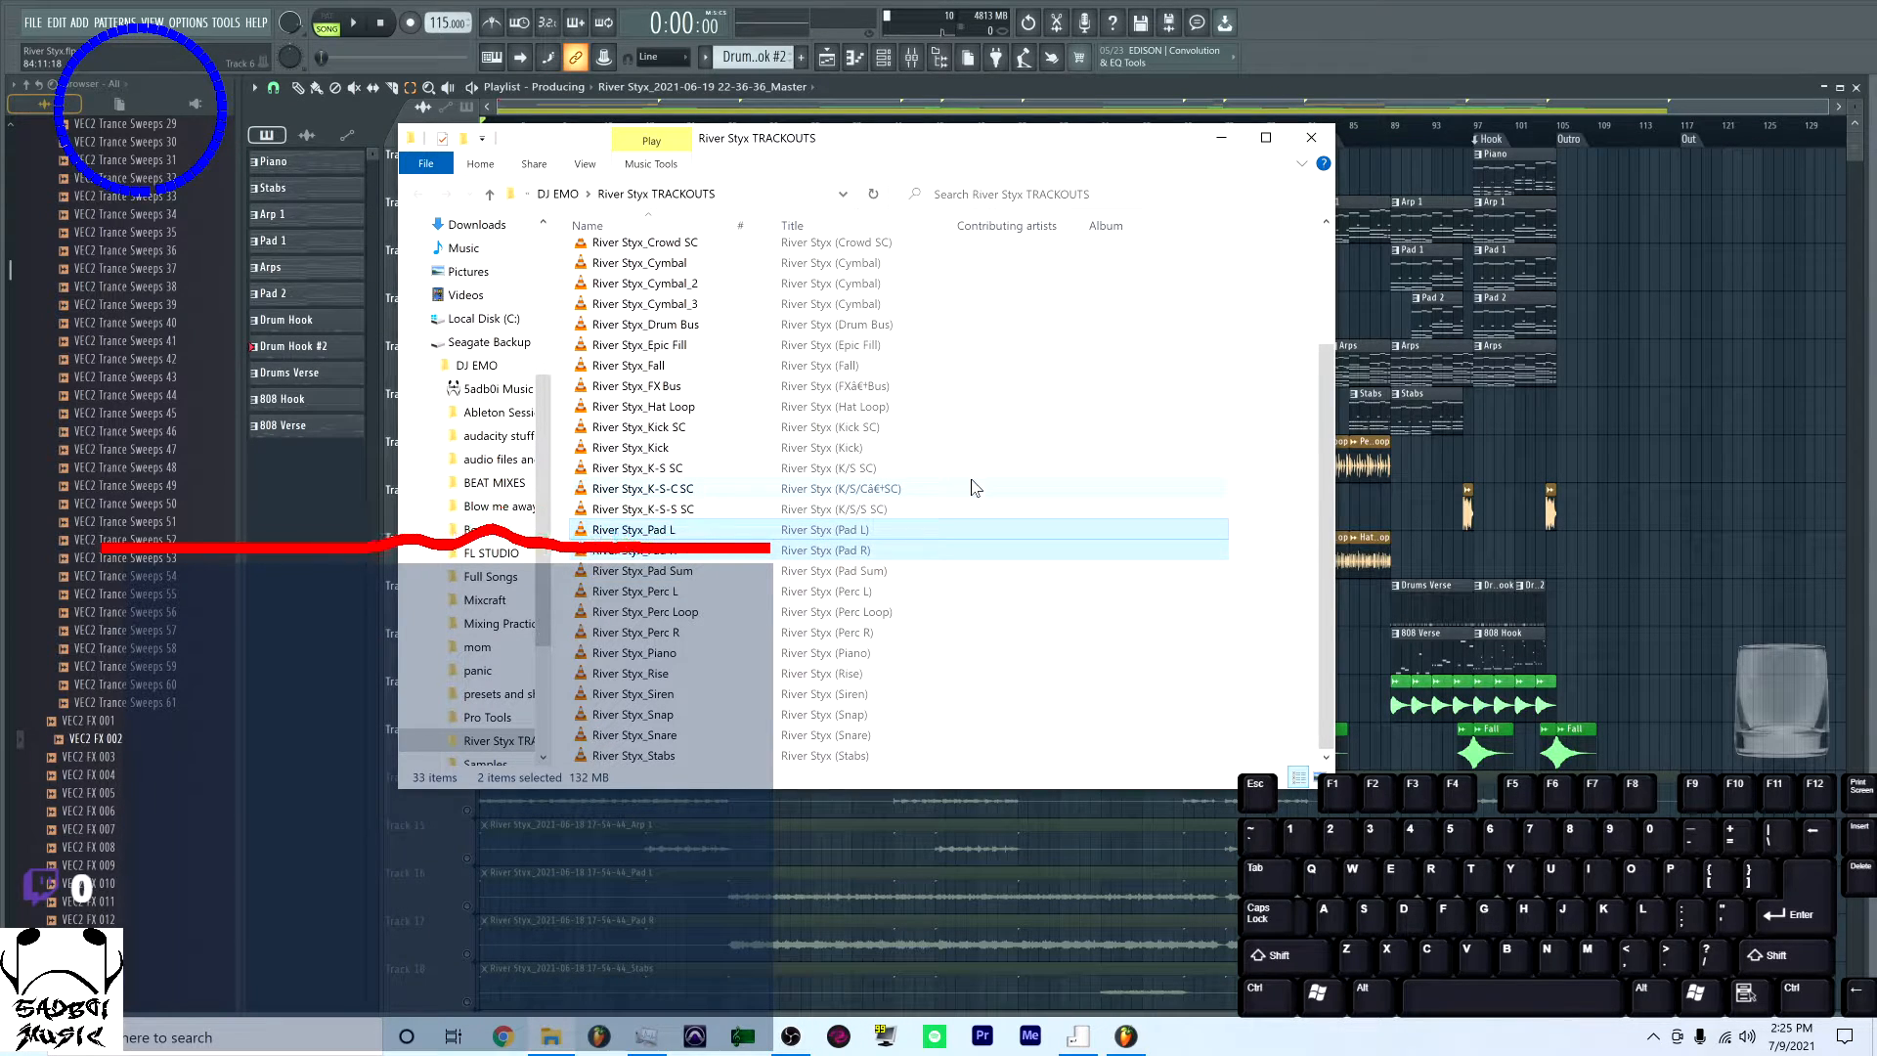
key("Delete")
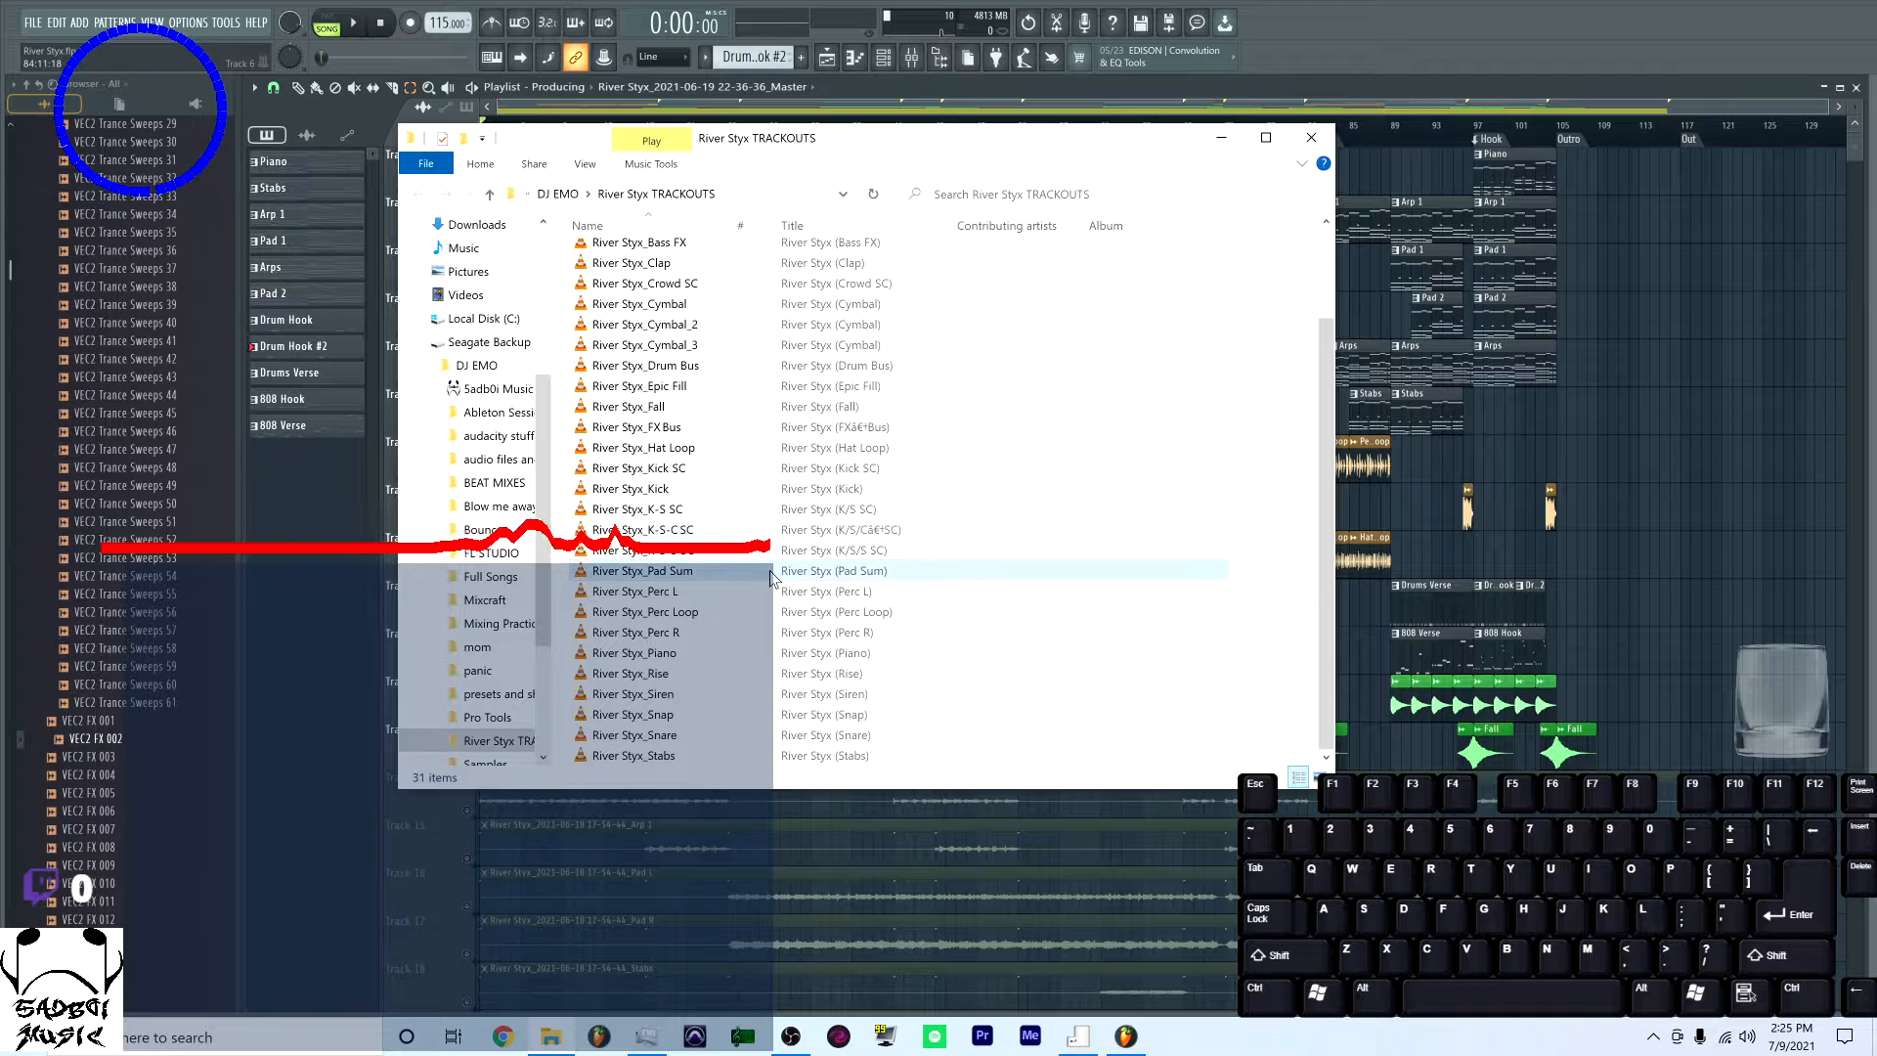
Delete the sidechain files River Styx_K-S SC, K-S-C SC, K-S-S SC and Kick SC from the trackouts folder
left_click(756, 552)
left_click(733, 515, "shift")
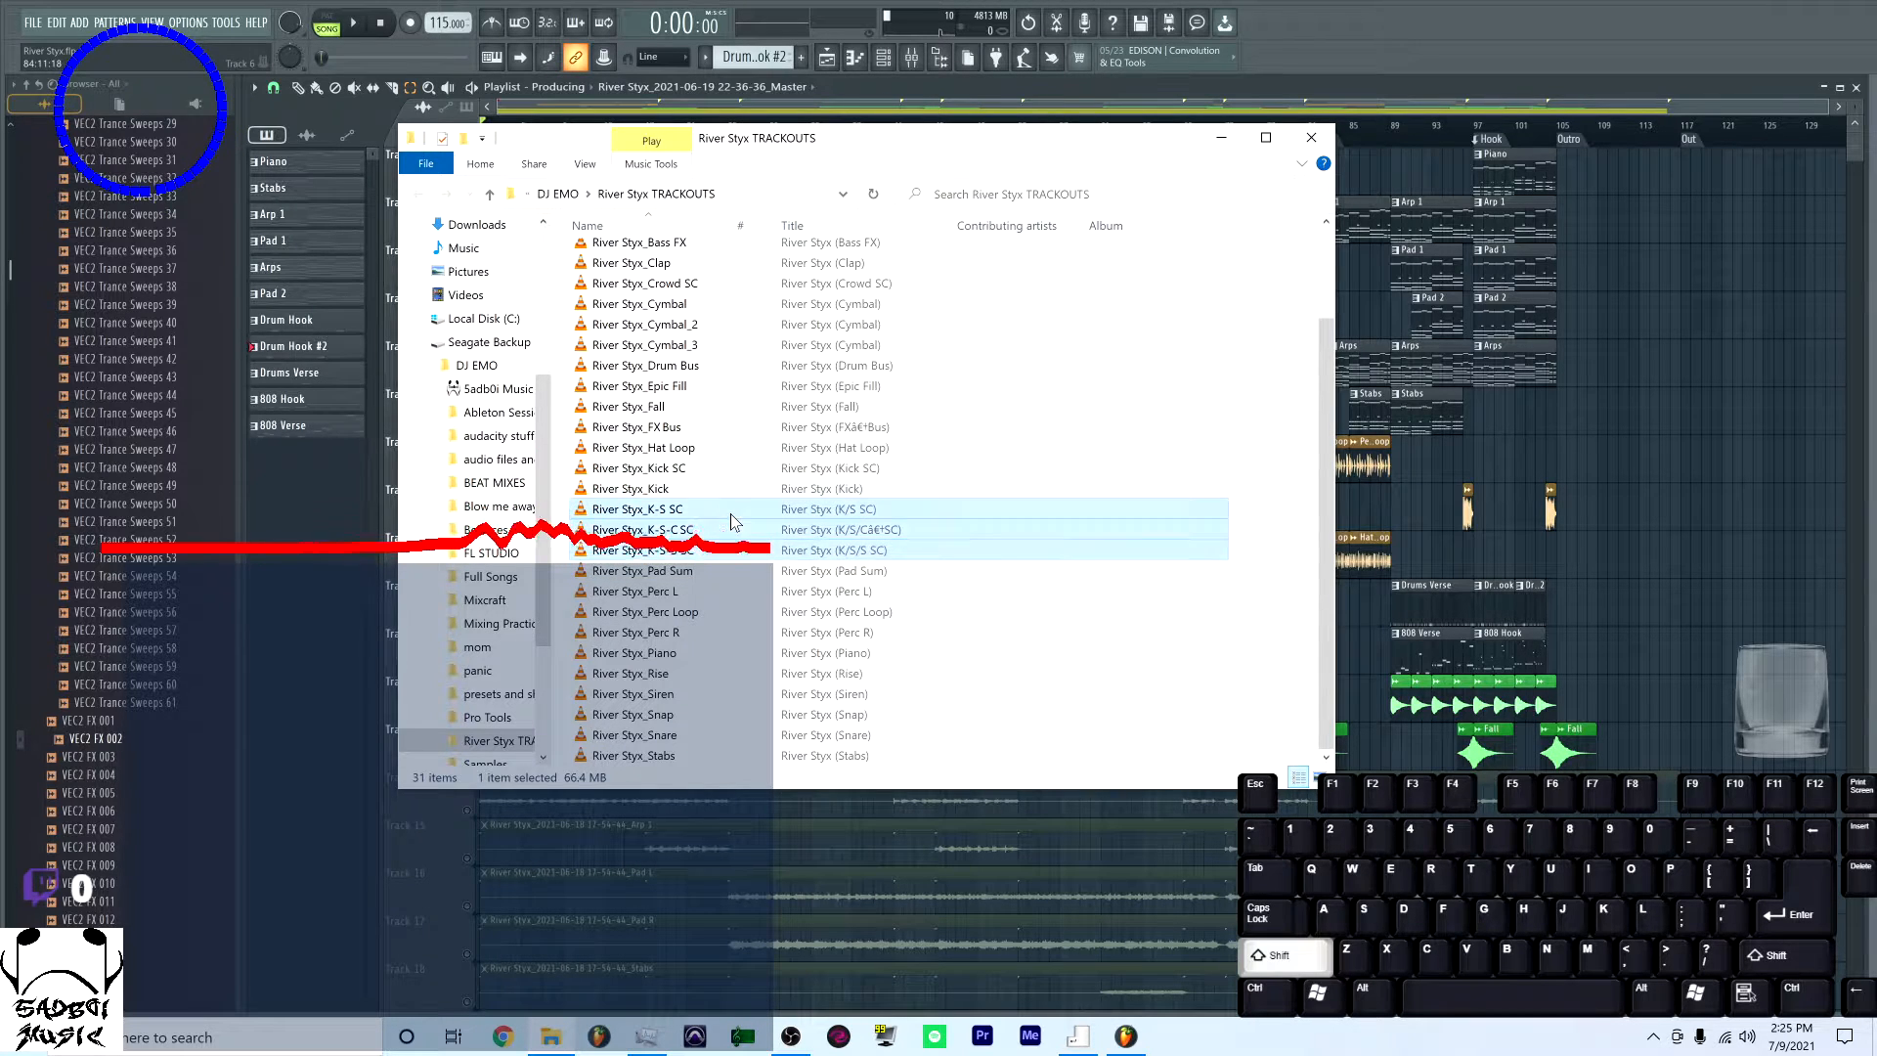
left_click(841, 469, "ctrl")
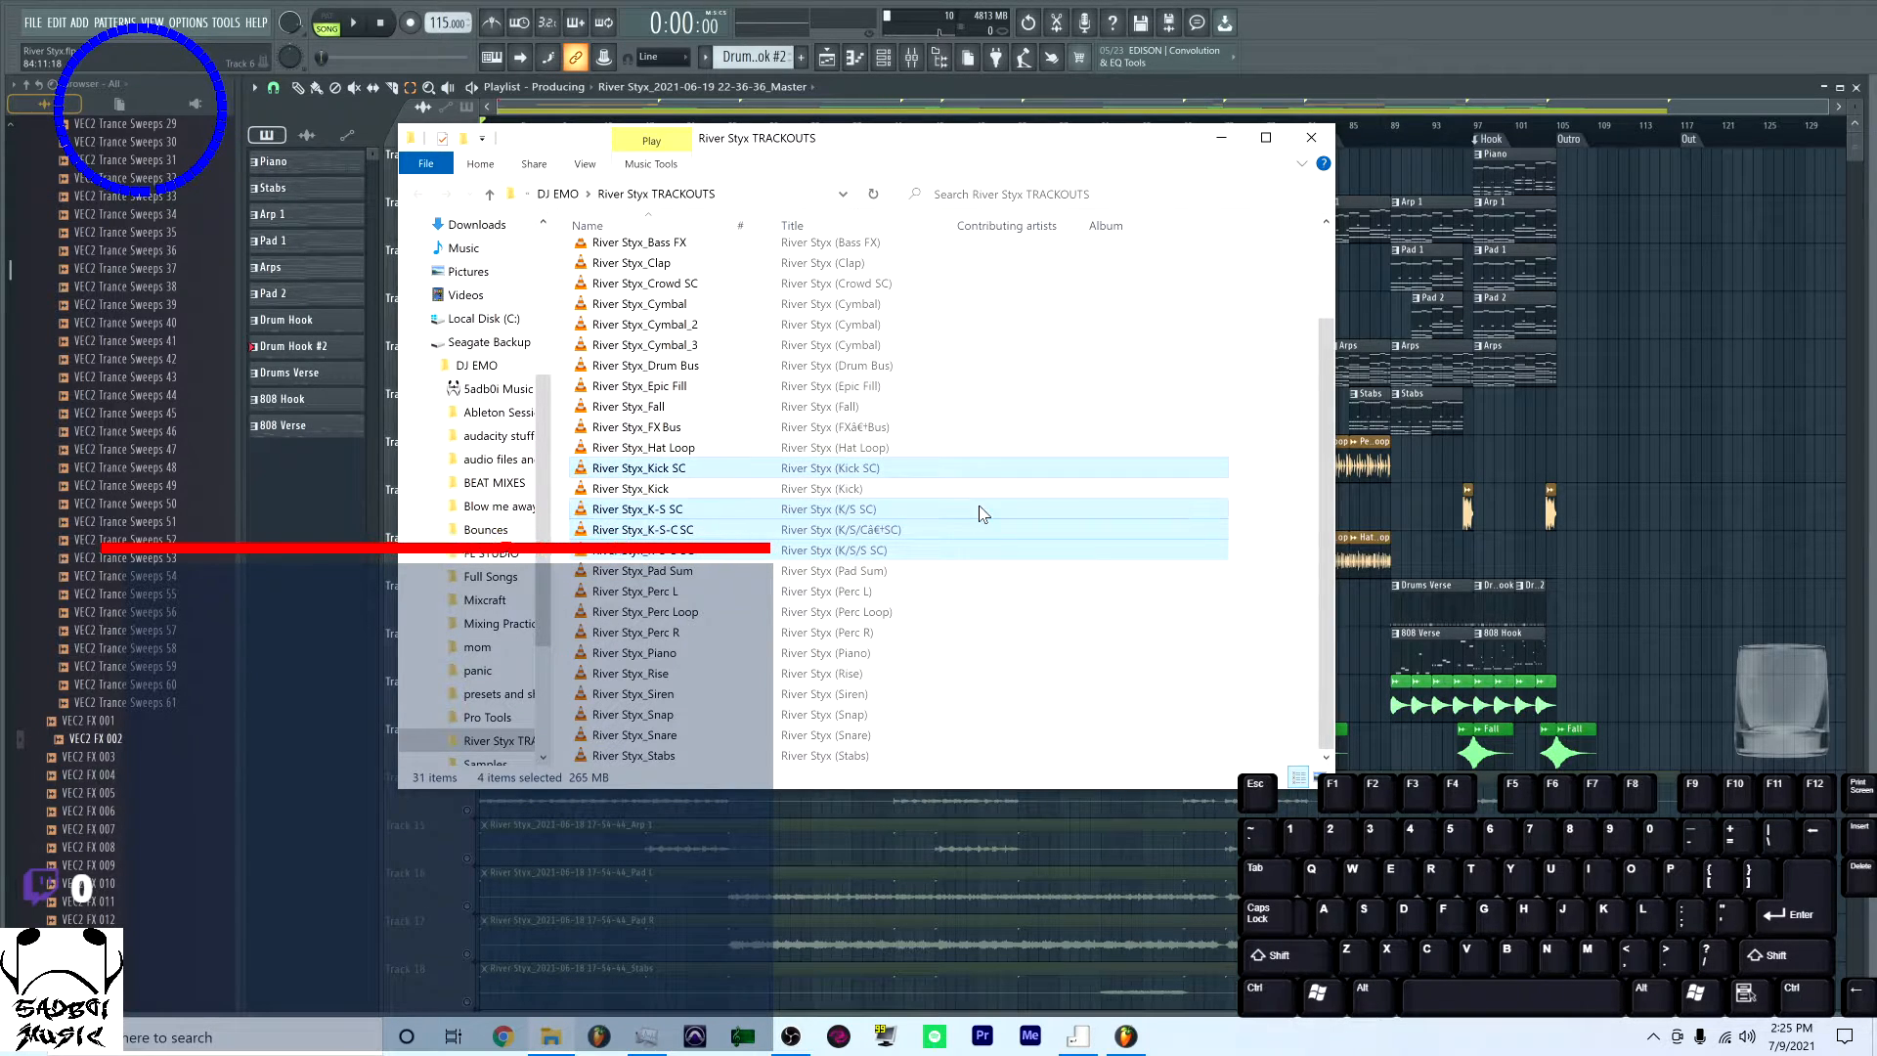
key("Delete")
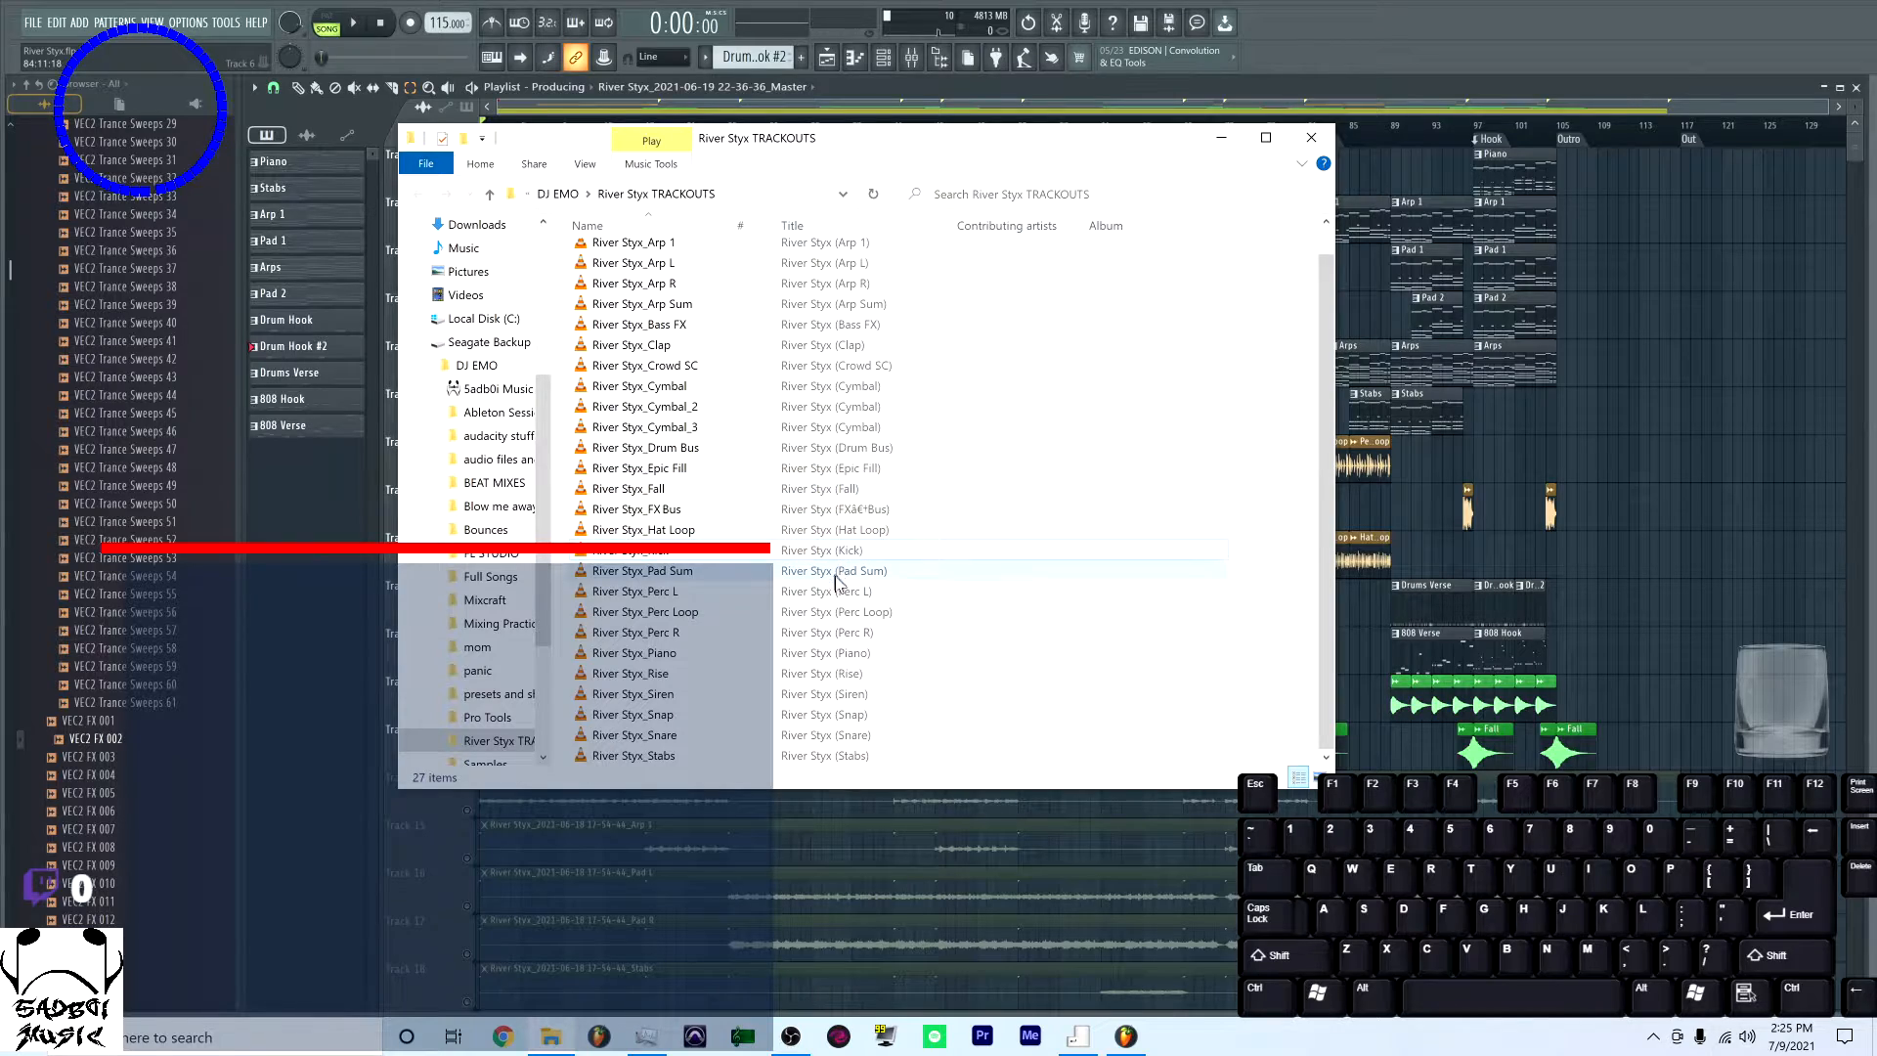
Go up to the DJ EMO folder and locate the River Styx TRACKOUTS folder
scroll(836, 577, "up", 1)
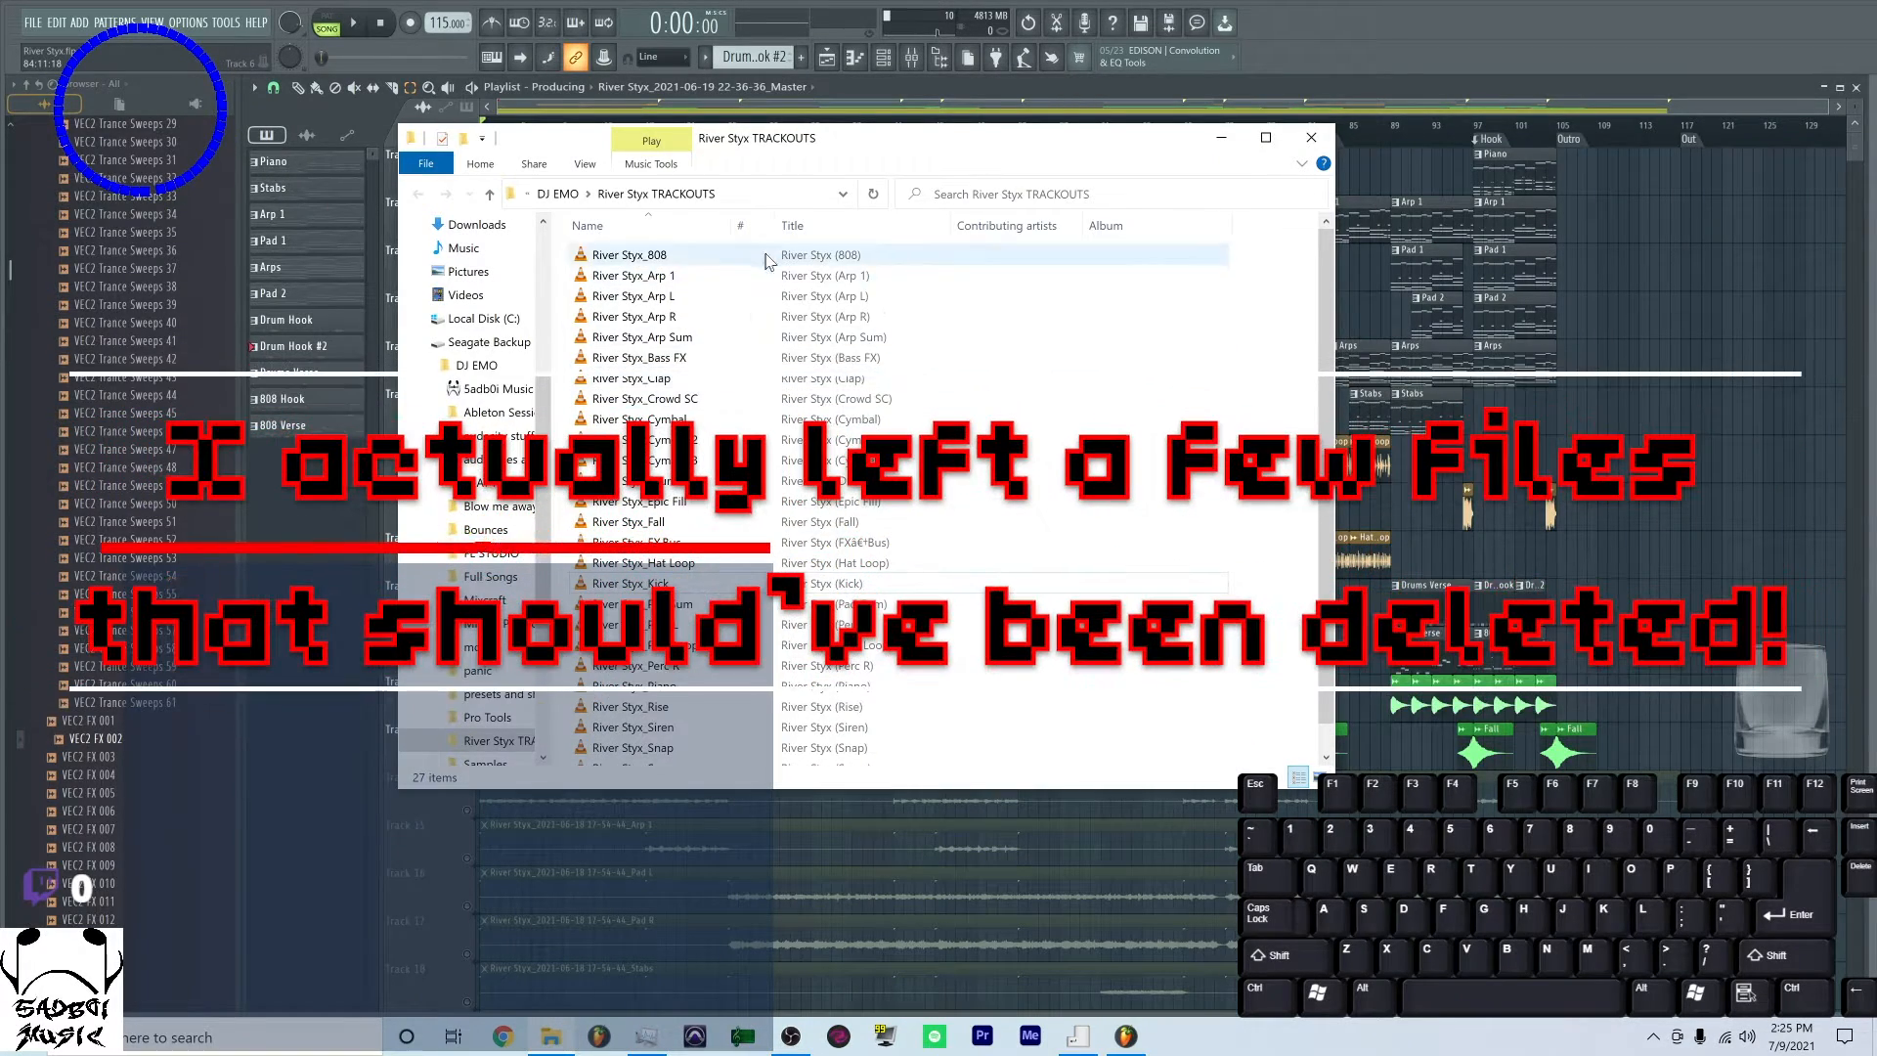
left_click(564, 195)
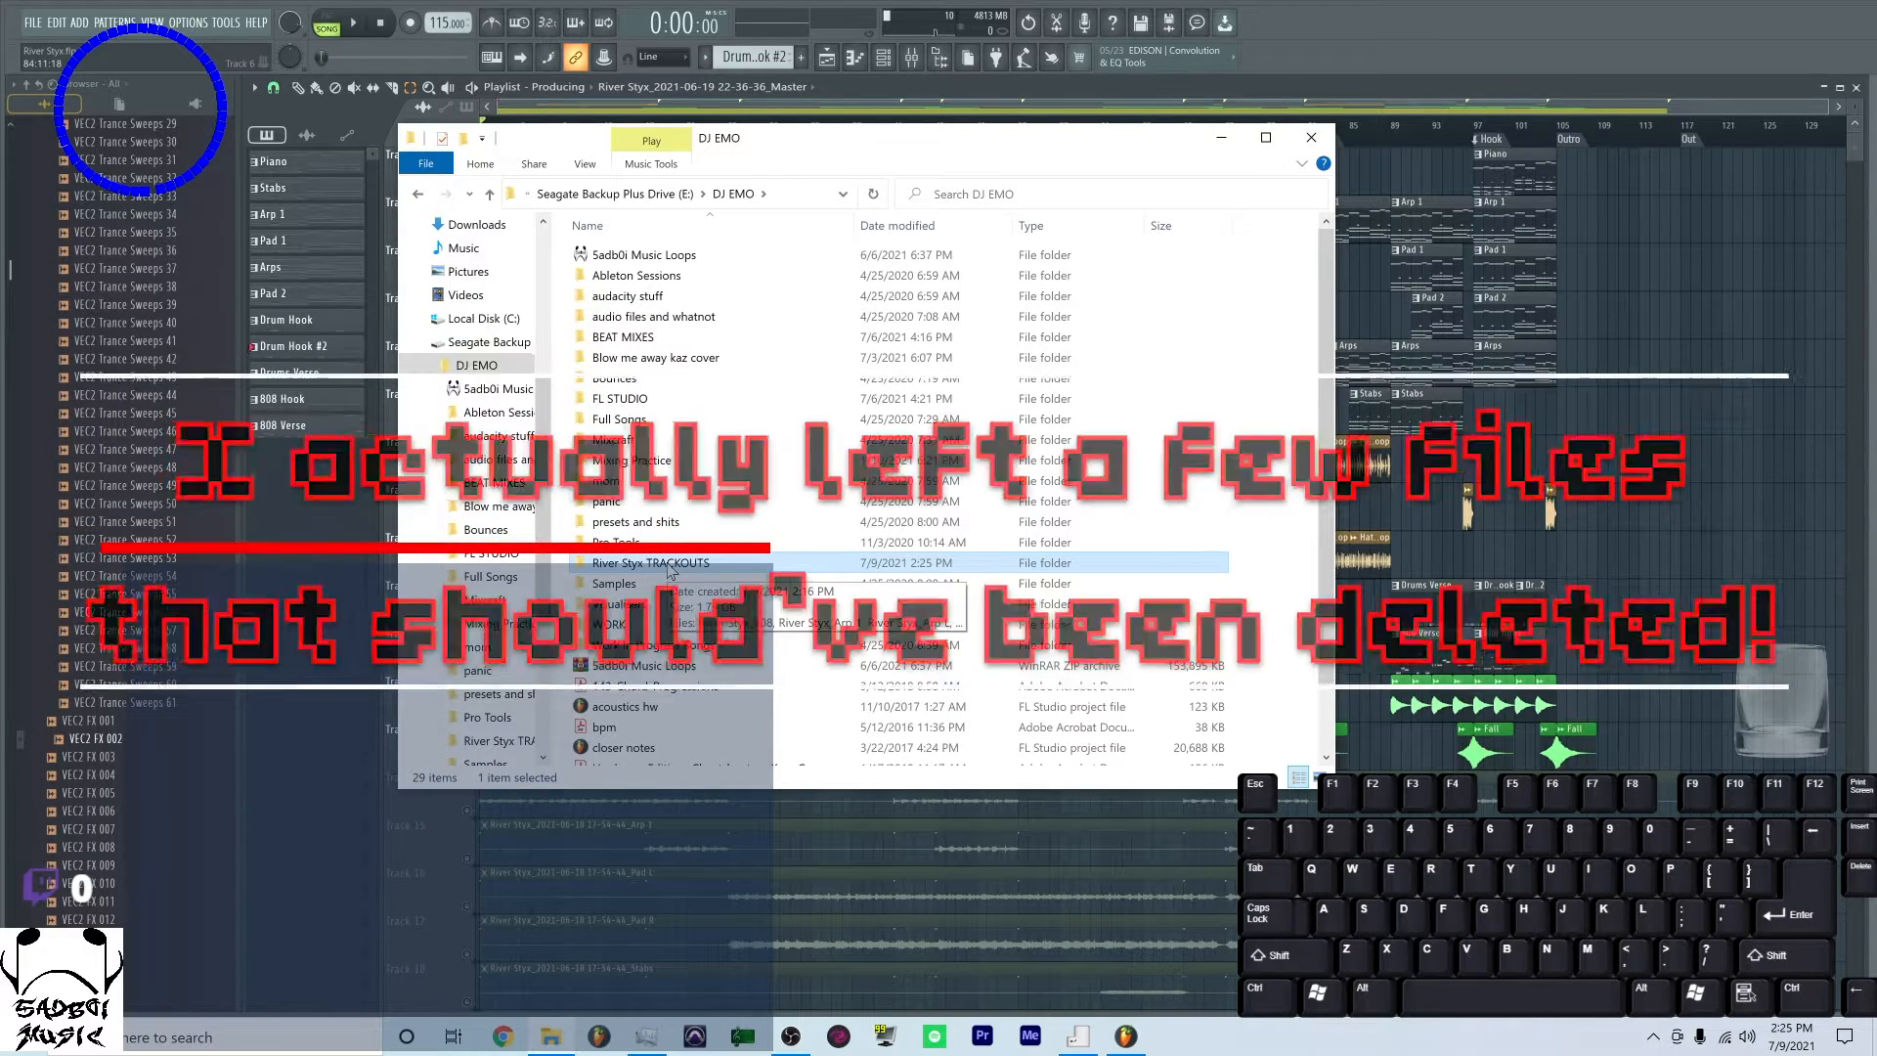
scroll(670, 571, "down", 2)
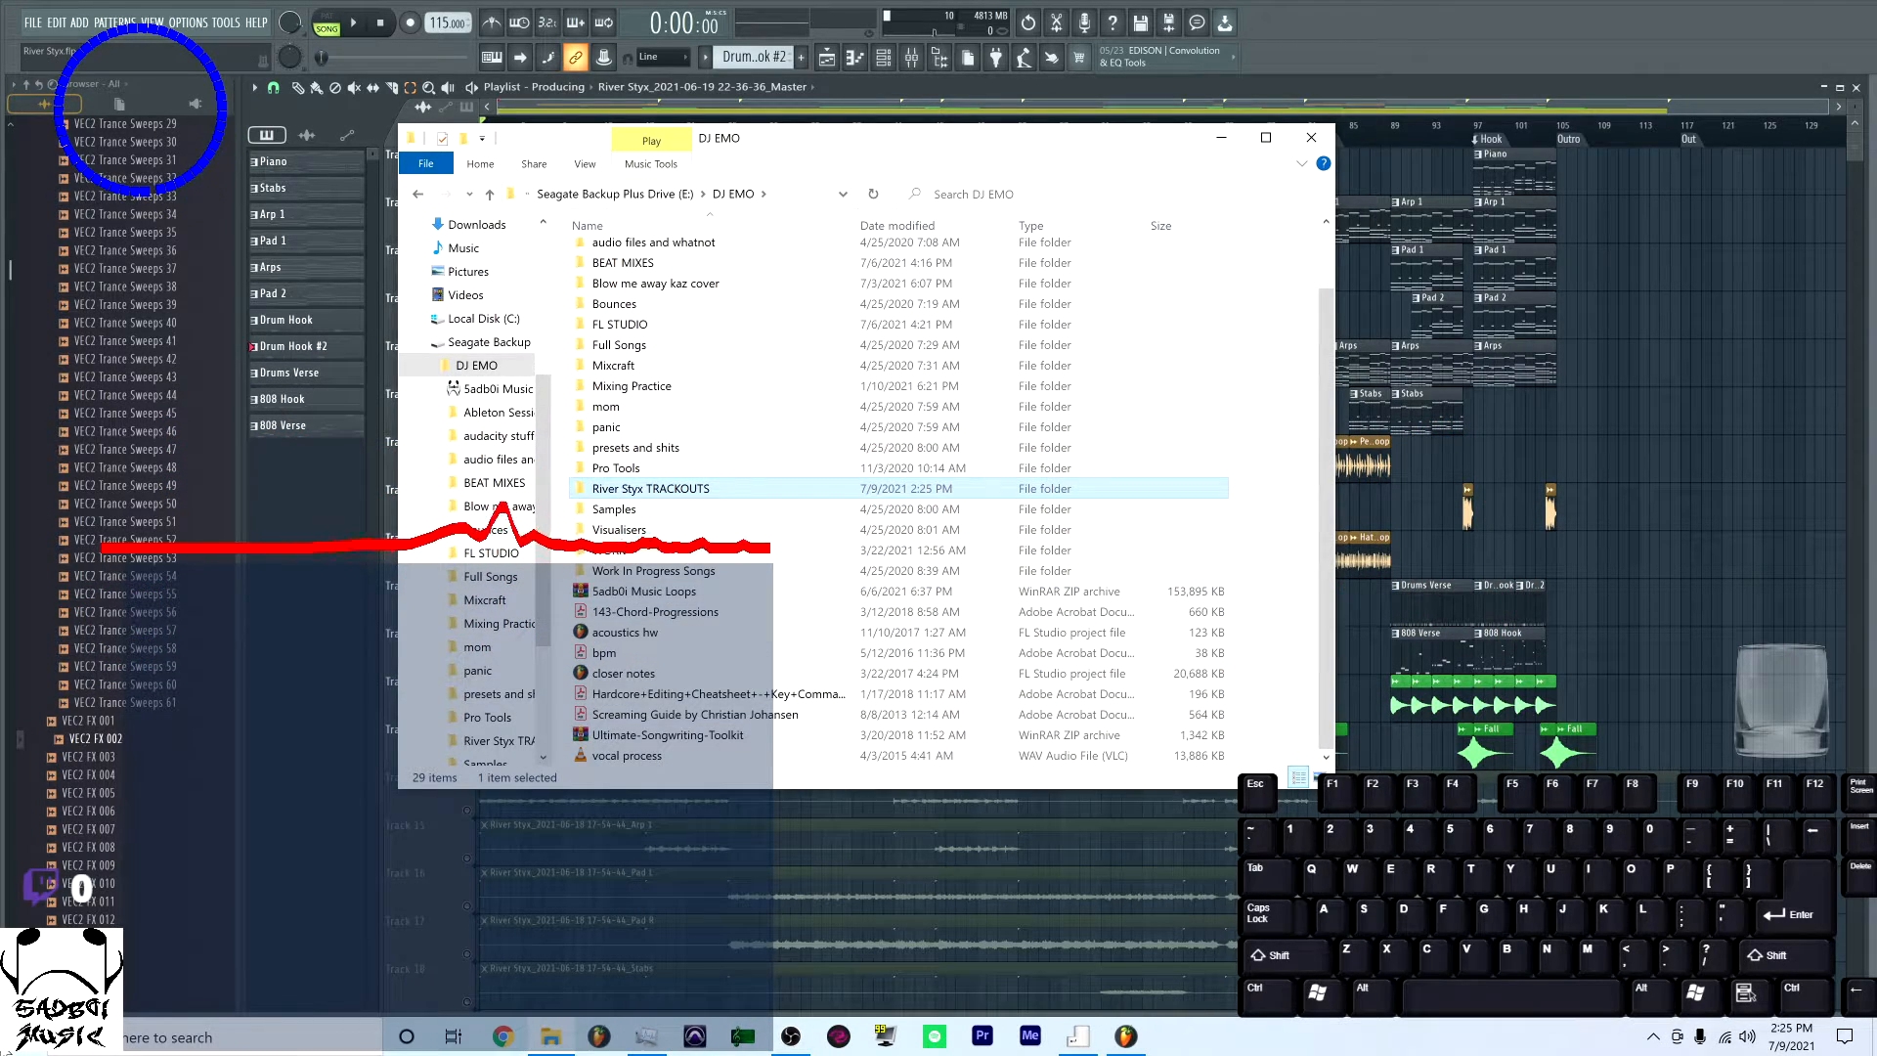
Write the tempo "115BPM" in a blank Notepad document and switch back to the FL Studio playlist
left_click(479, 847)
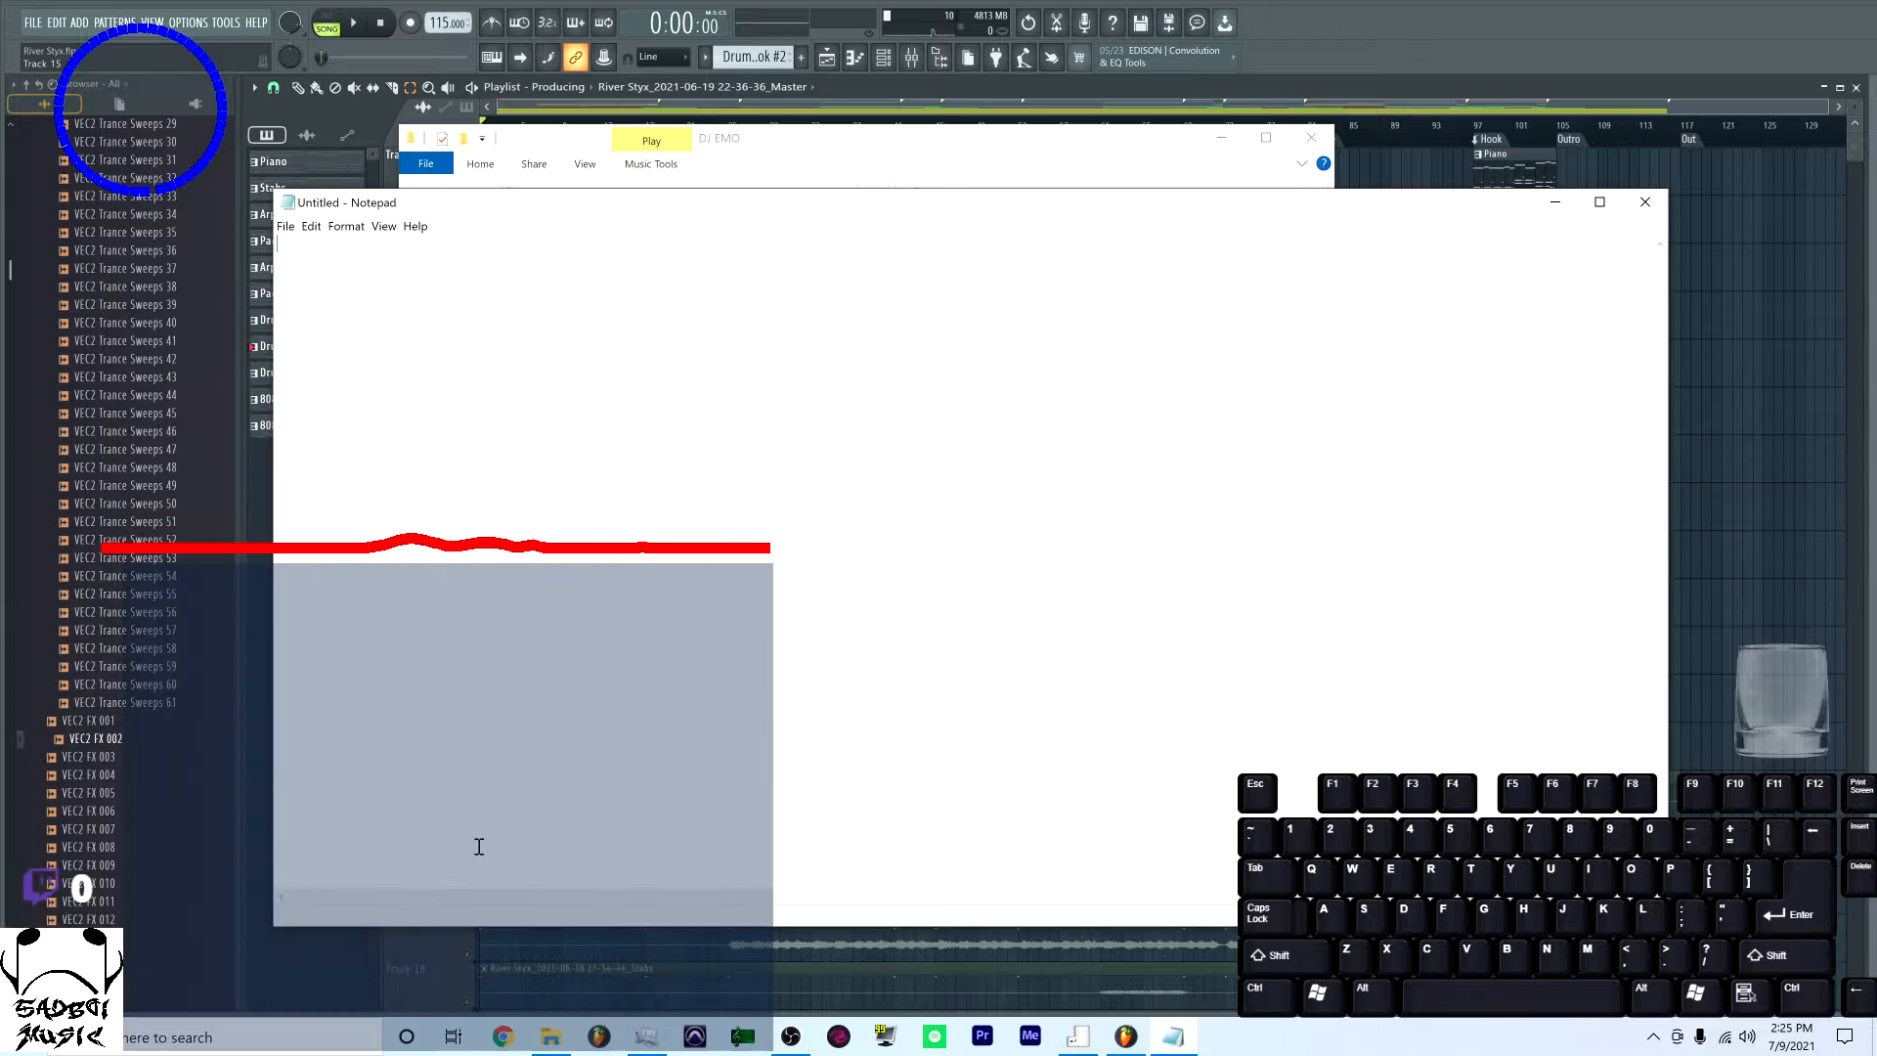
left_click_drag(470, 208, 697, 208)
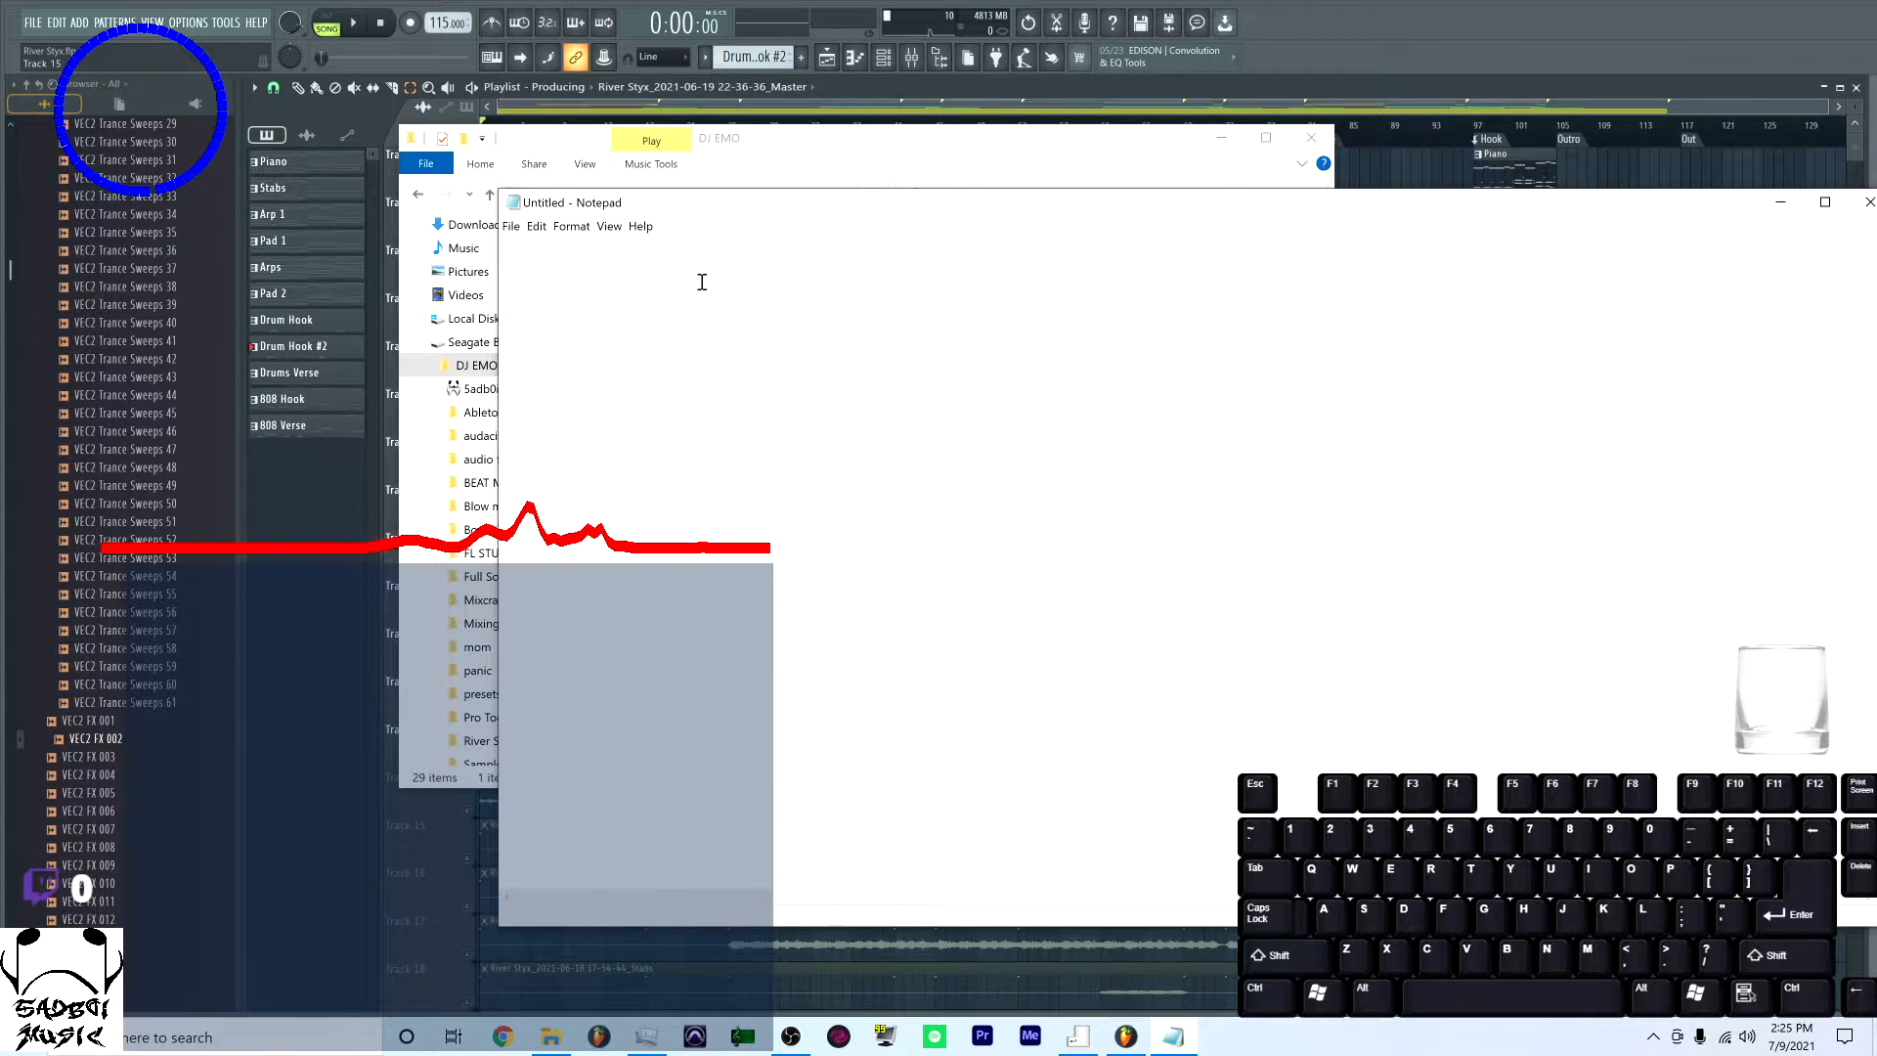
type("115BPM")
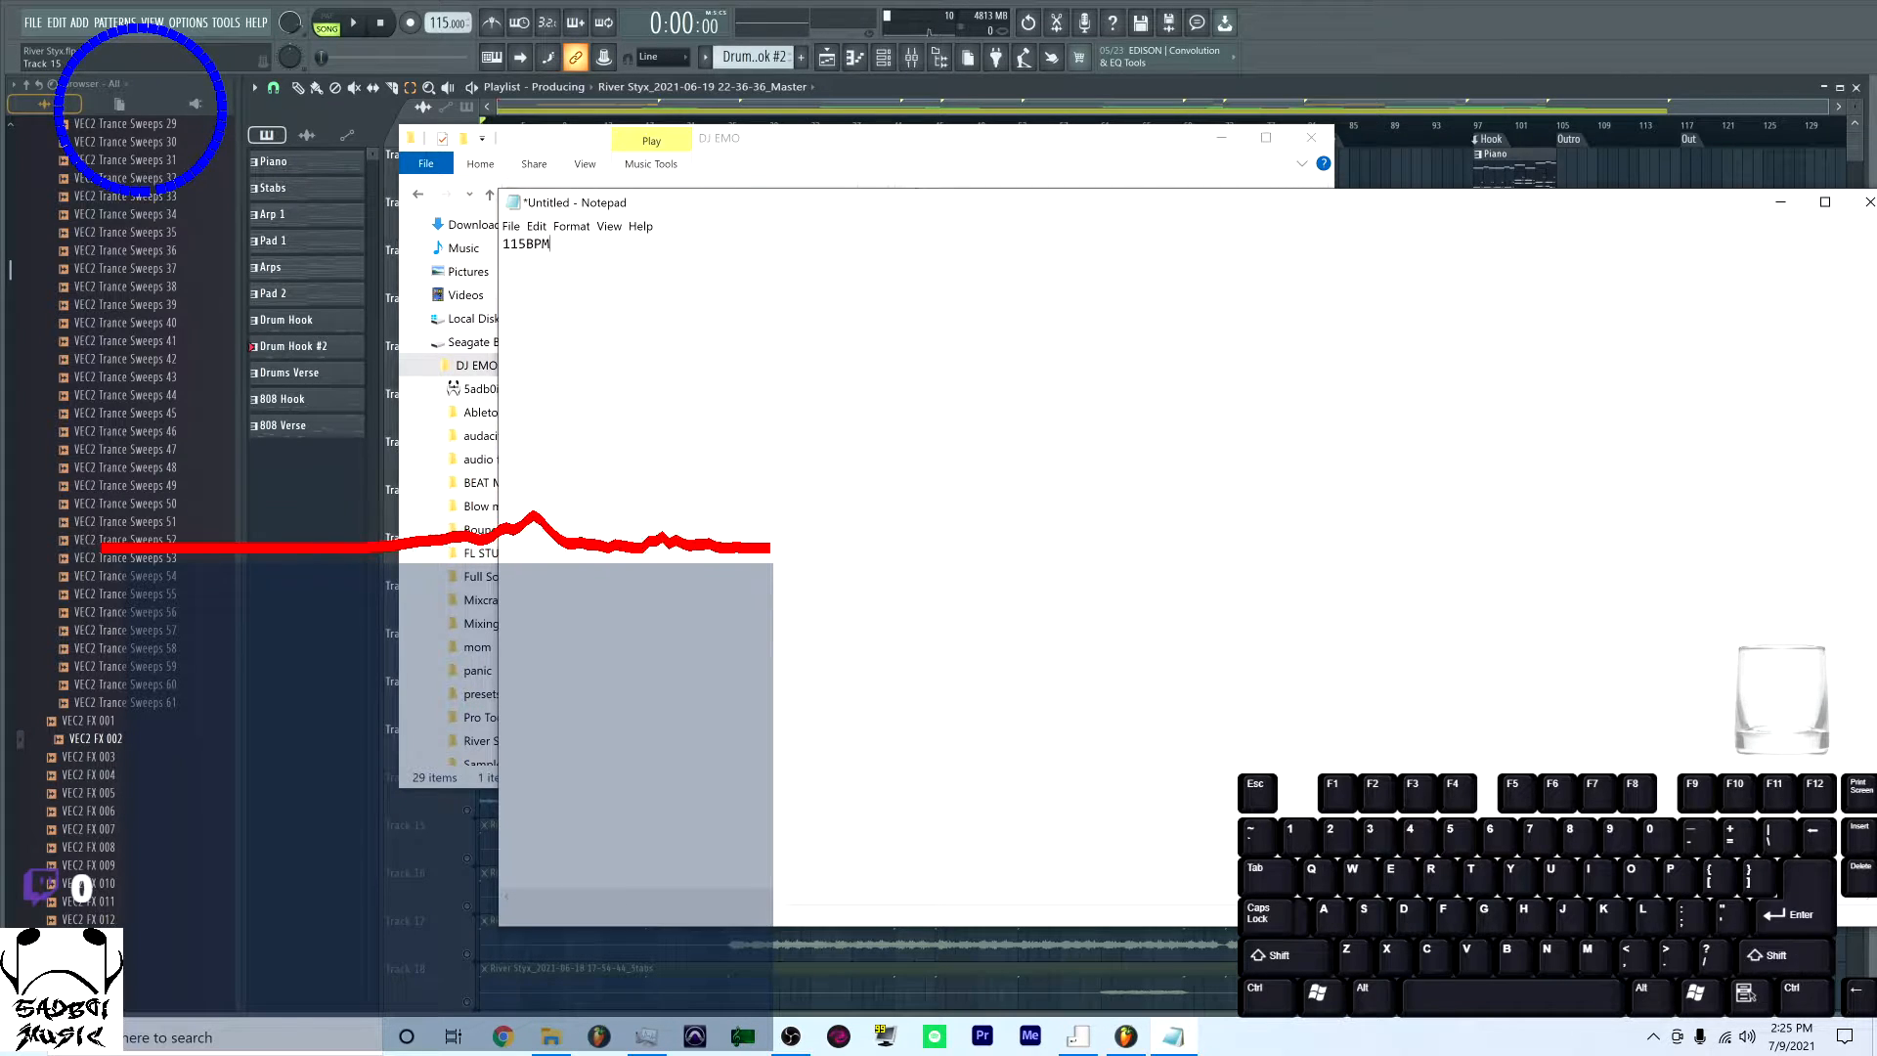
left_click(890, 86)
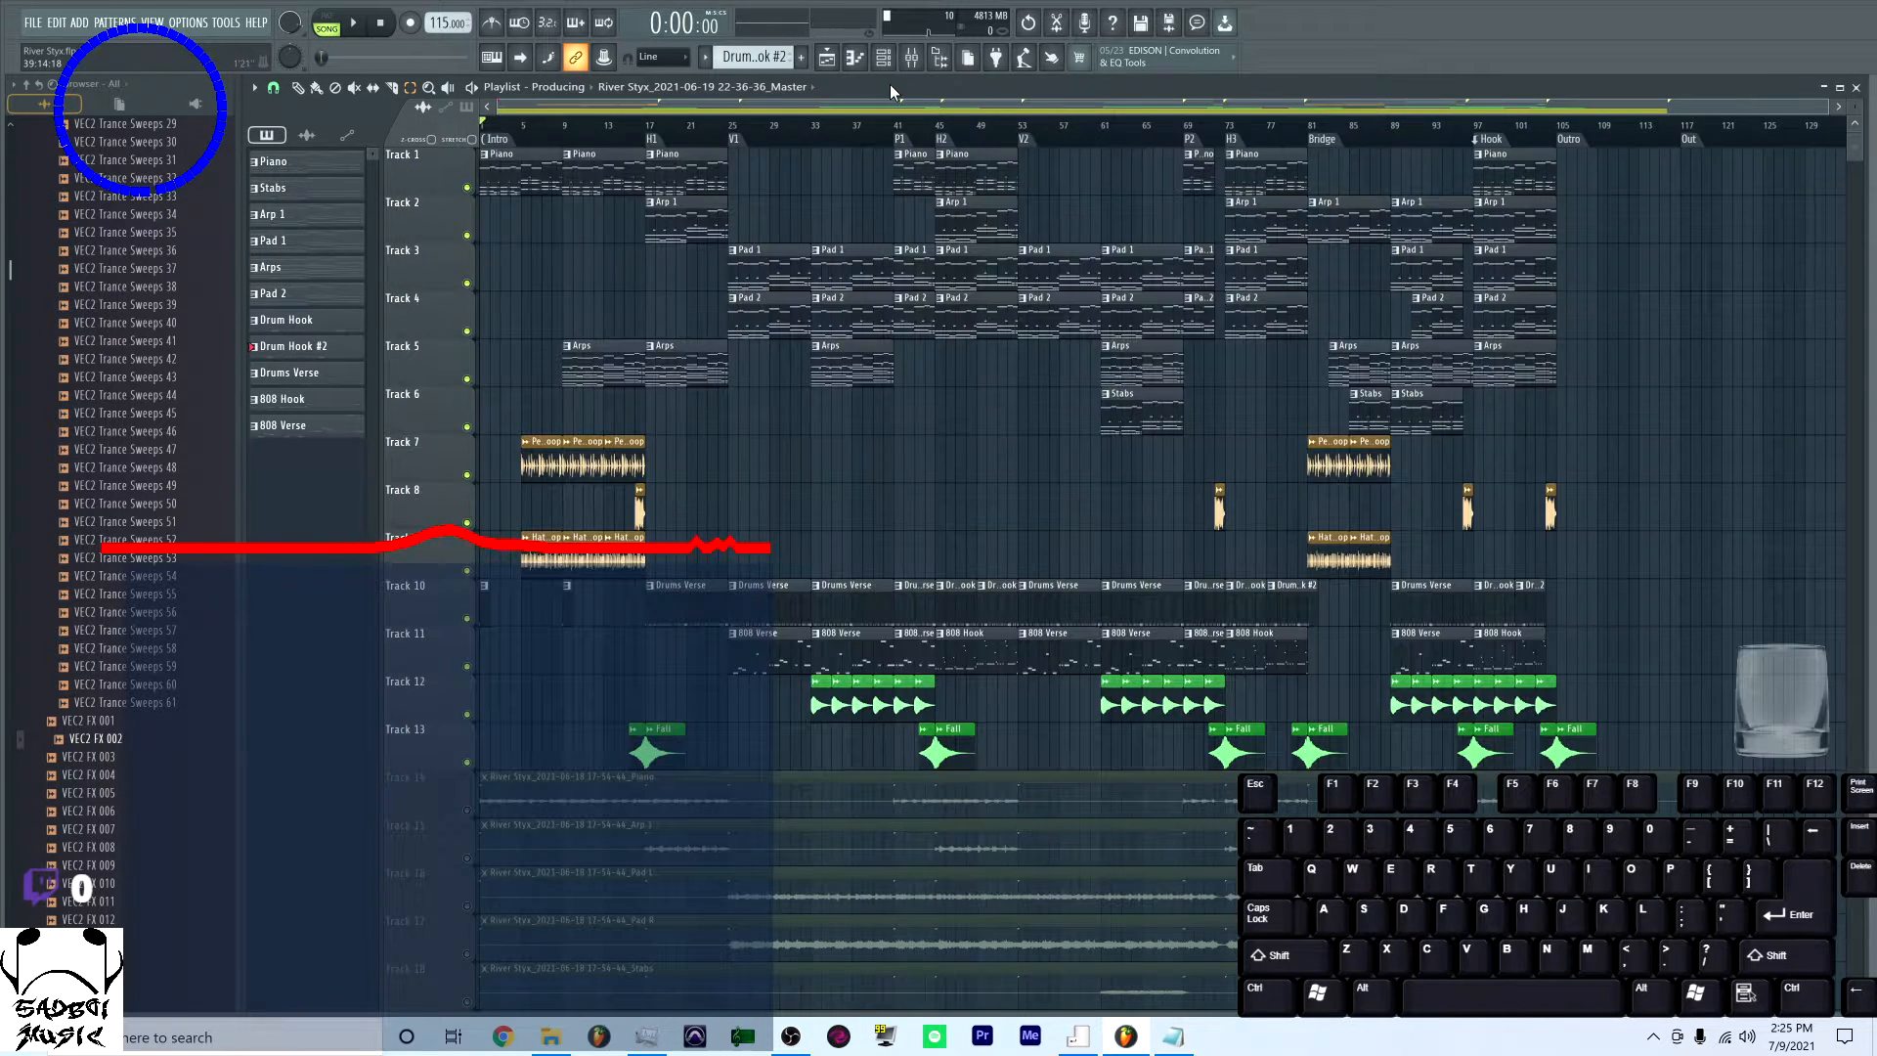
Check the root note of the Piano pattern in the piano roll and add the key "Ebm" on a new line of the Notepad document
double_click(525, 174)
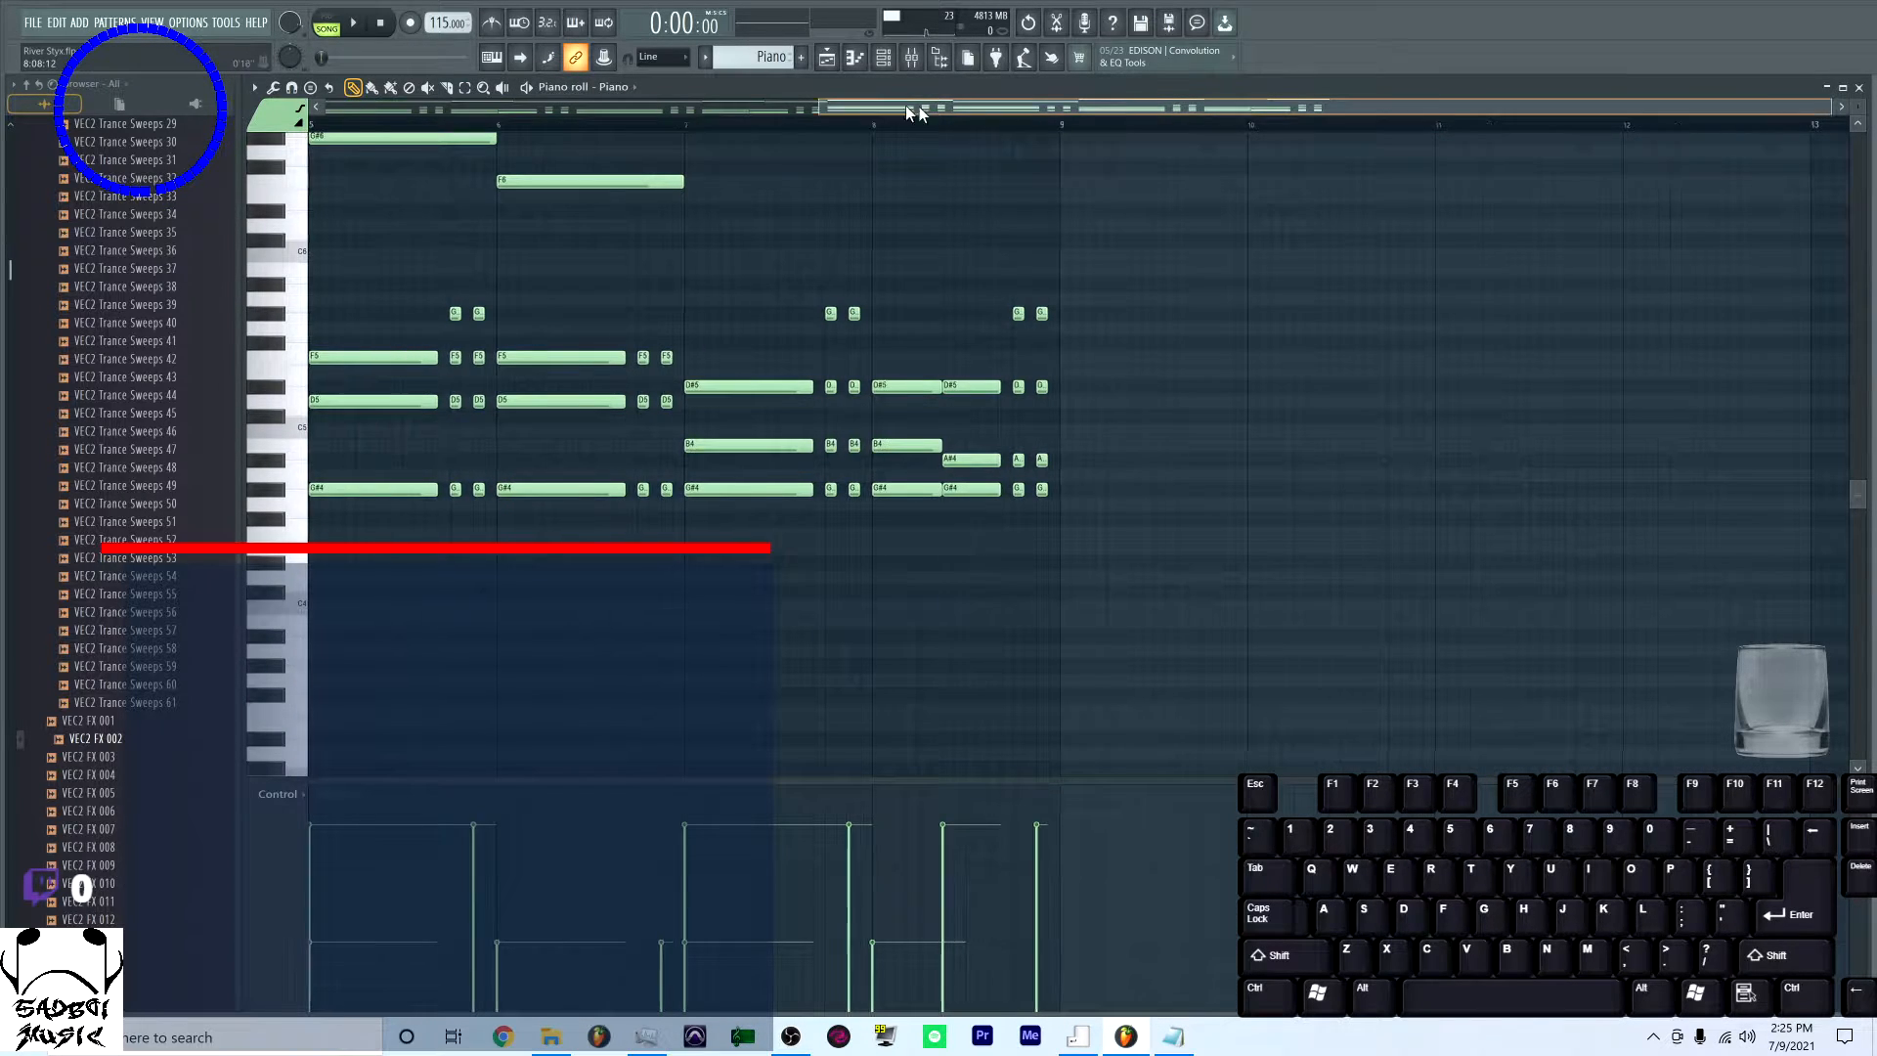
left_click_drag(905, 104, 362, 88)
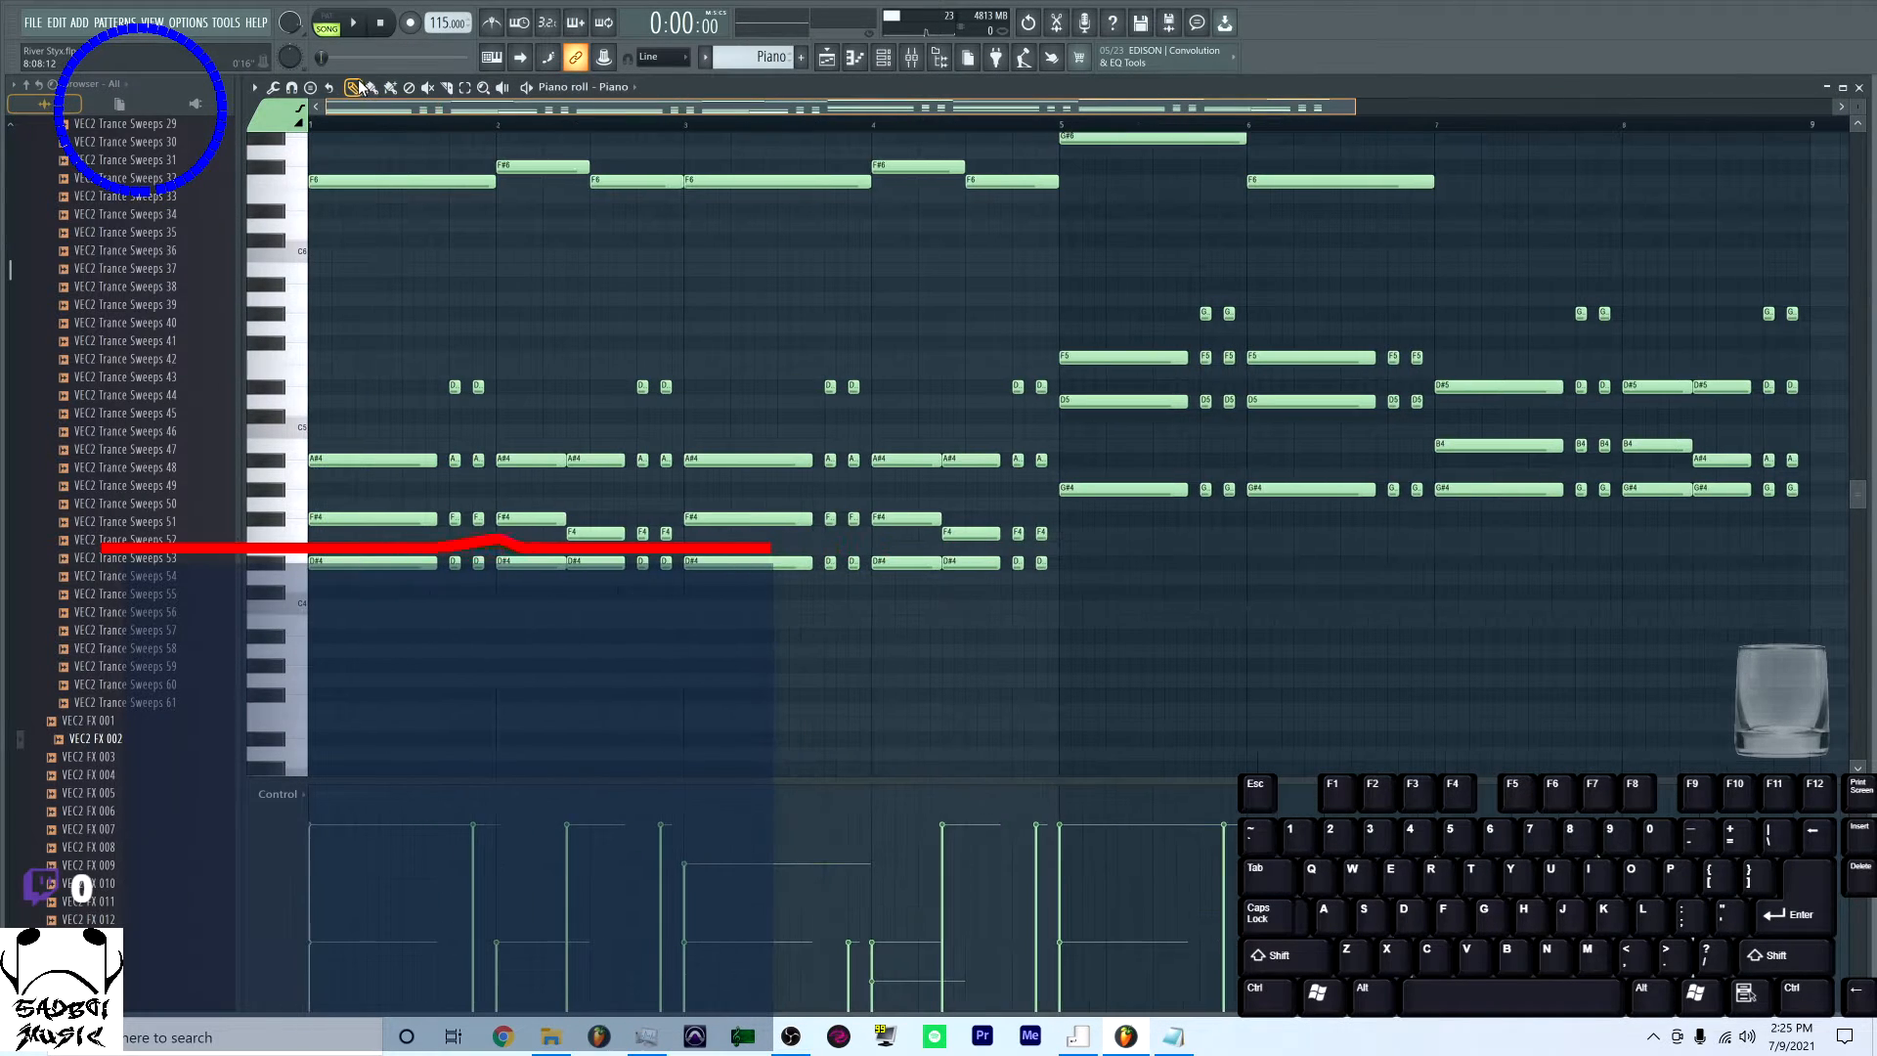
left_click(276, 564)
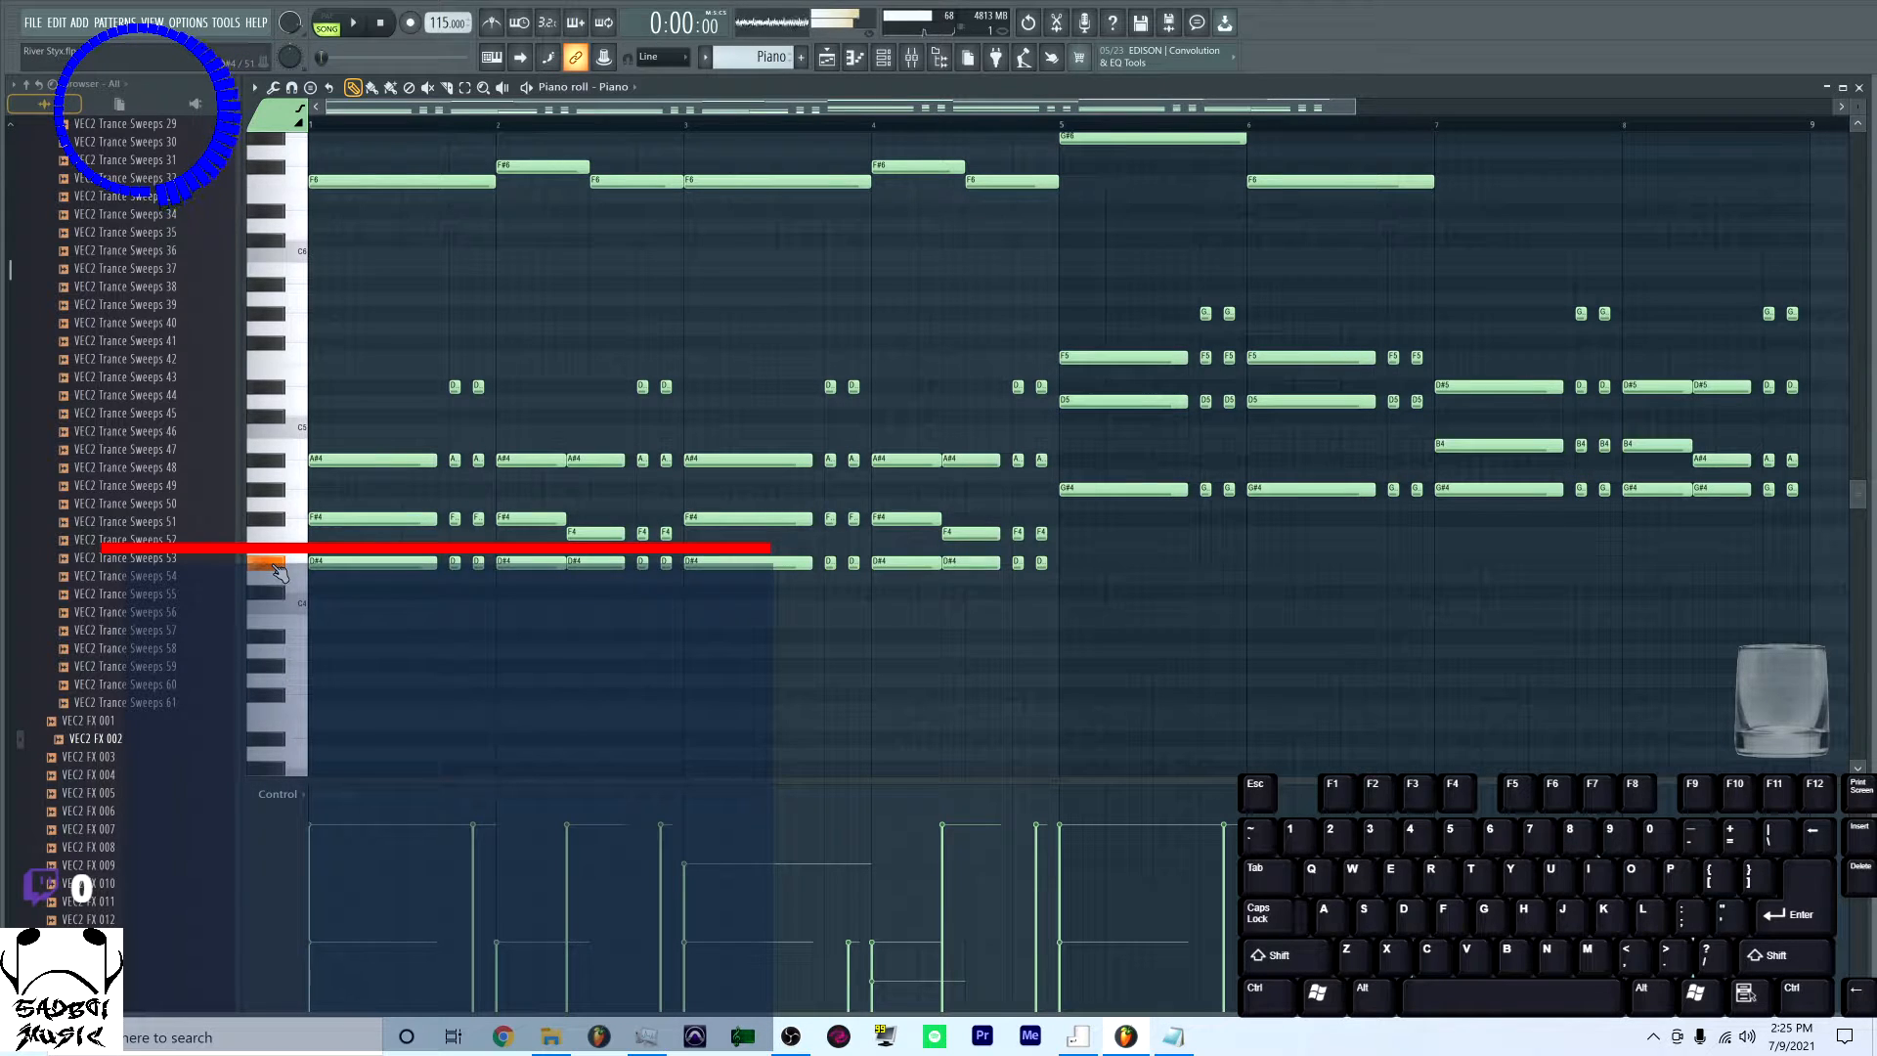
left_click(1176, 1036)
key("Return")
type("Ebm")
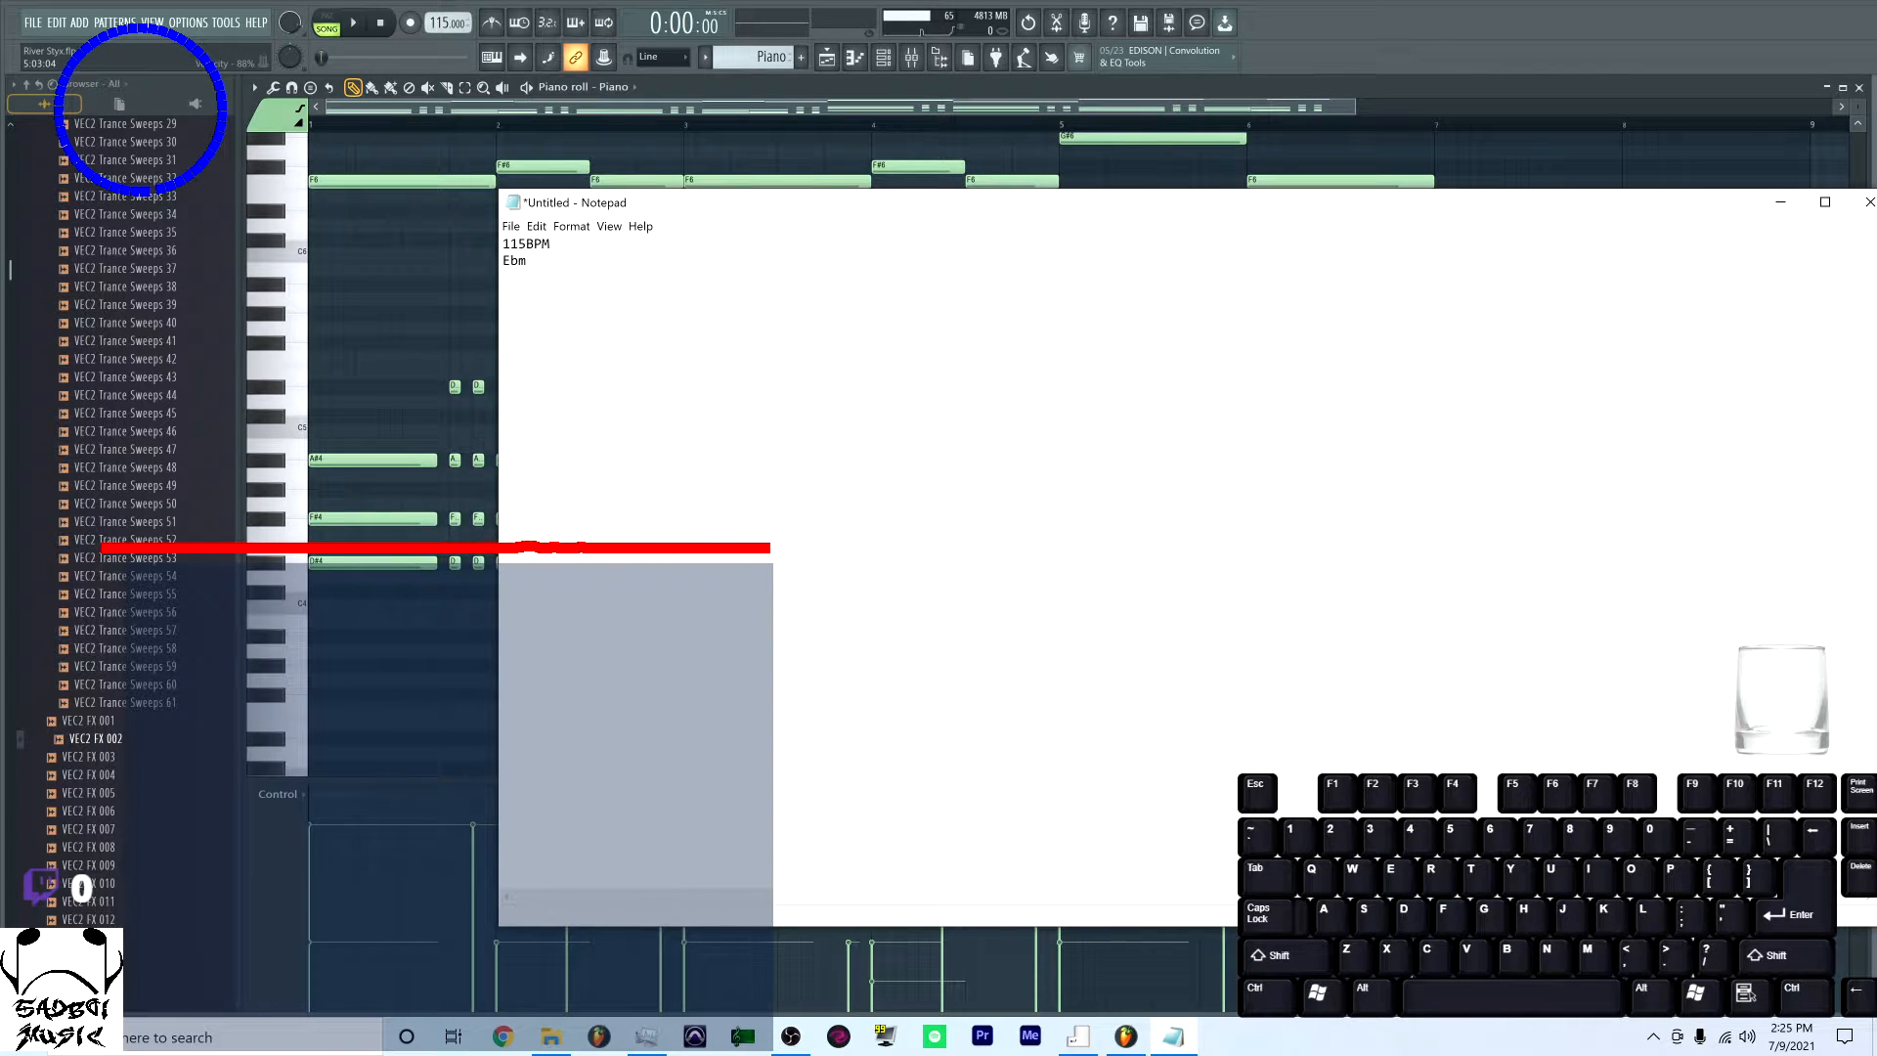
key("ctrl+s")
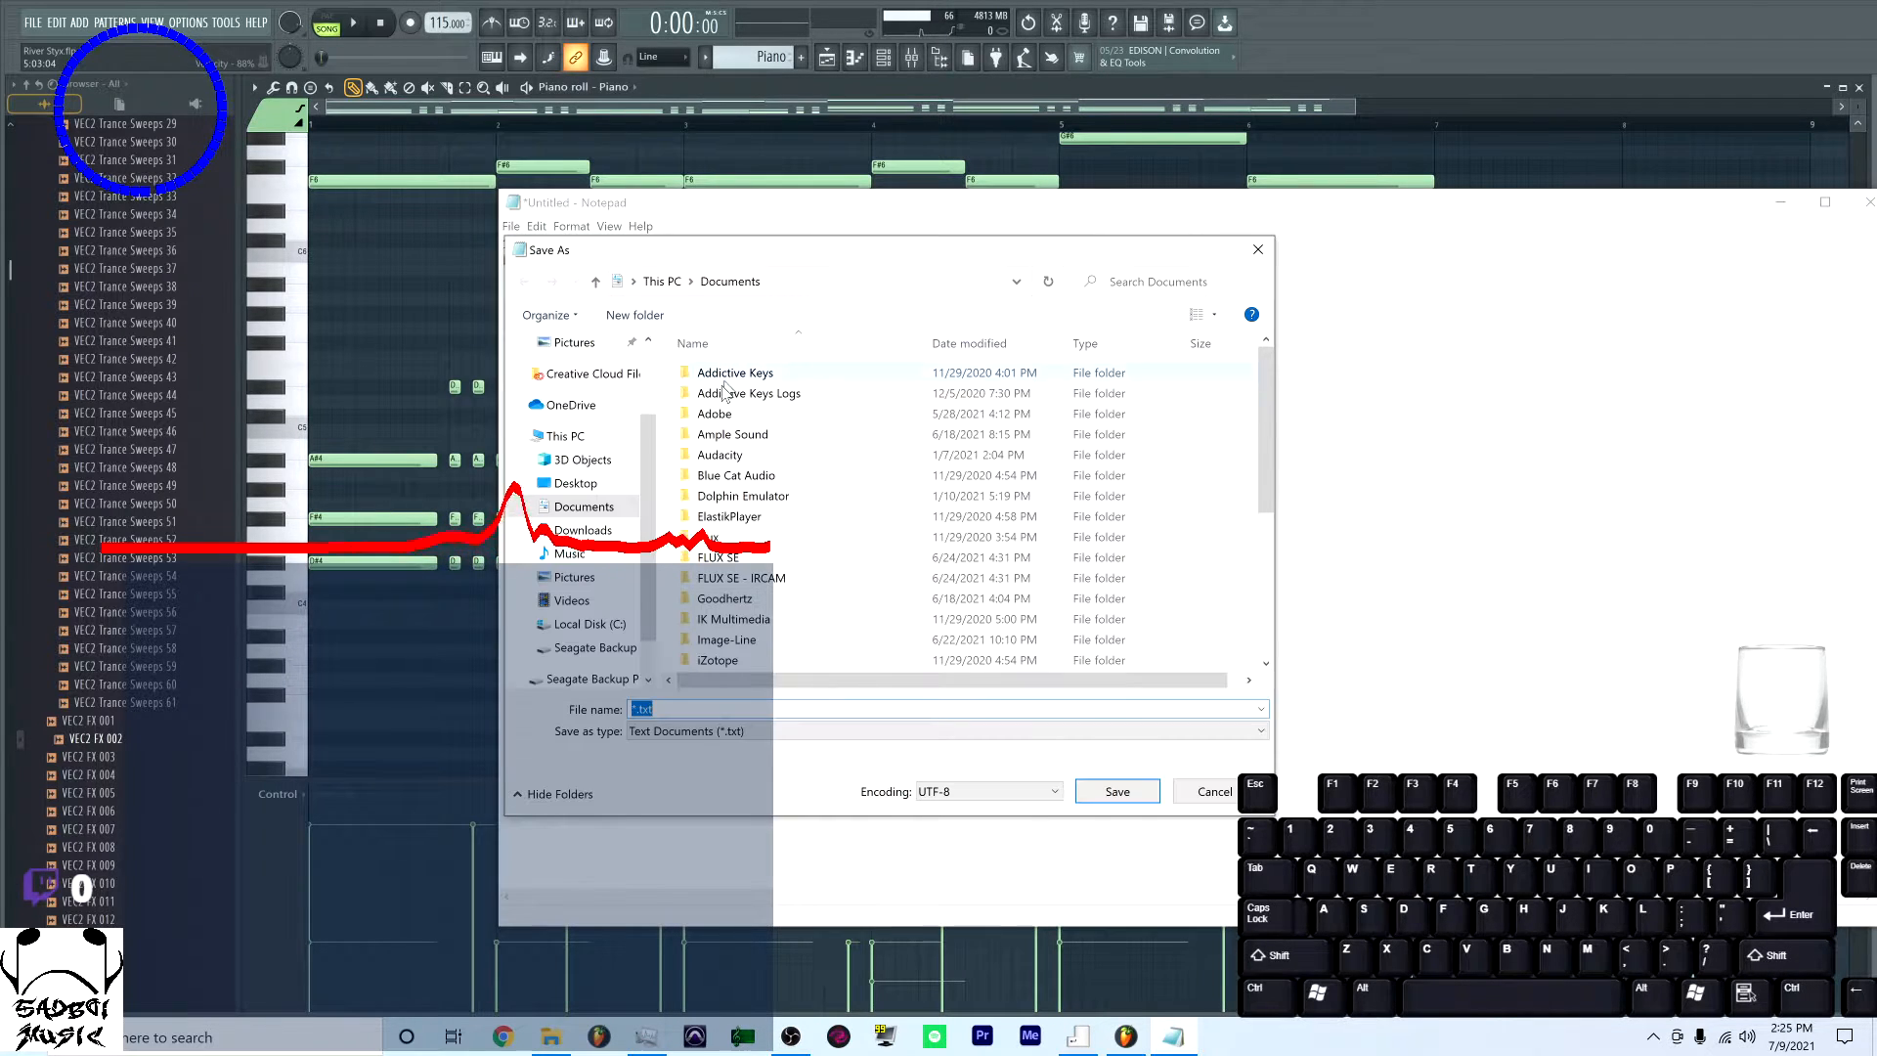
scroll(587, 561, "down", 2)
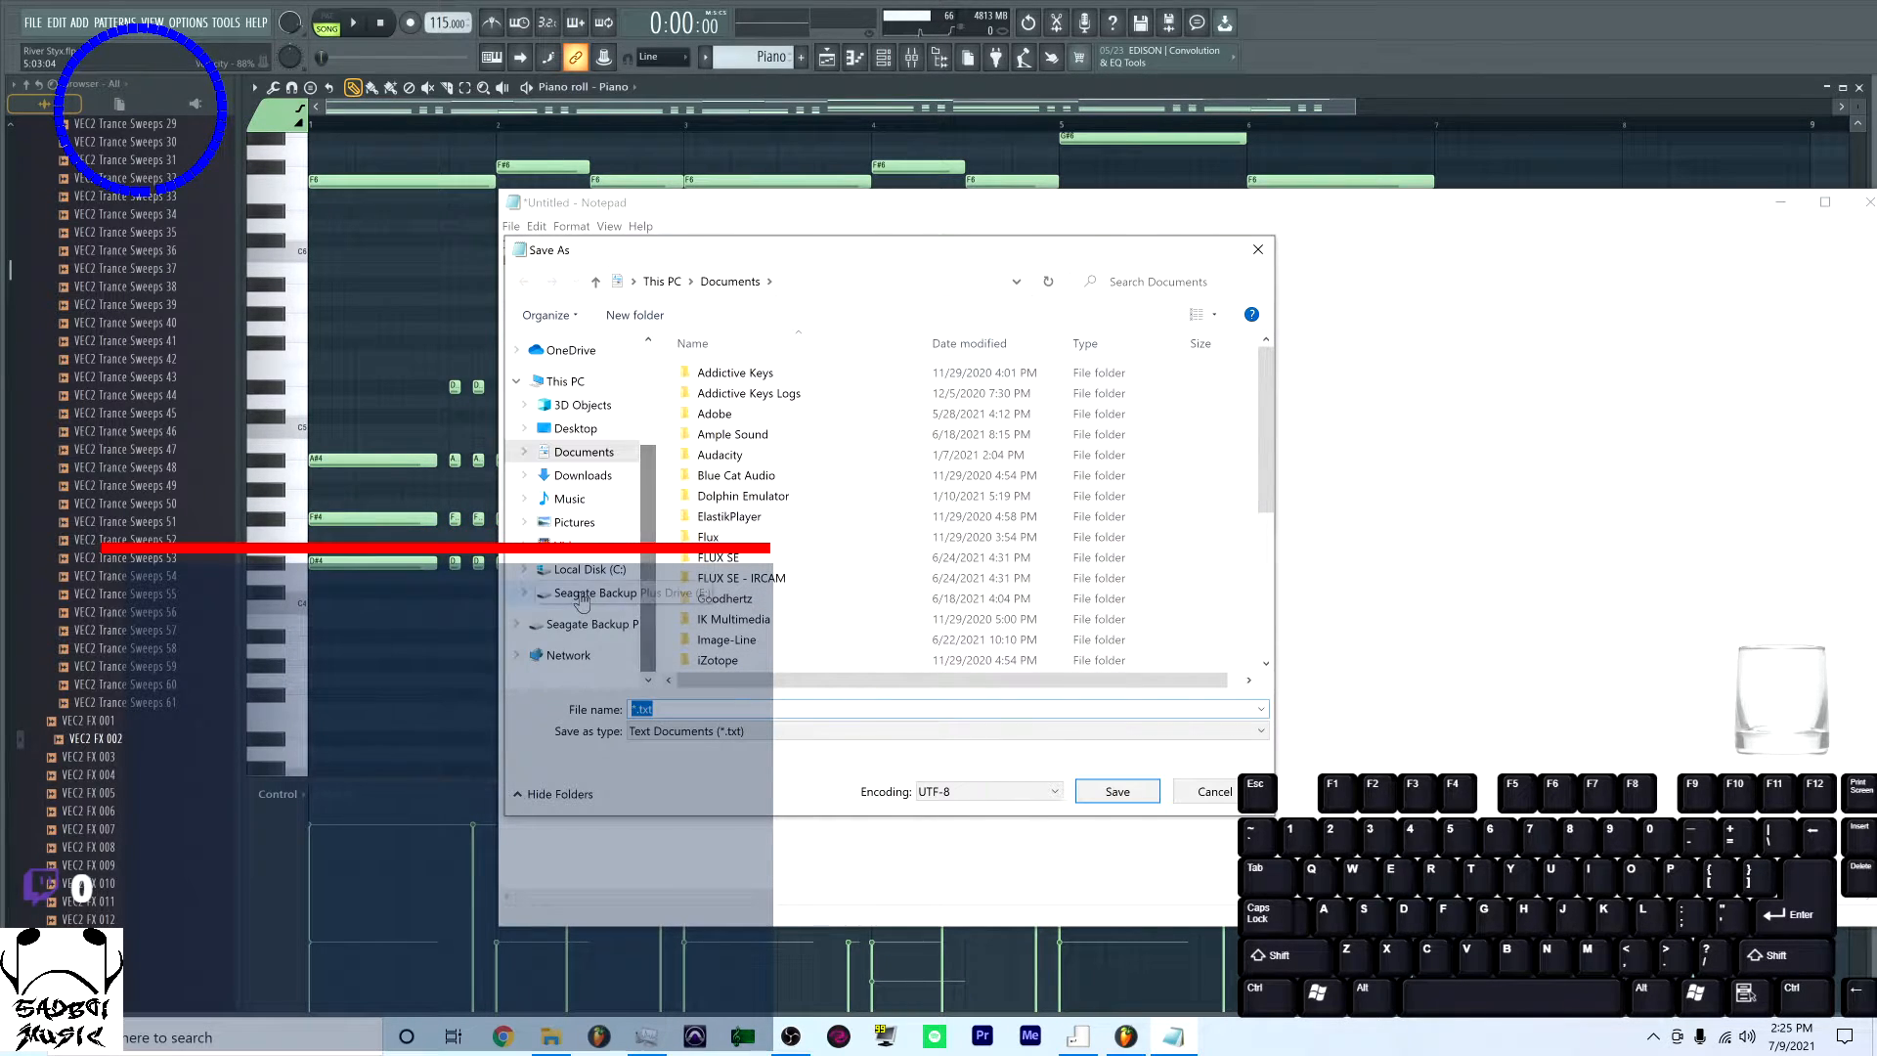
left_click(591, 592)
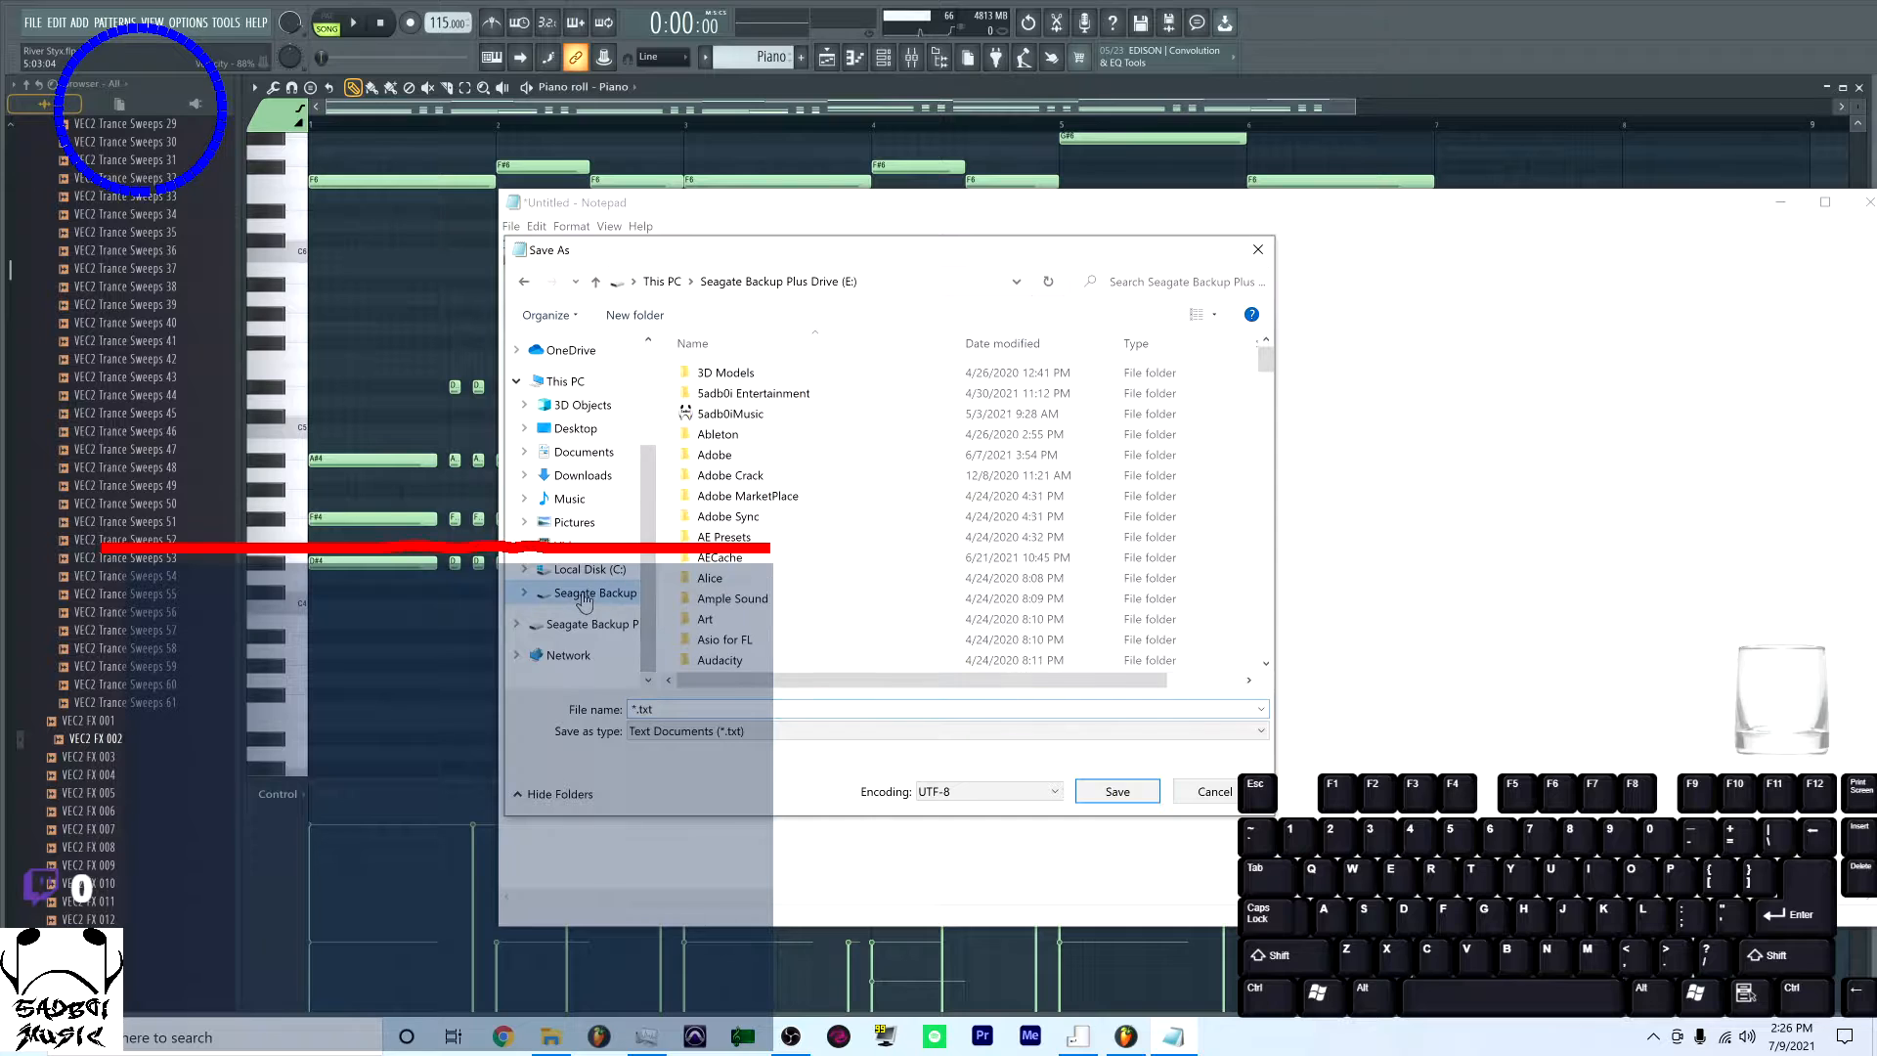
left_click(1217, 799)
Open the River Styx TRACKOUTS folder in File Explorer and select all its files to check the item count
left_click(552, 1036)
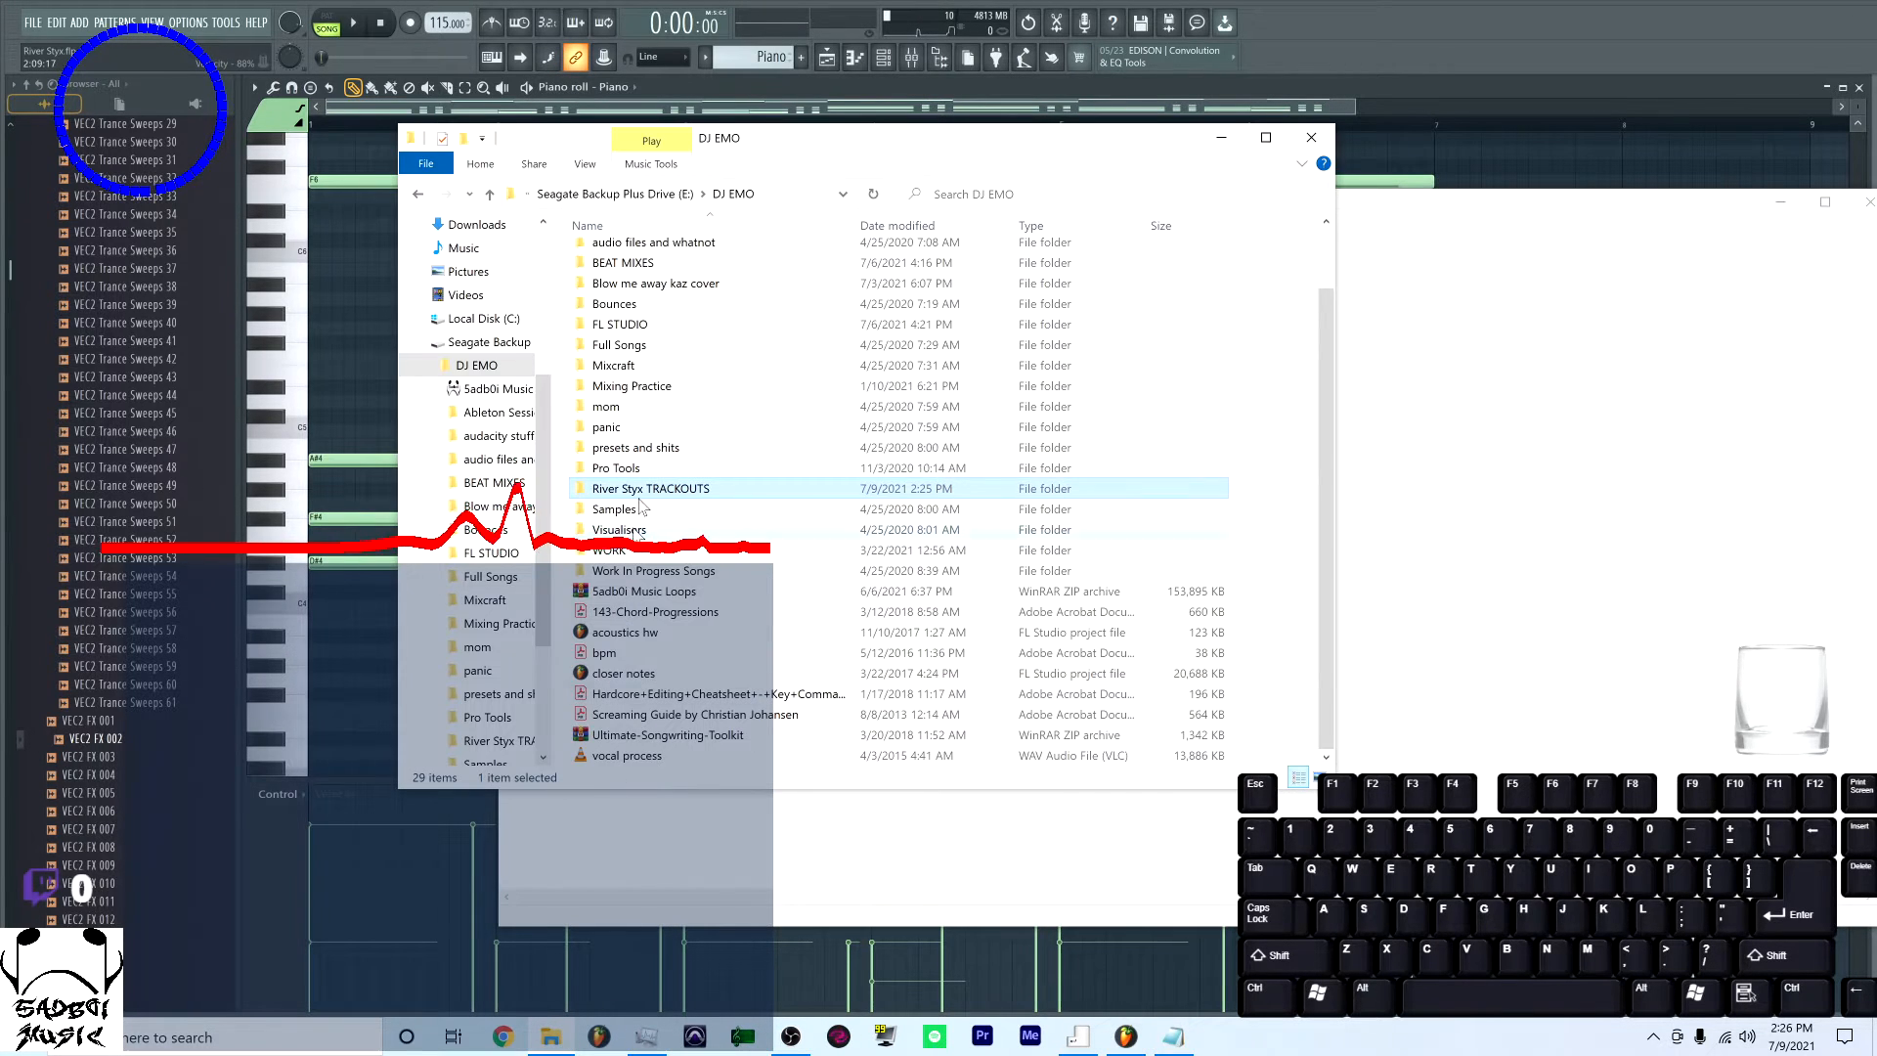
double_click(728, 488)
scroll(715, 291, "down", 1)
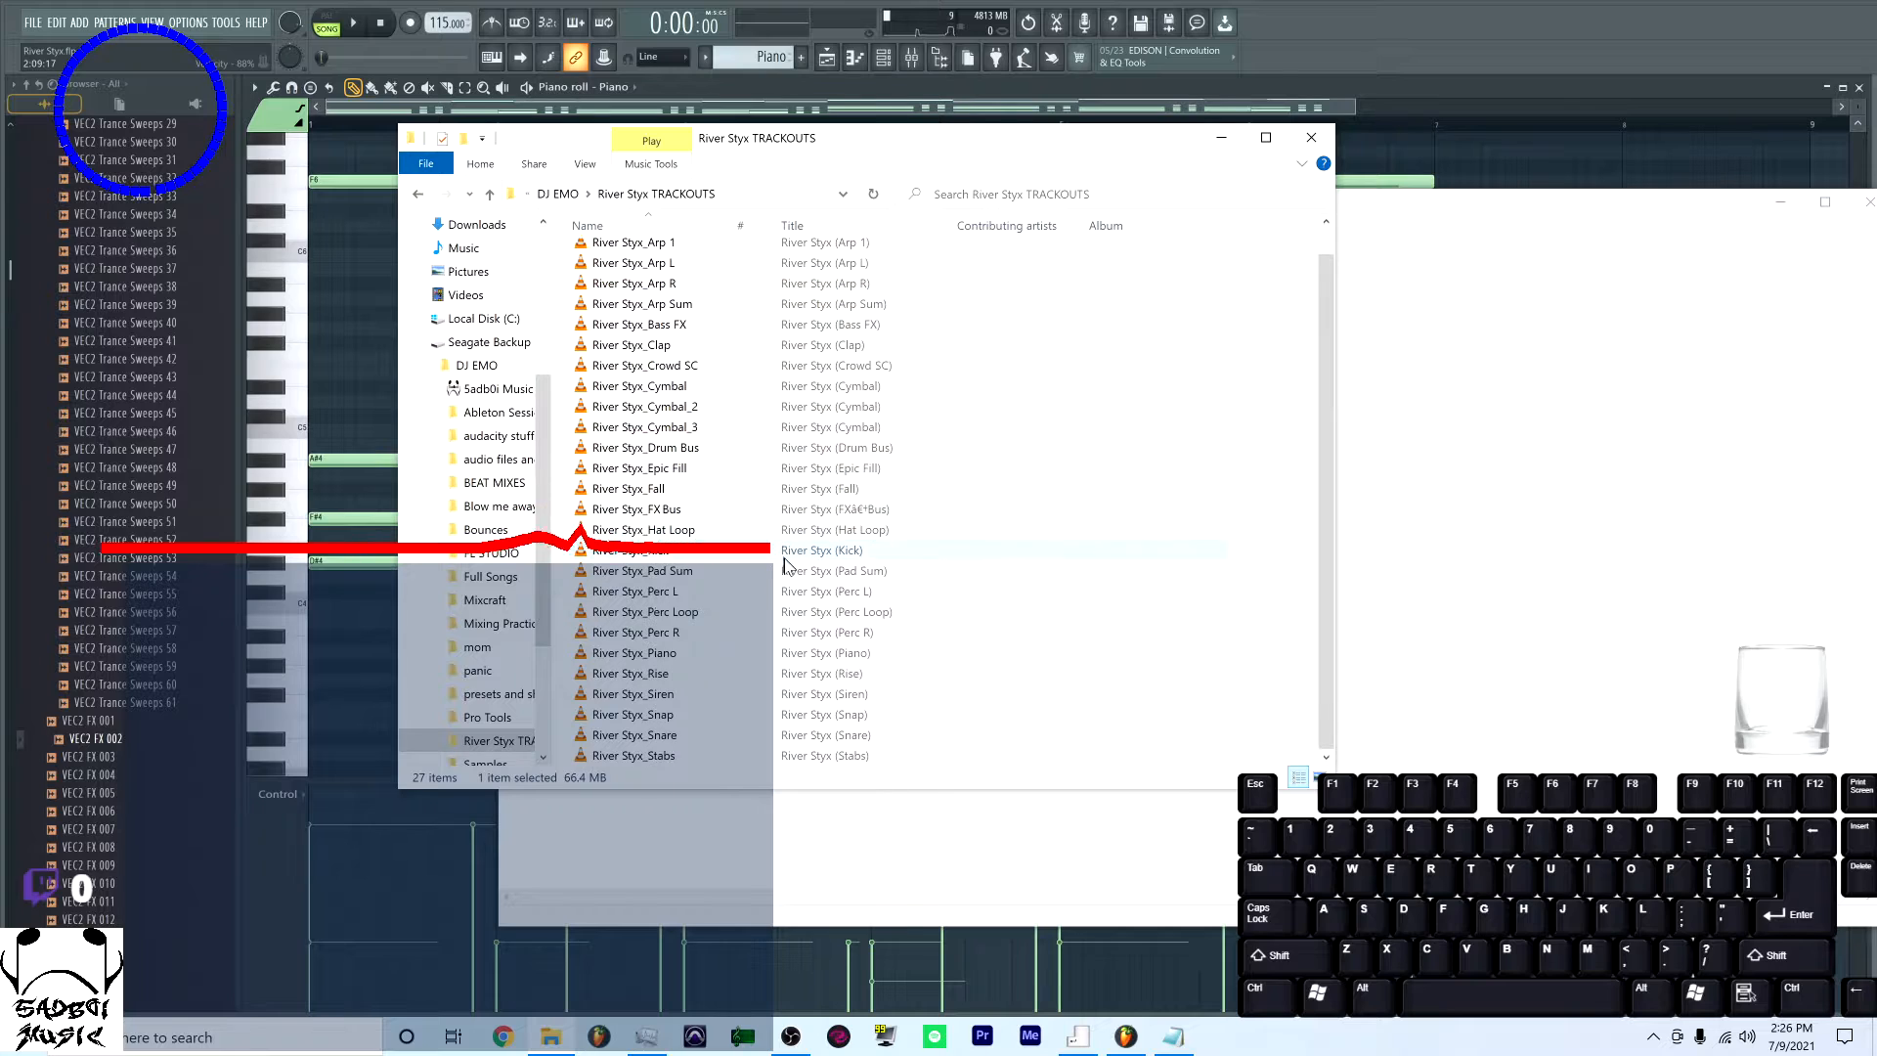
left_click(706, 760, "shift")
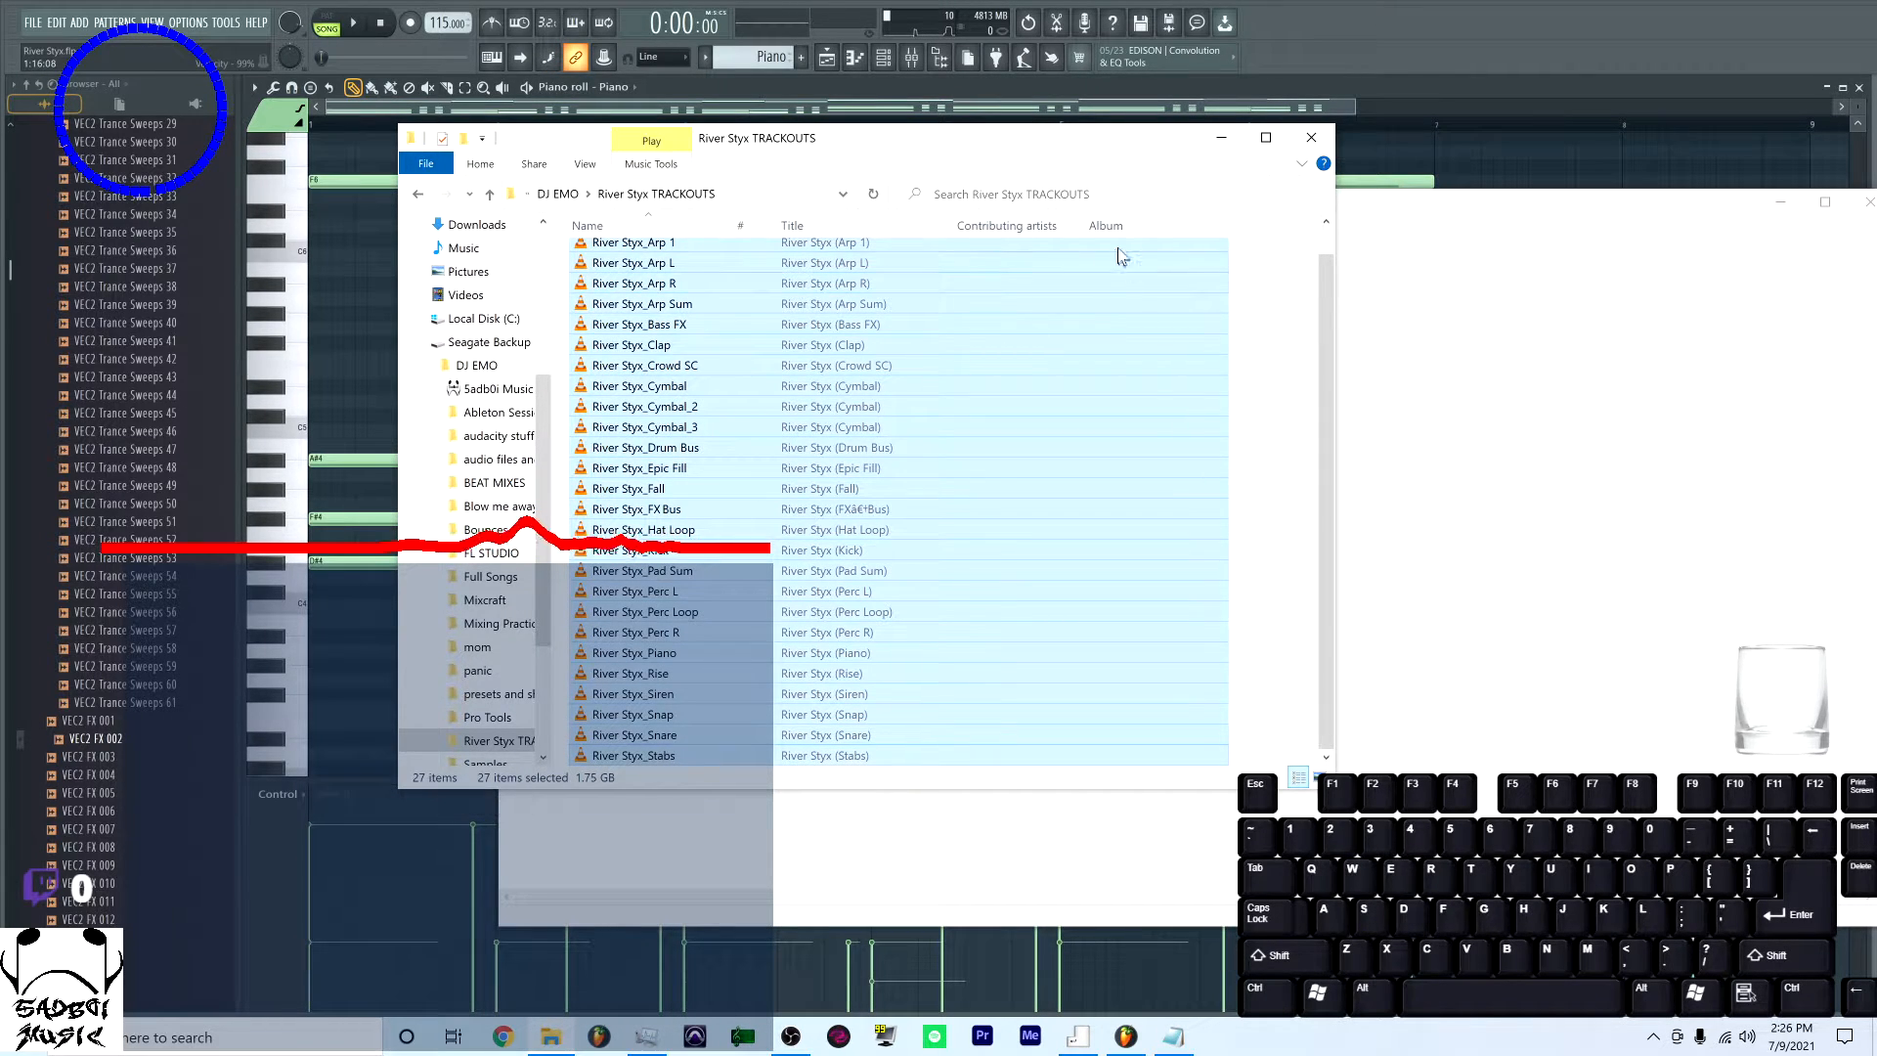
Return to the Notepad document and add the line "27 Total Tracks" below the key
left_click(1221, 138)
key("Return")
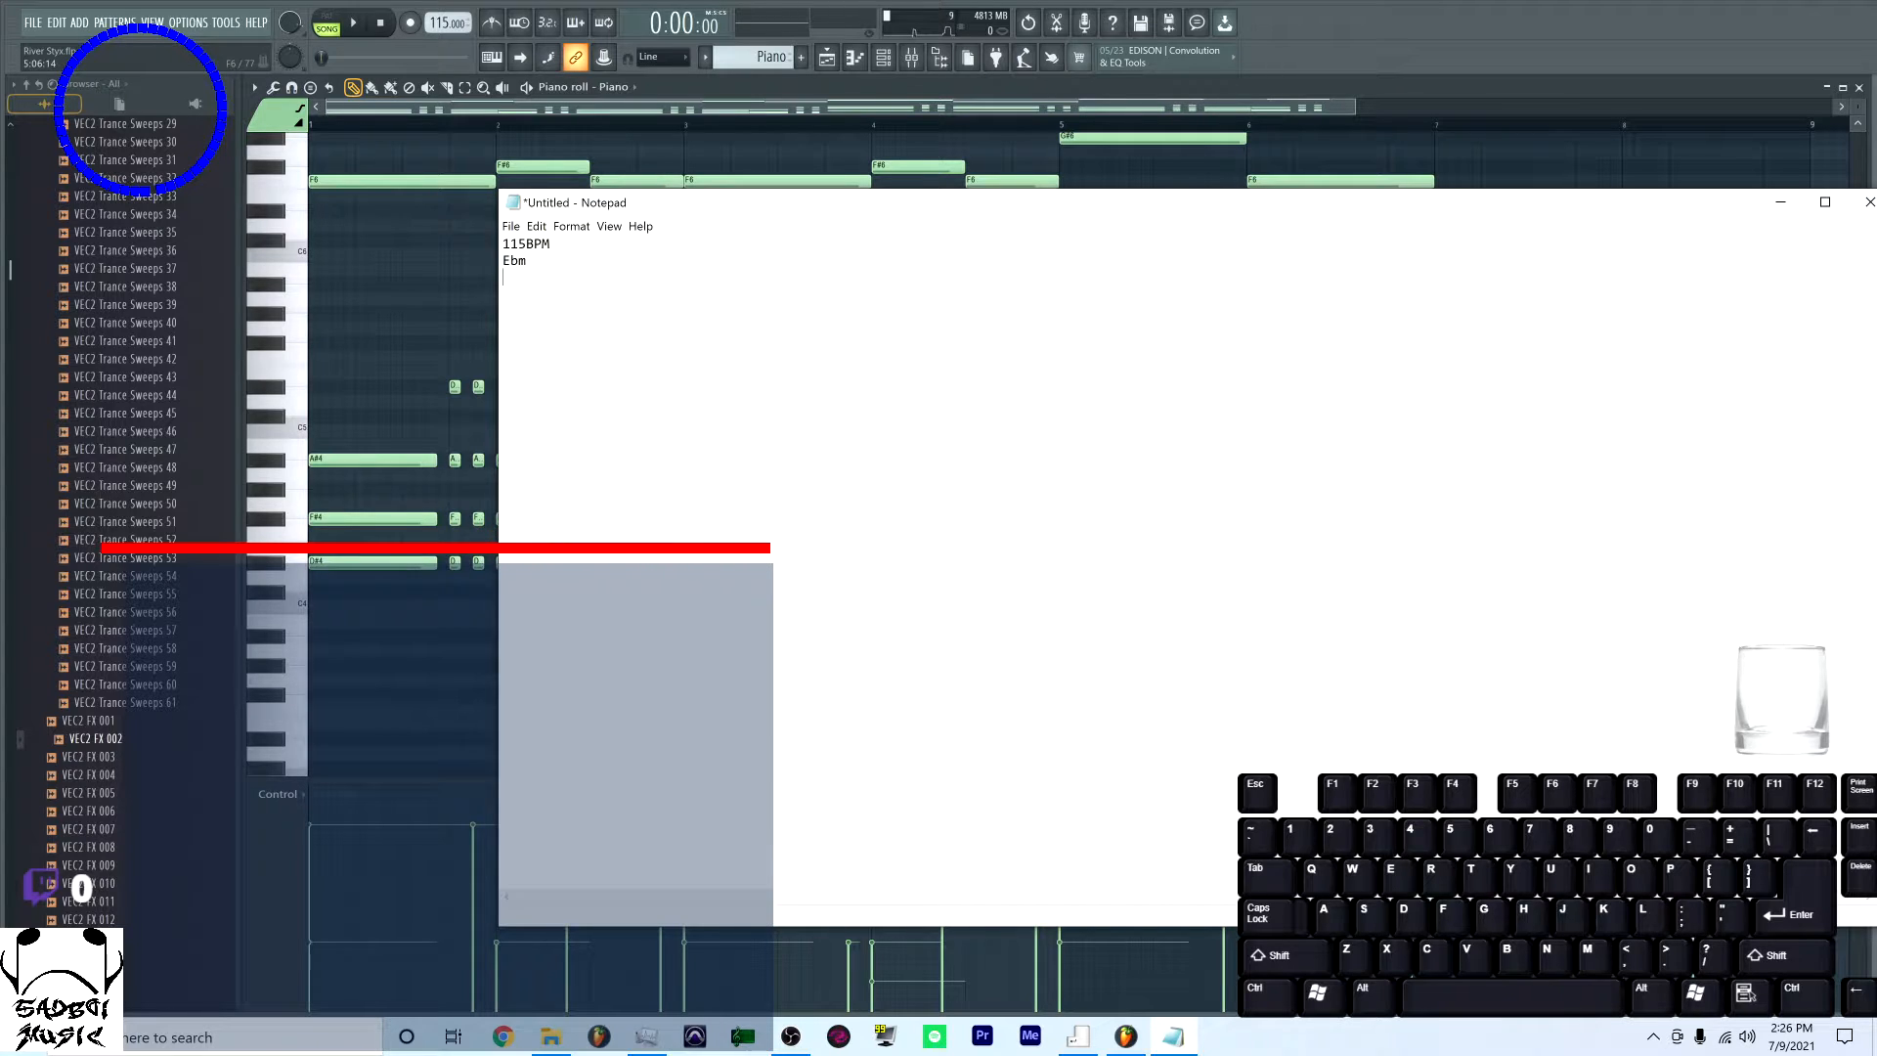
type("27 Total ")
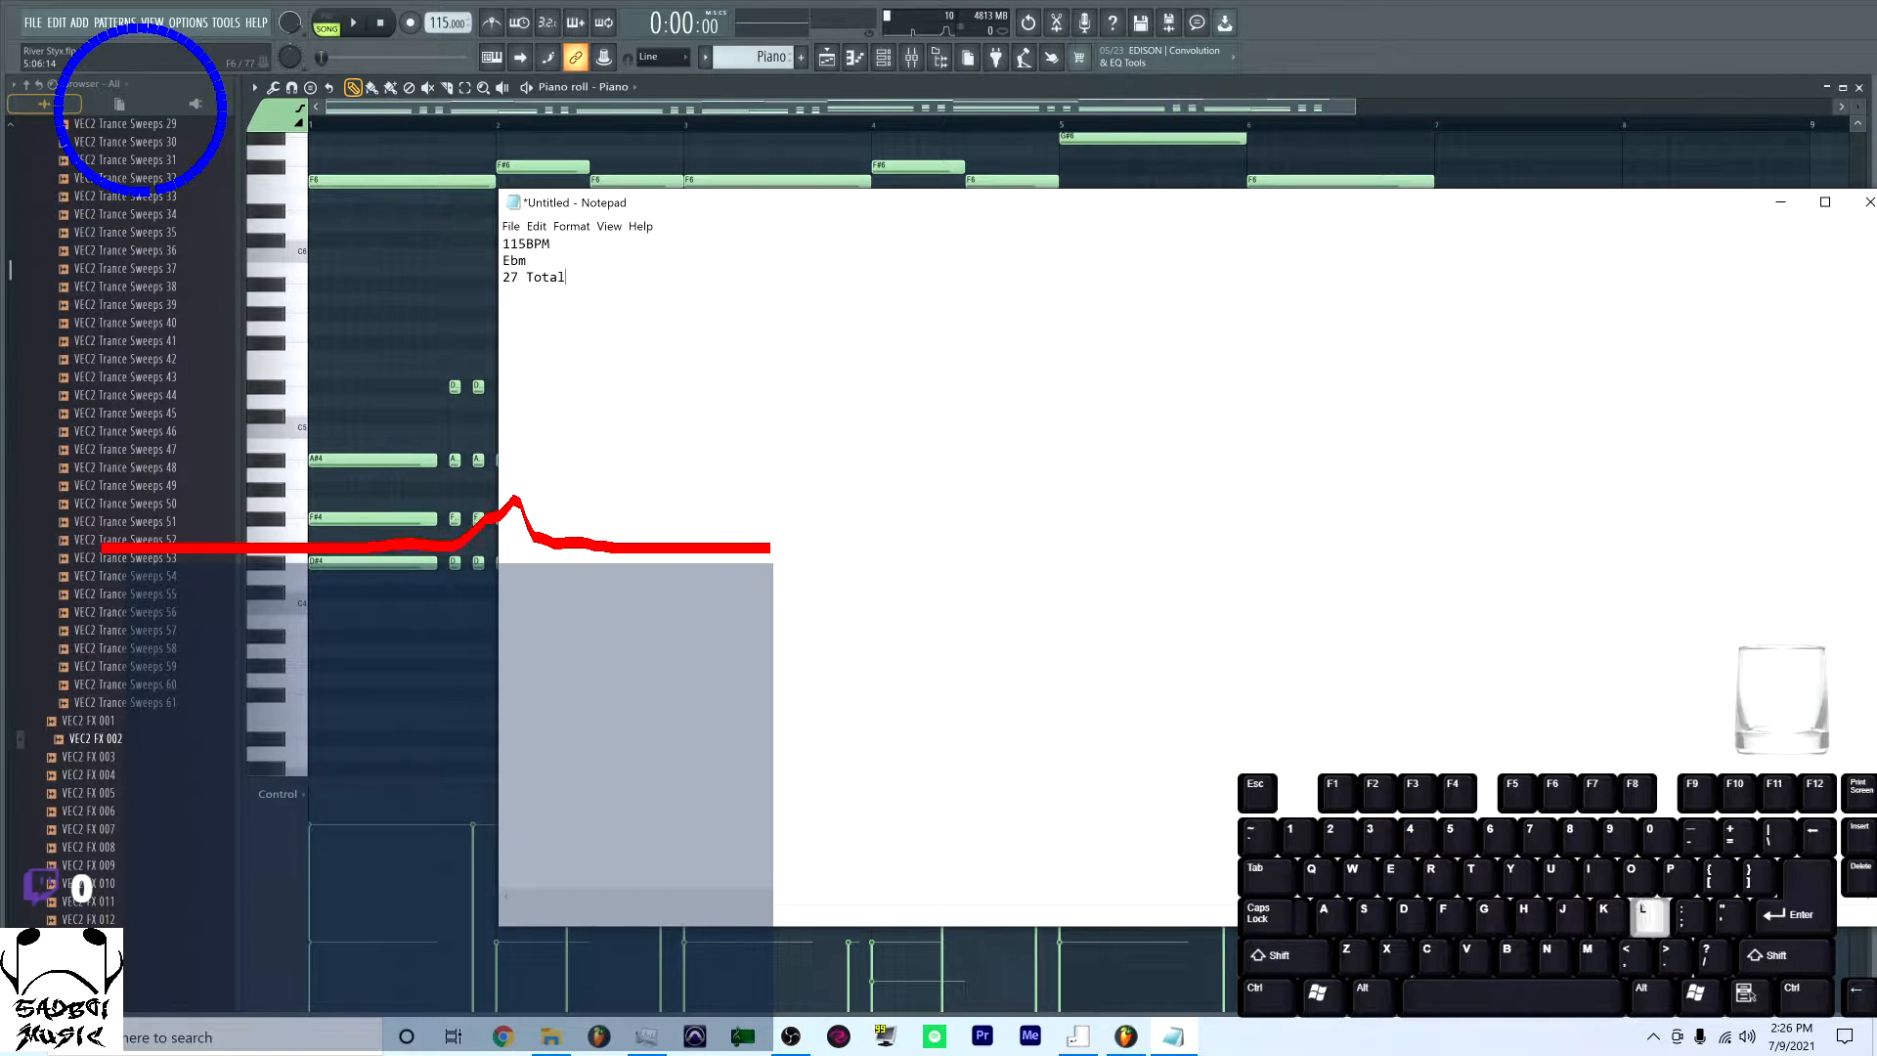
type("Tracks")
key("Return")
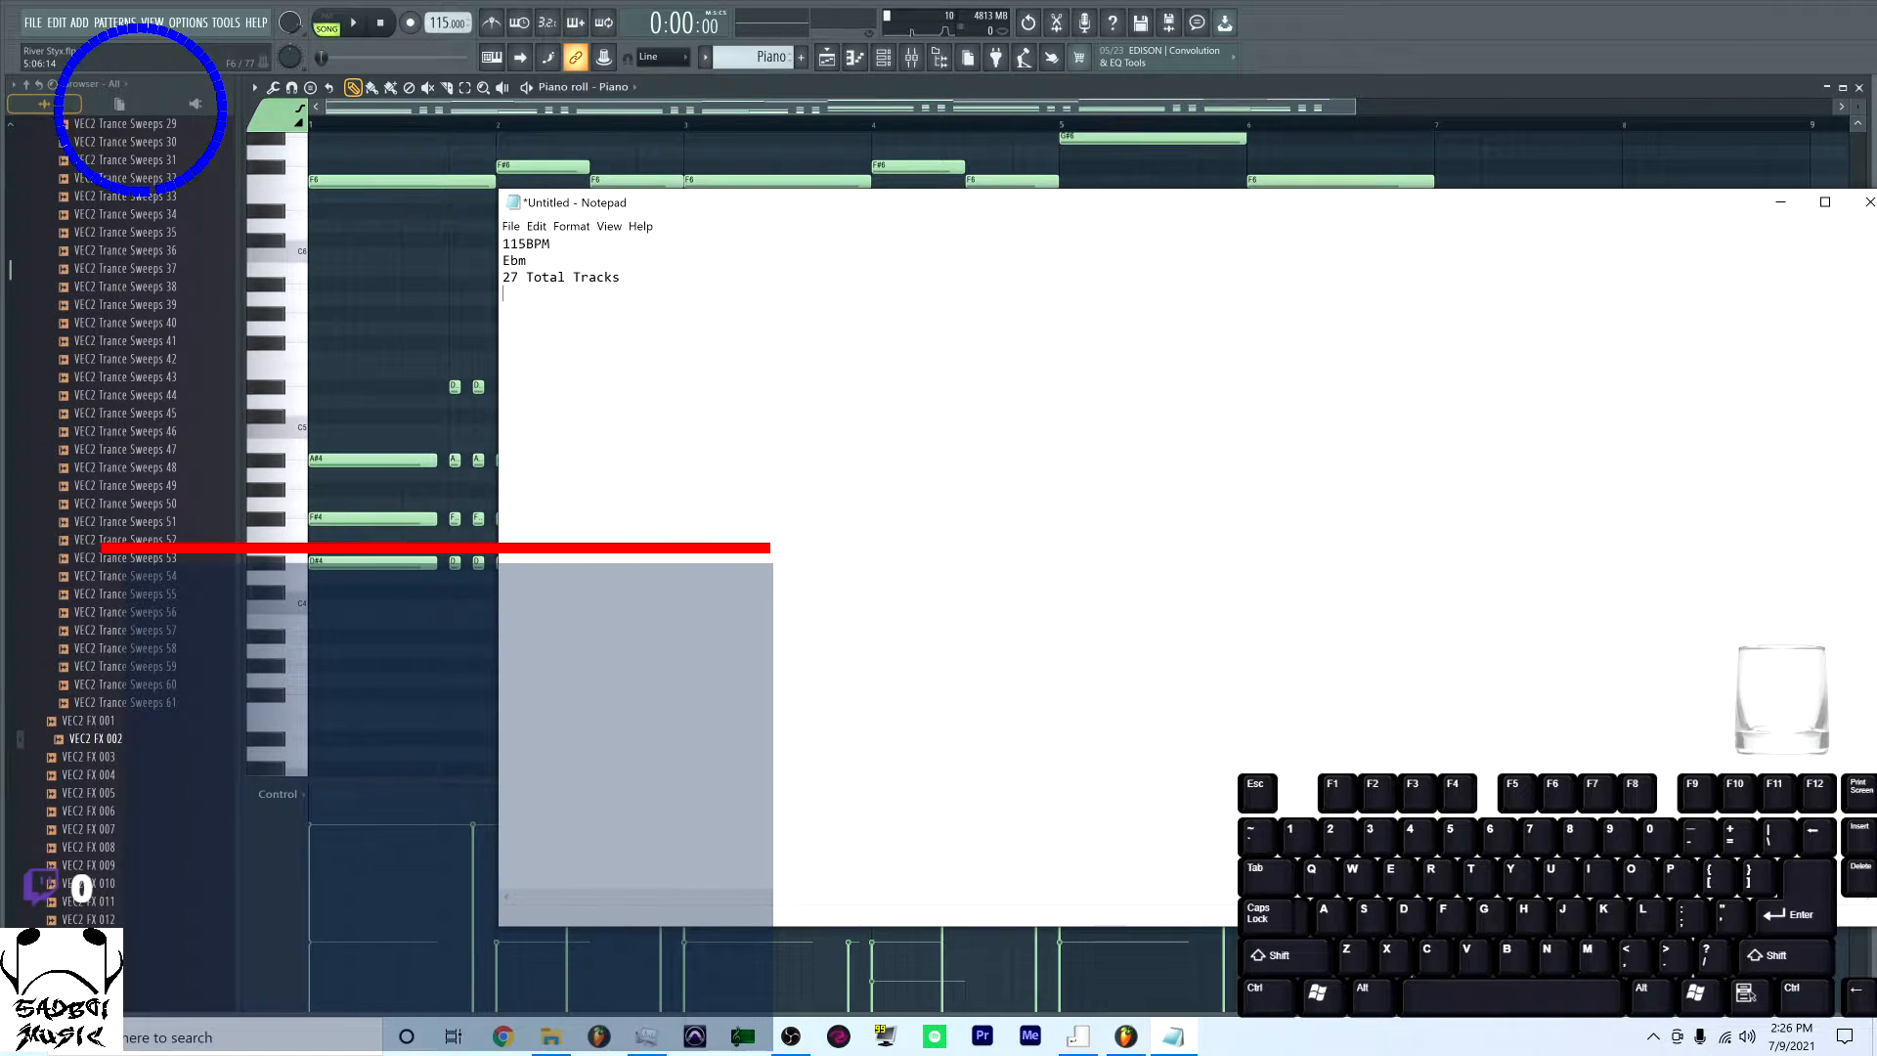
Start saving the note and choose the River Styx TRACKOUTS folder inside DJ EMO on the Seagate Backup Plus Drive (E:) as its location
left_click(510, 226)
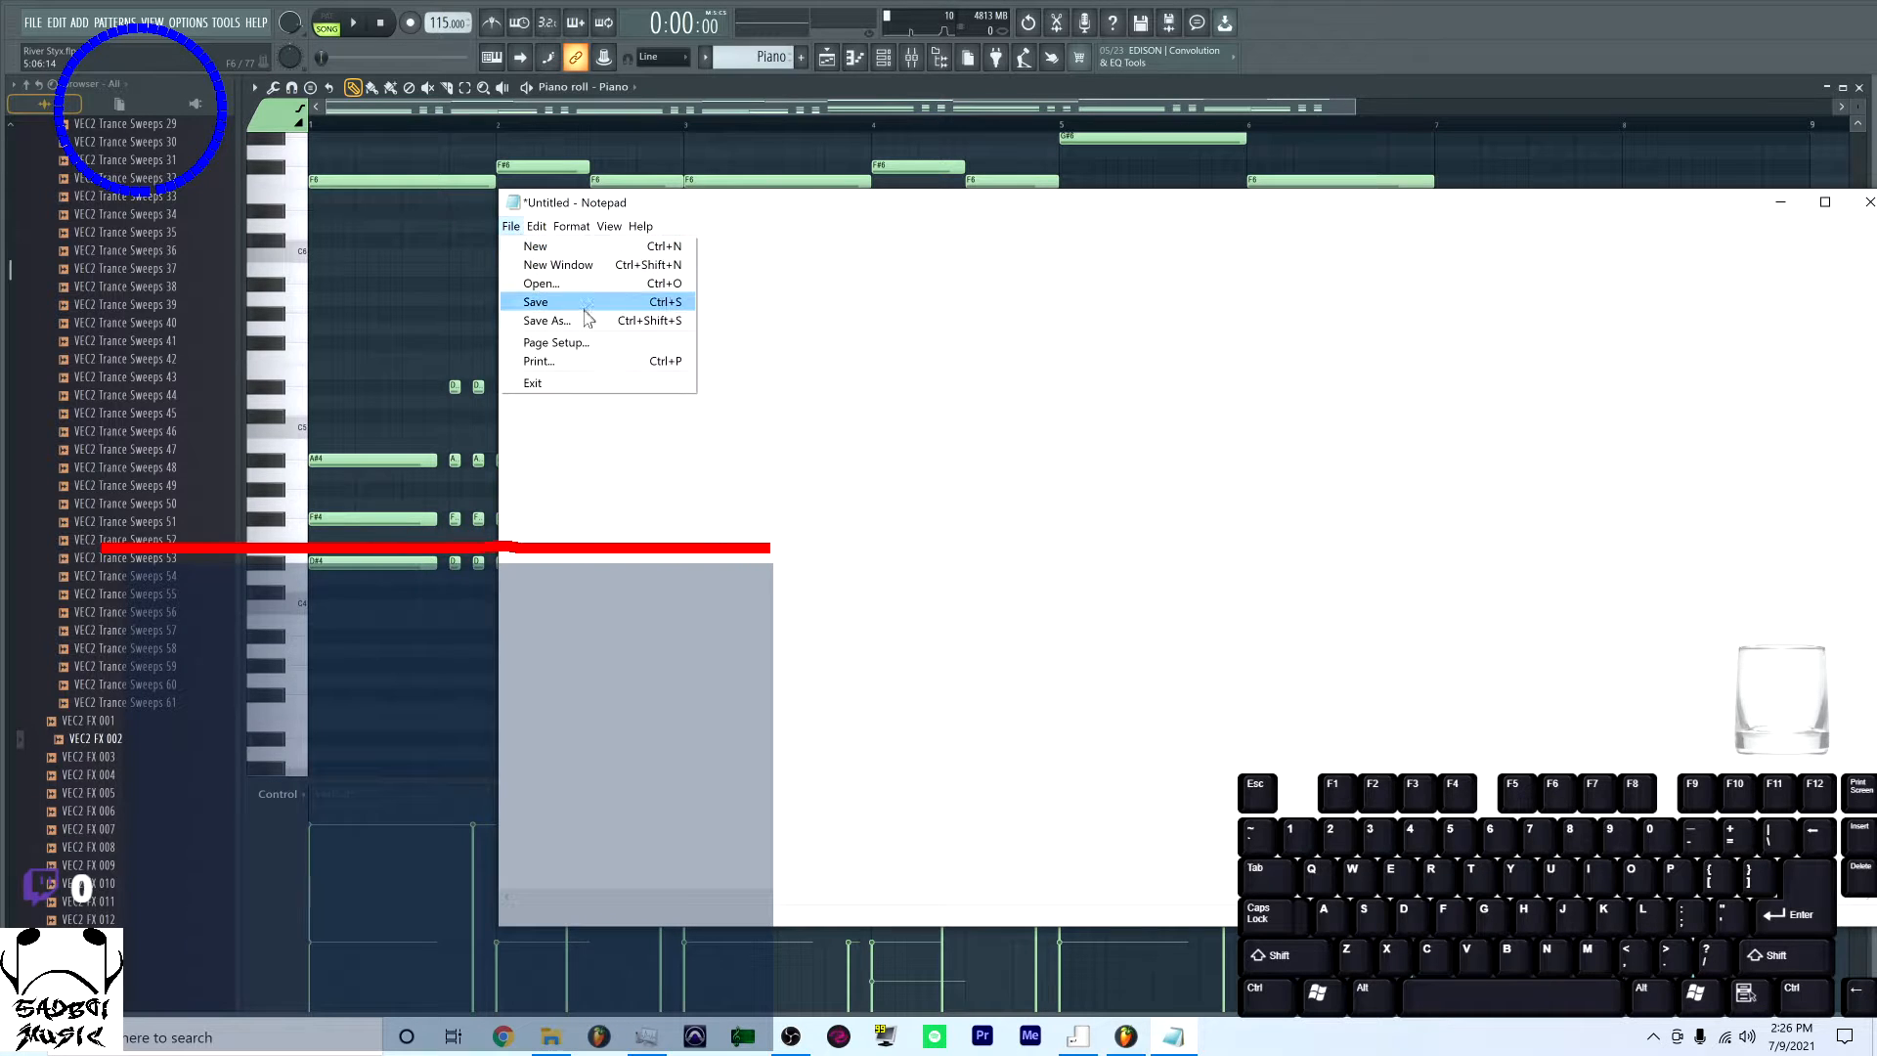
left_click(577, 314)
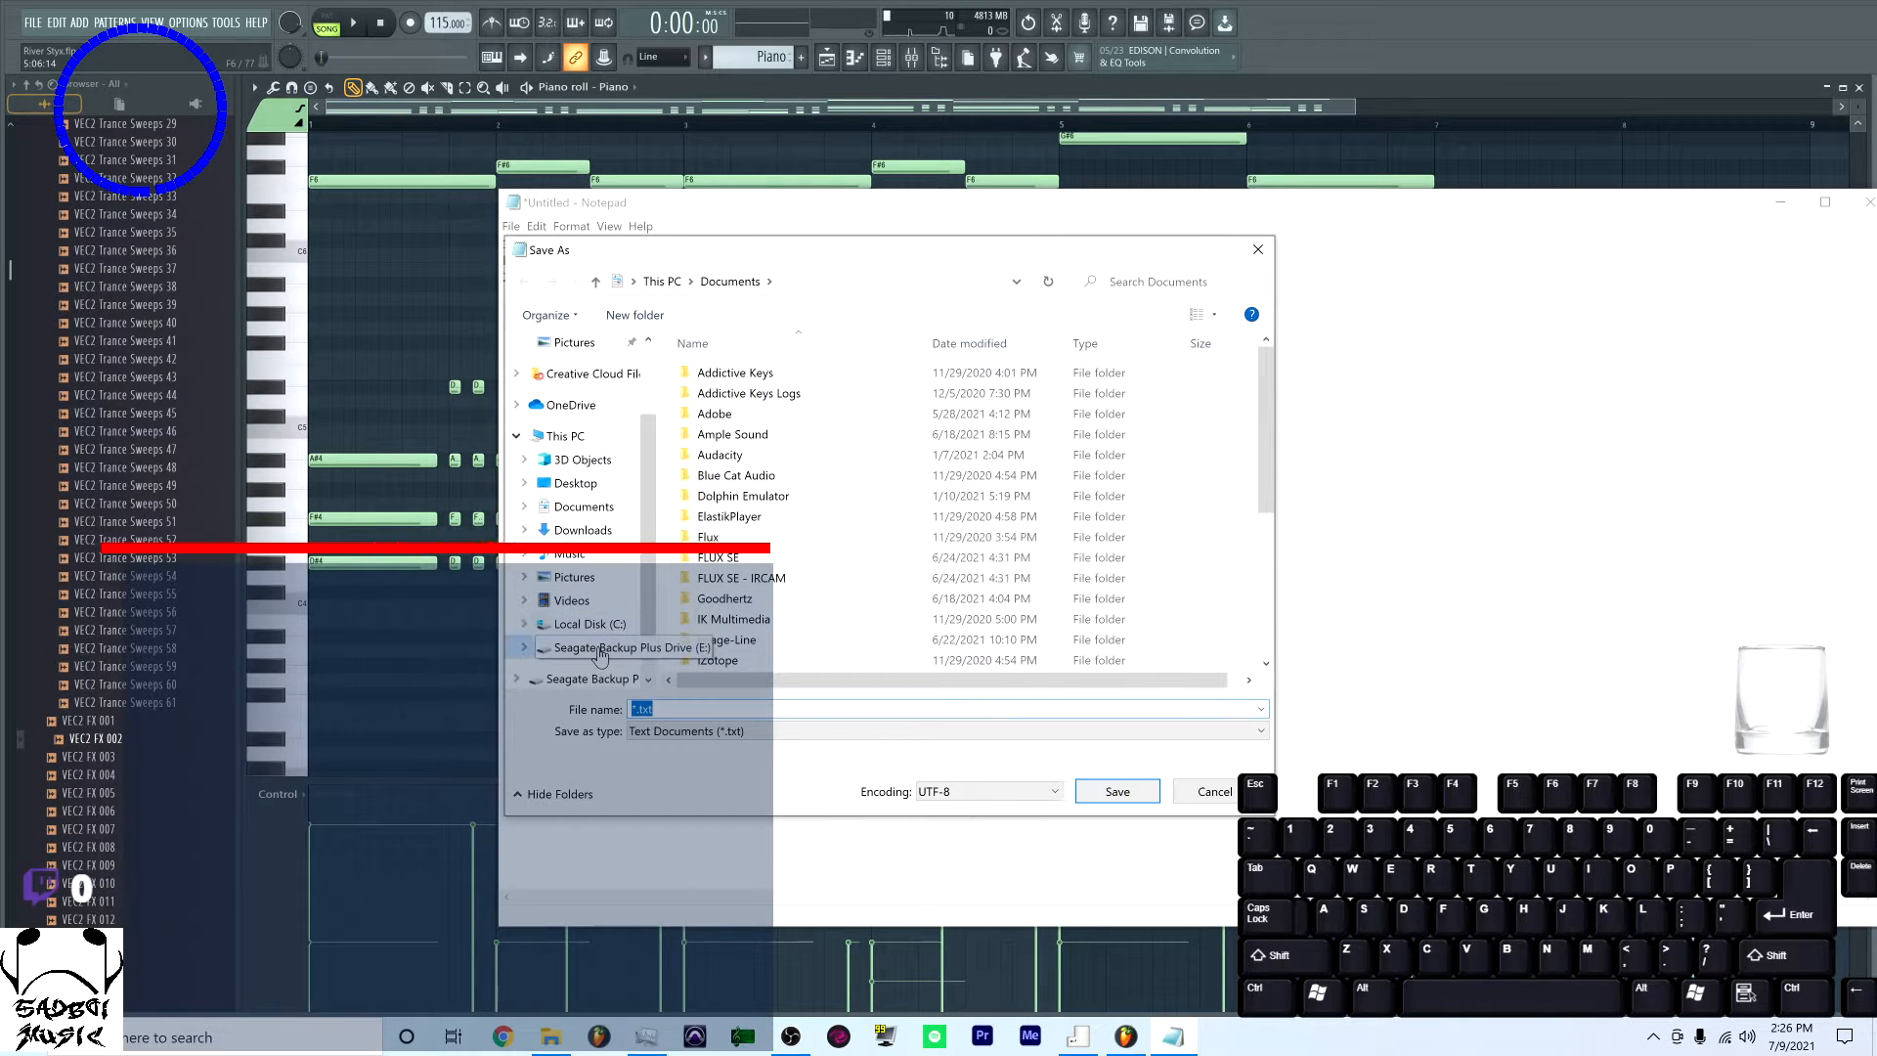
left_click(593, 647)
left_click(768, 574)
key("d")
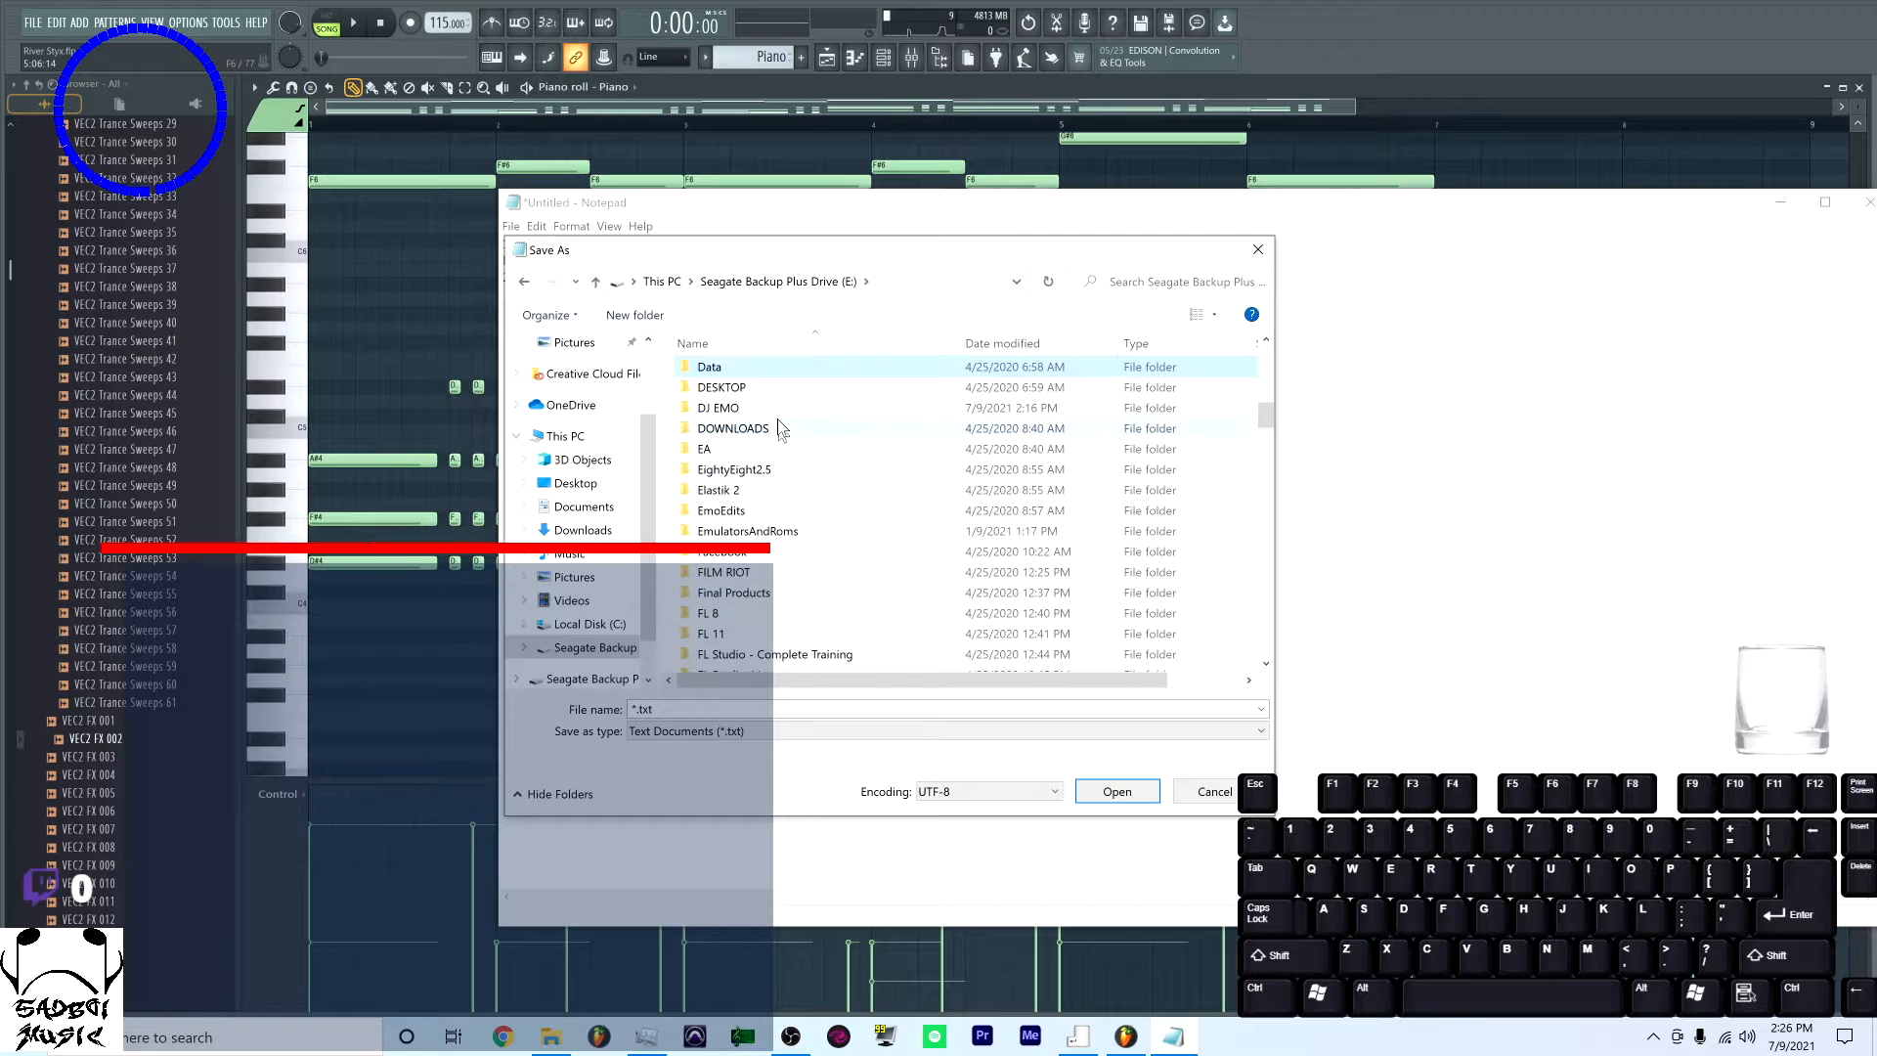
double_click(738, 411)
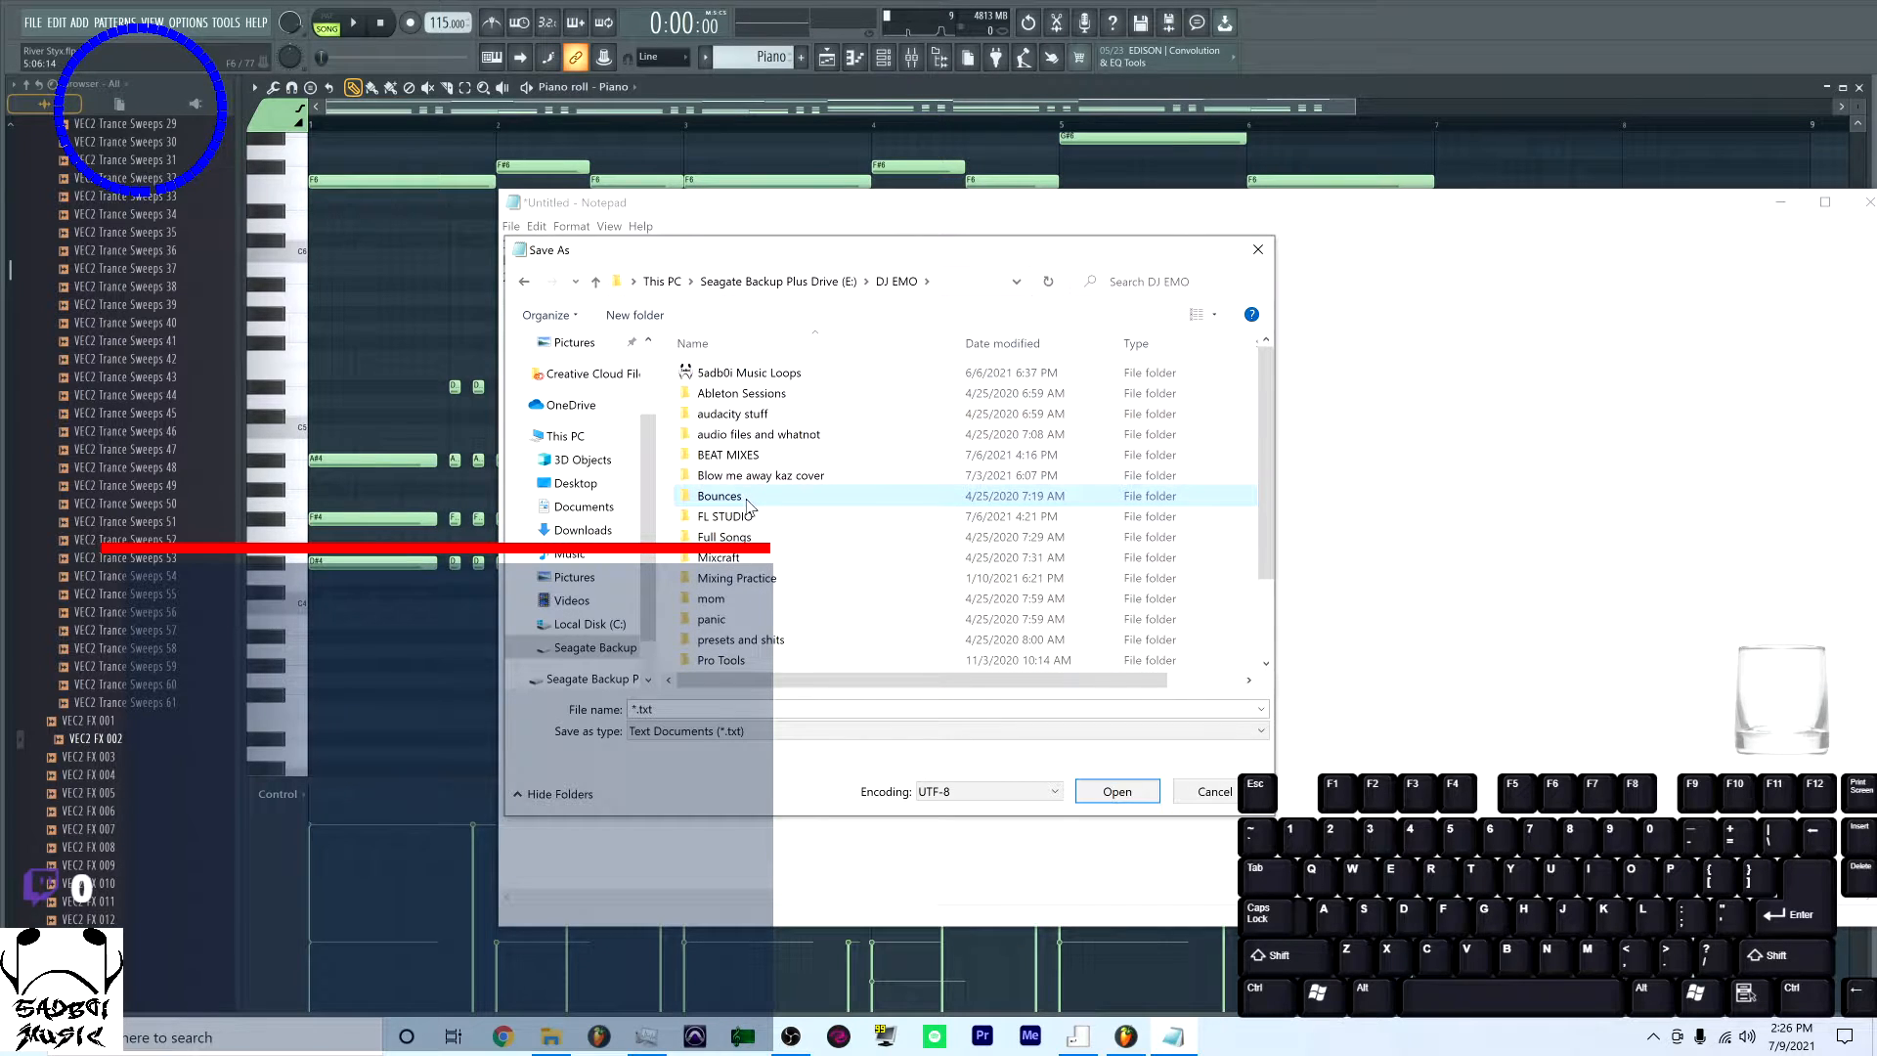
key("r")
double_click(774, 581)
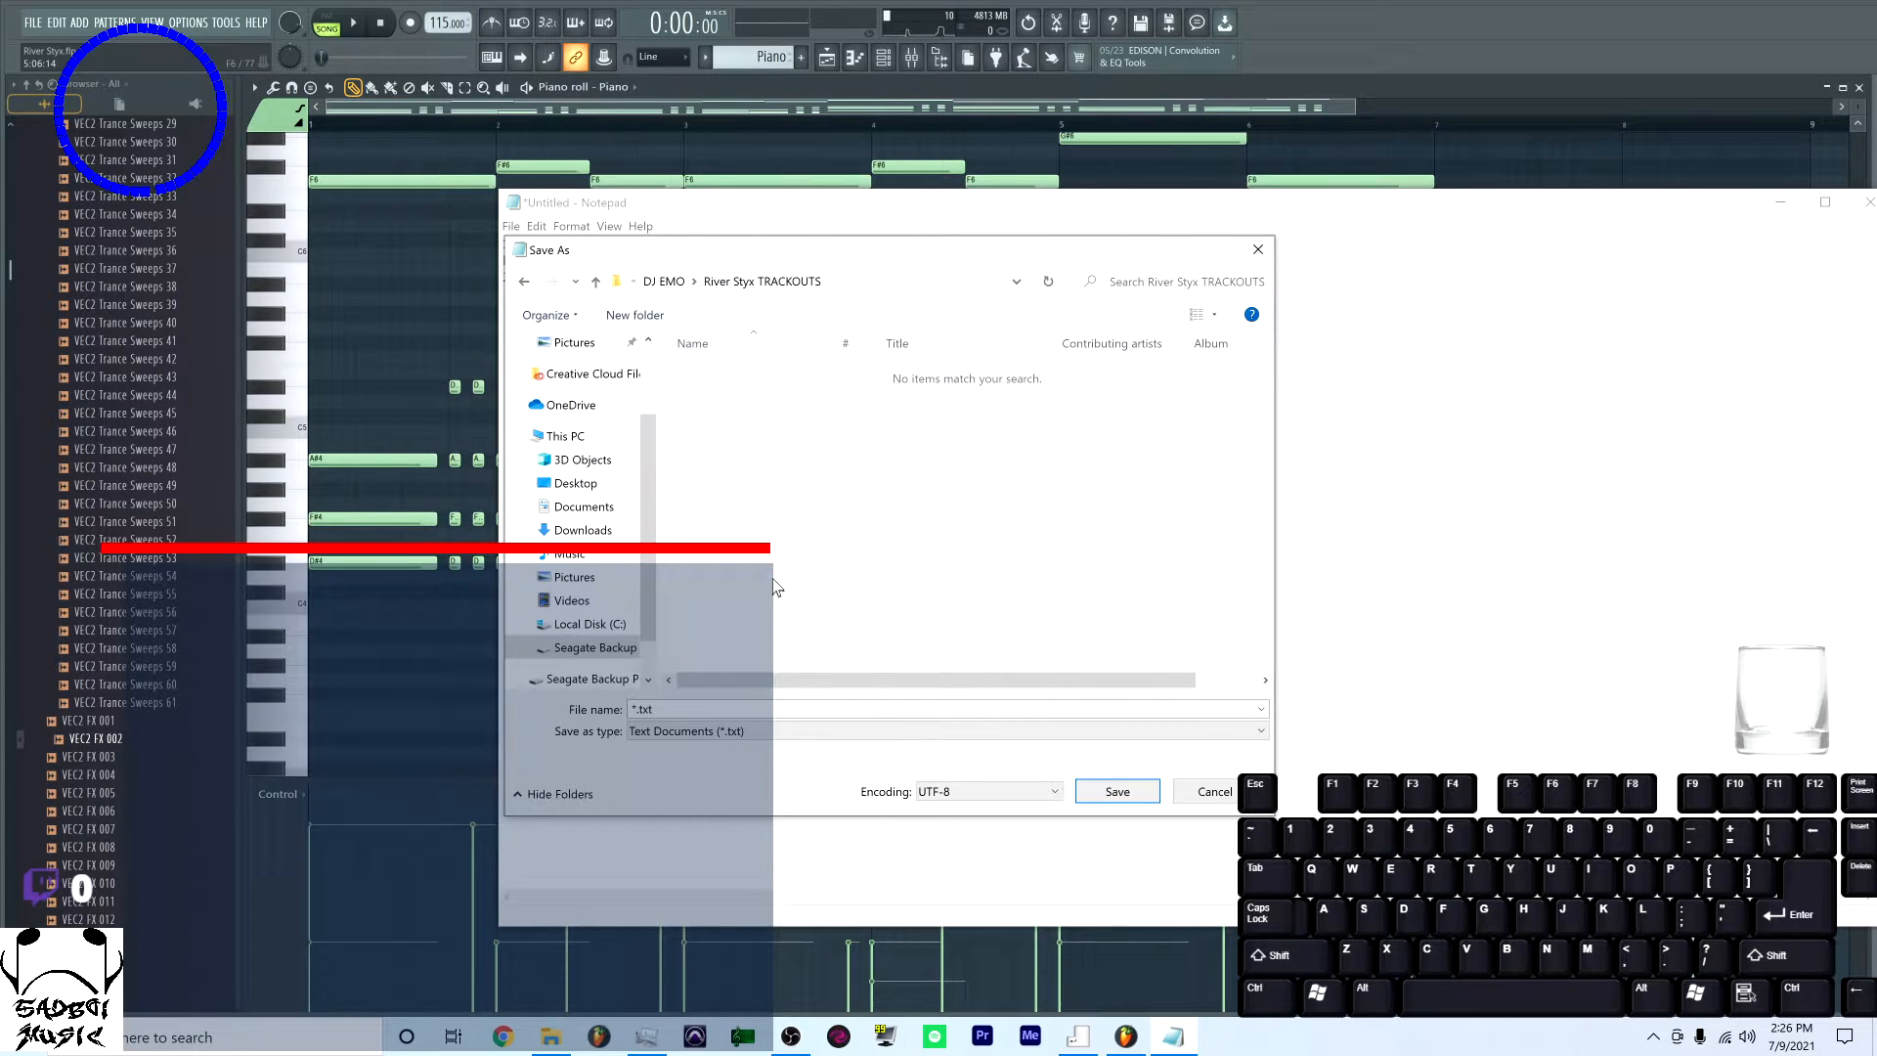
left_click(761, 708)
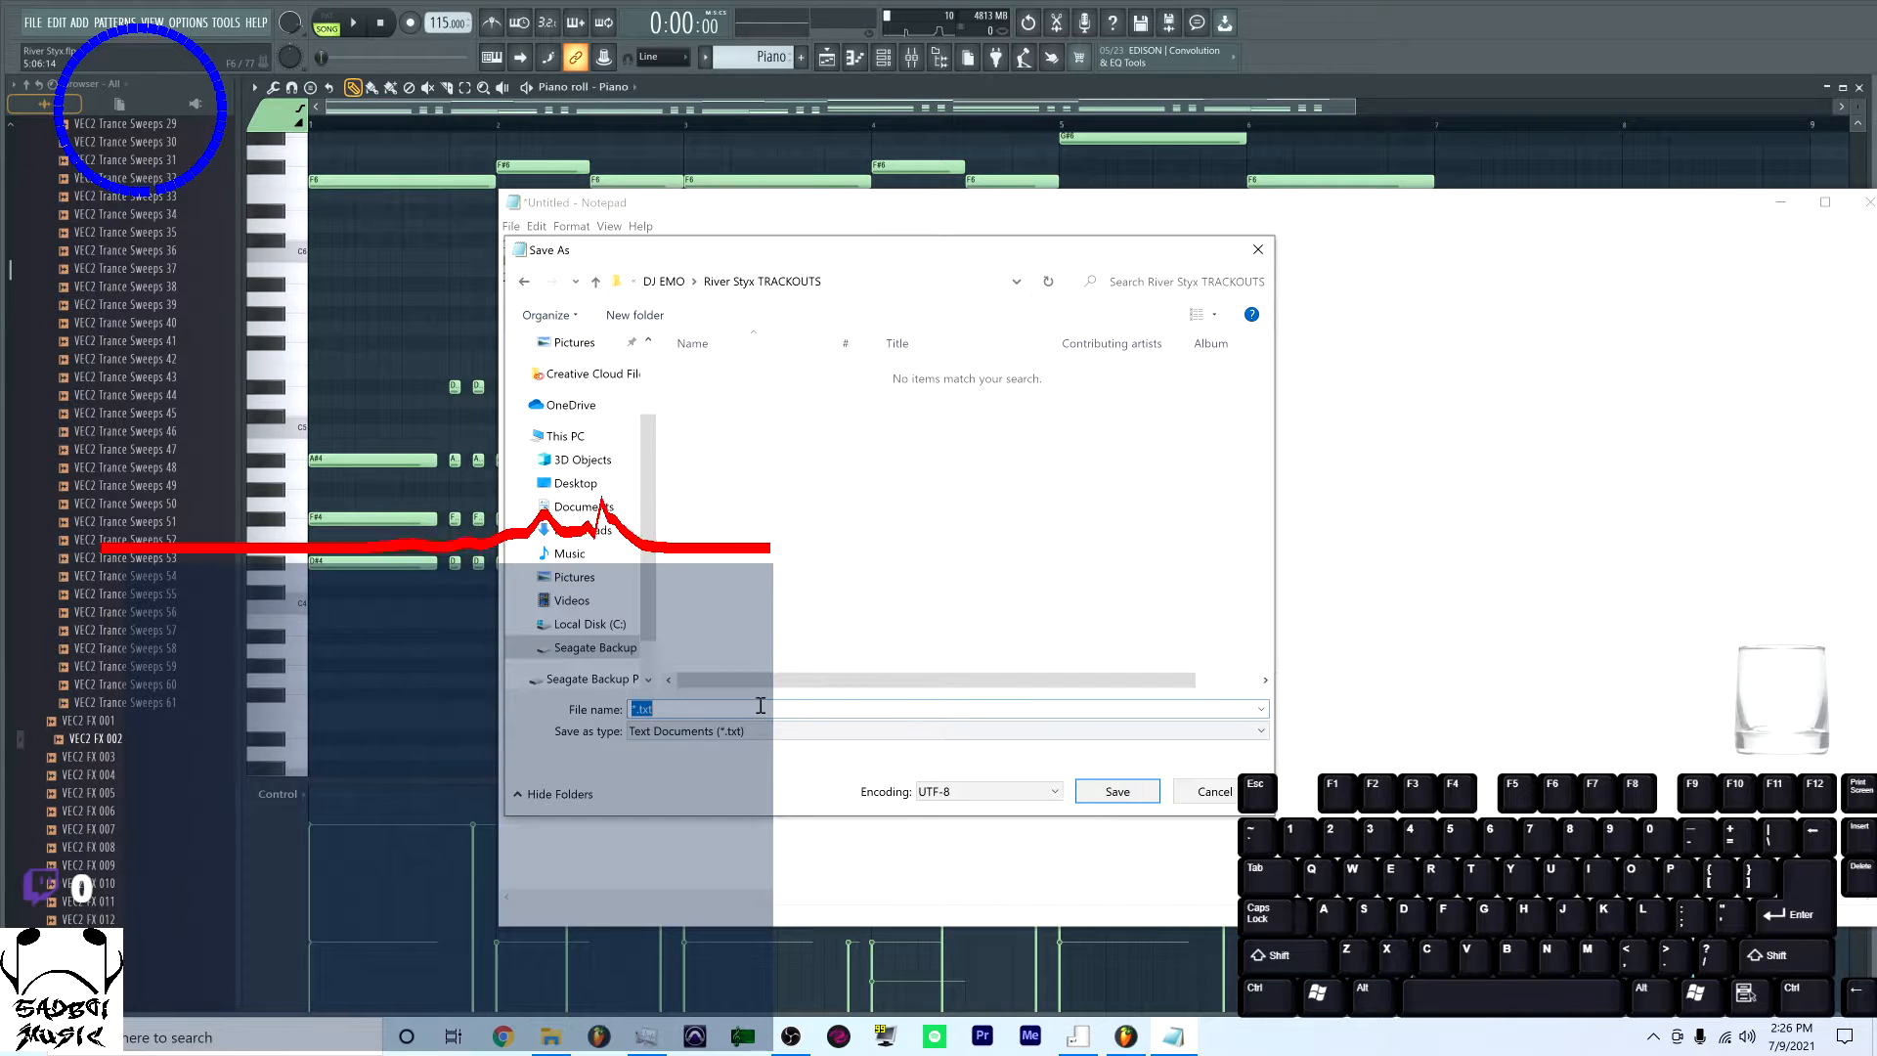
key("shift")
type("README")
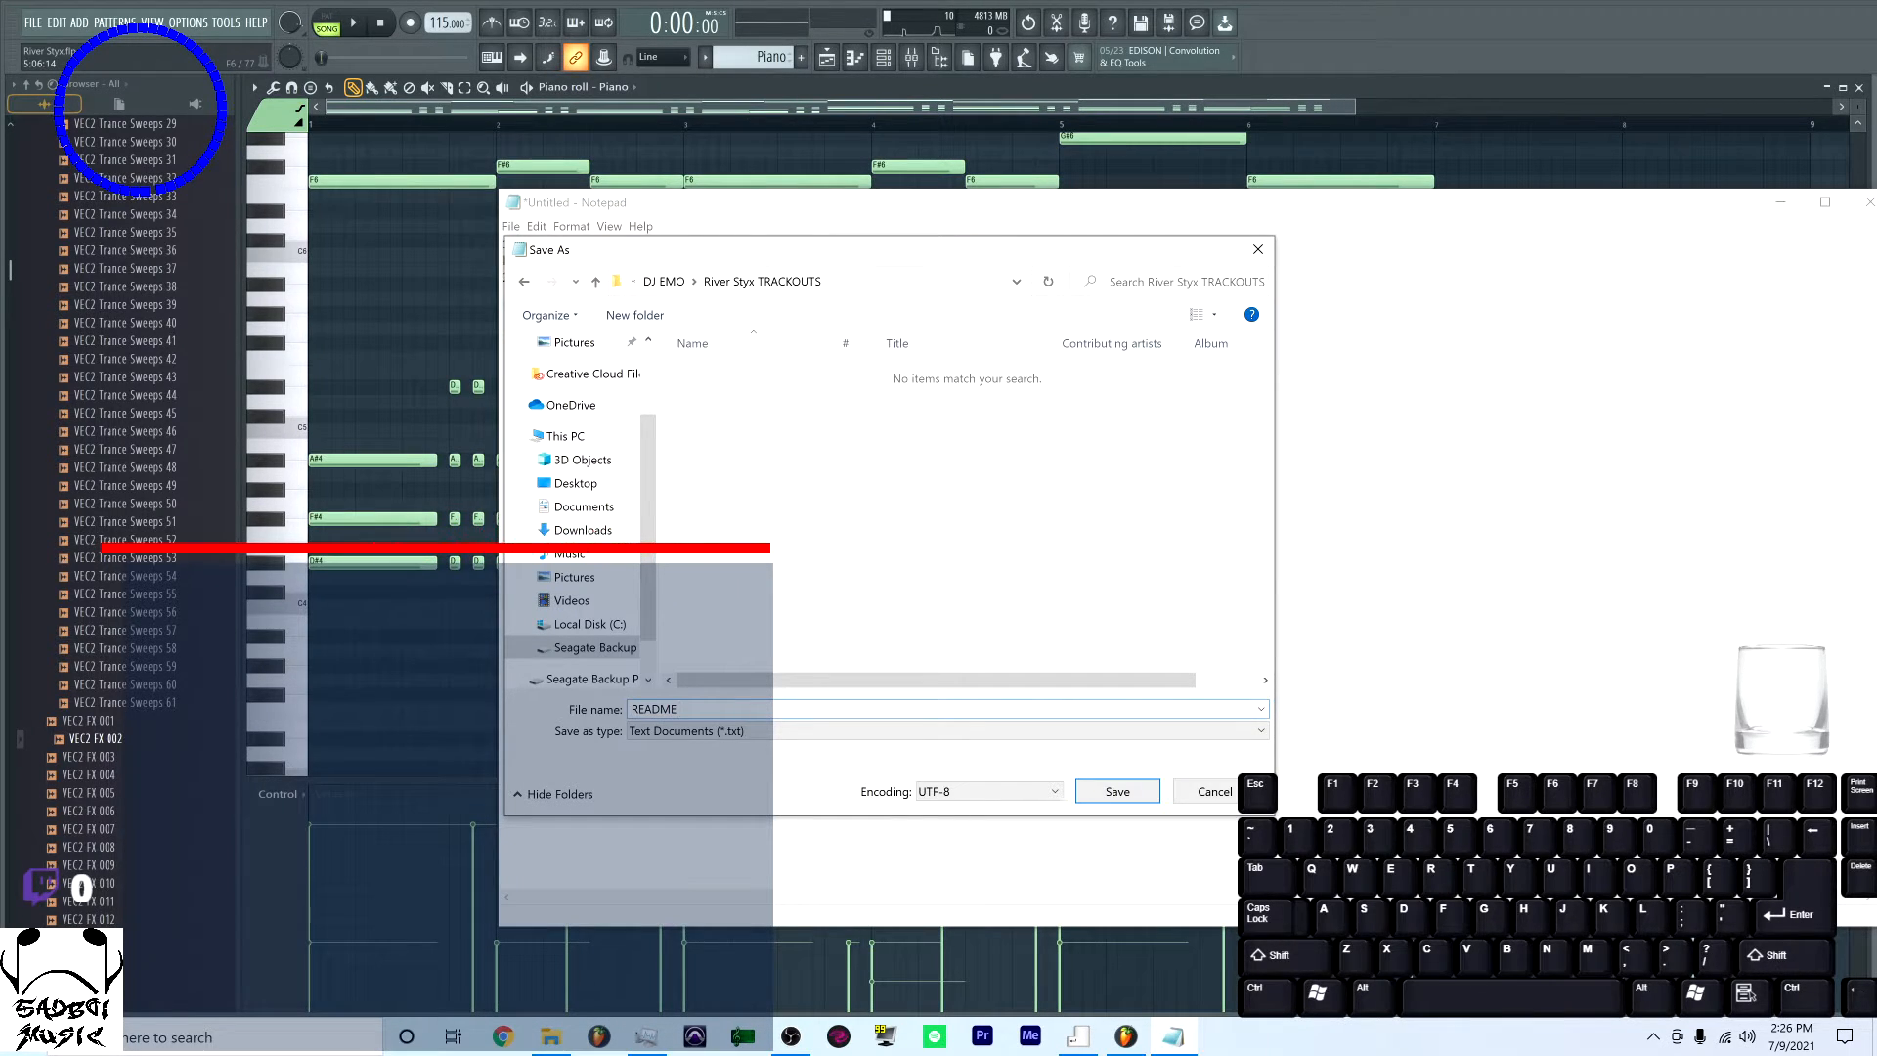
key("shift")
type("INF")
key("BackSpace")
key("BackSpace")
key("BackSpace")
key("BackSpace")
key("BackSpace")
key("BackSpace")
key("BackSpace")
key("BackSpace")
key("BackSpace")
key("BackSpace")
Save the note as a text file named TRACK INFO and close its window
type("TRACK INFO")
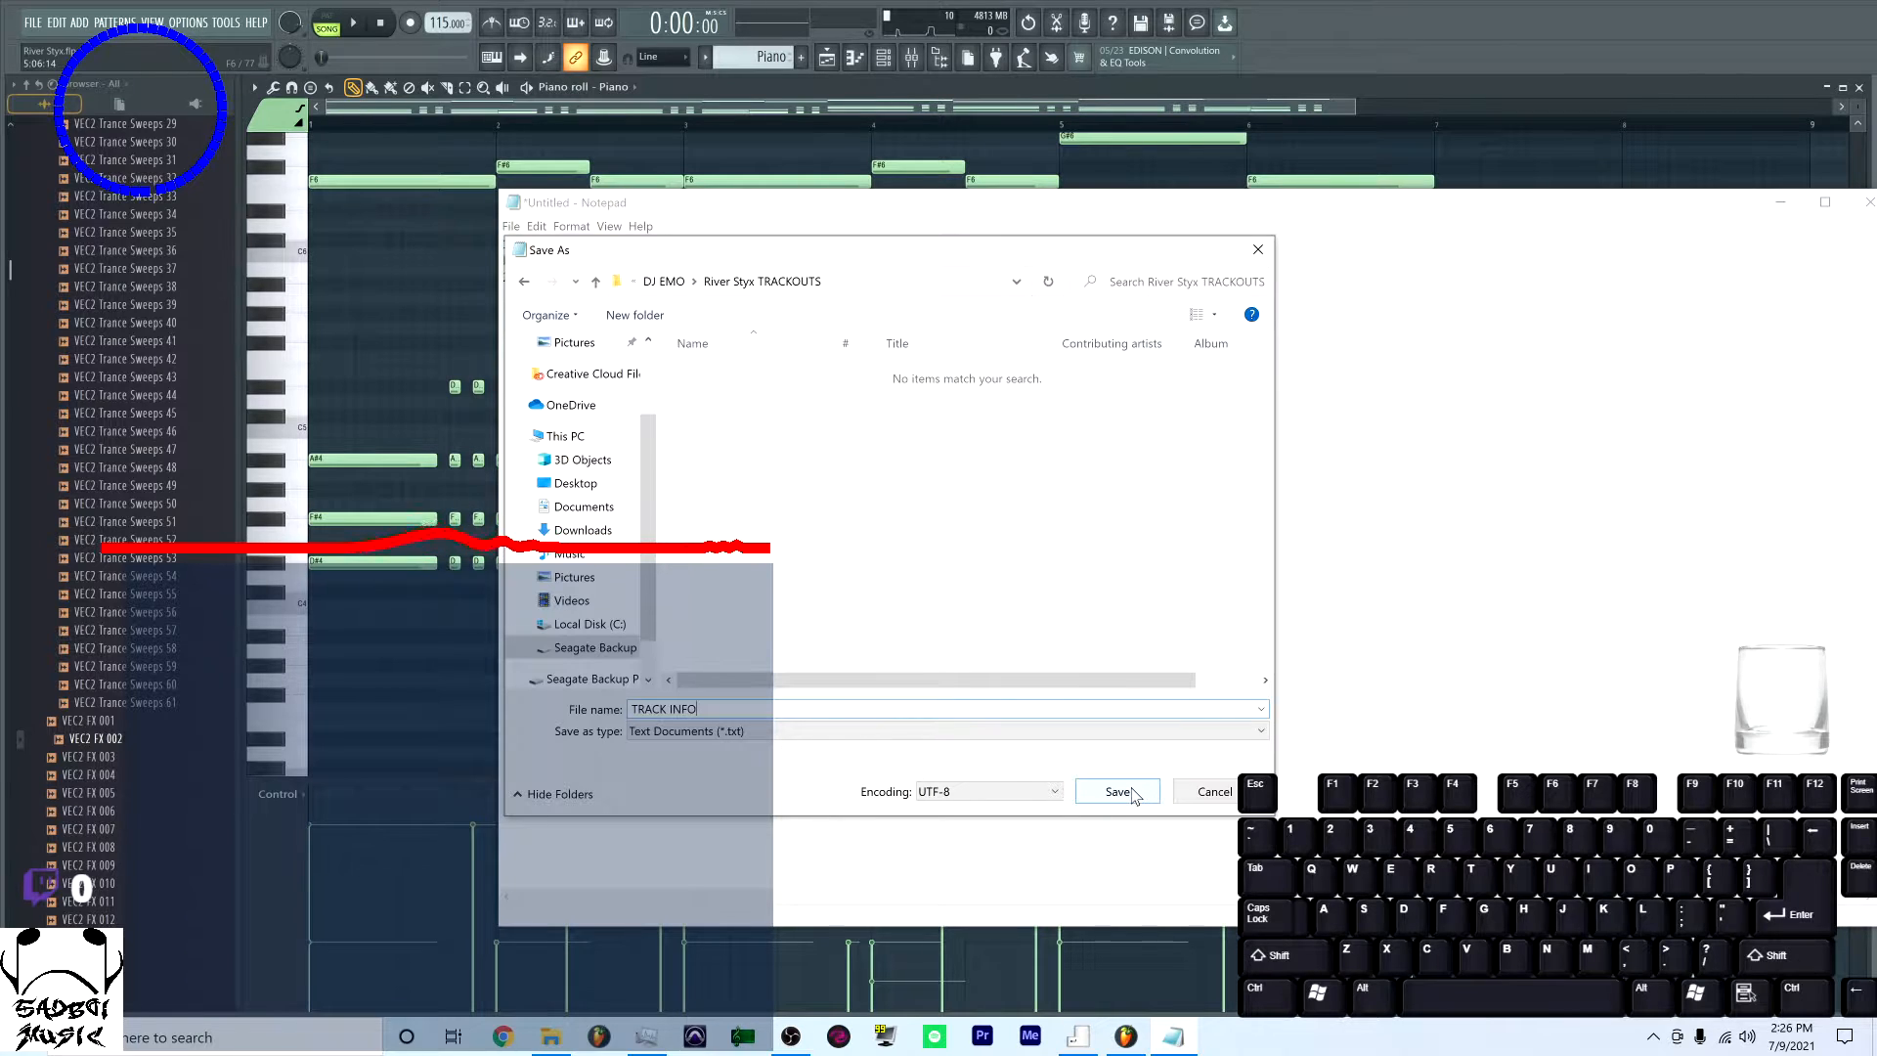
left_click(1118, 791)
left_click_drag(1199, 183, 882, 154)
left_click(1466, 173)
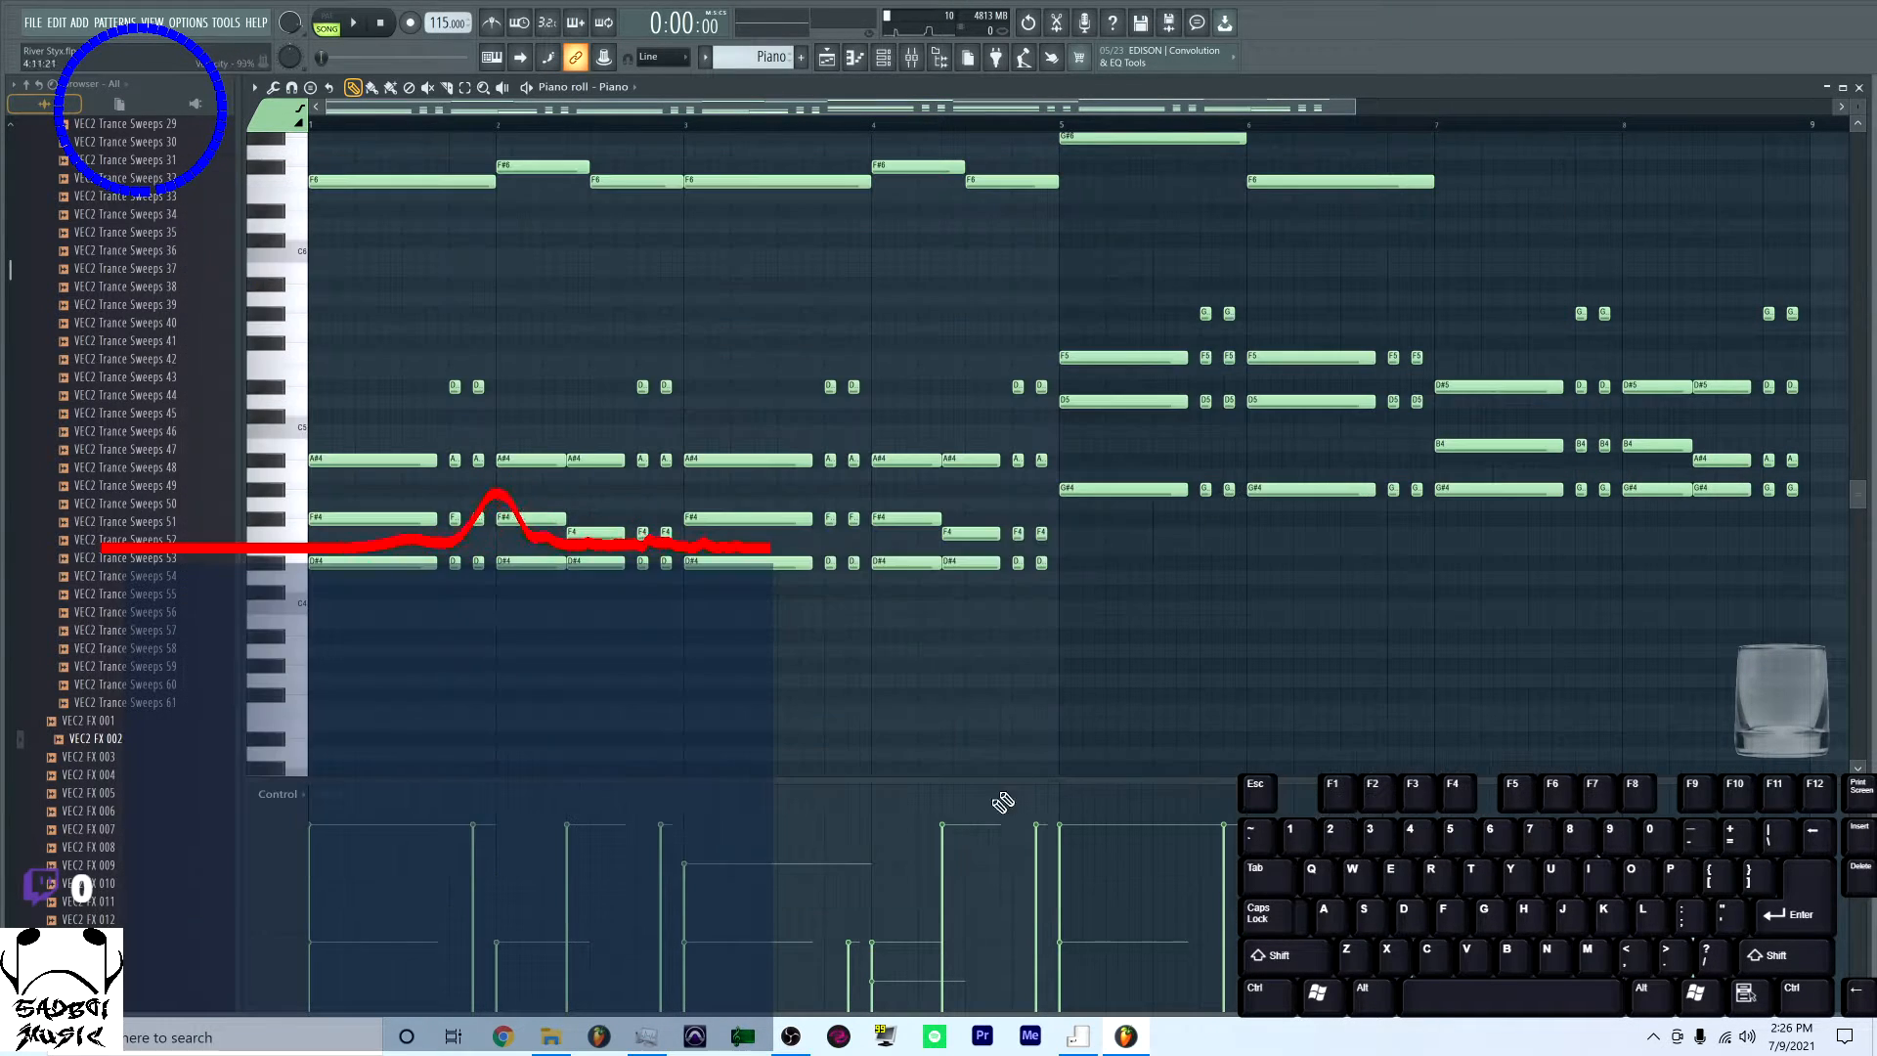
Open TRACK INFO from the River Styx TRACKOUTS folder and review its tempo, key and total tracks lines
left_click(565, 1048)
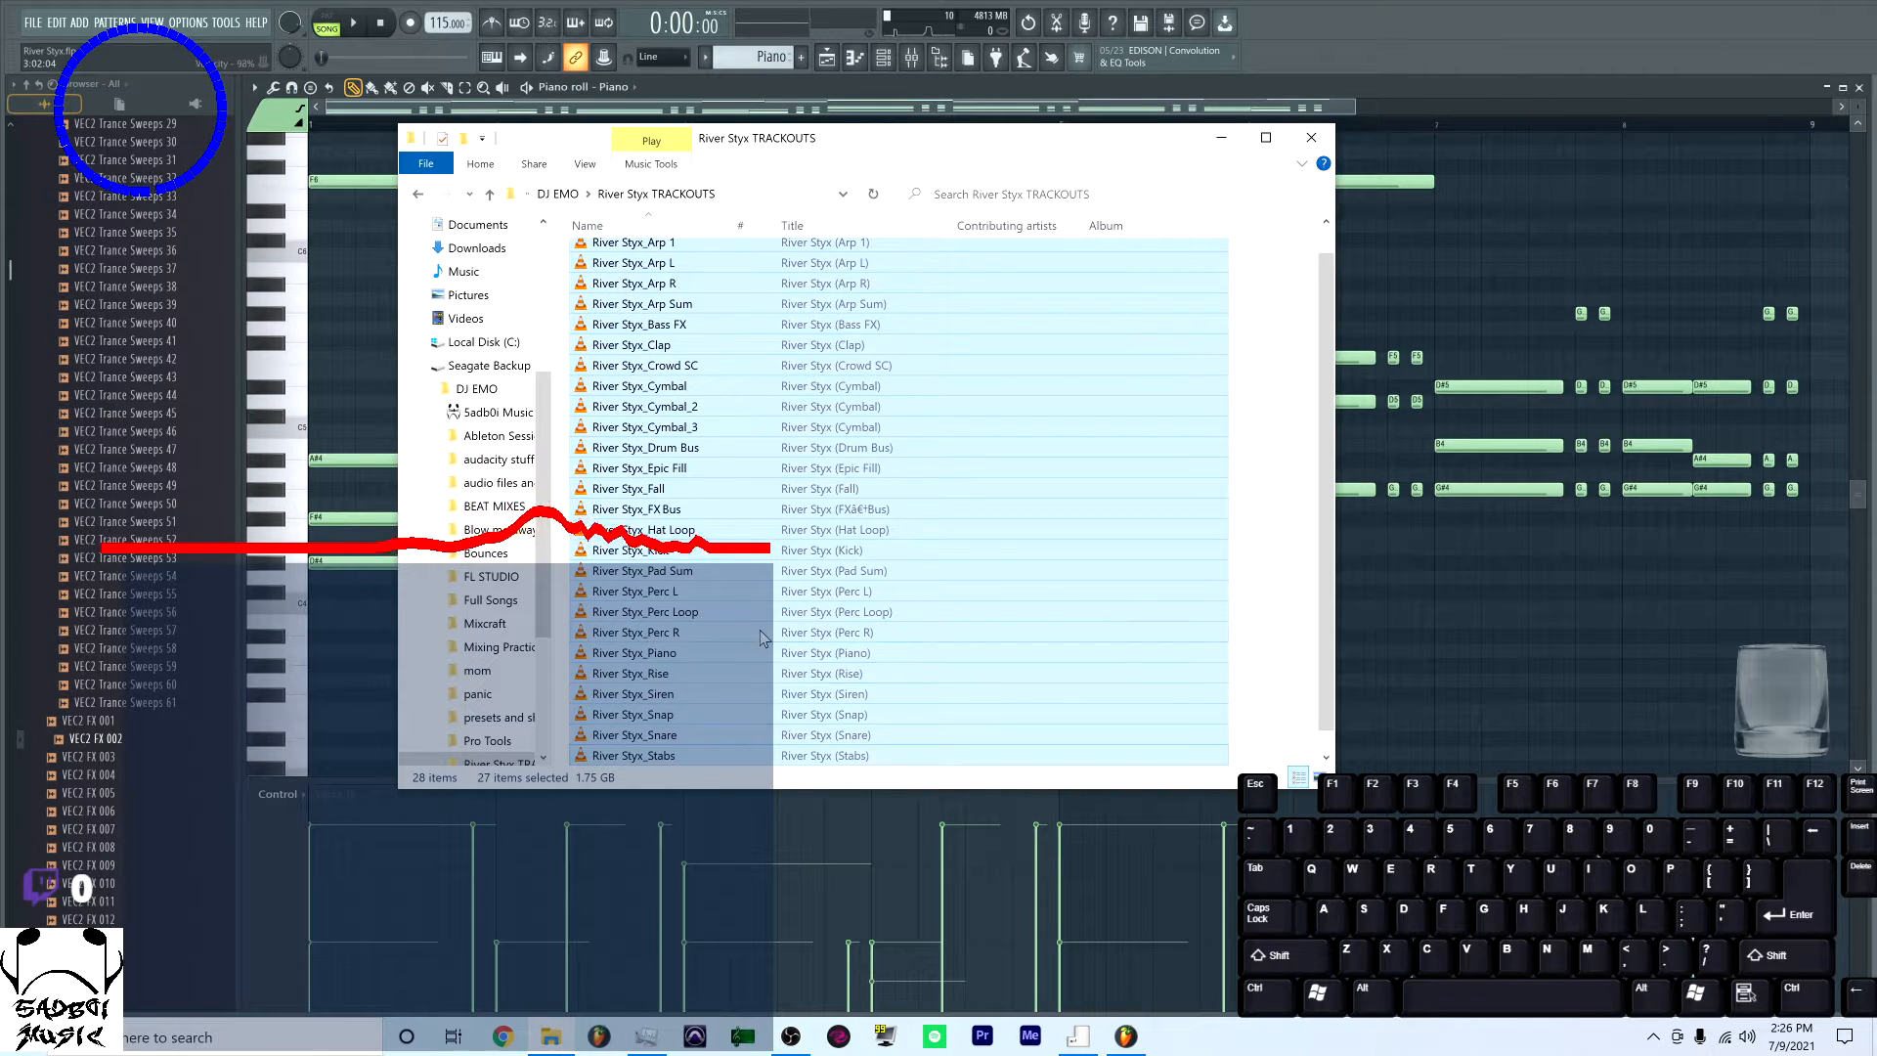
scroll(761, 637, "down", 1)
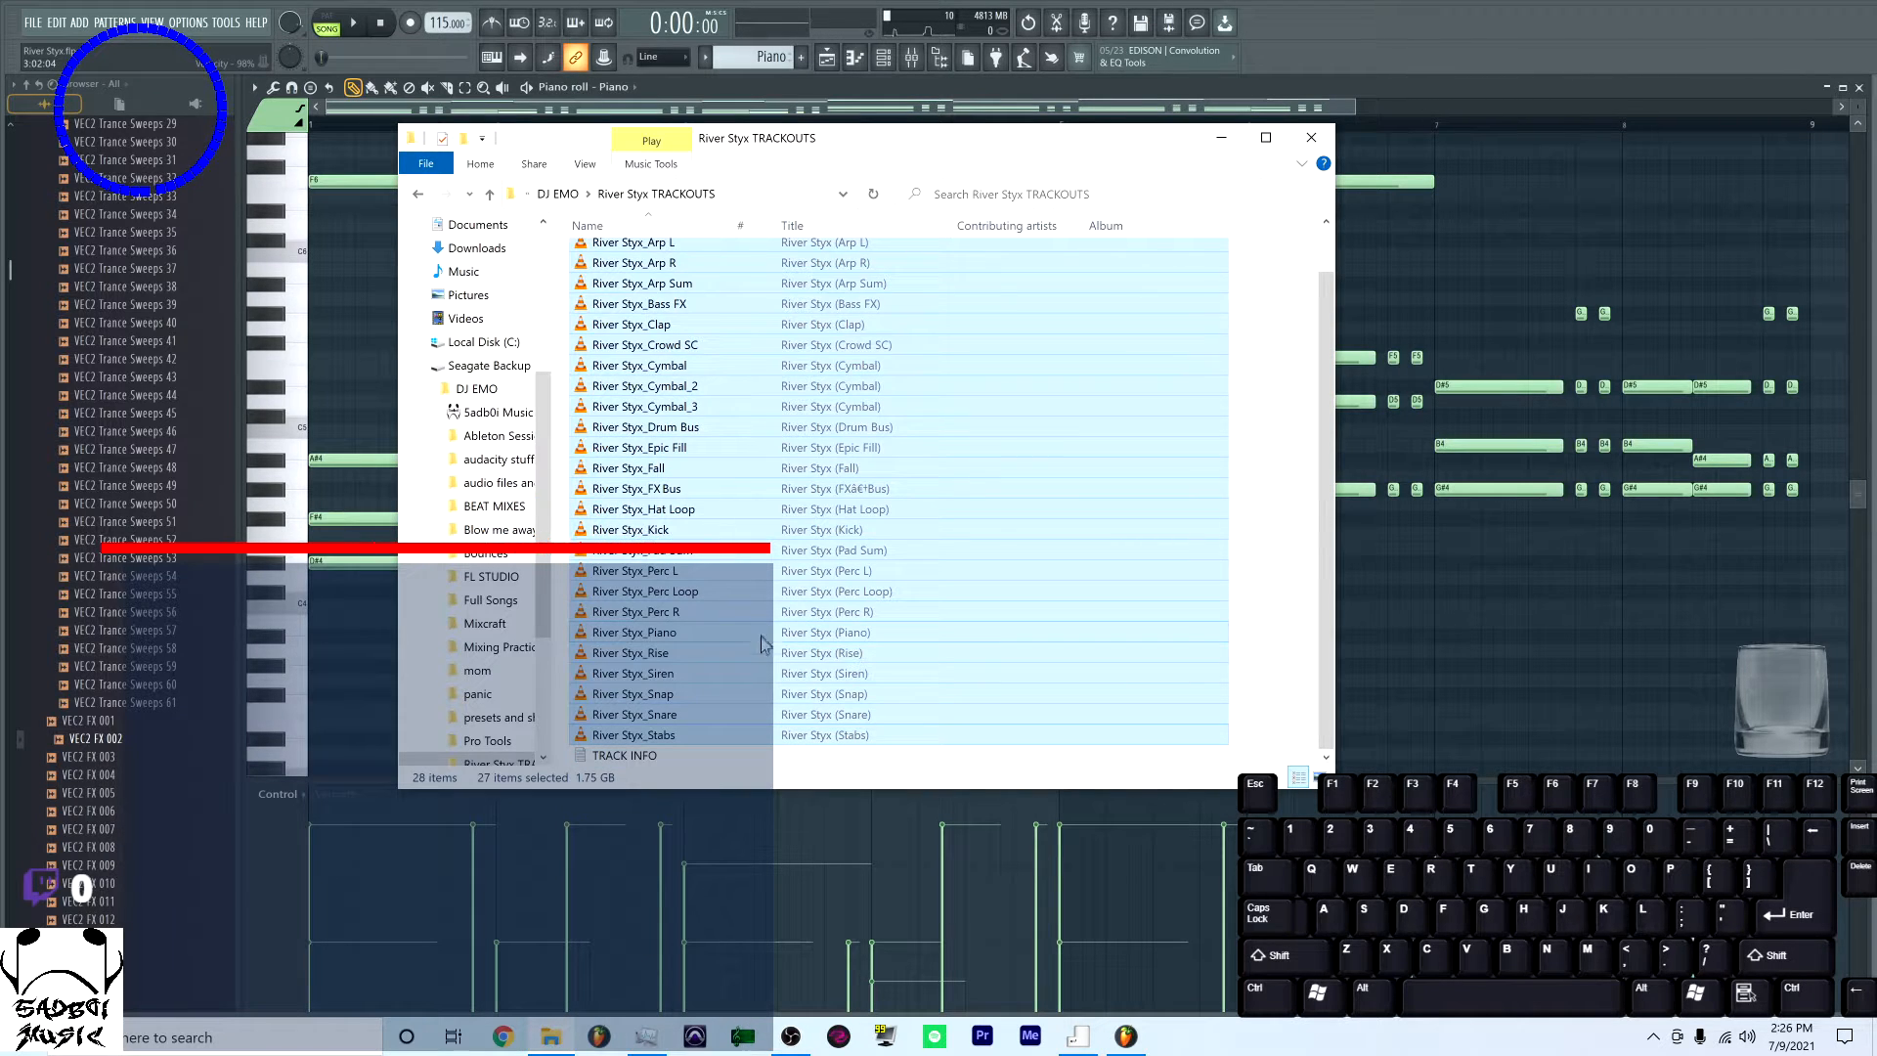
double_click(648, 759)
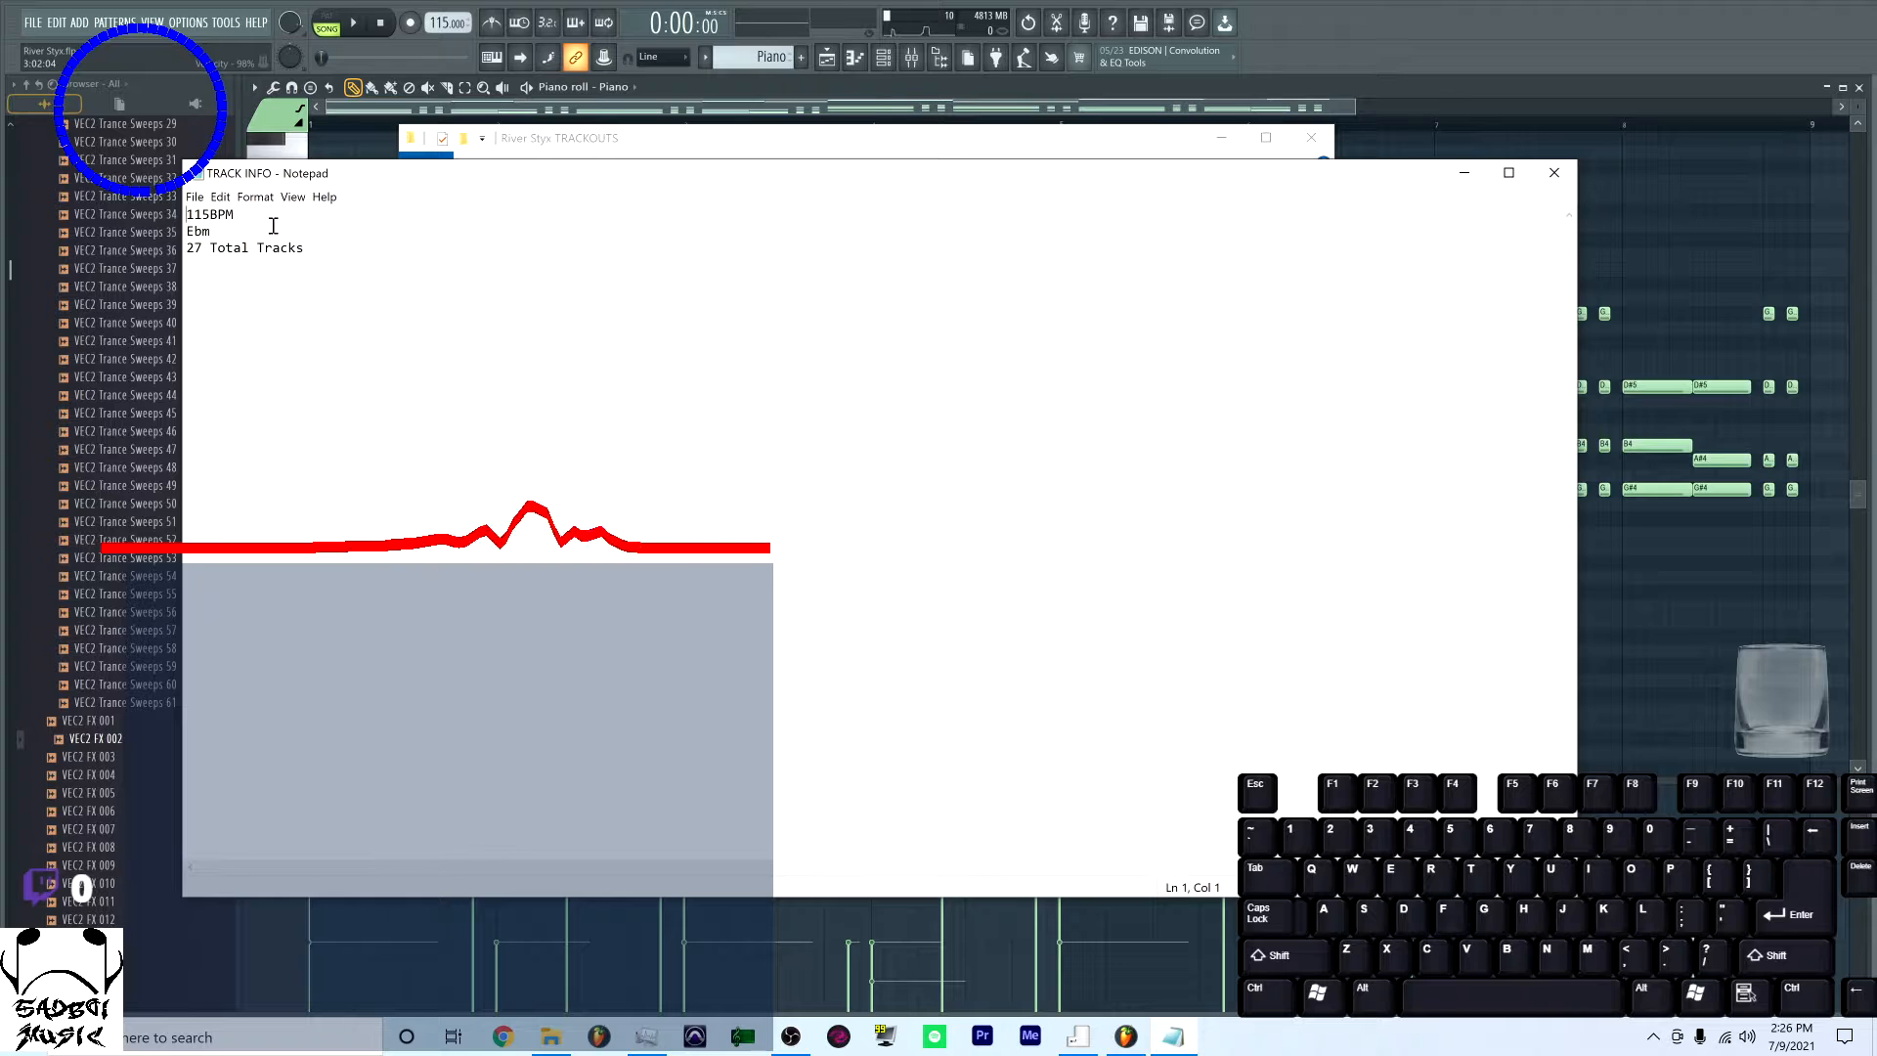
left_click_drag(273, 226, 176, 214)
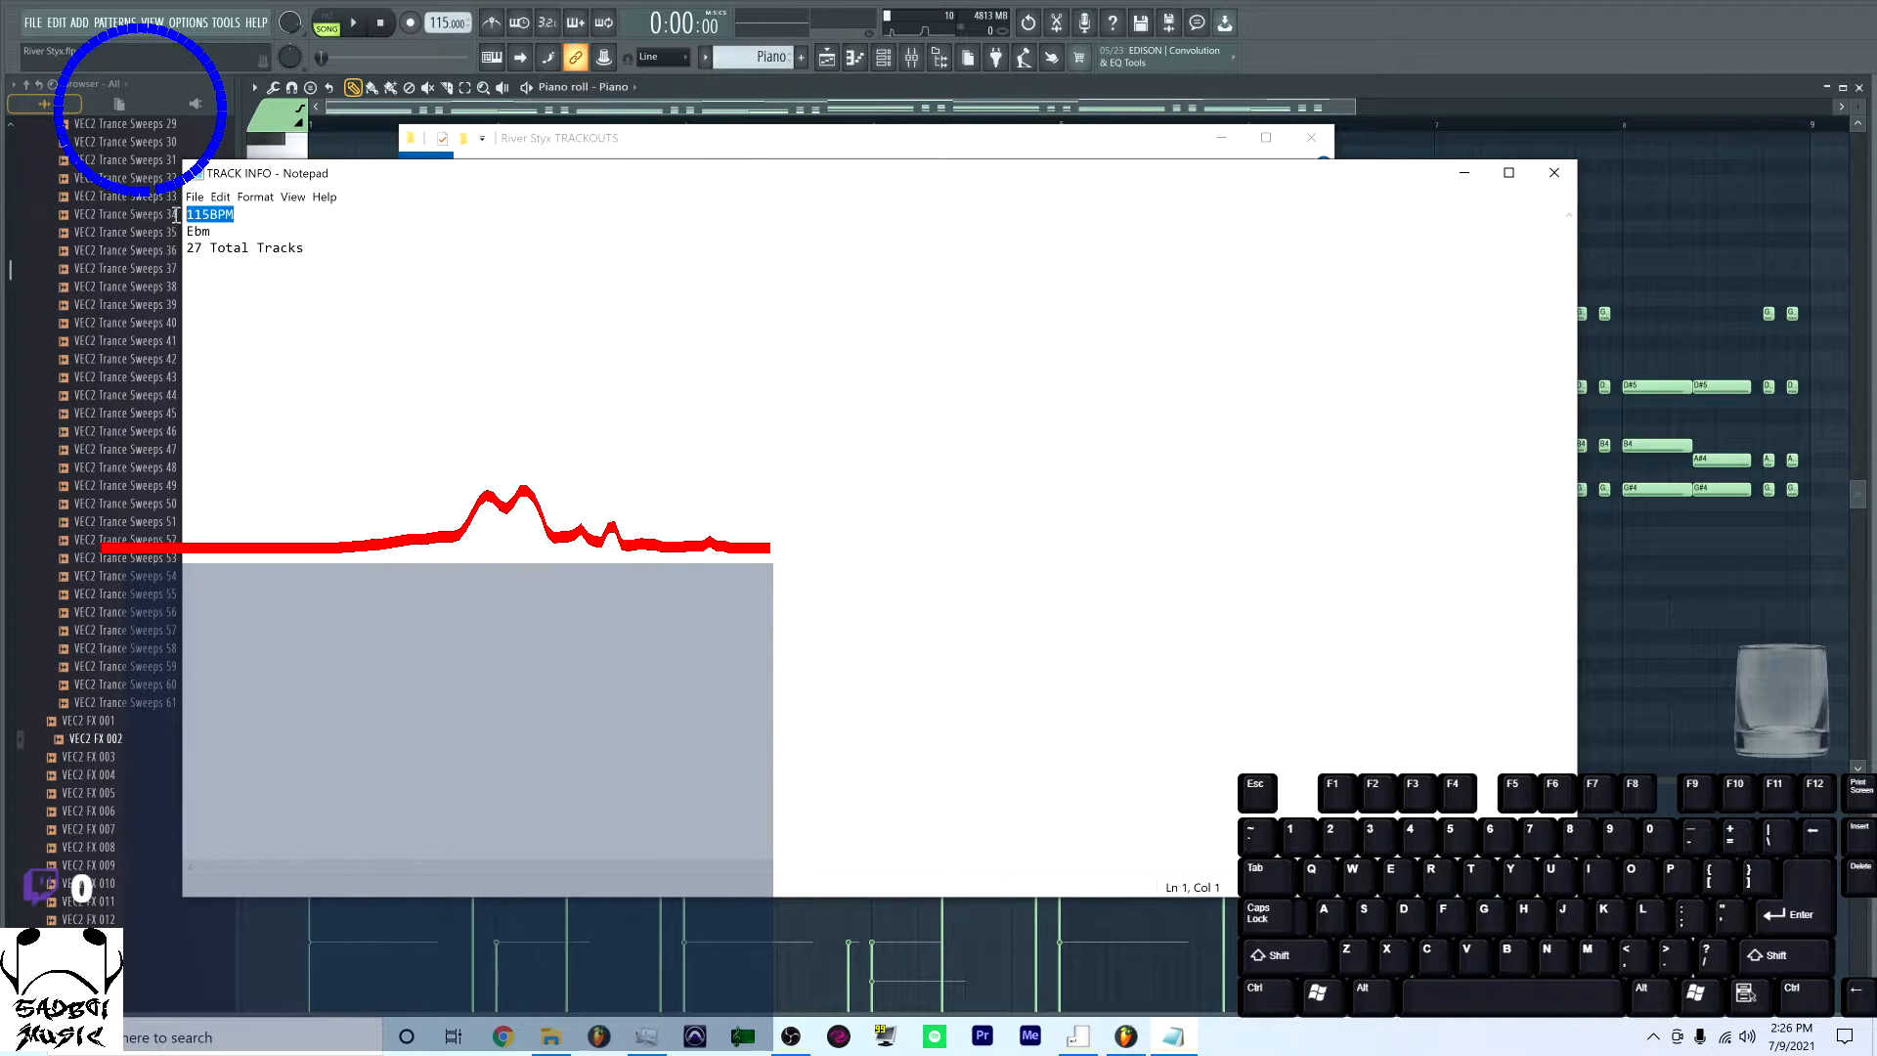
left_click_drag(315, 235, 176, 215)
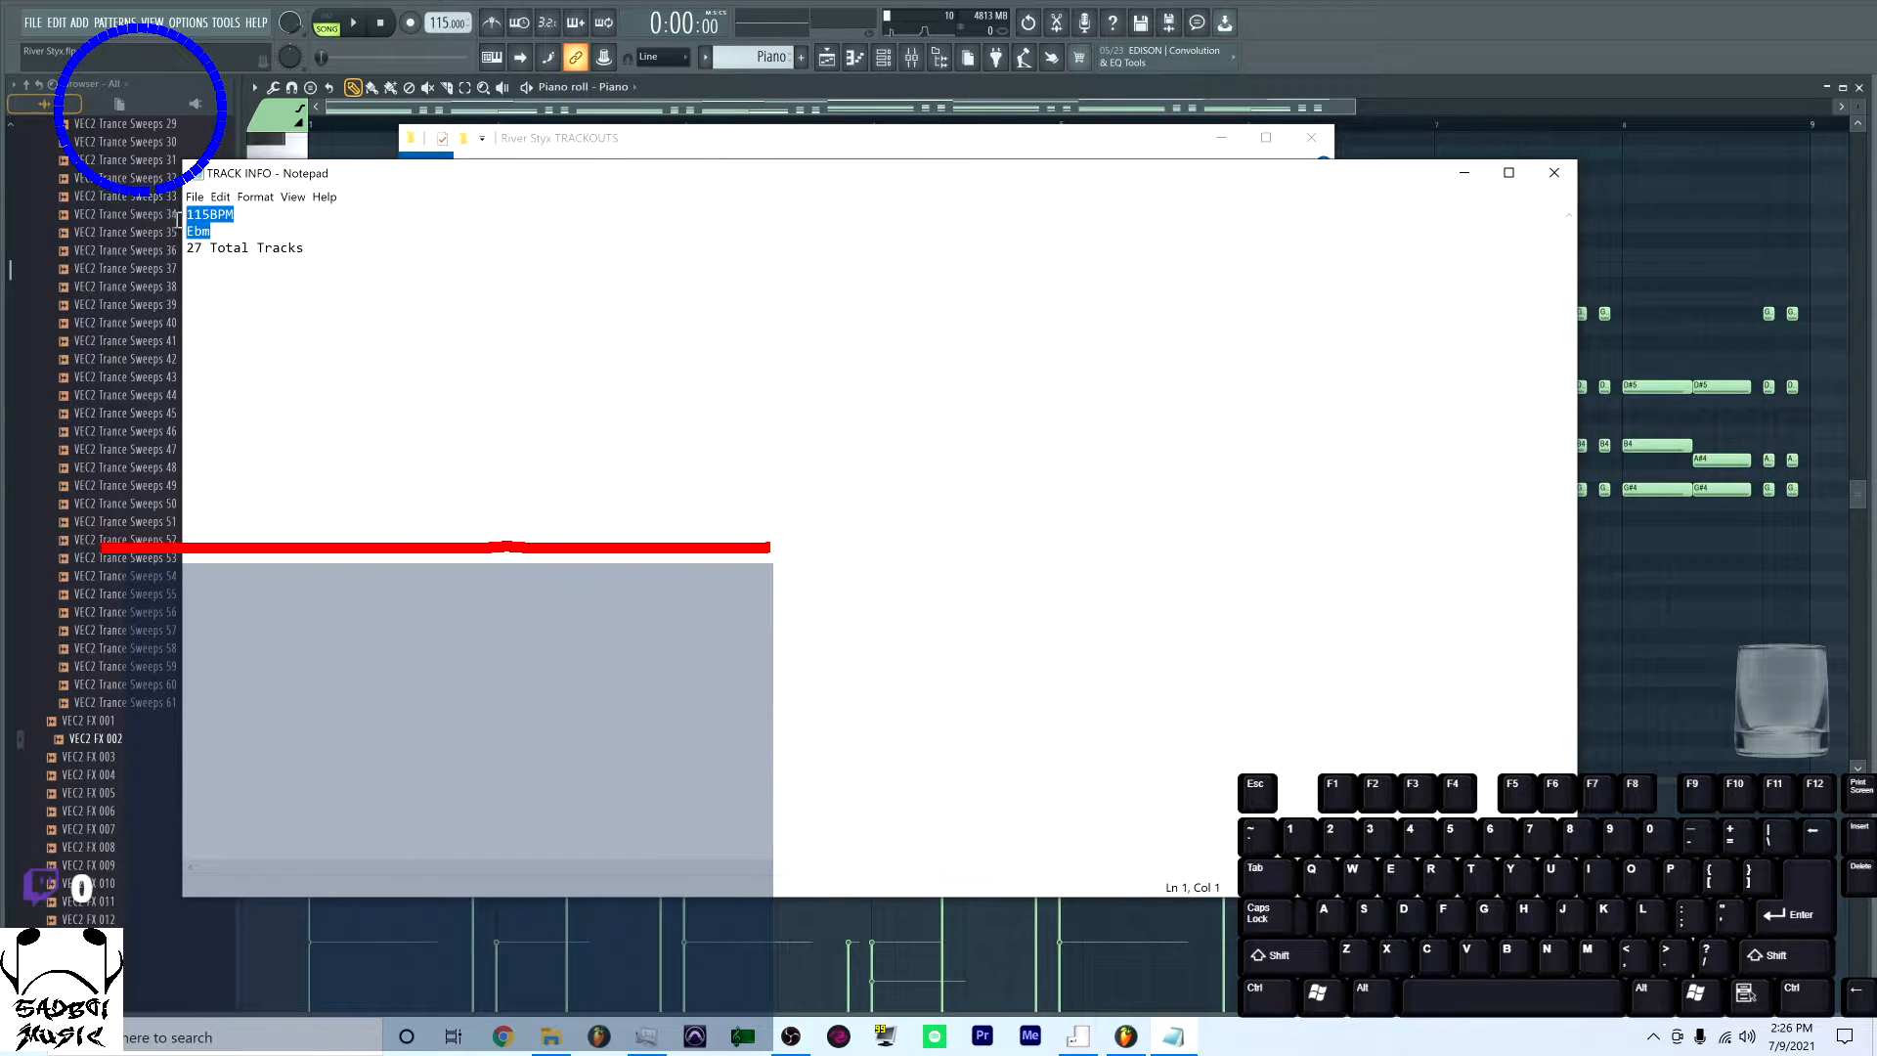
left_click(347, 257)
left_click_drag(339, 260, 204, 229)
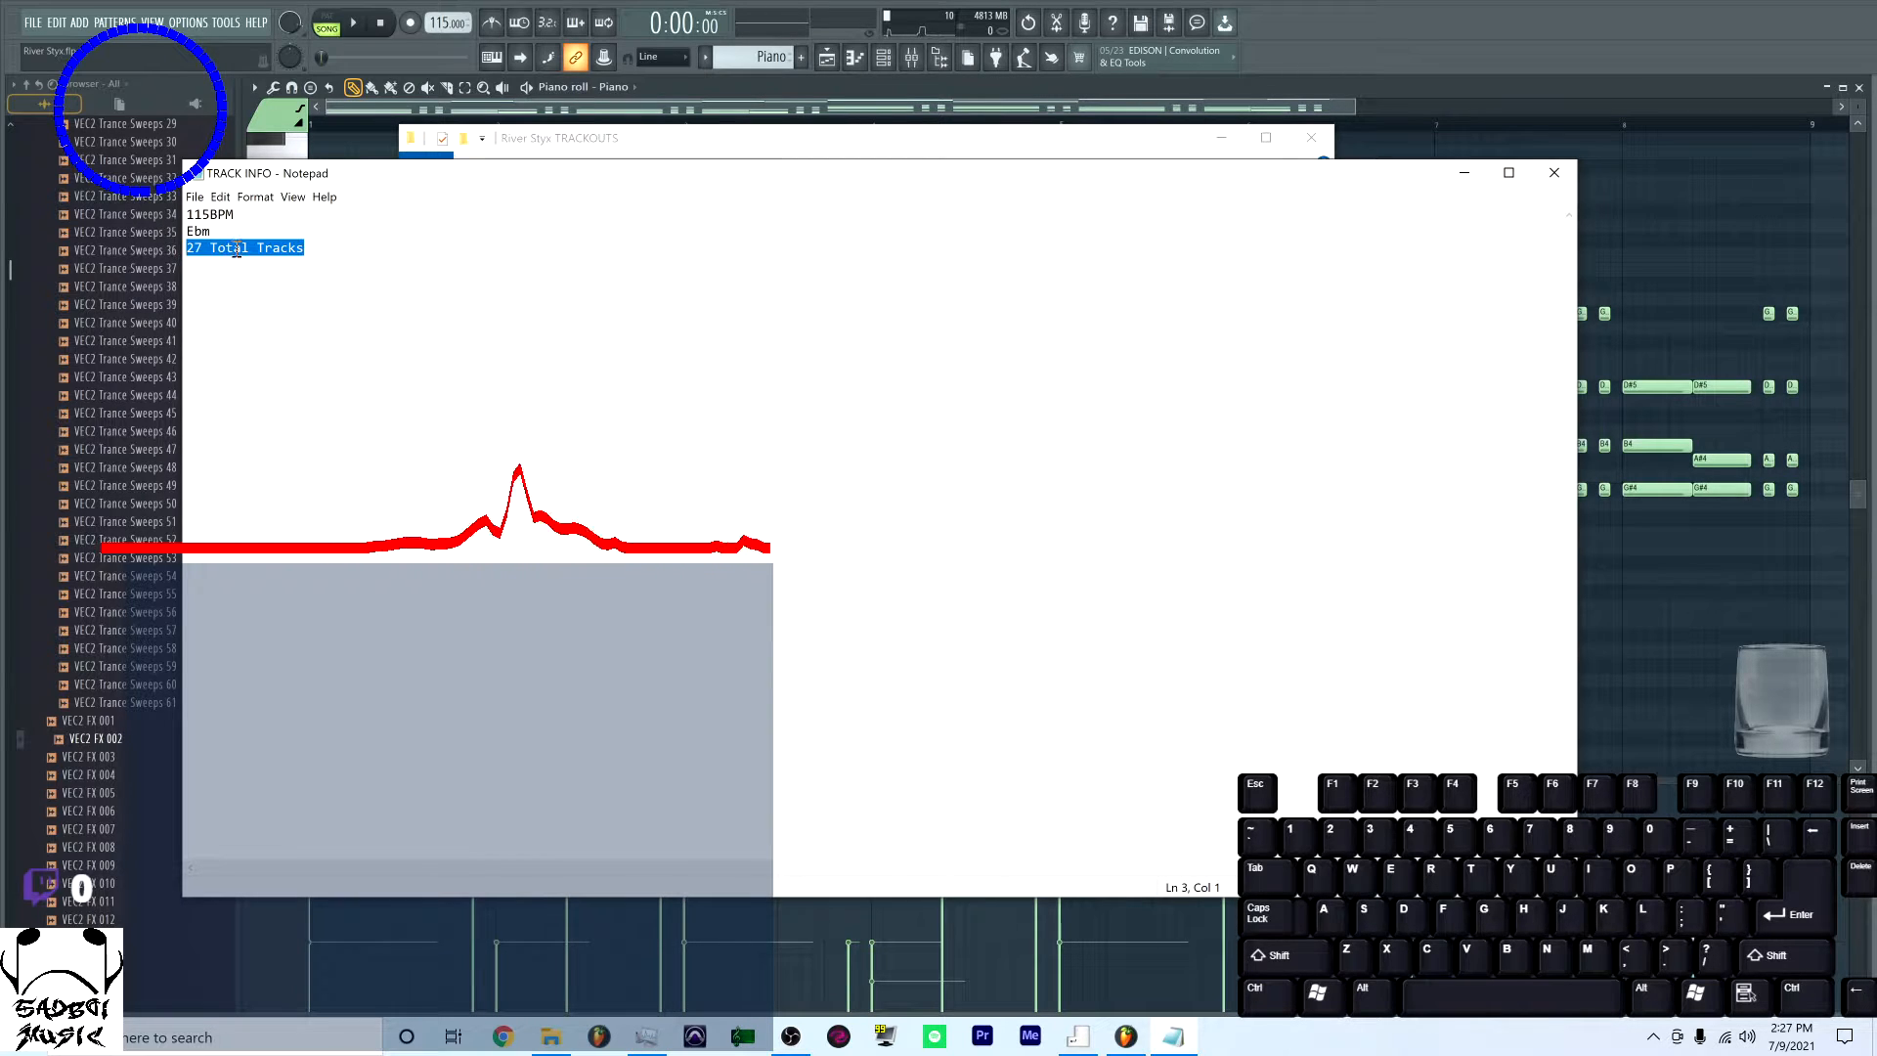
left_click(170, 246)
double_click(164, 248)
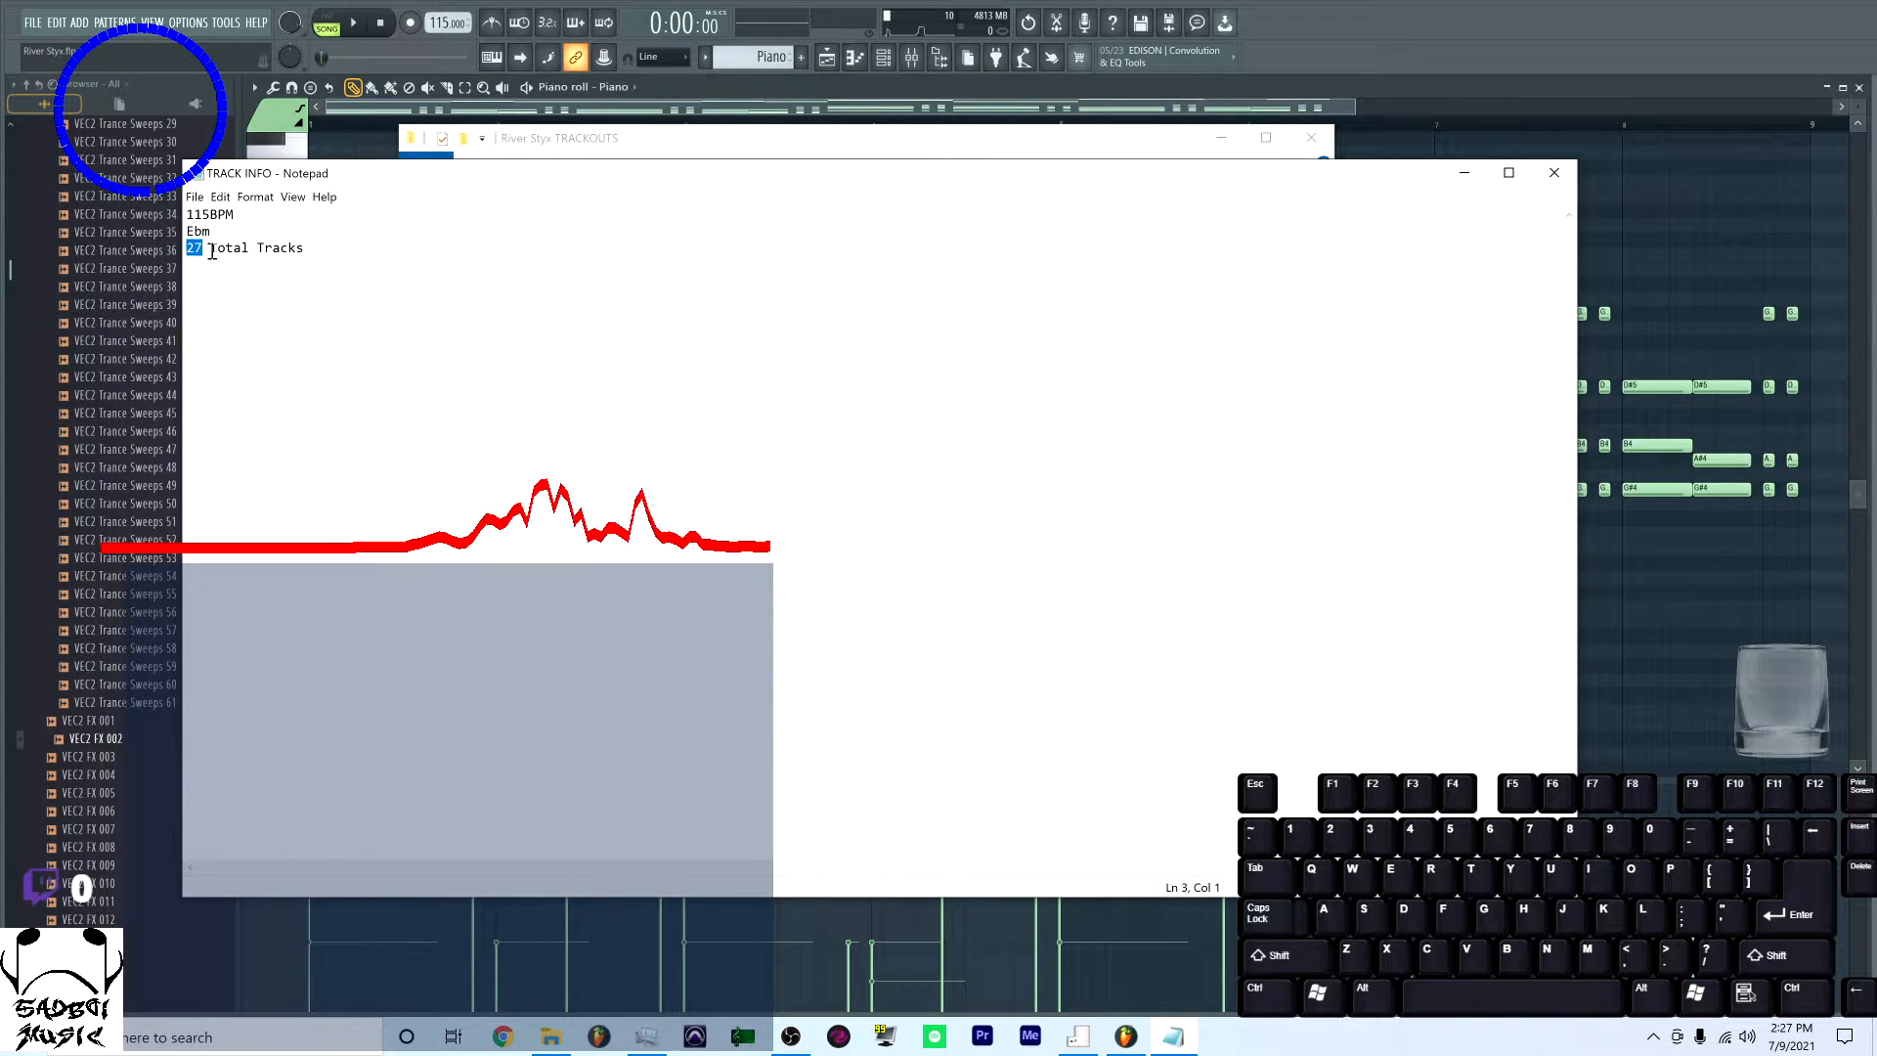
left_click(1462, 173)
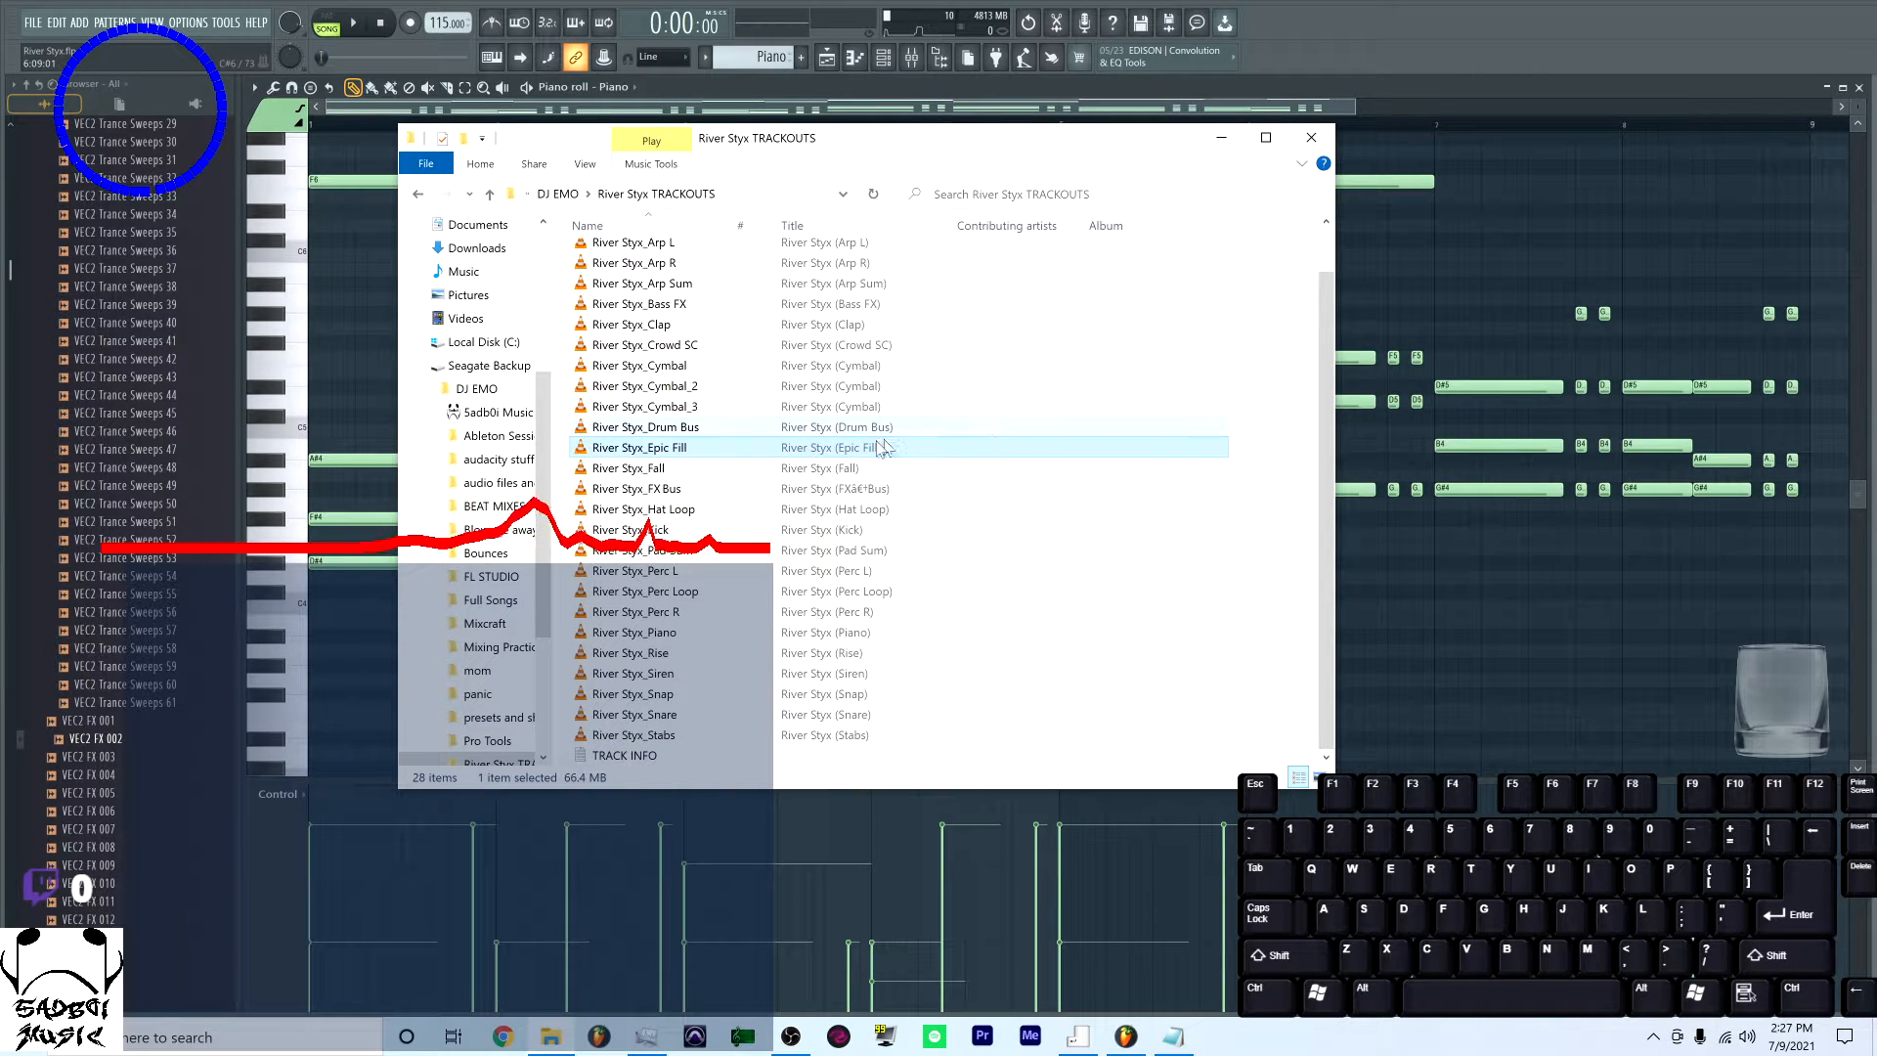
Delete the River Styx_FX Bus and River Styx_Drum Bus files from the trackouts folder and look over the remaining files
left_click(719, 493)
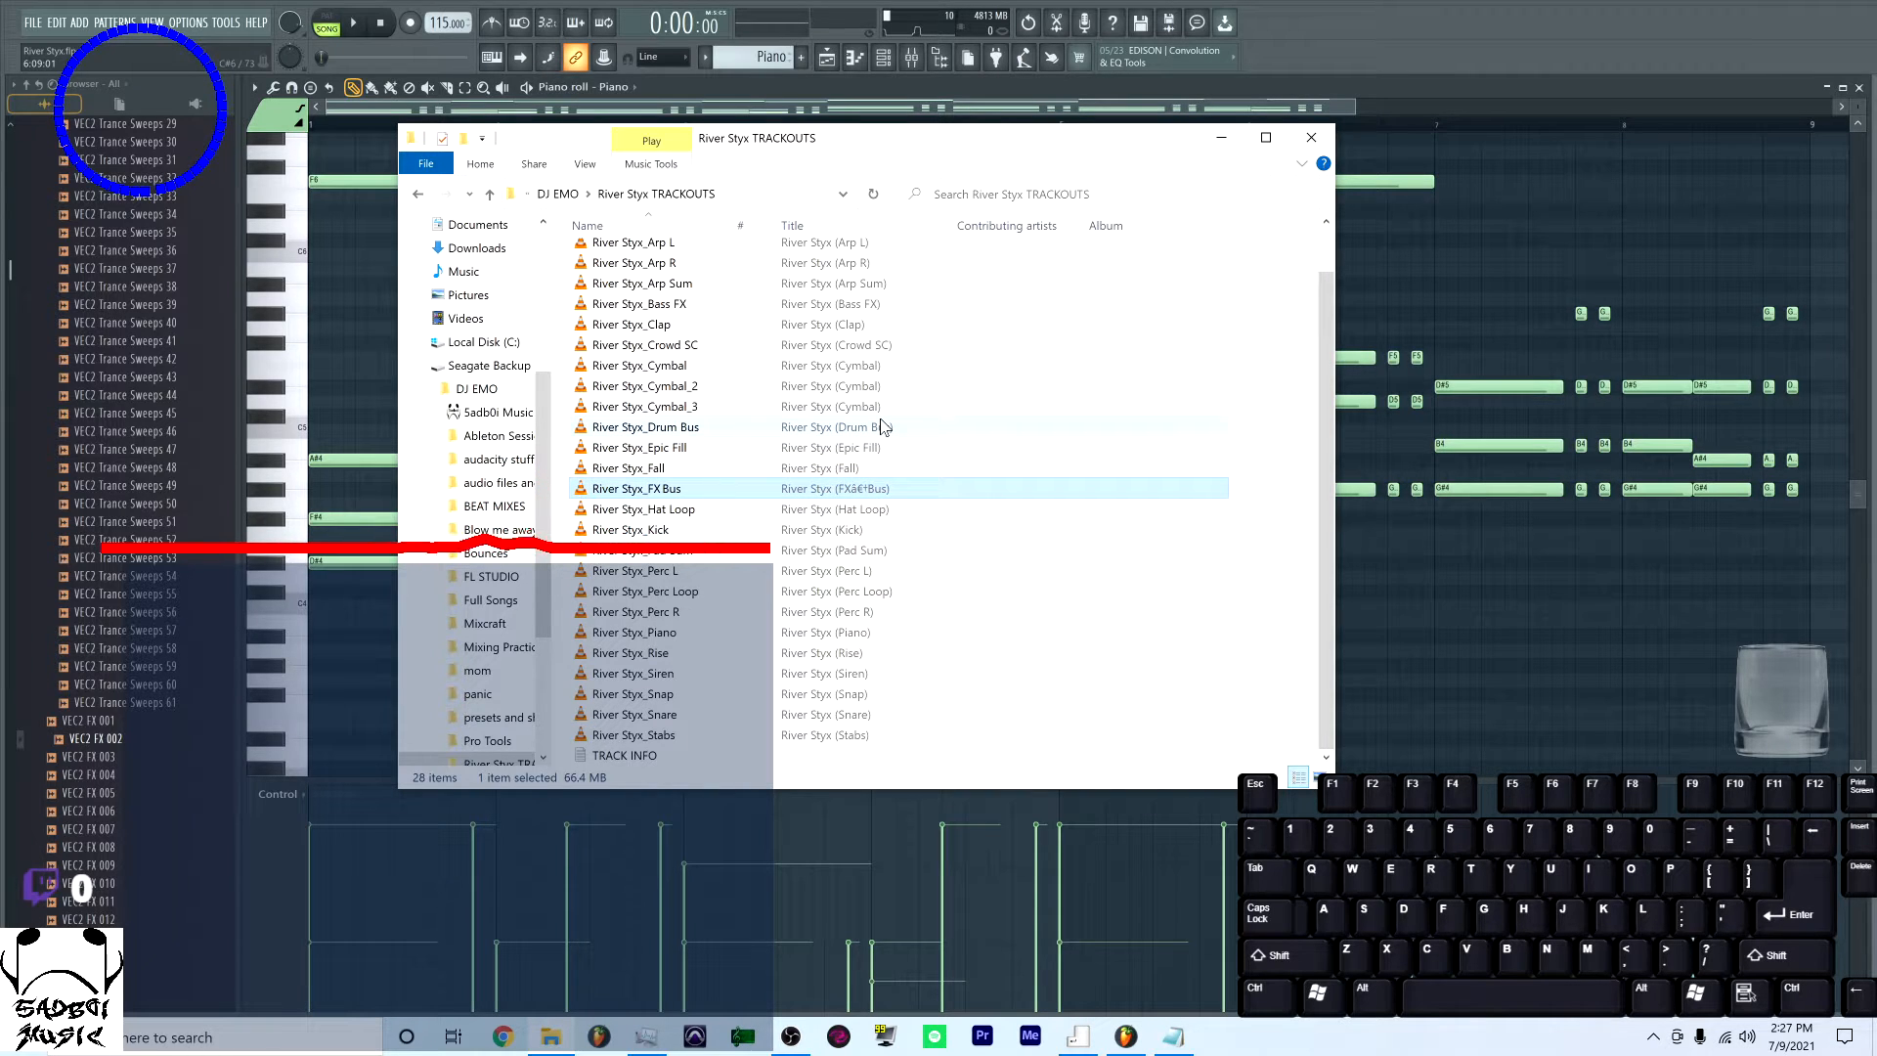
key("Delete")
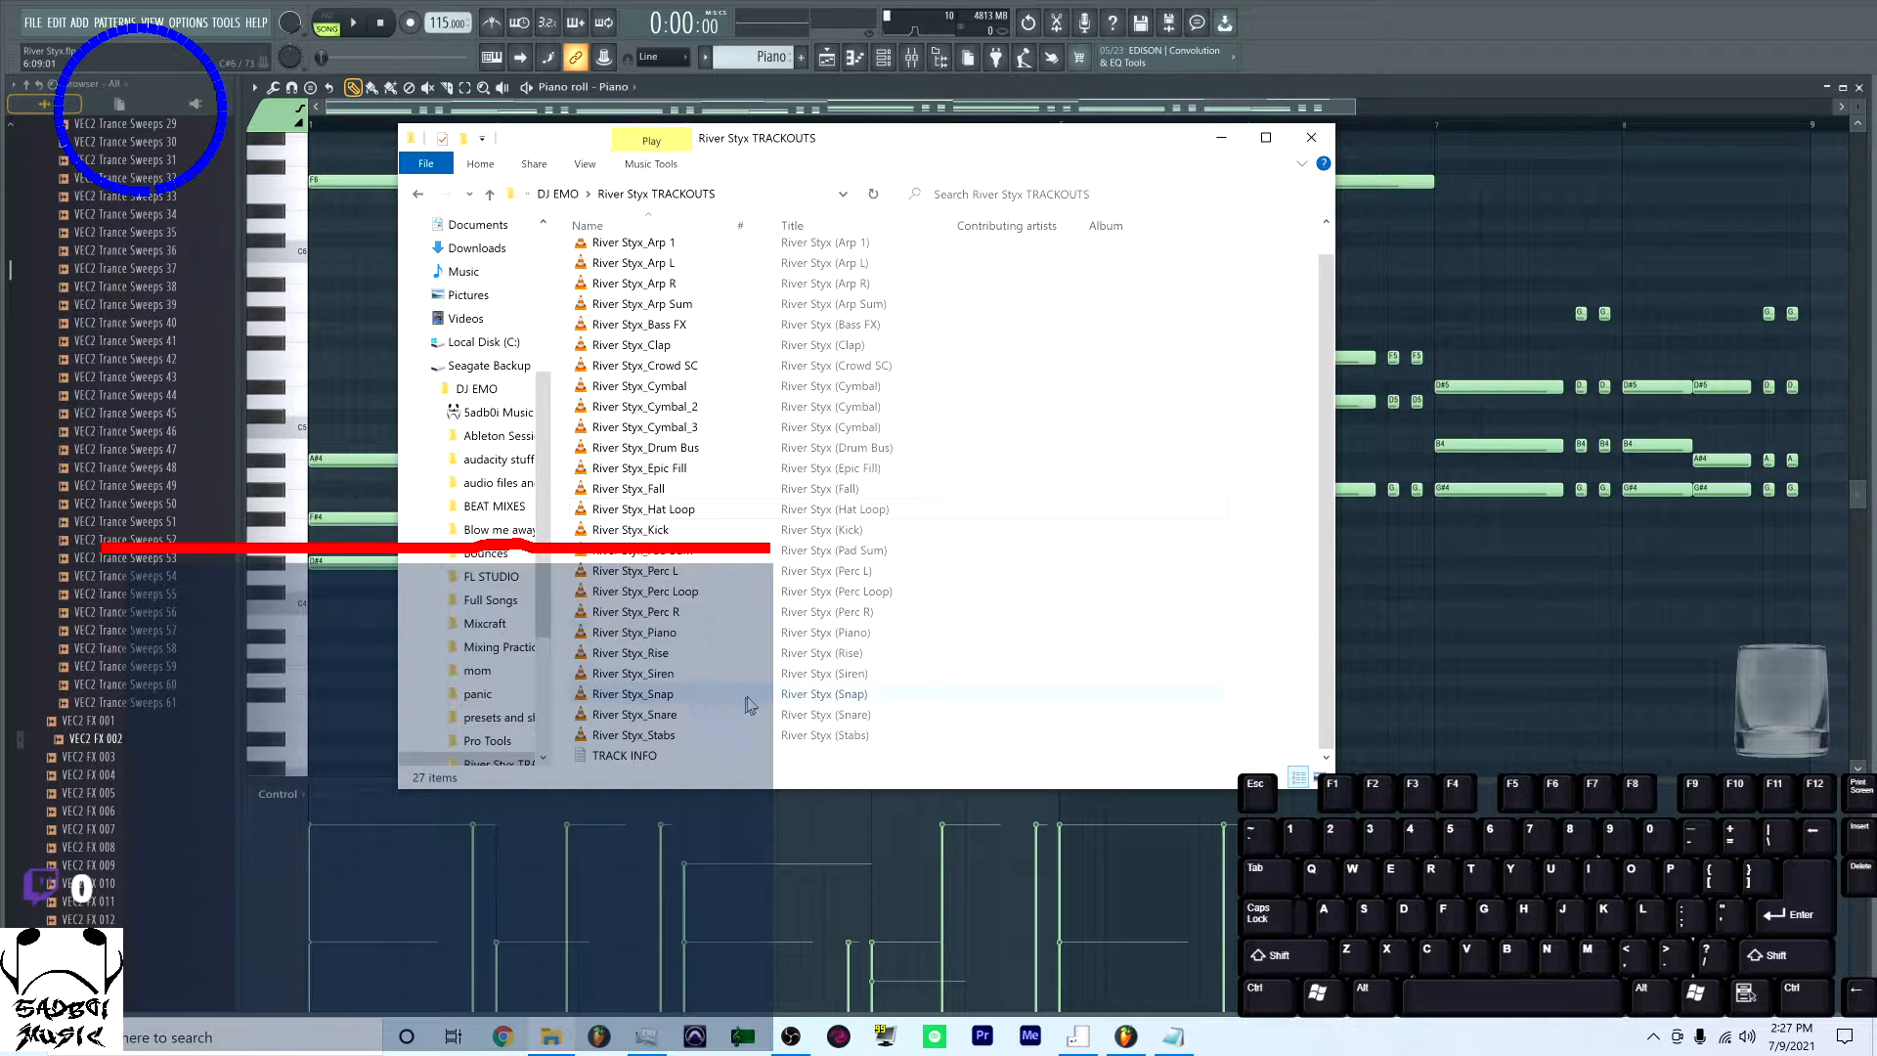
scroll(762, 655, "up", 1)
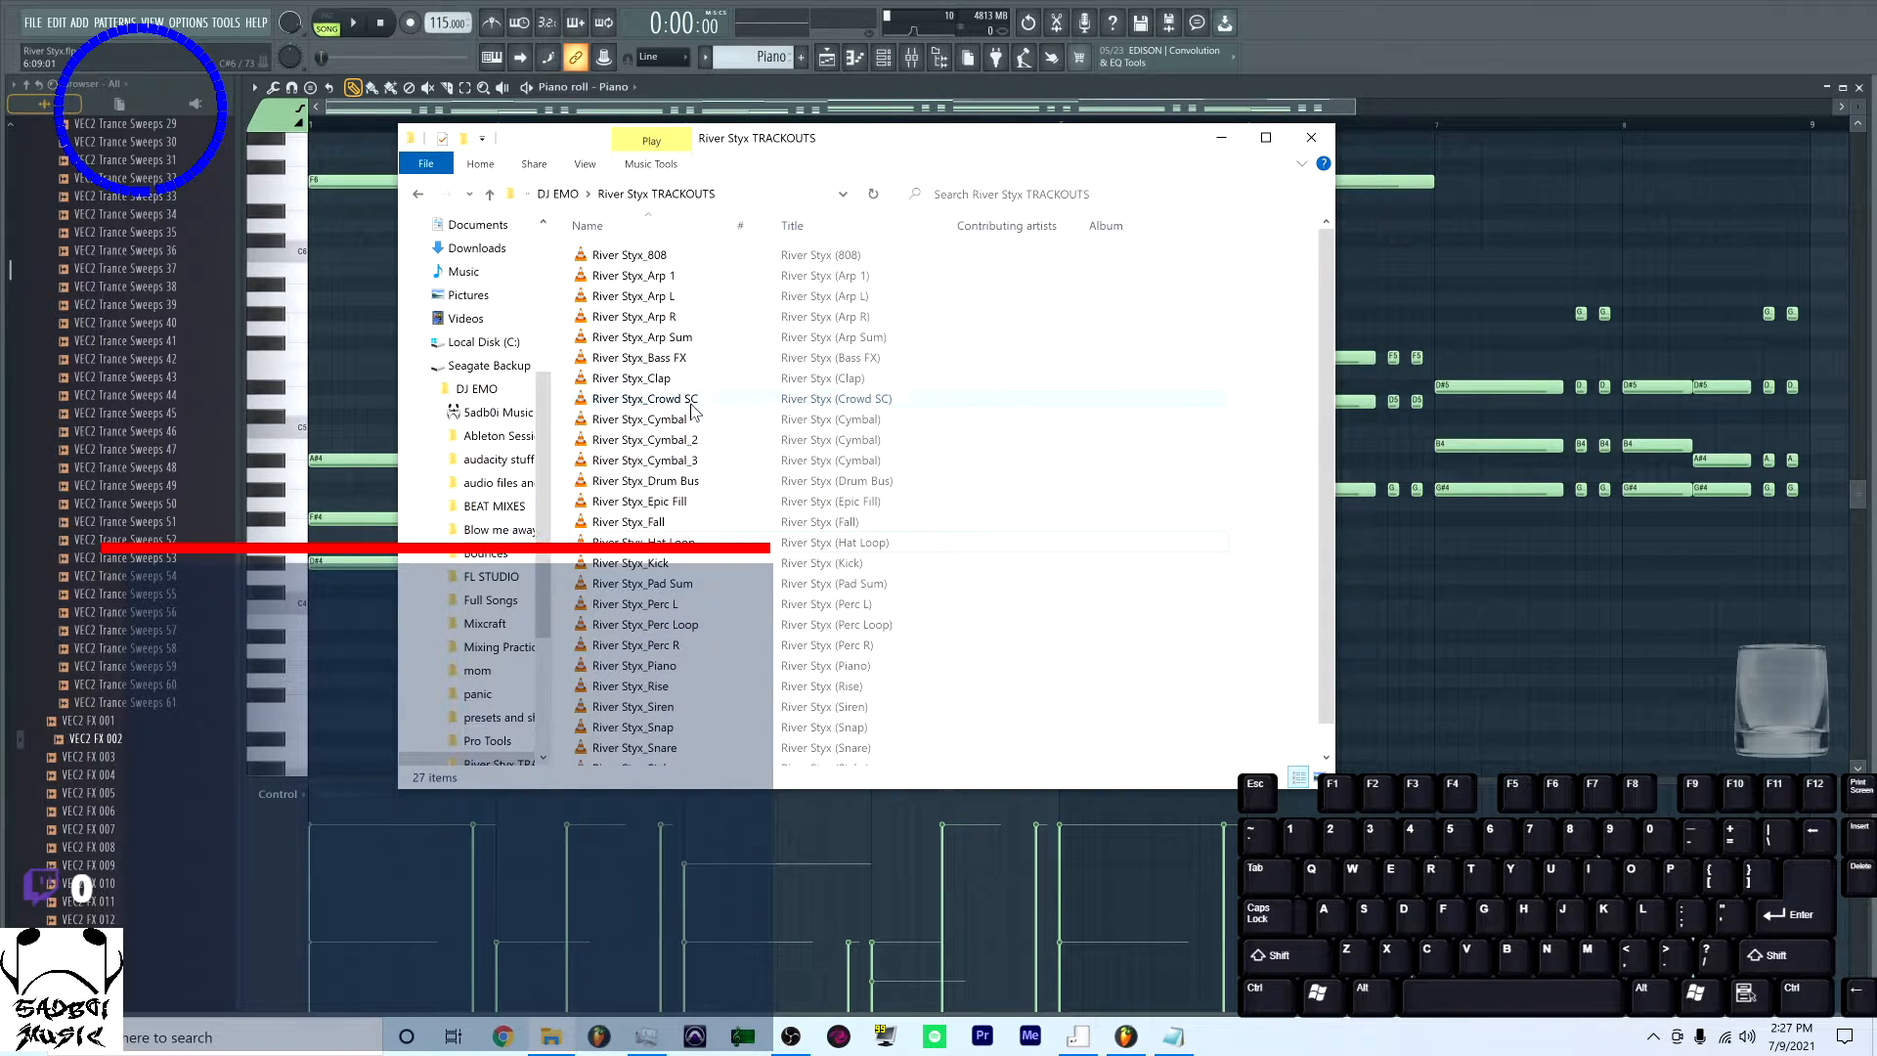
left_click(696, 480)
key("Delete")
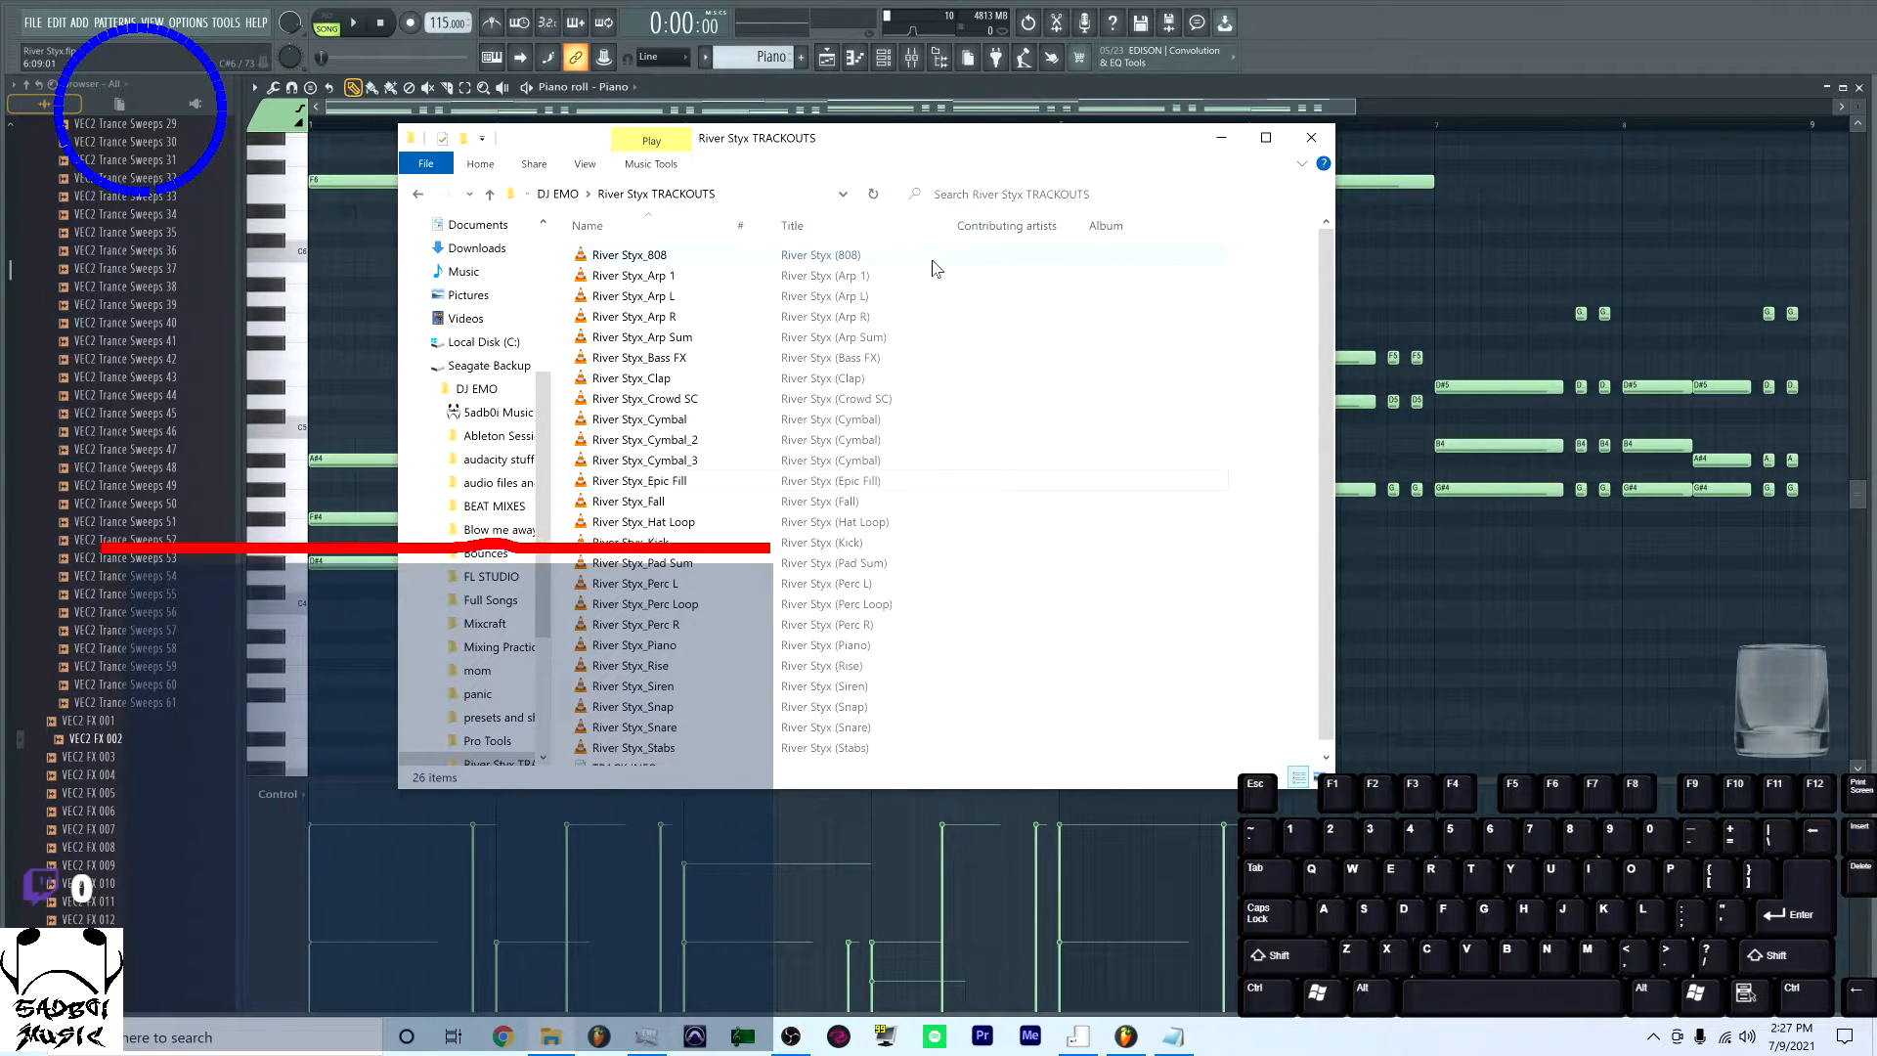
scroll(800, 433, "down", 1)
scroll(782, 439, "up", 1)
scroll(723, 430, "down", 1)
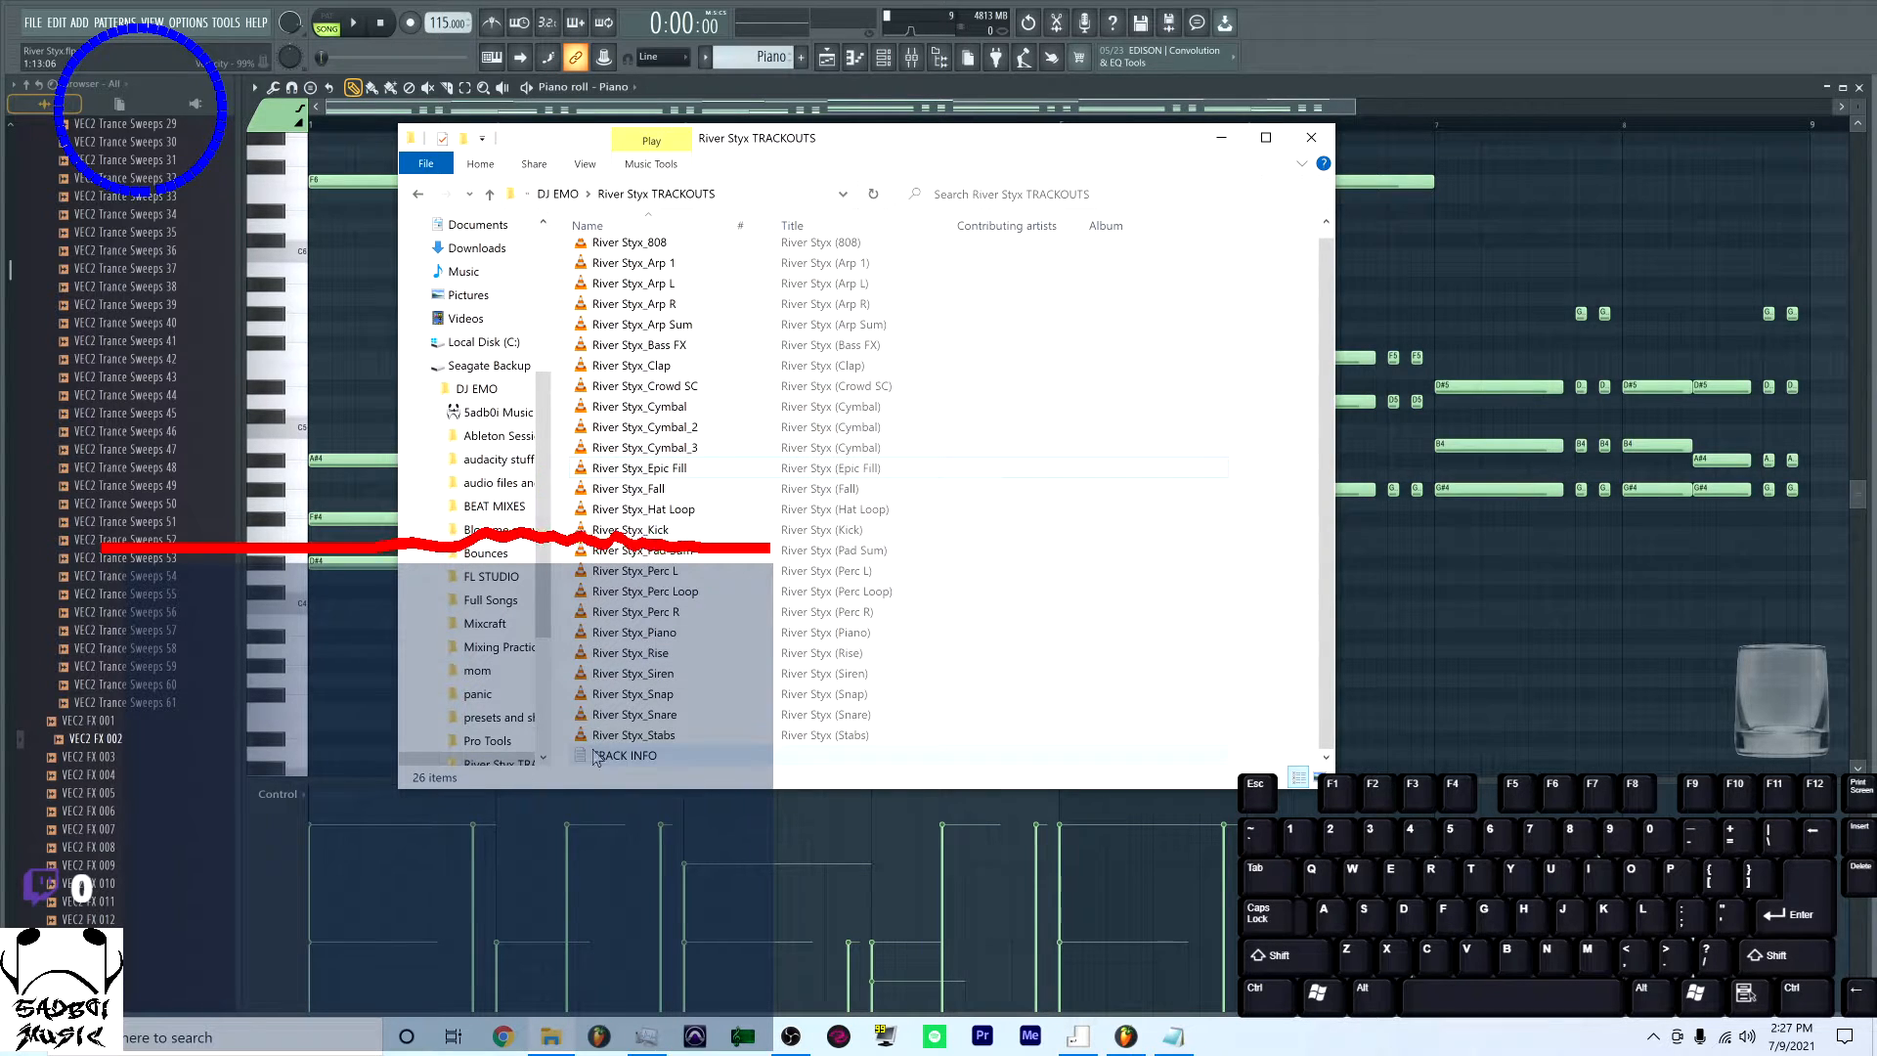
Select all audio files from River Styx_808 through River Styx_Stabs in the trackouts folder to check their count
left_click(635, 735)
scroll(650, 293, "up", 1)
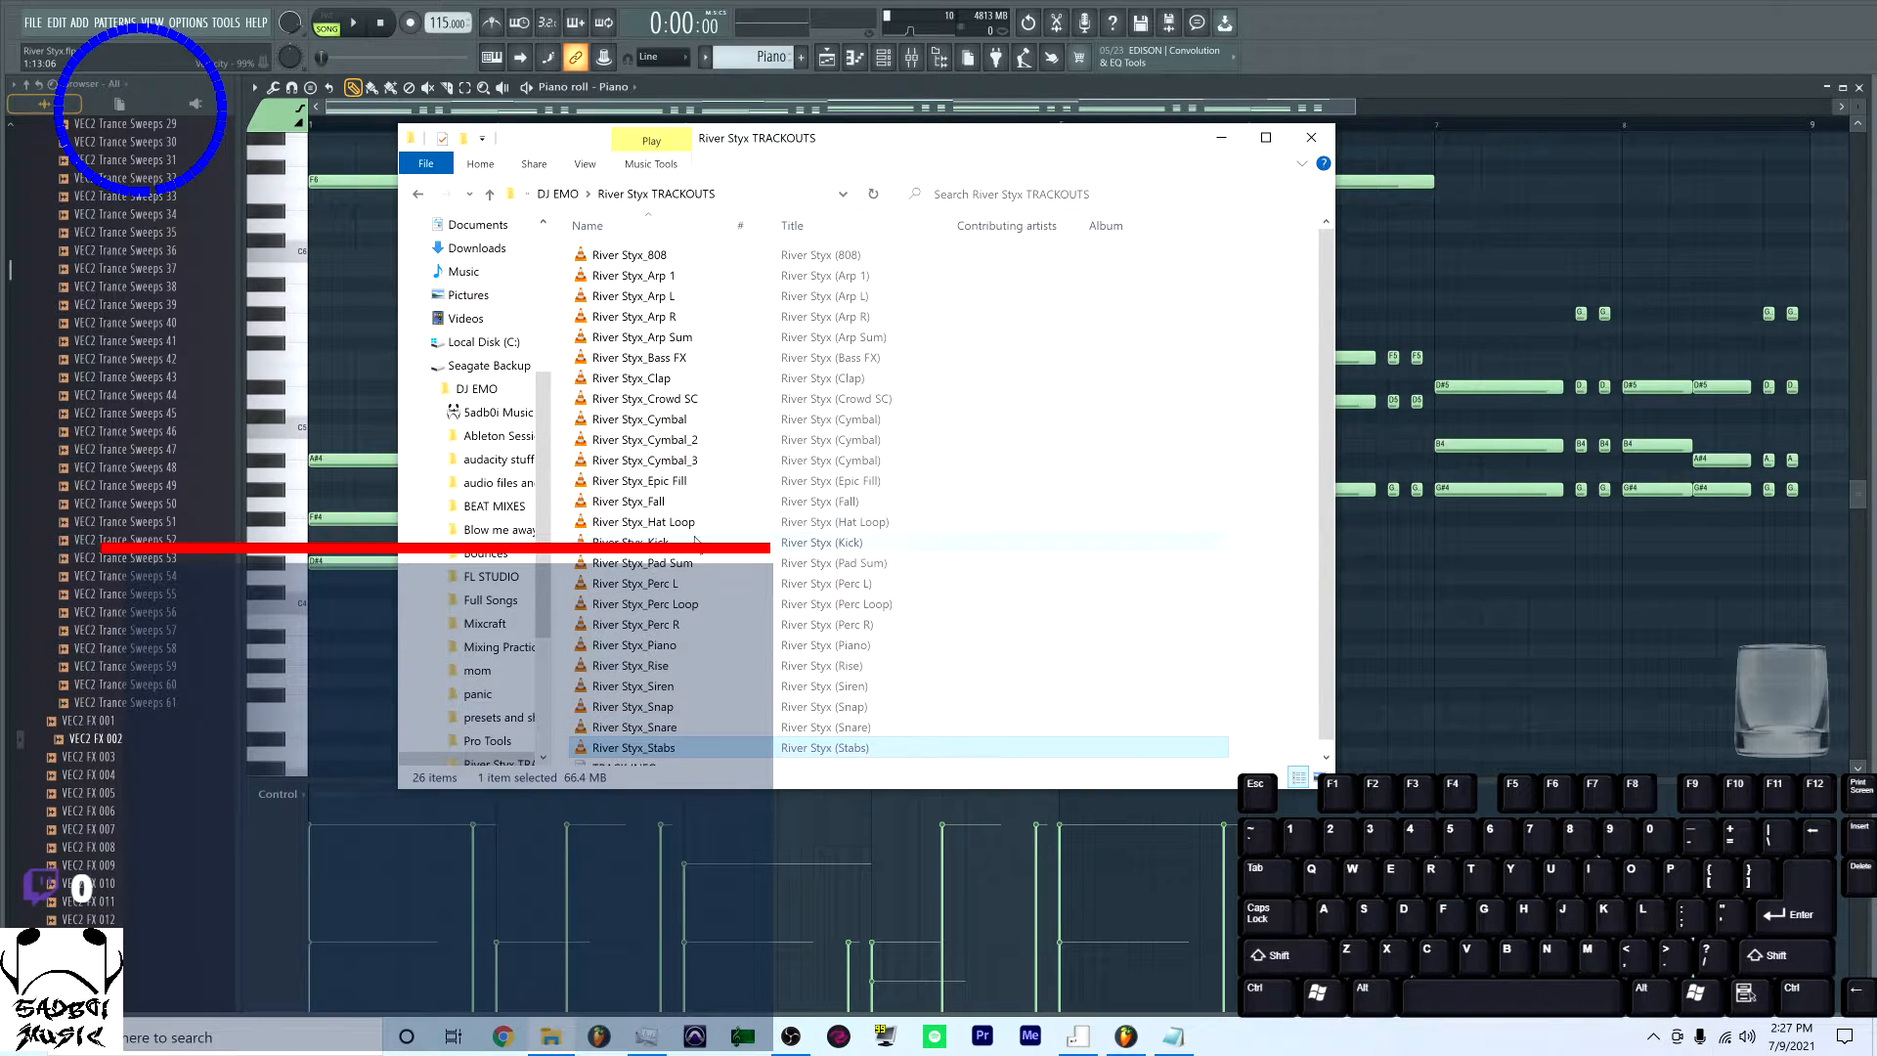
left_click(645, 256, "shift")
scroll(645, 264, "down", 1)
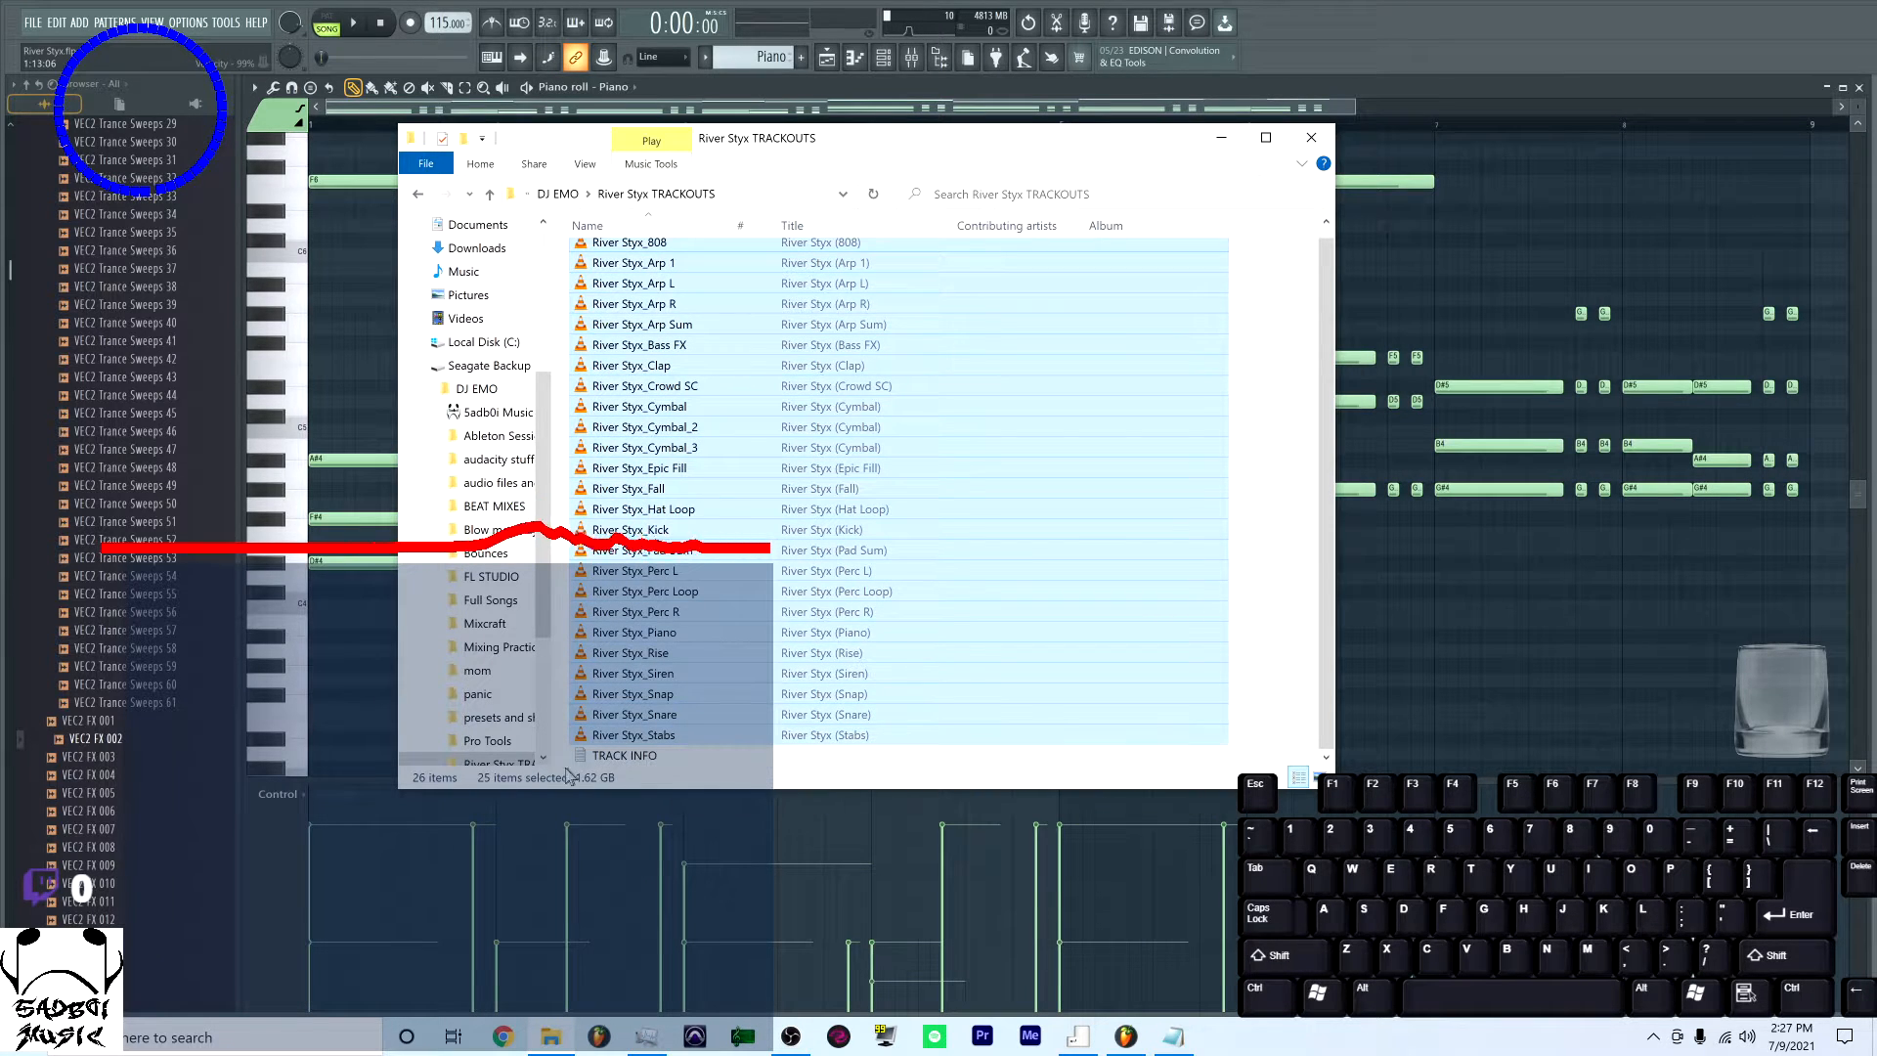
Change the track count line in the TRACK INFO file to 25 Total Tracks, save the file and close it
double_click(617, 757)
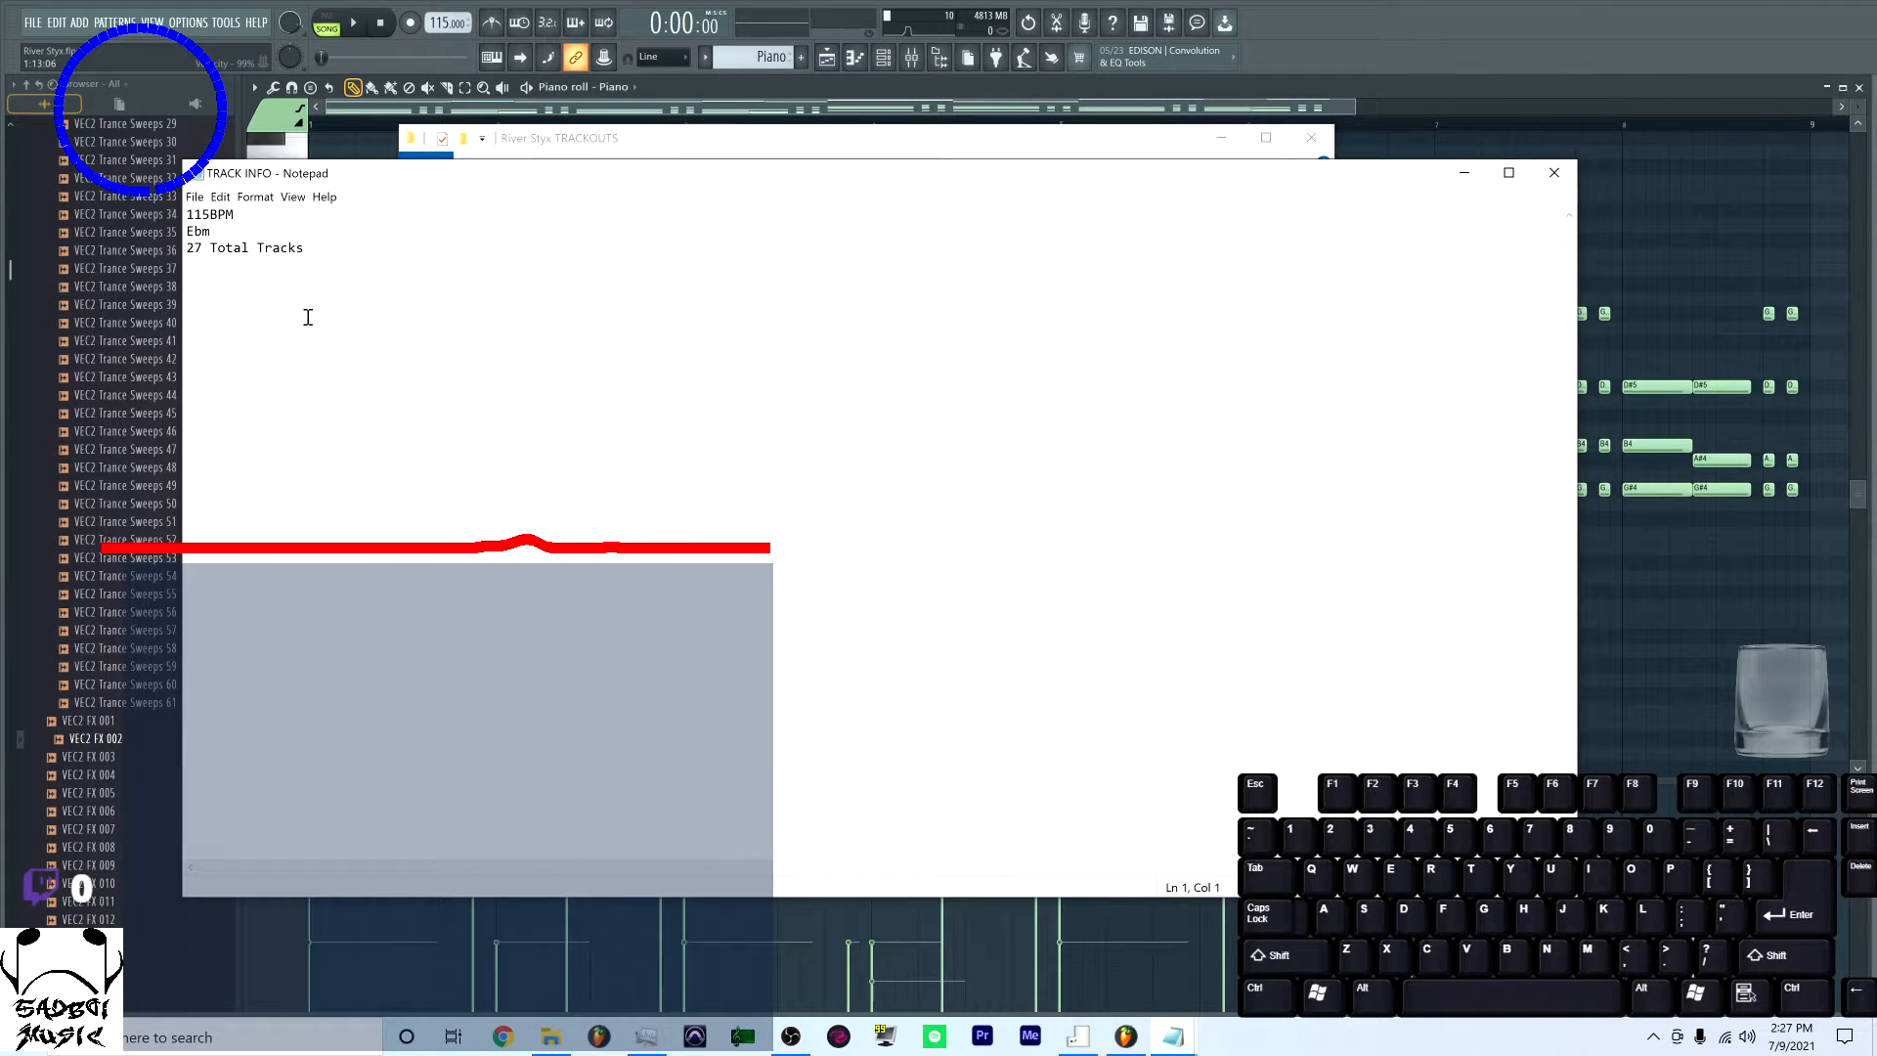
key("BackSpace")
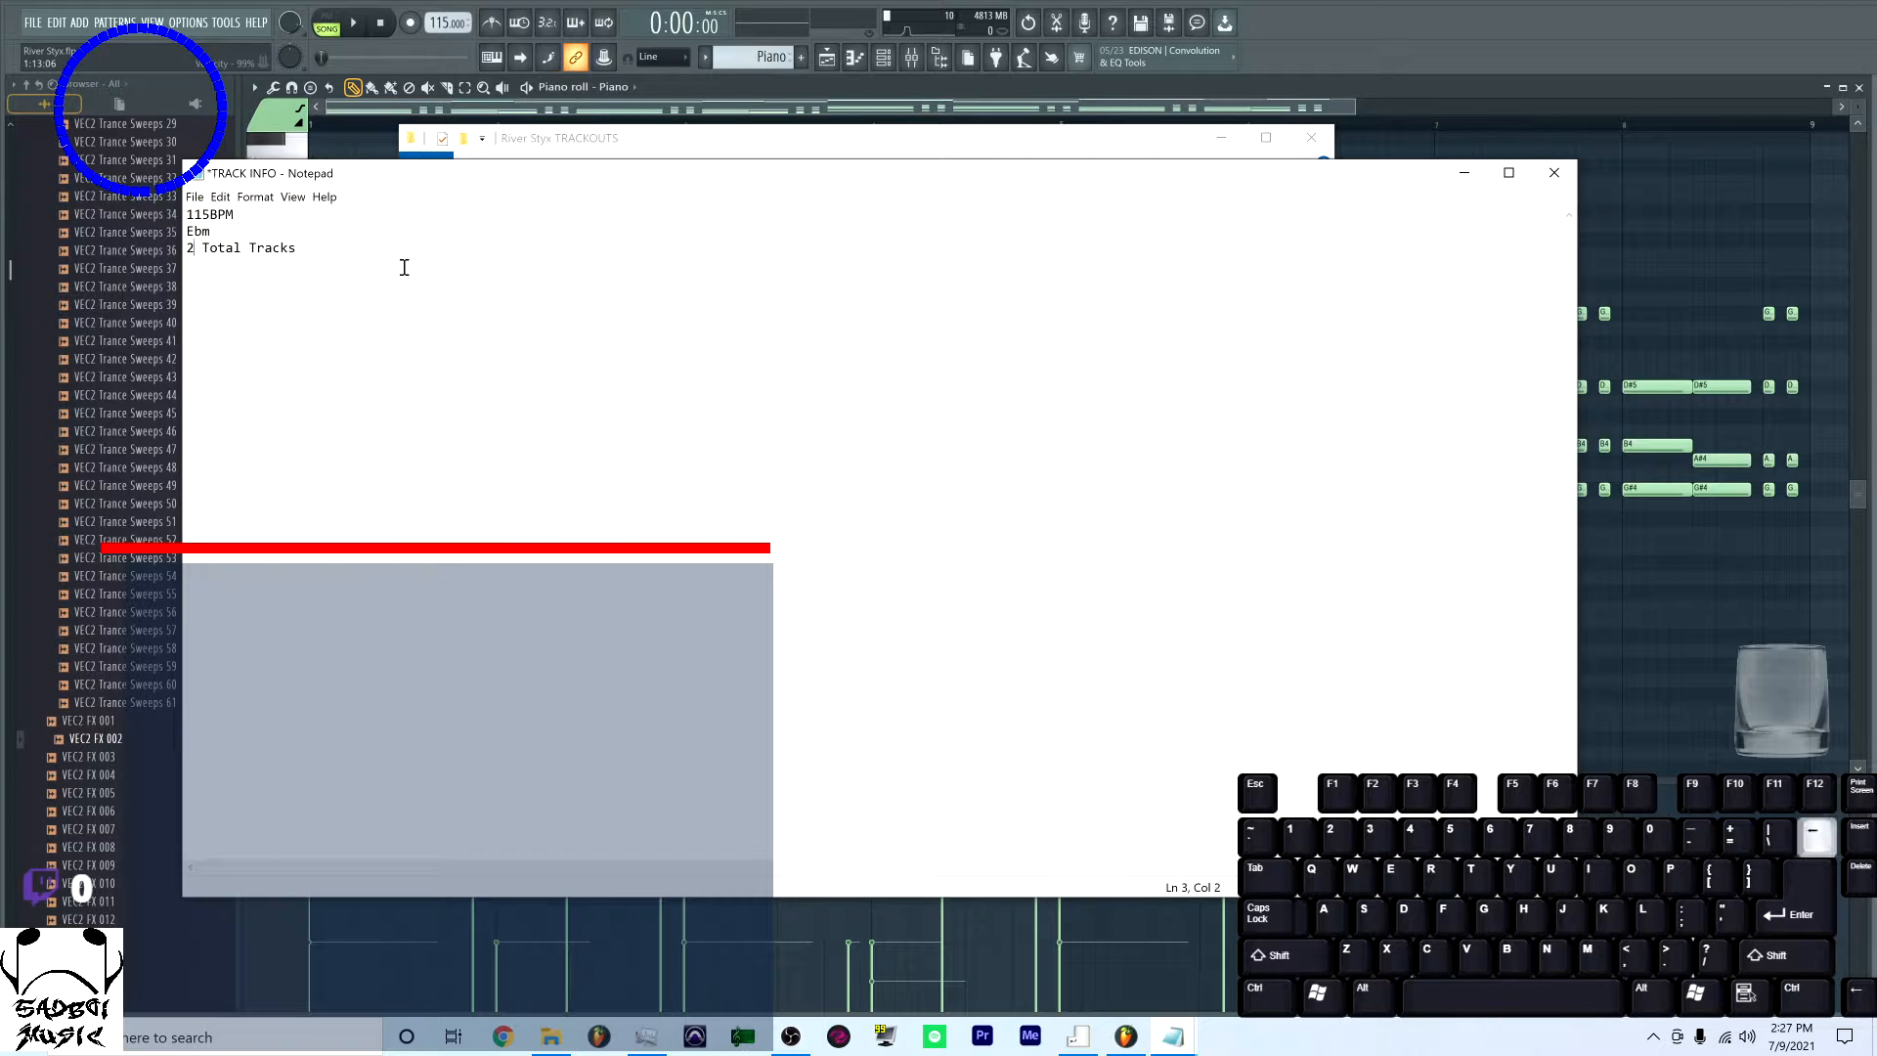
type("5")
key("ctrl+s")
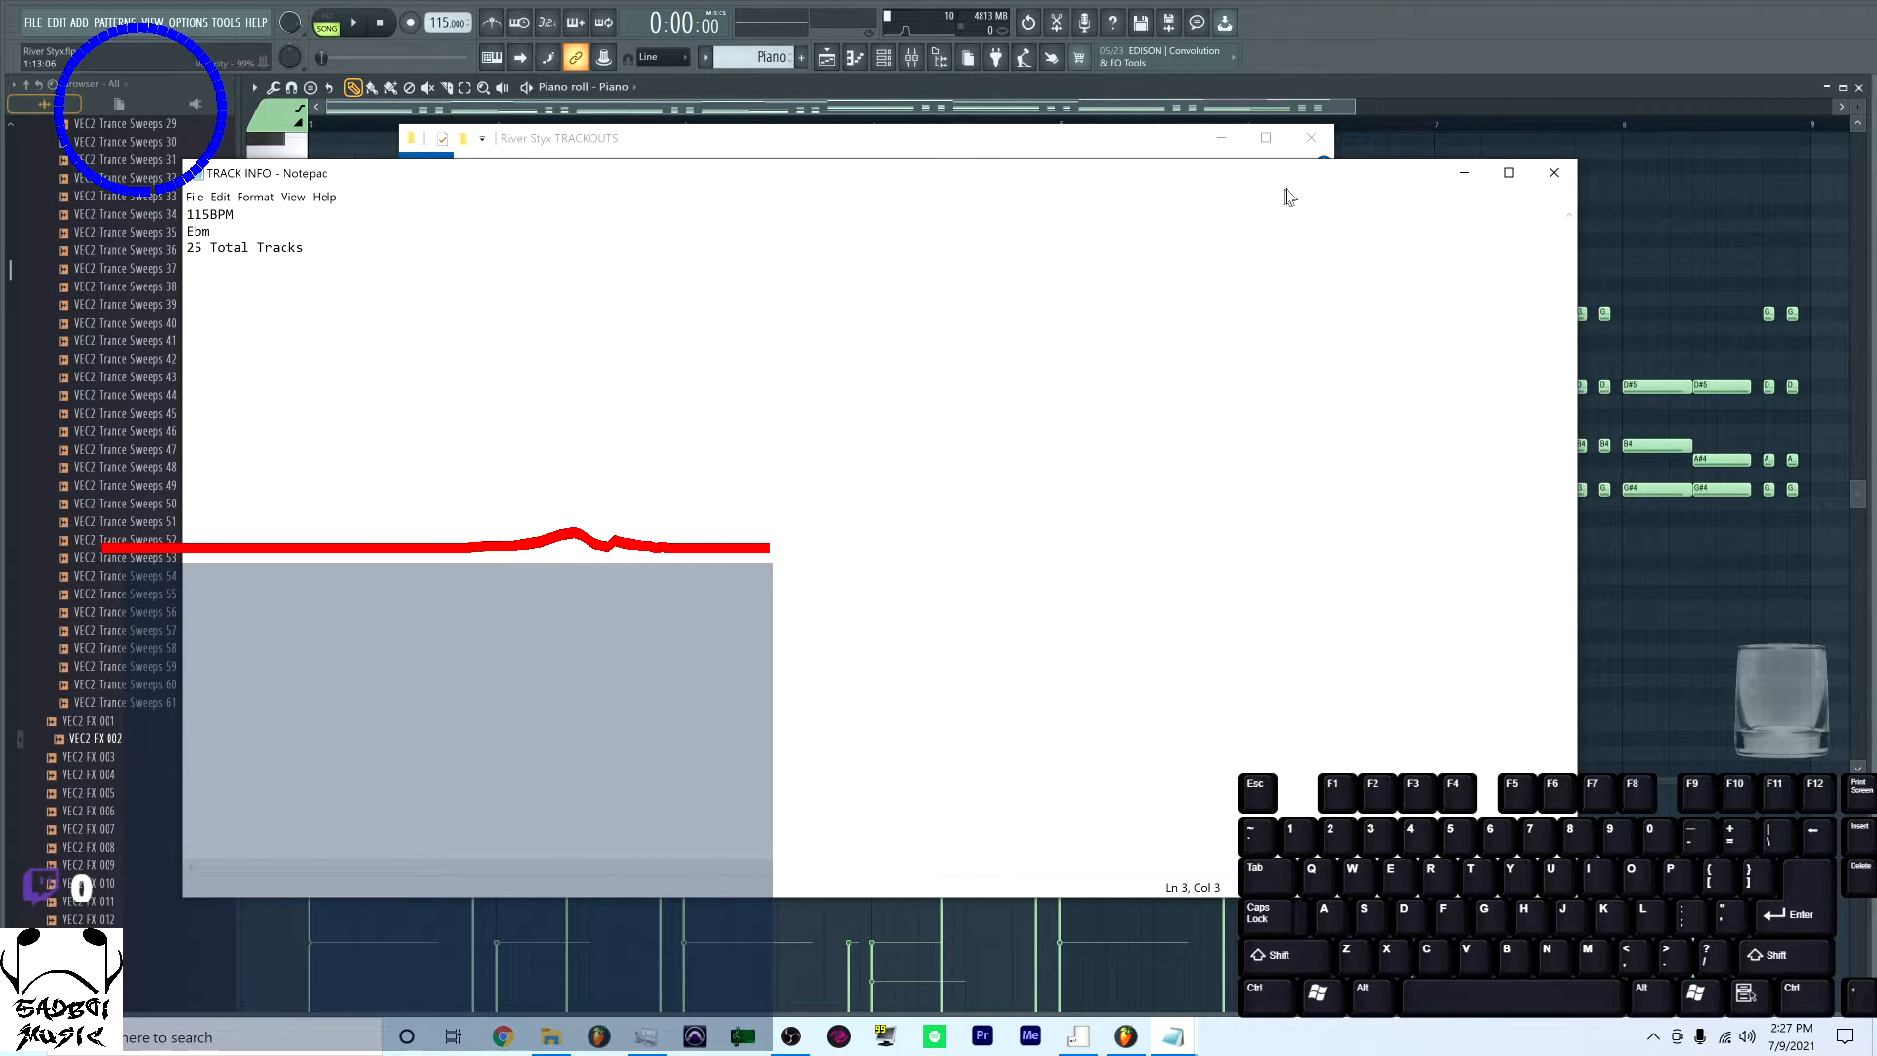
left_click(1556, 173)
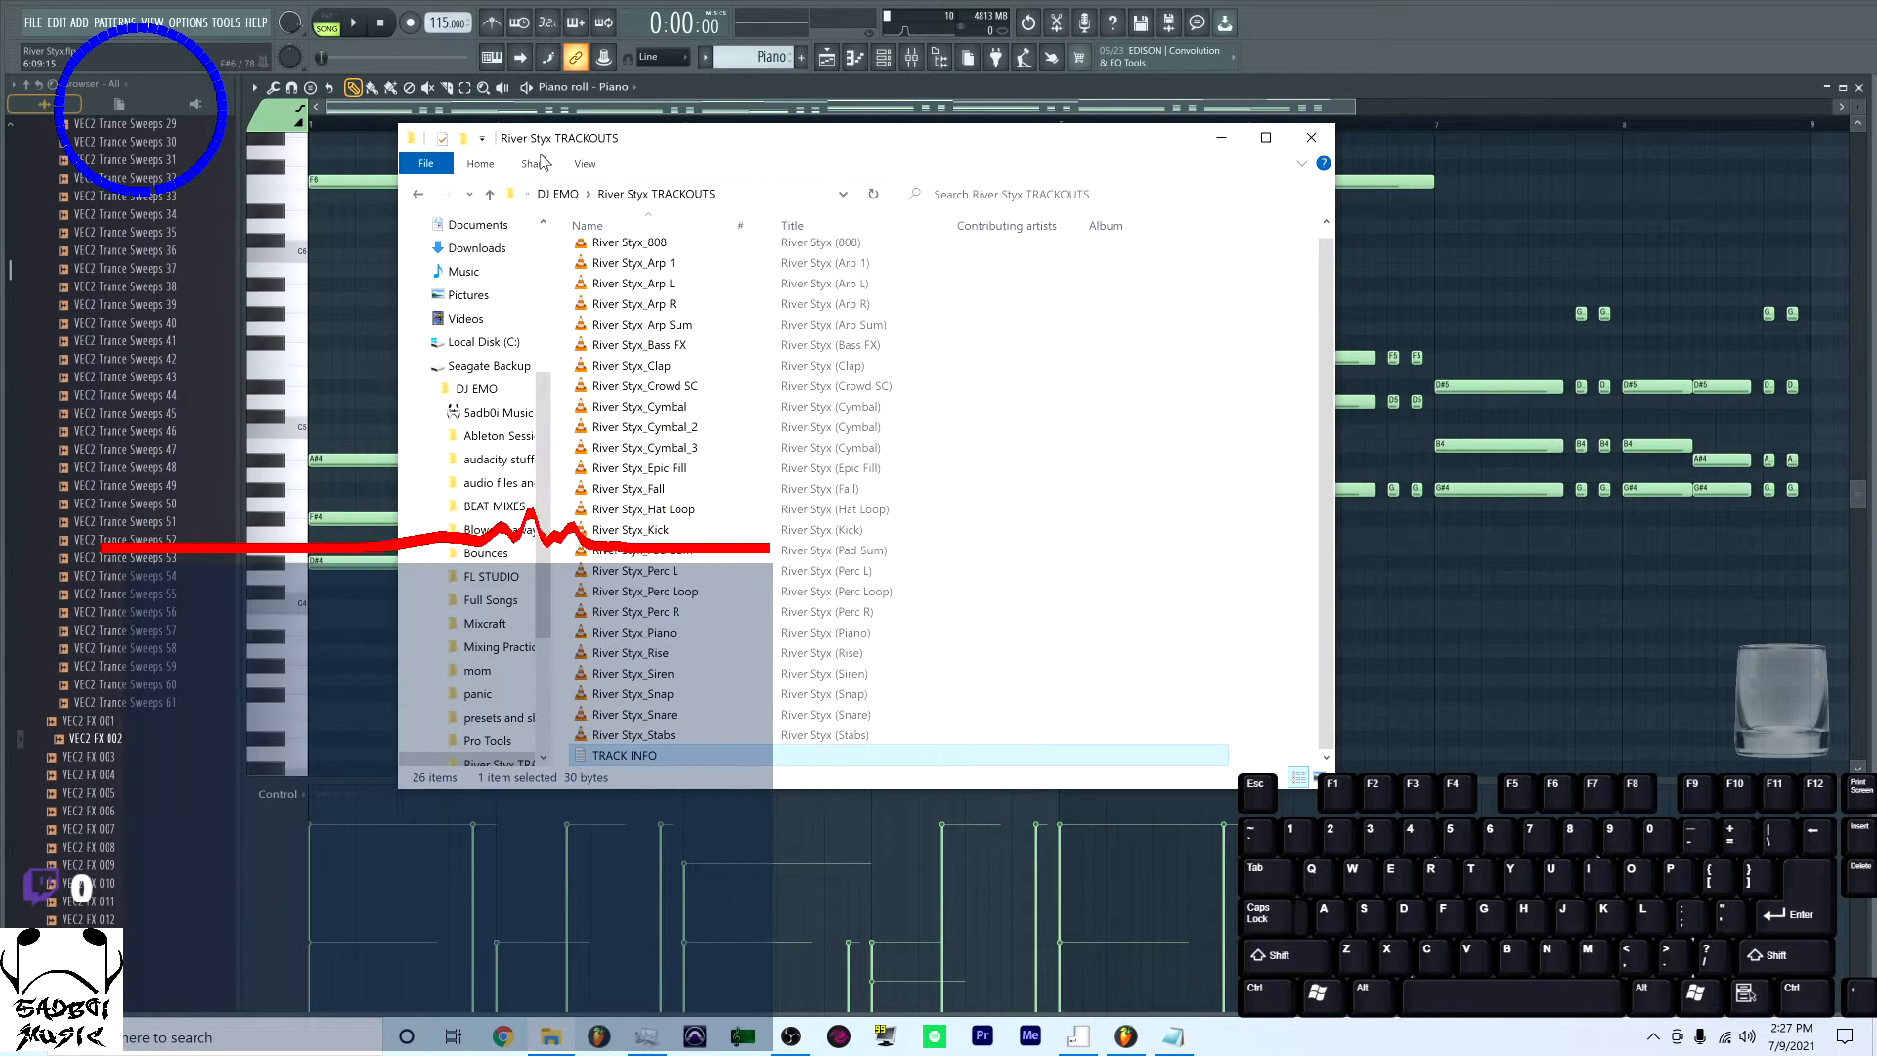
Compress the River Styx TRACKOUTS folder inside DJ EMO into a ZIP archive named River Styx TRACKOUTS.zip
left_click(562, 191)
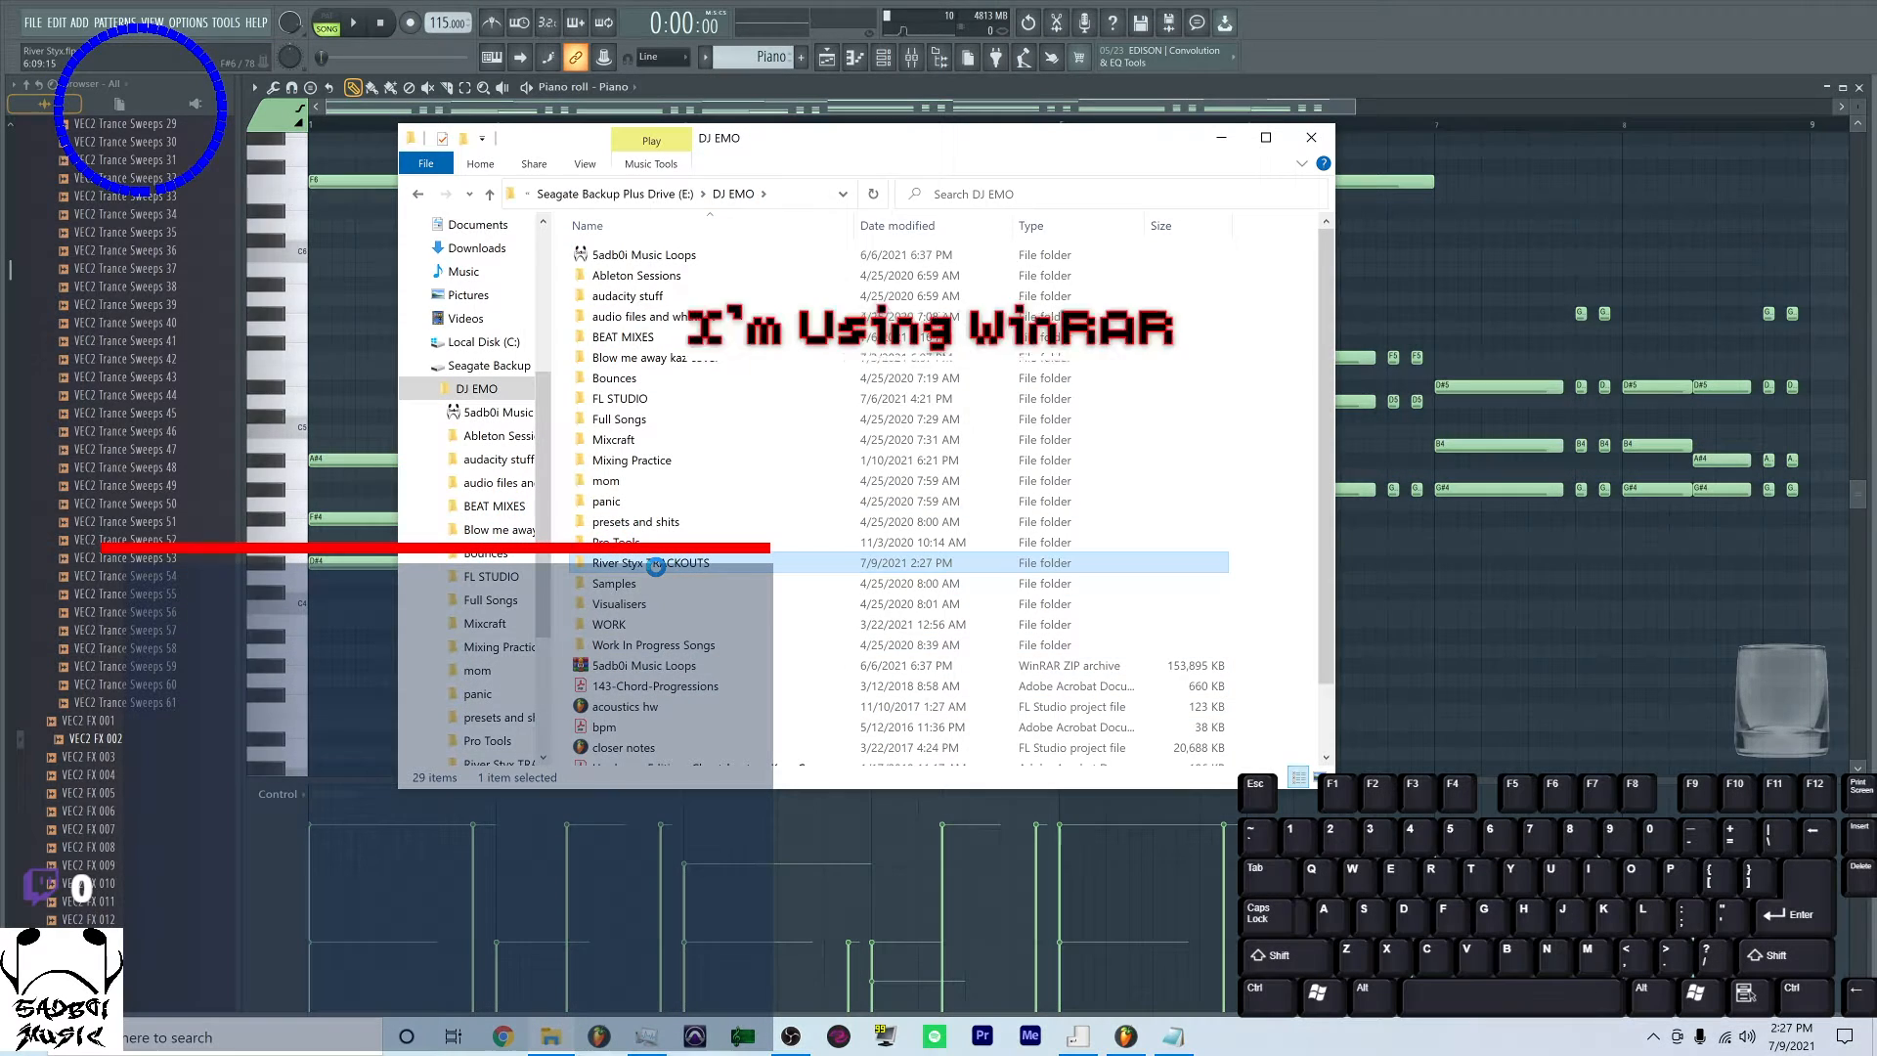
right_click(655, 565)
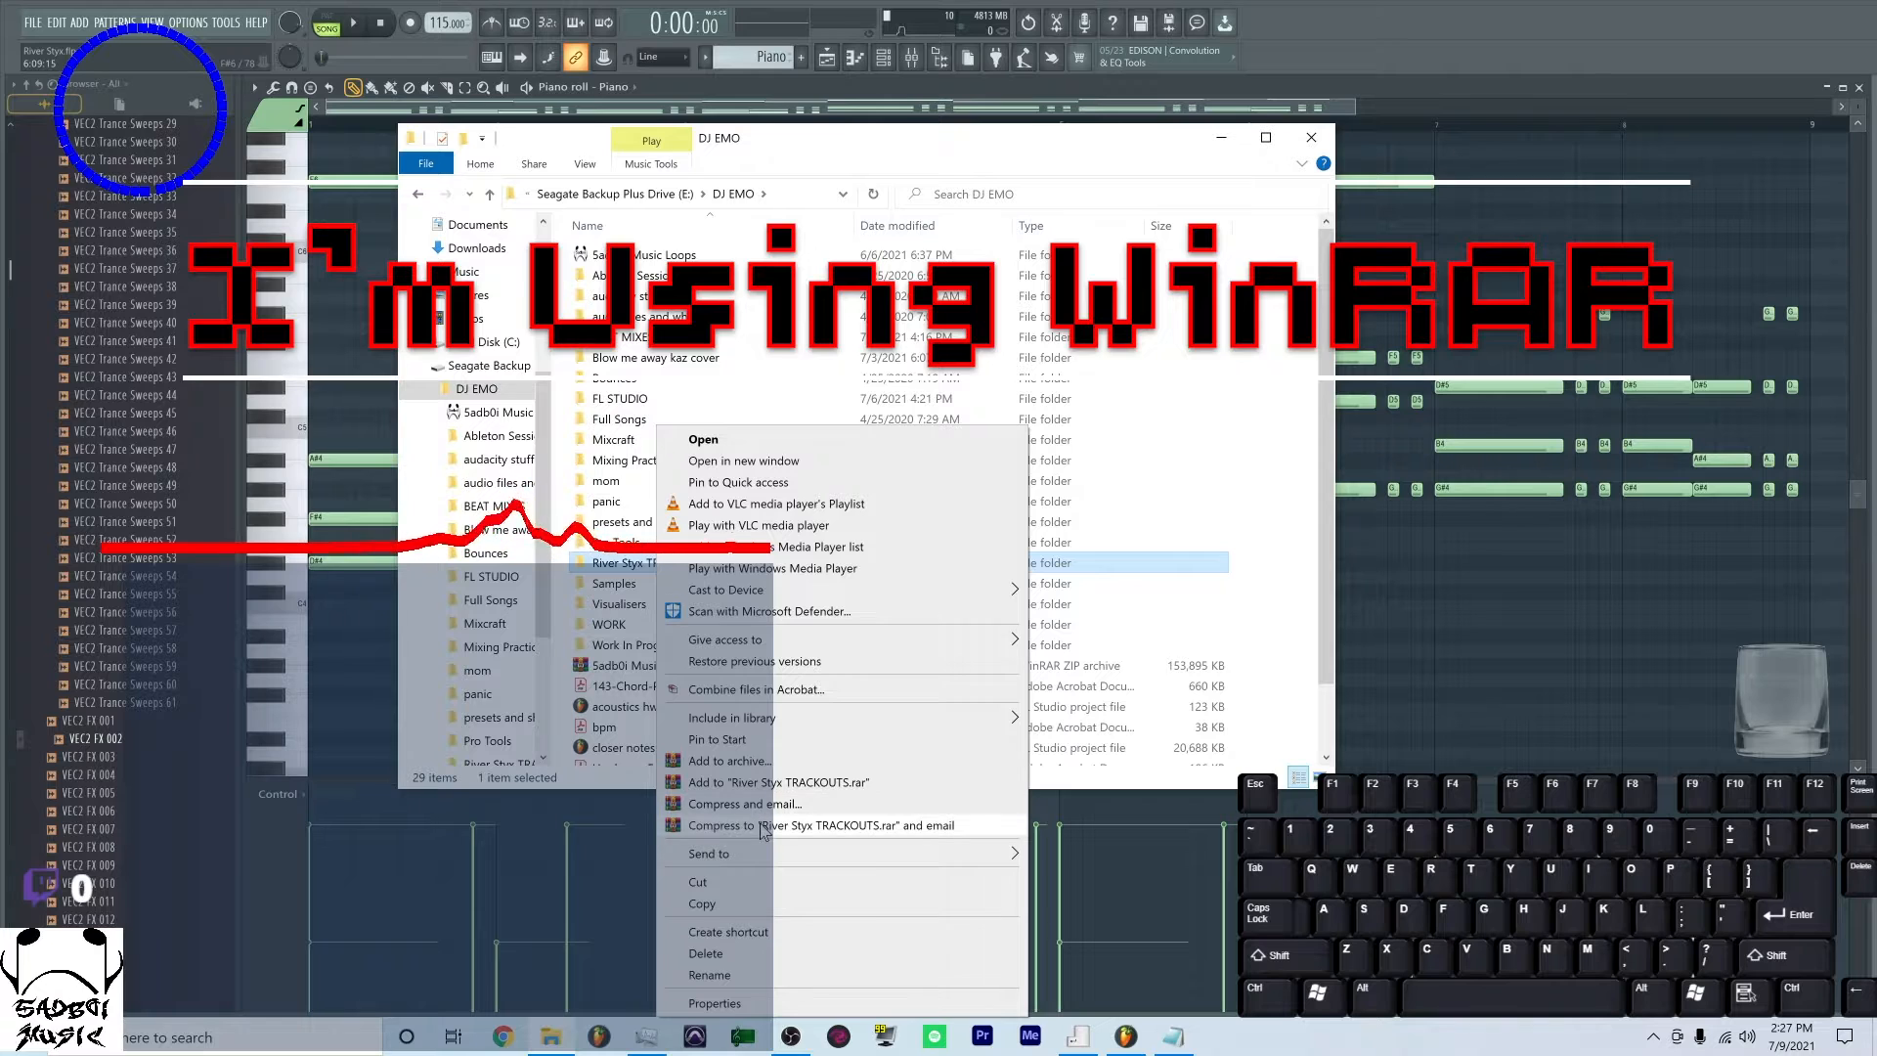
left_click(750, 760)
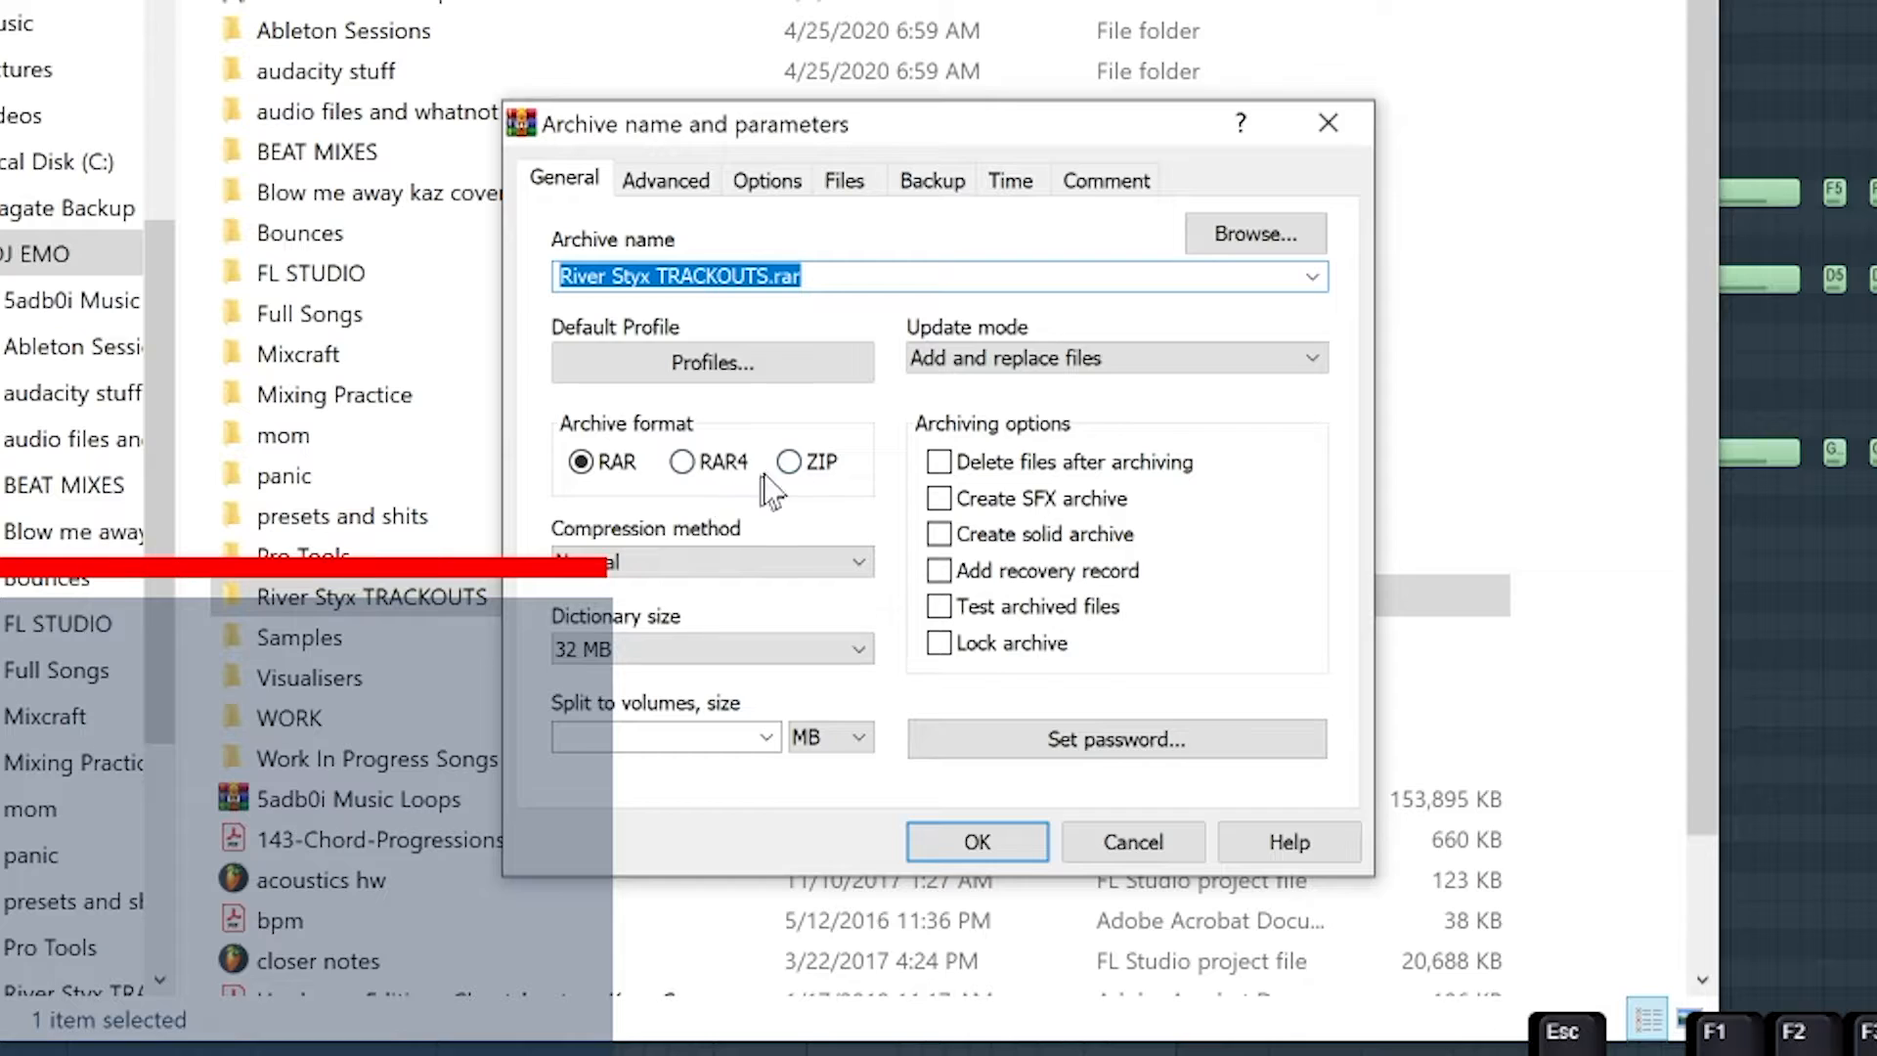
left_click(863, 494)
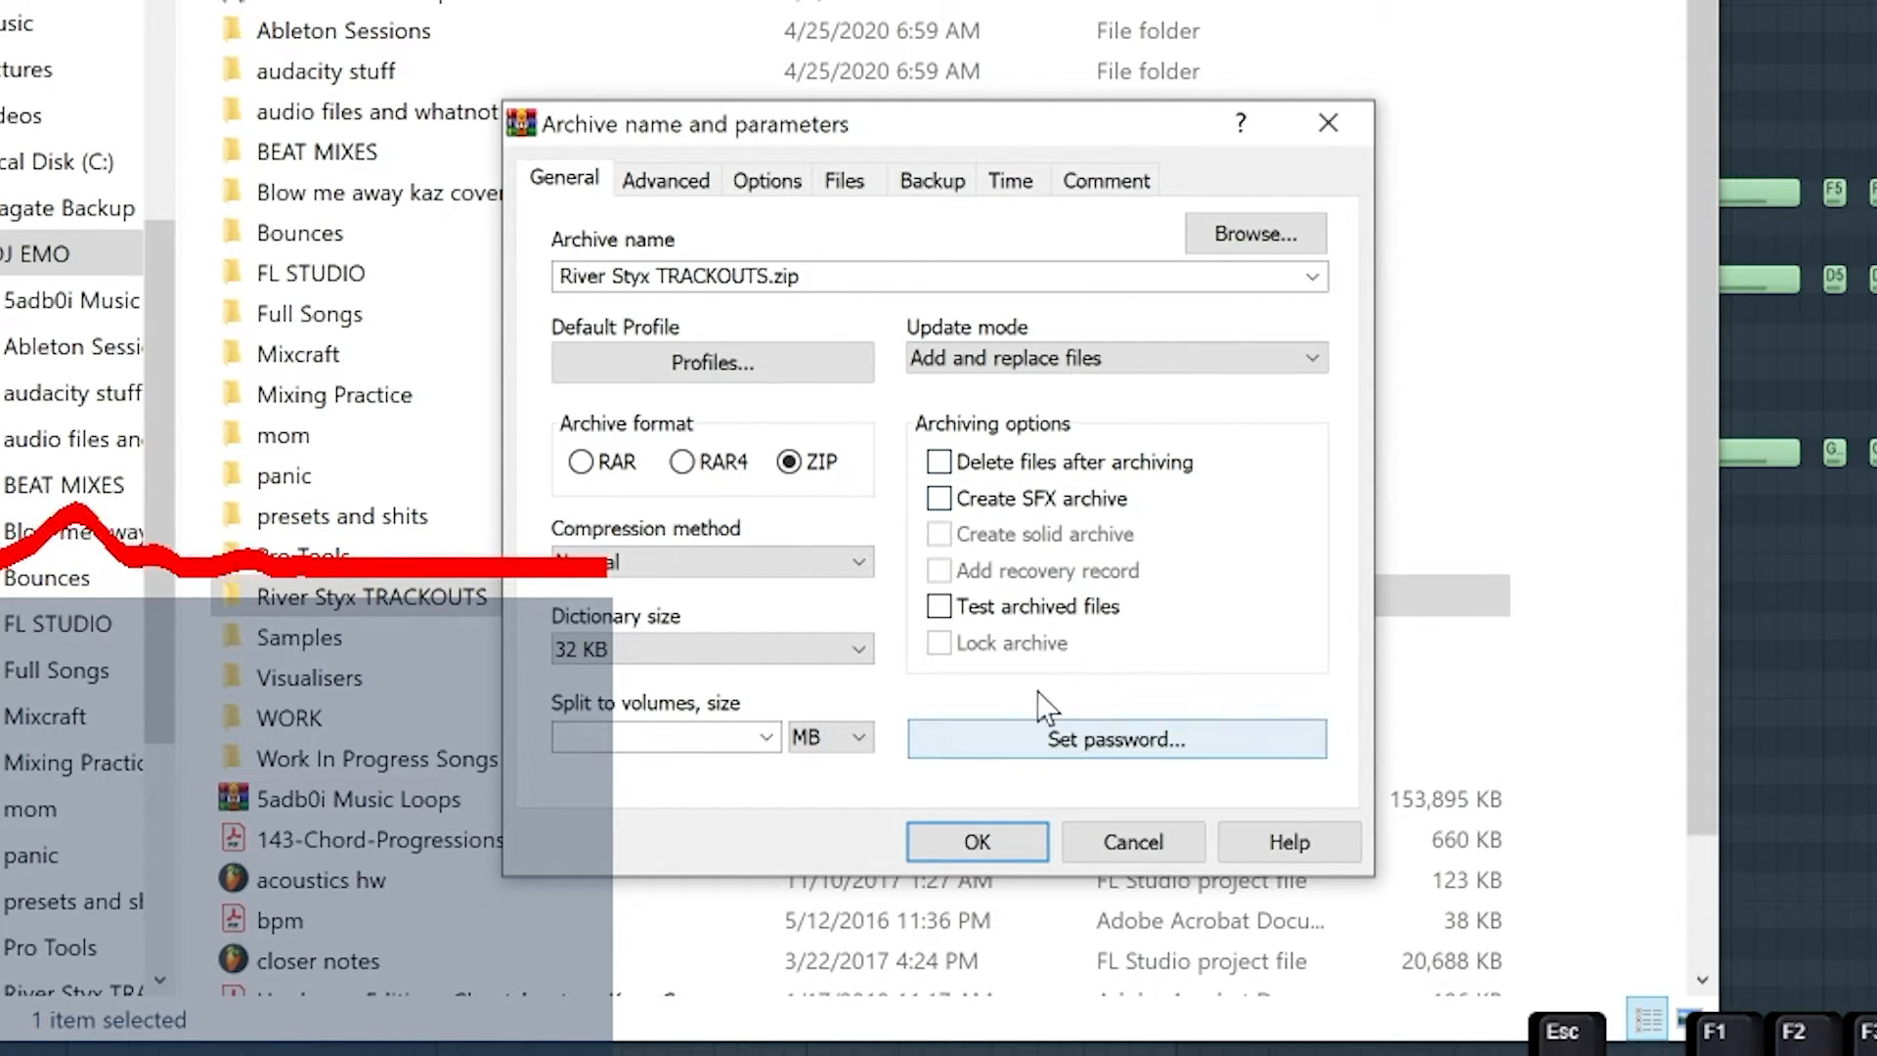
left_click(1010, 853)
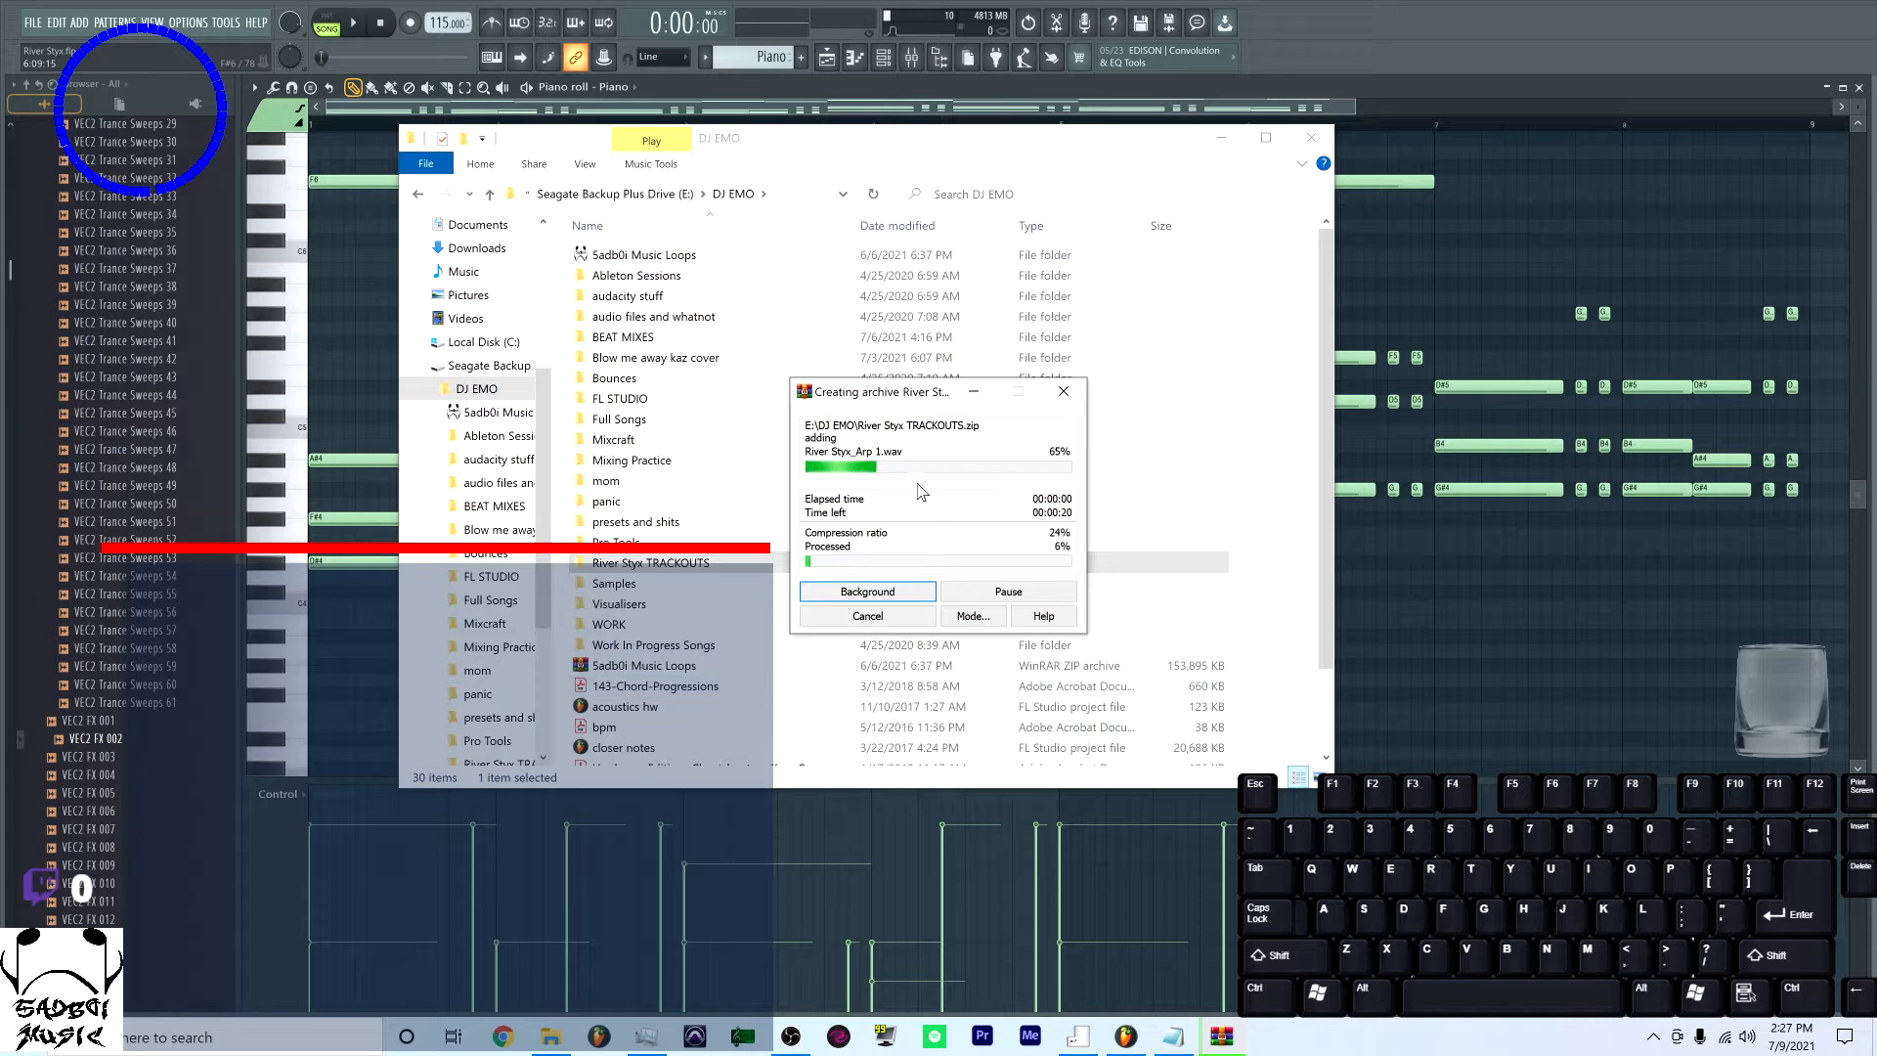
left_click_drag(938, 405, 864, 407)
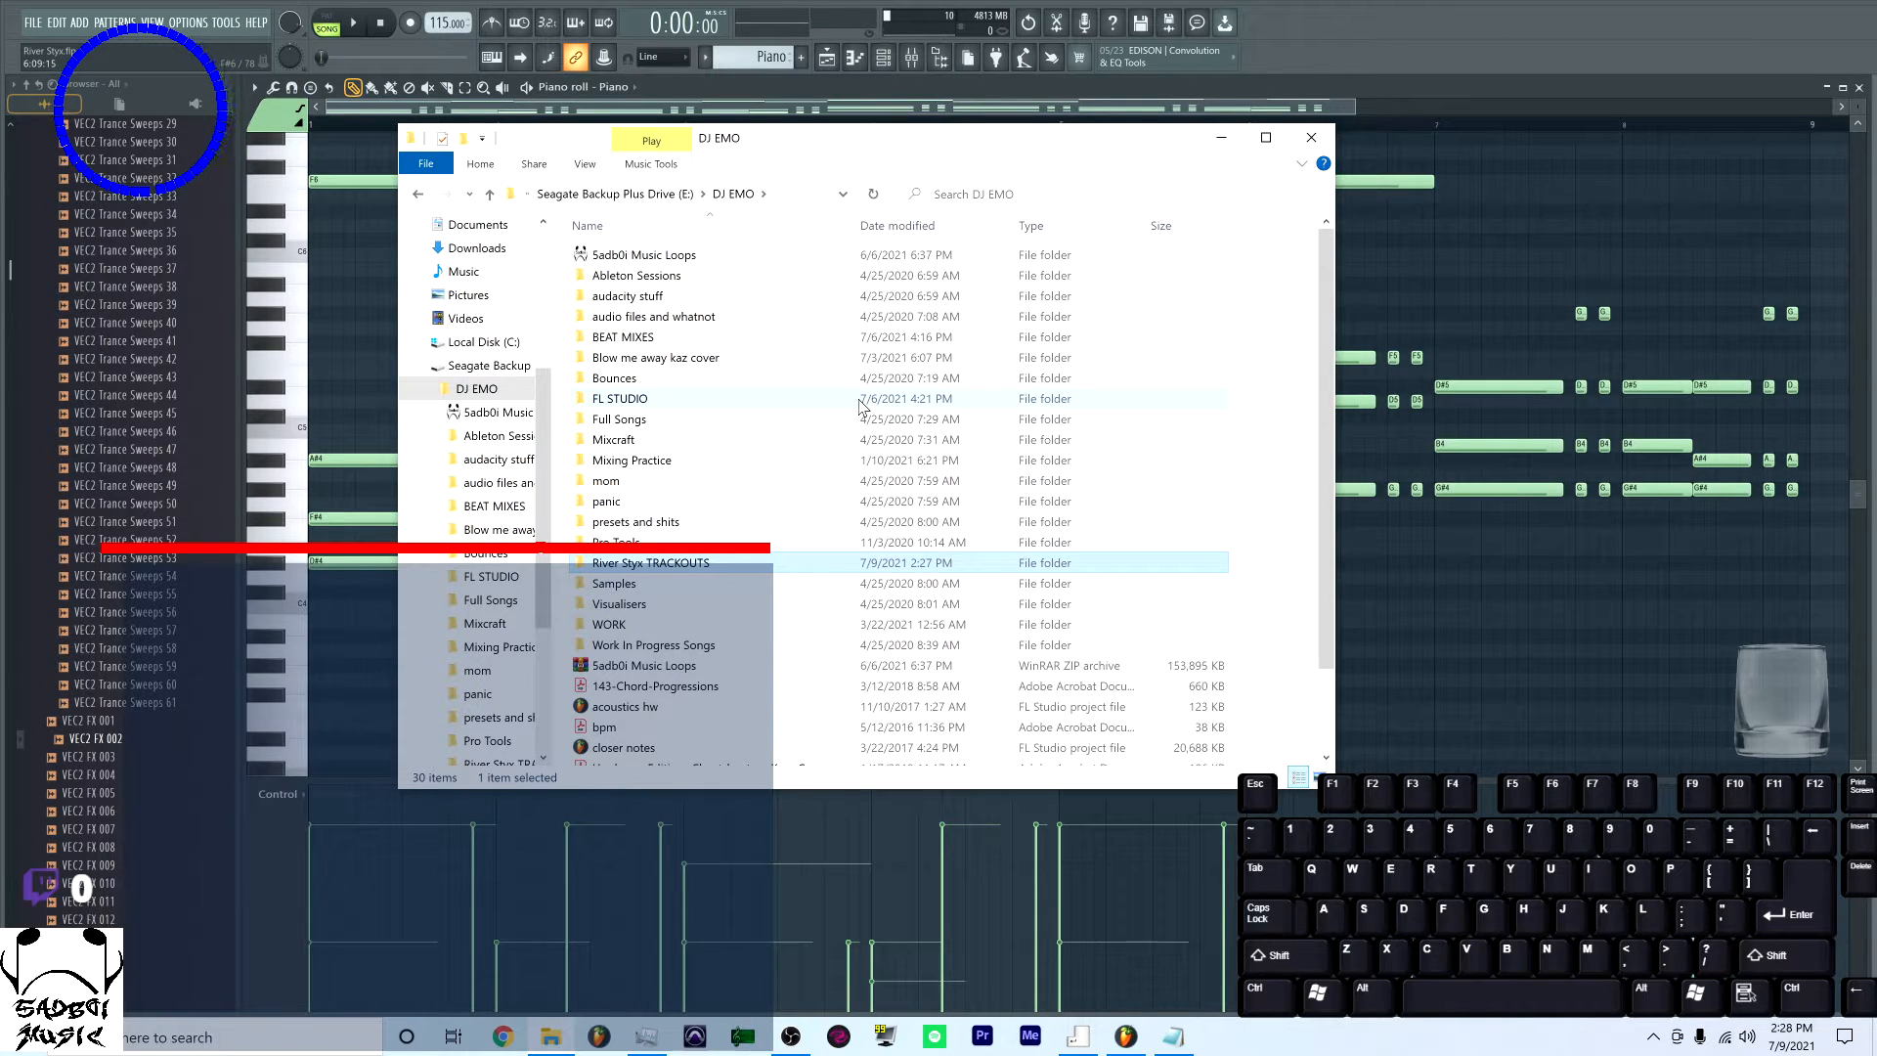
Locate the River Styx TRACKOUTS archive in DJ EMO and check the uncompressed folder's size in its properties
scroll(968, 500, "down", 2)
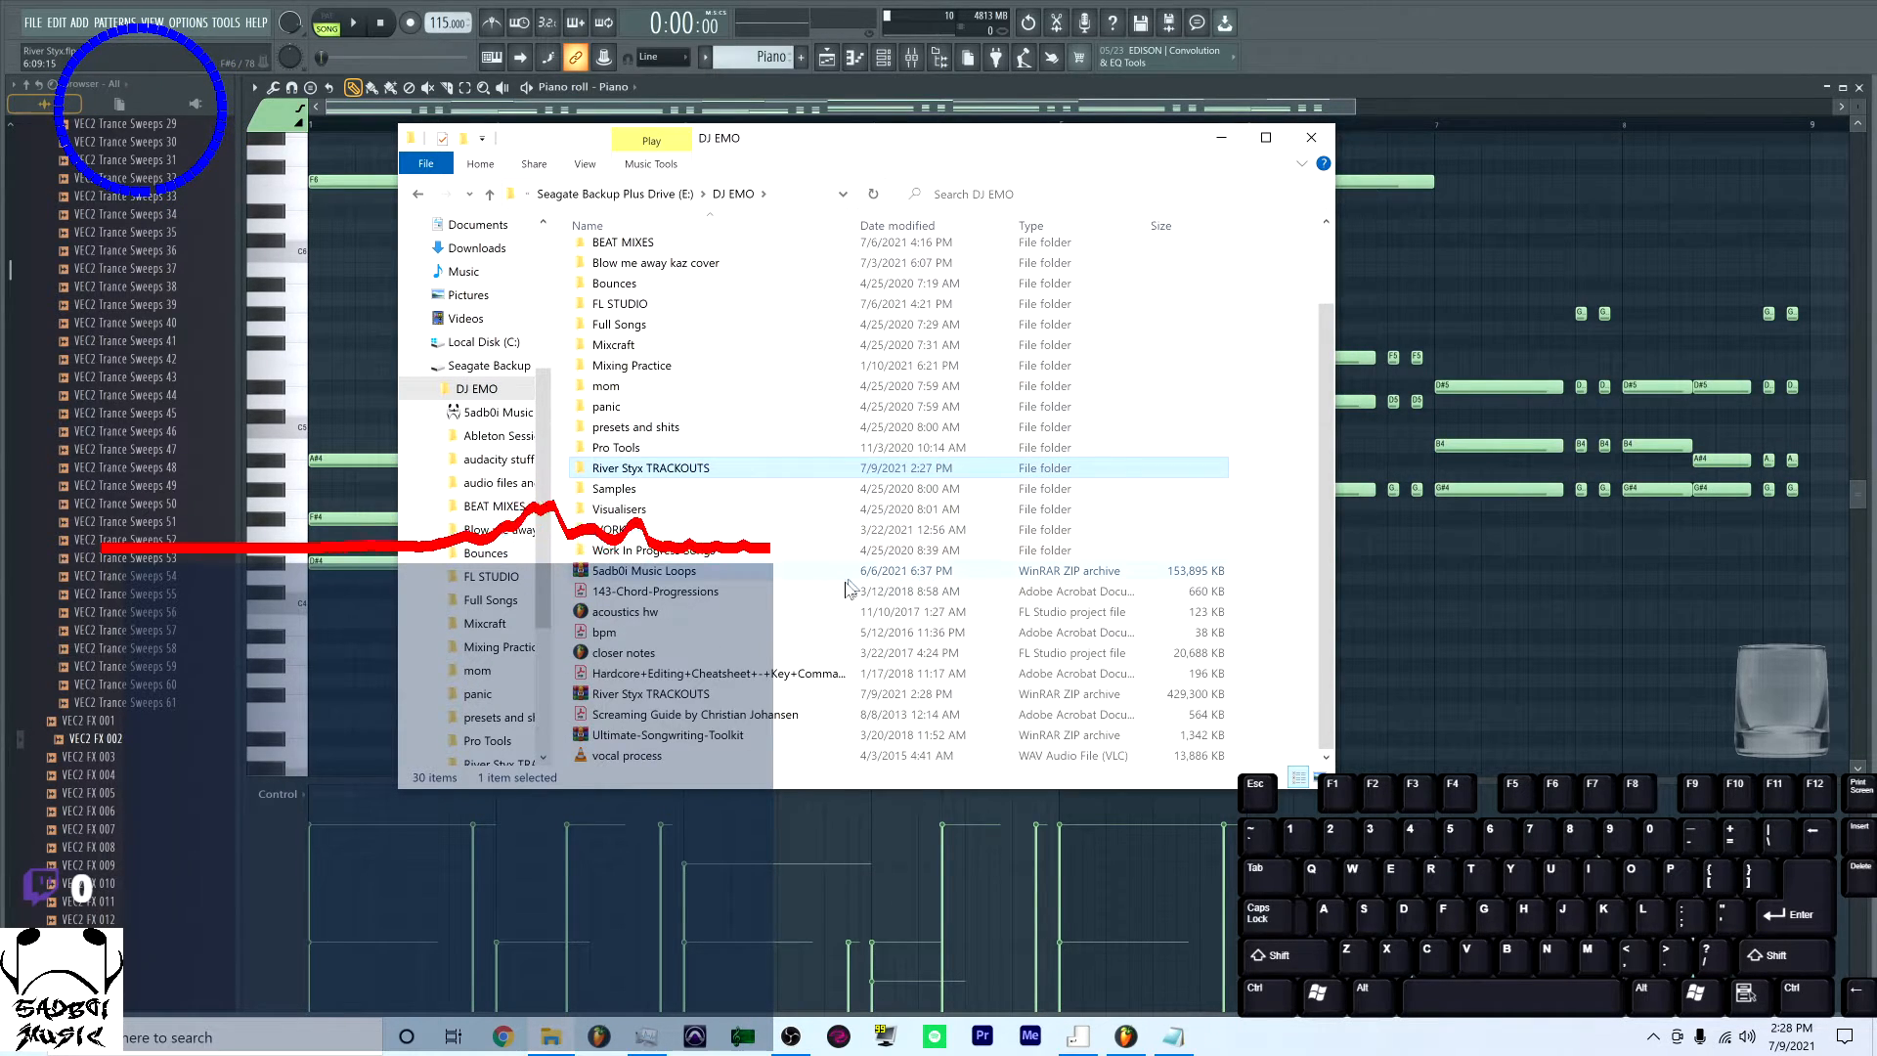
left_click(721, 695)
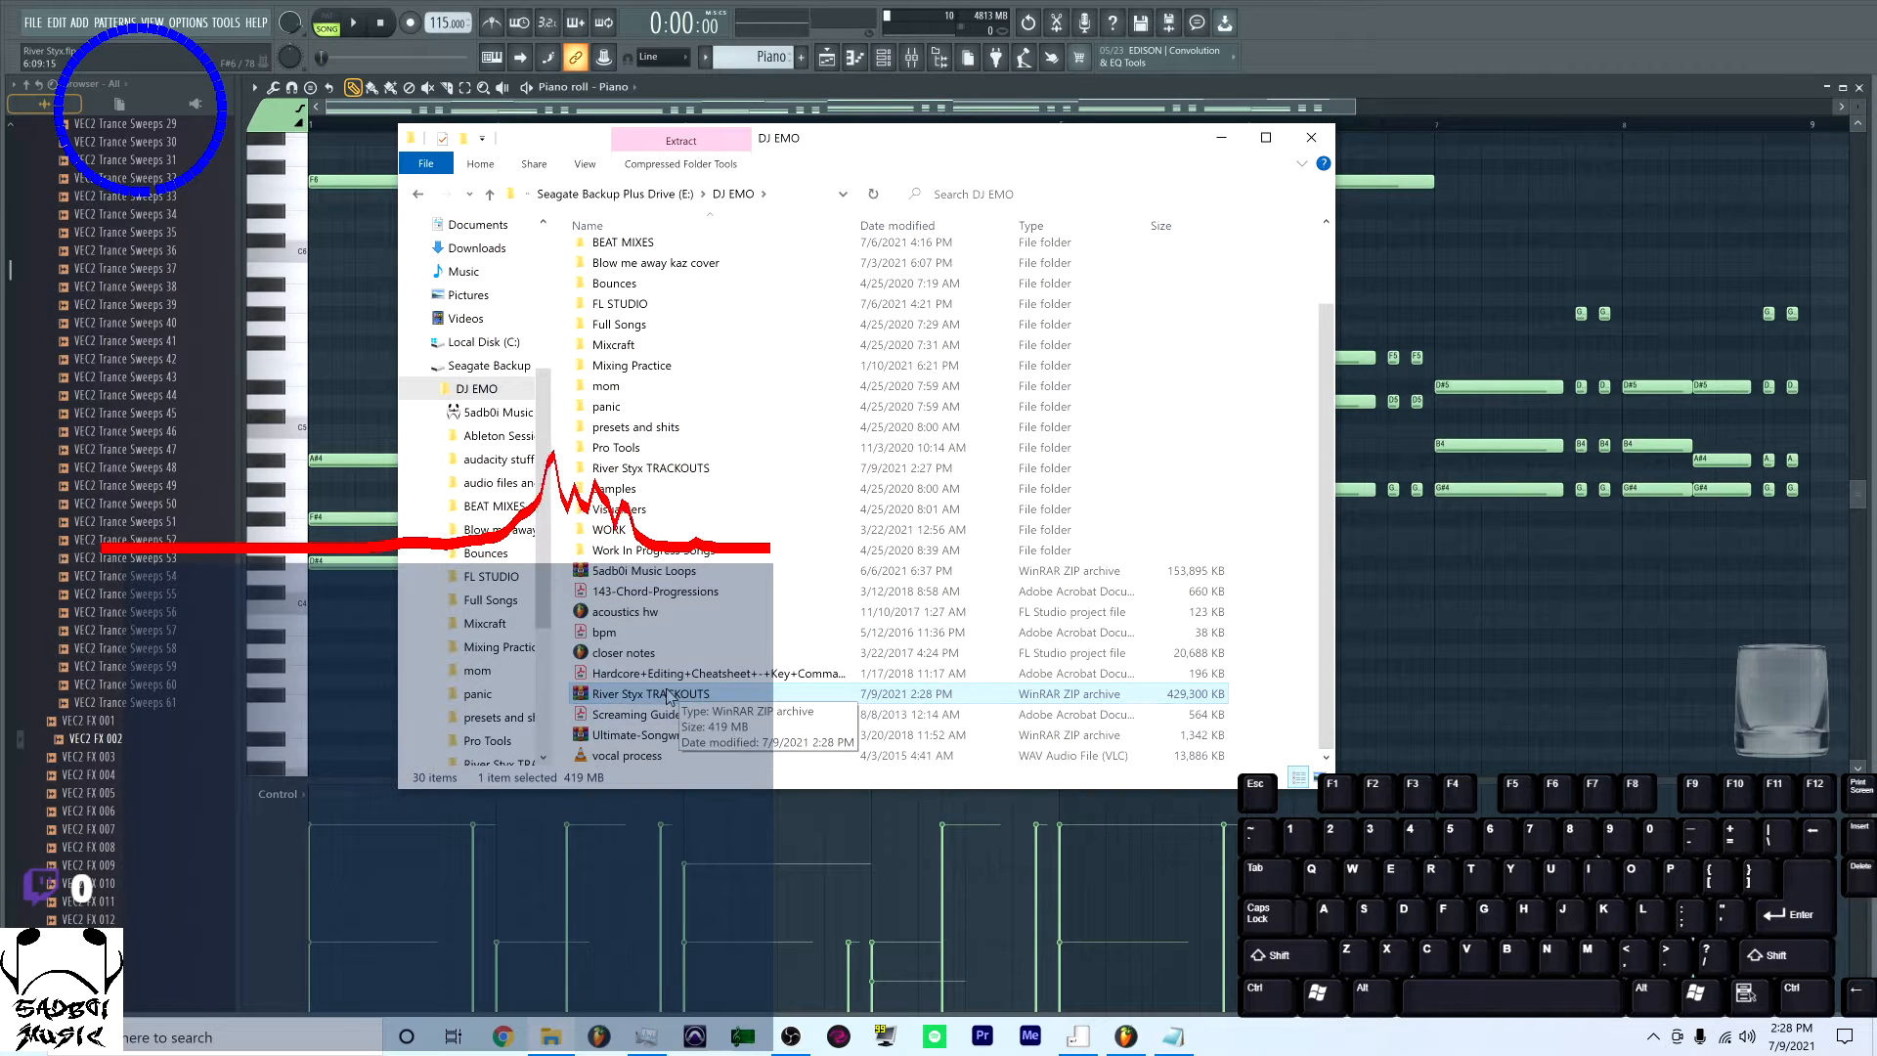
left_click(642, 471)
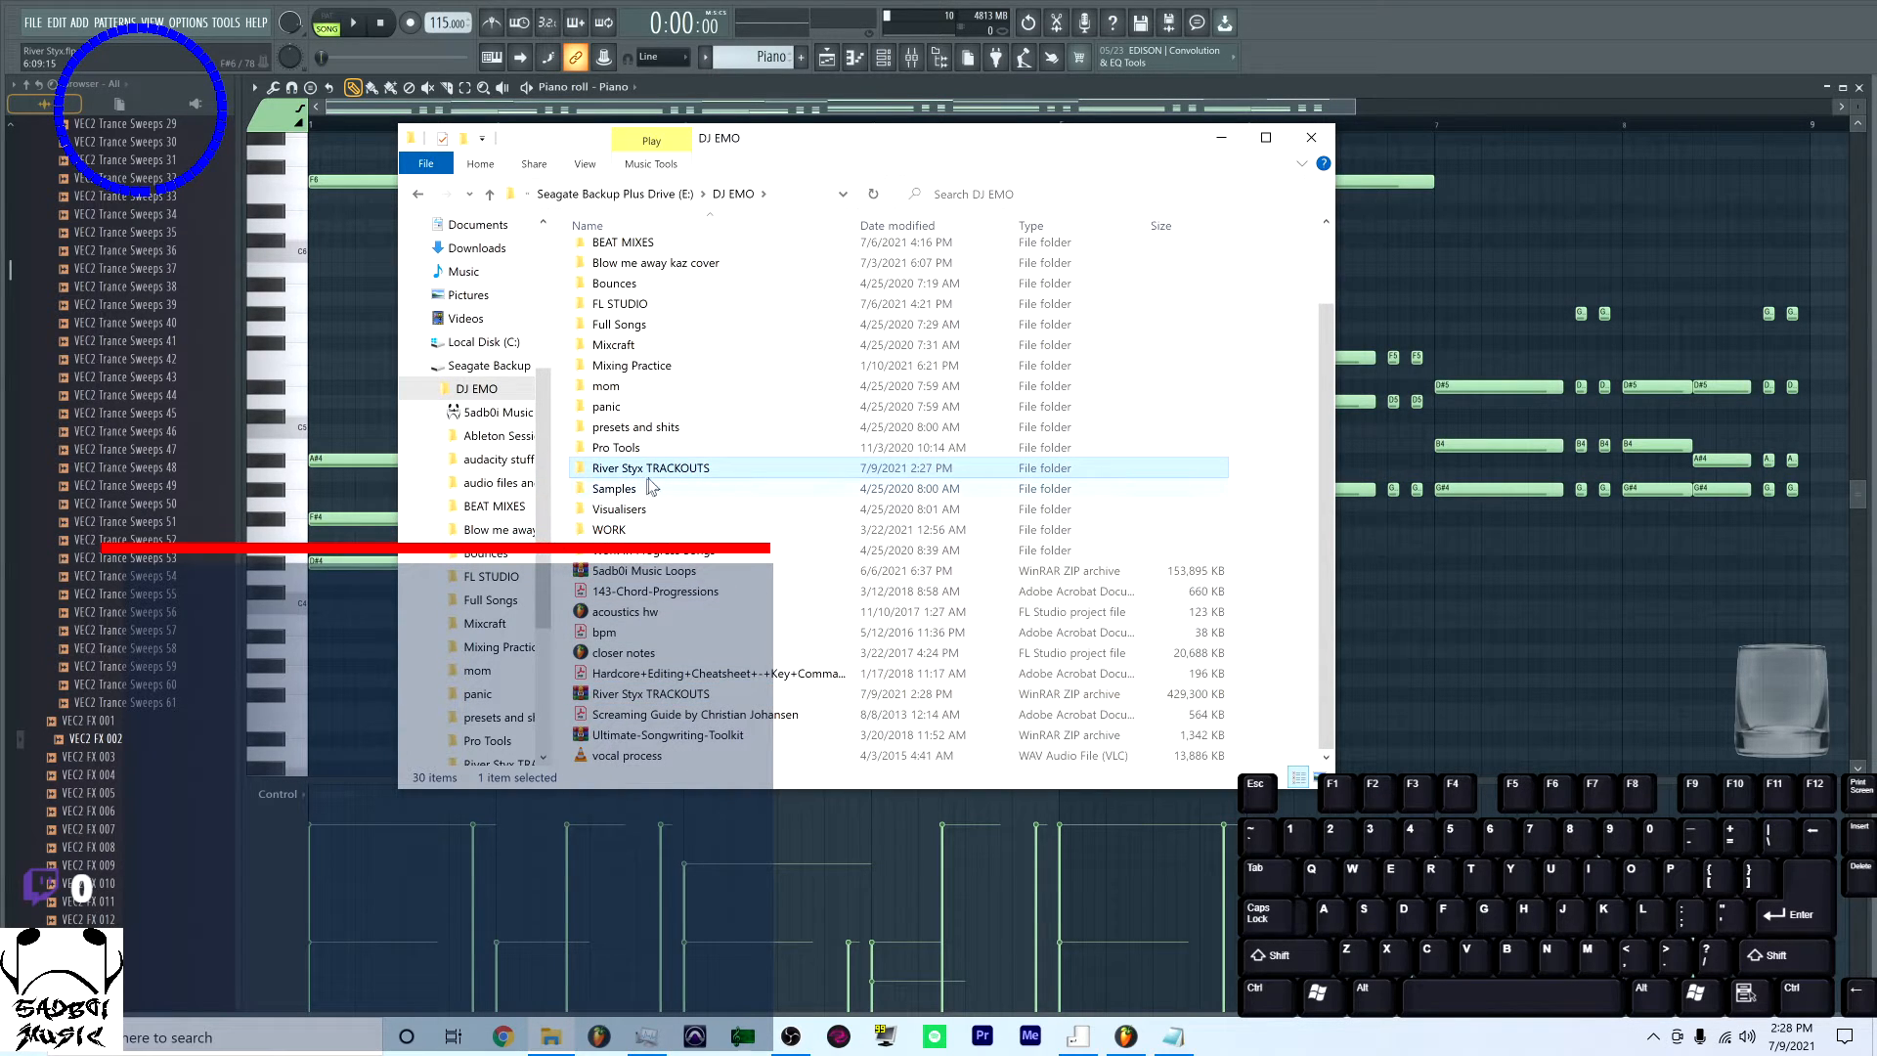
right_click(637, 473)
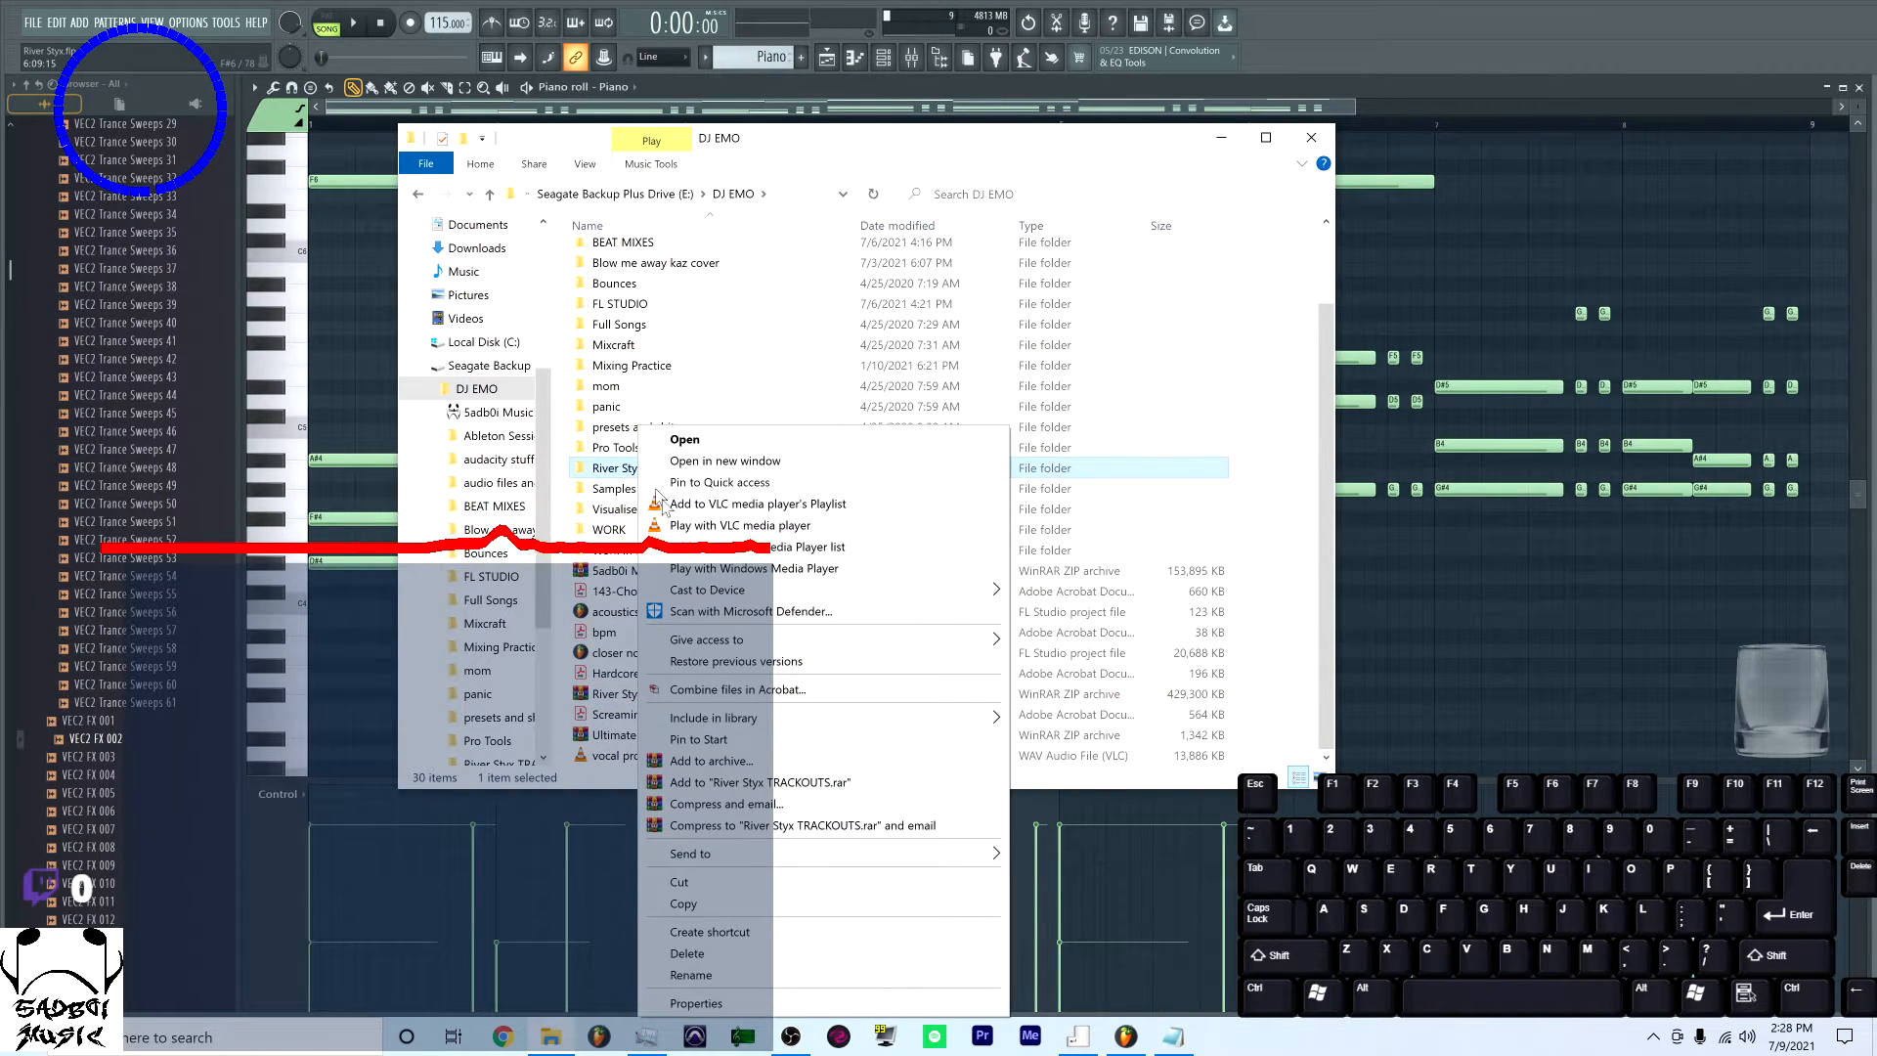
left_click(728, 1005)
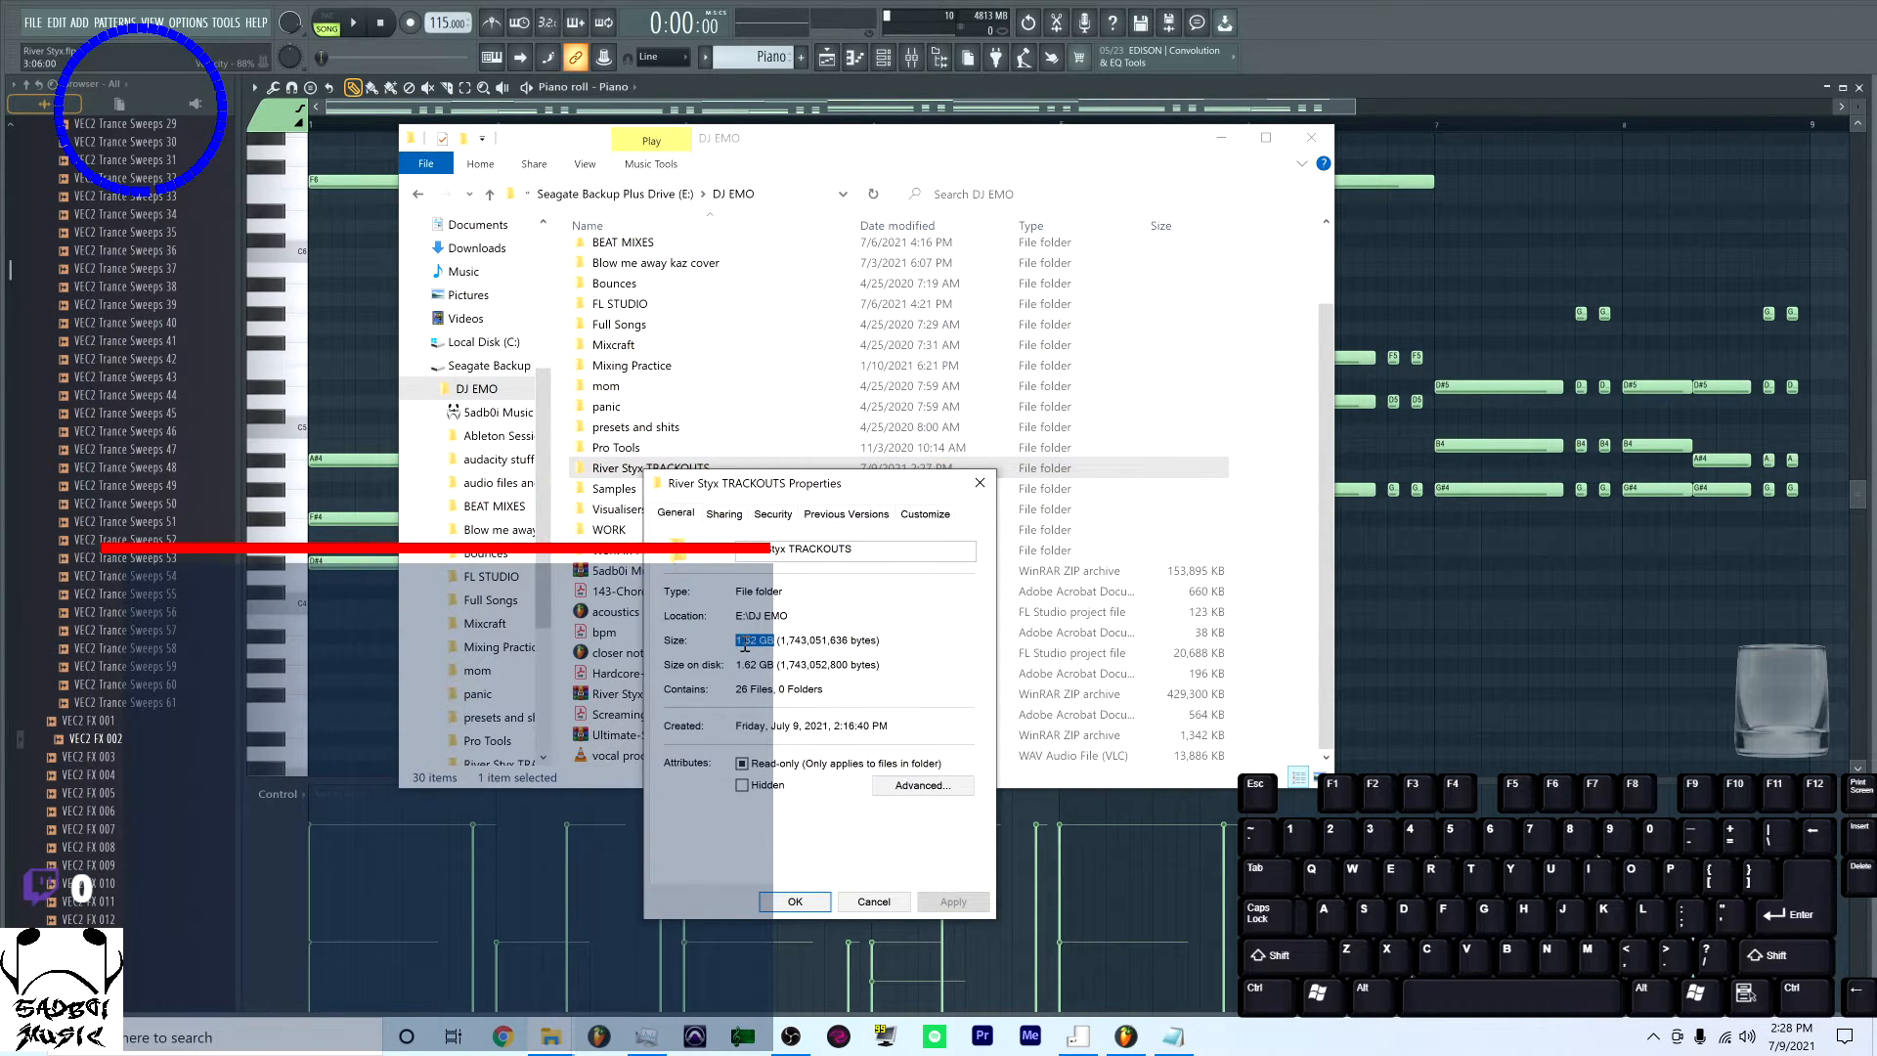
left_click(979, 485)
Check the size of the River Styx TRACKOUTS ZIP archive in its properties
left_click(684, 694)
right_click(684, 695)
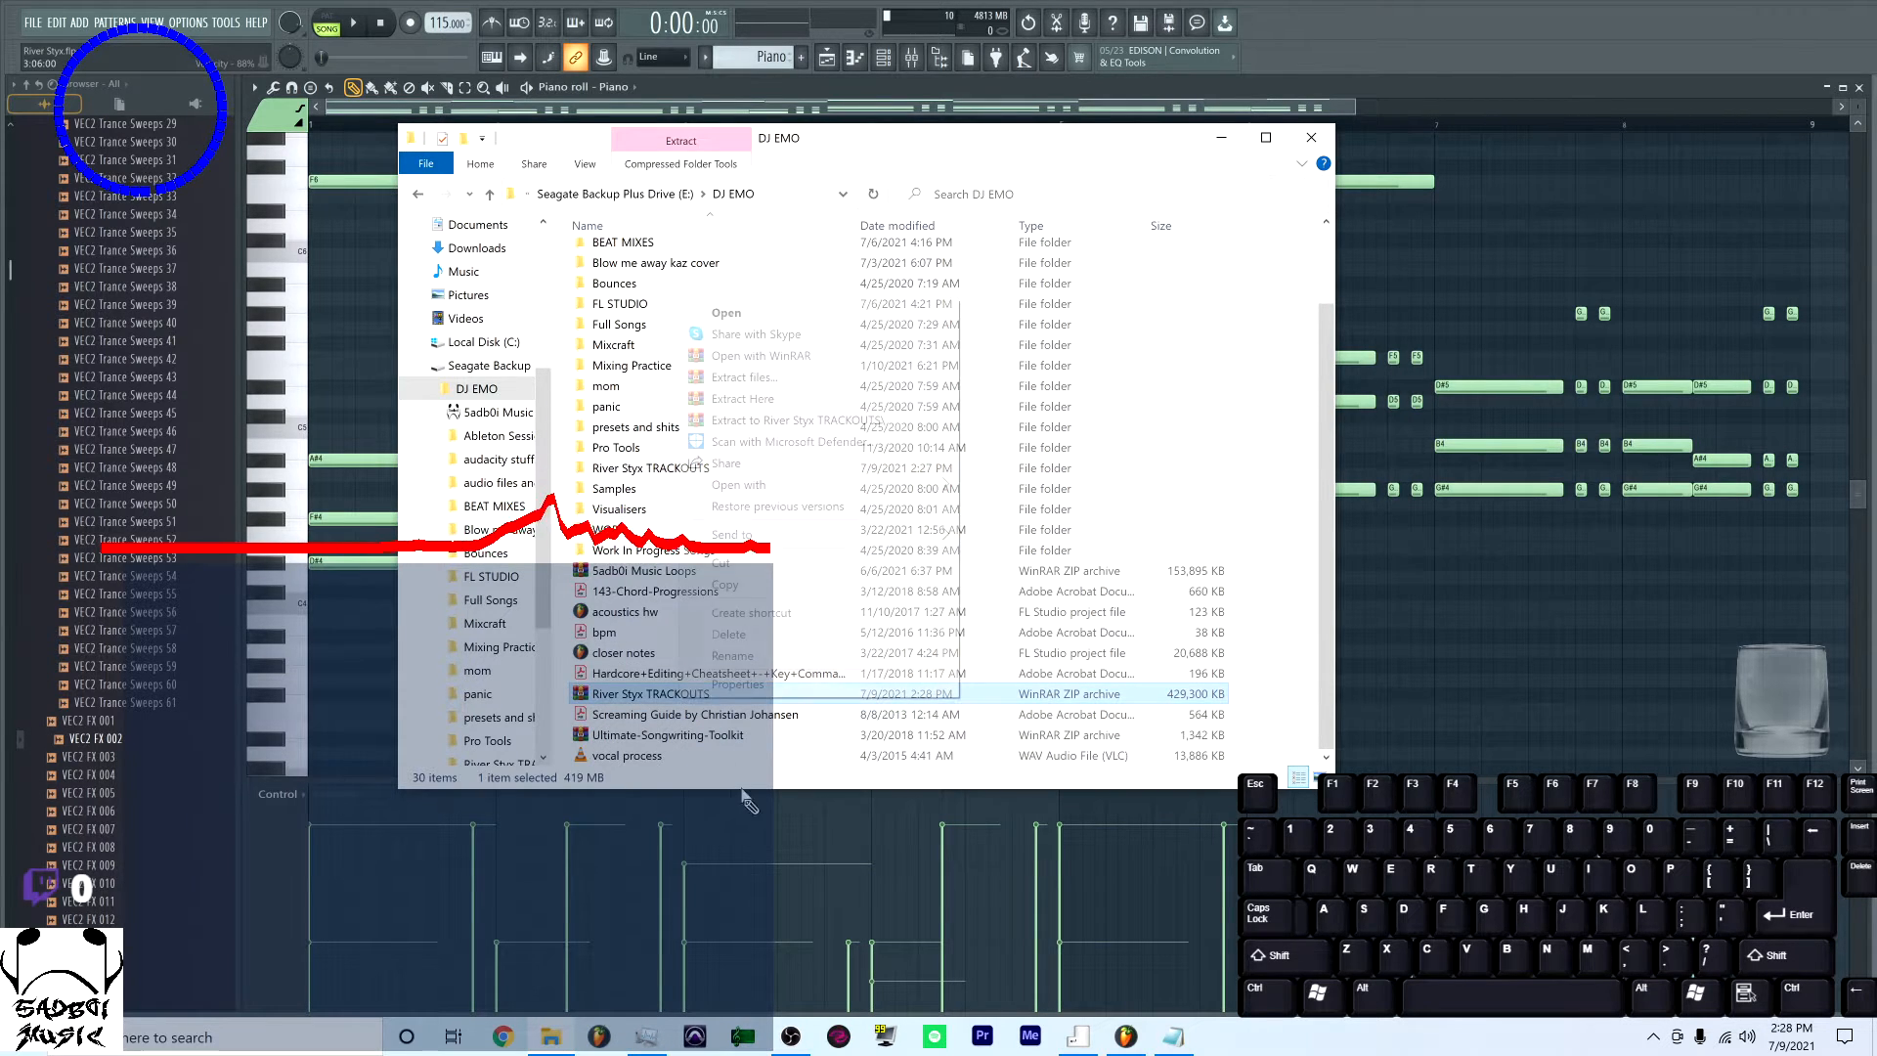
left_click(755, 684)
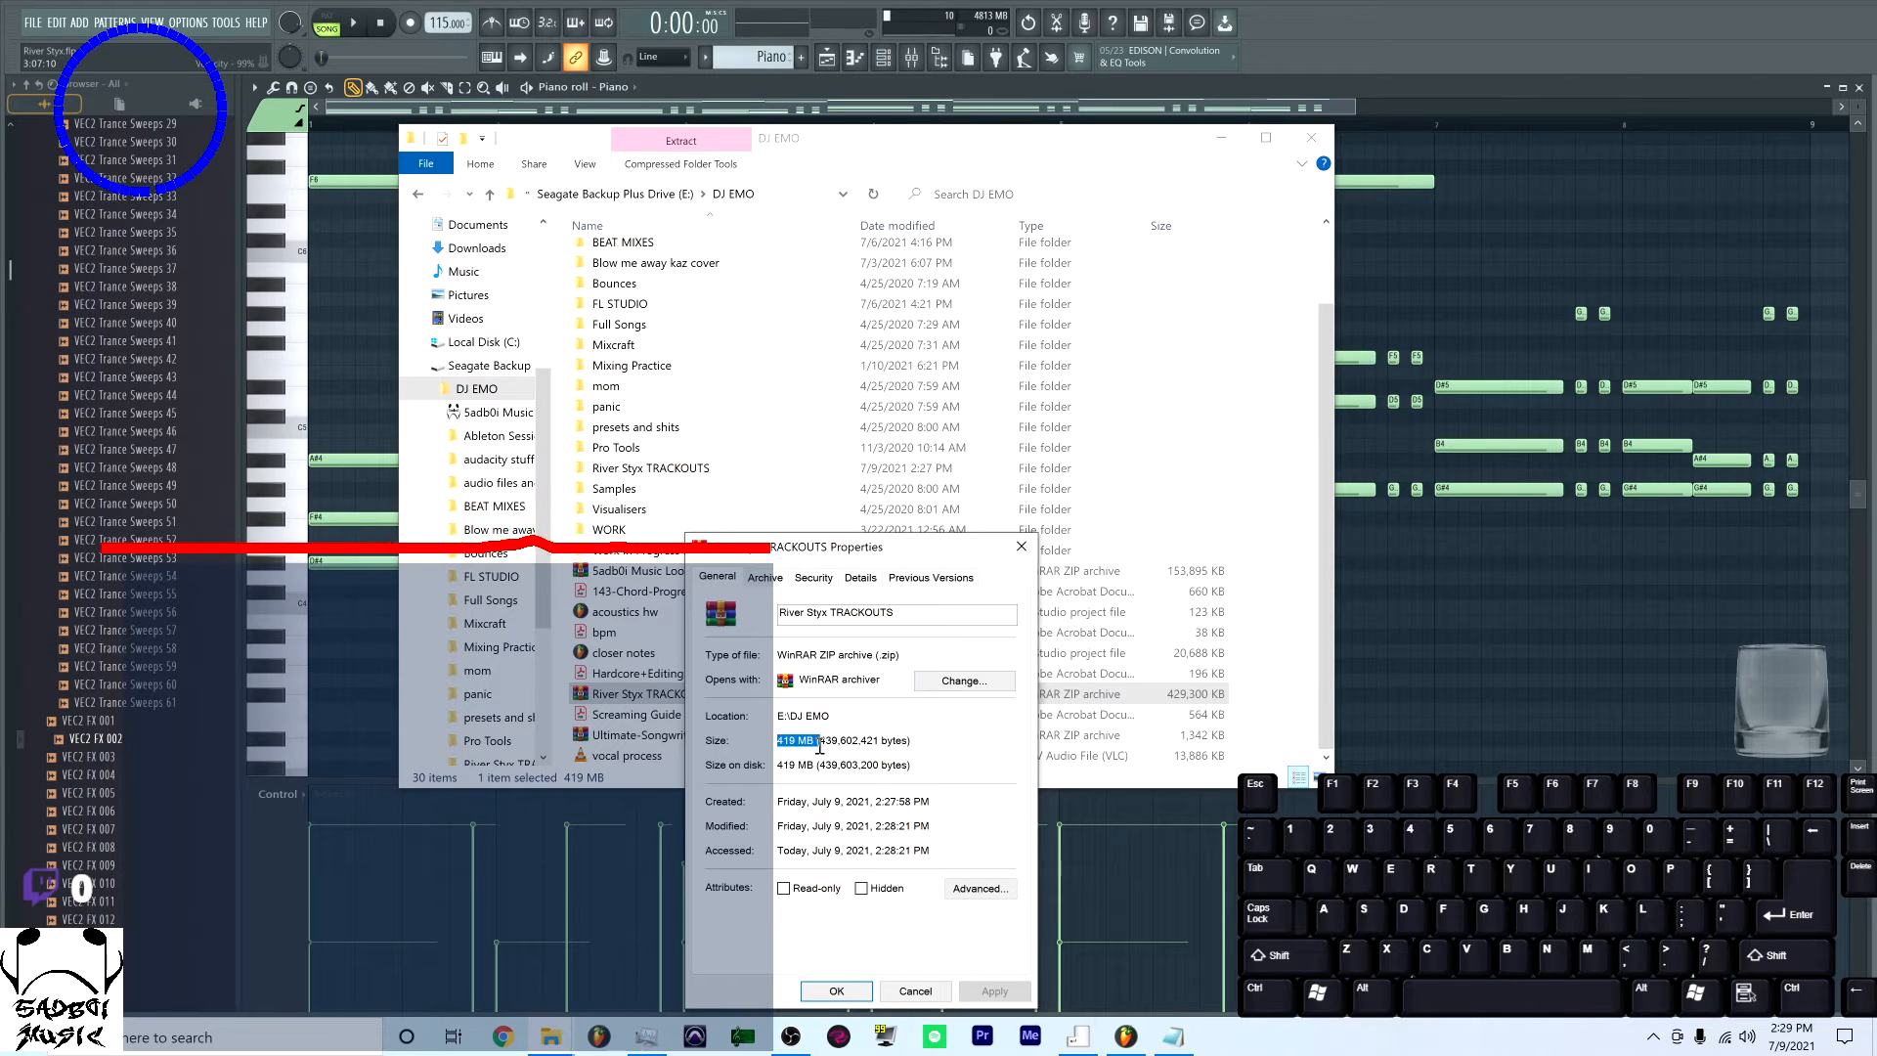
left_click(915, 990)
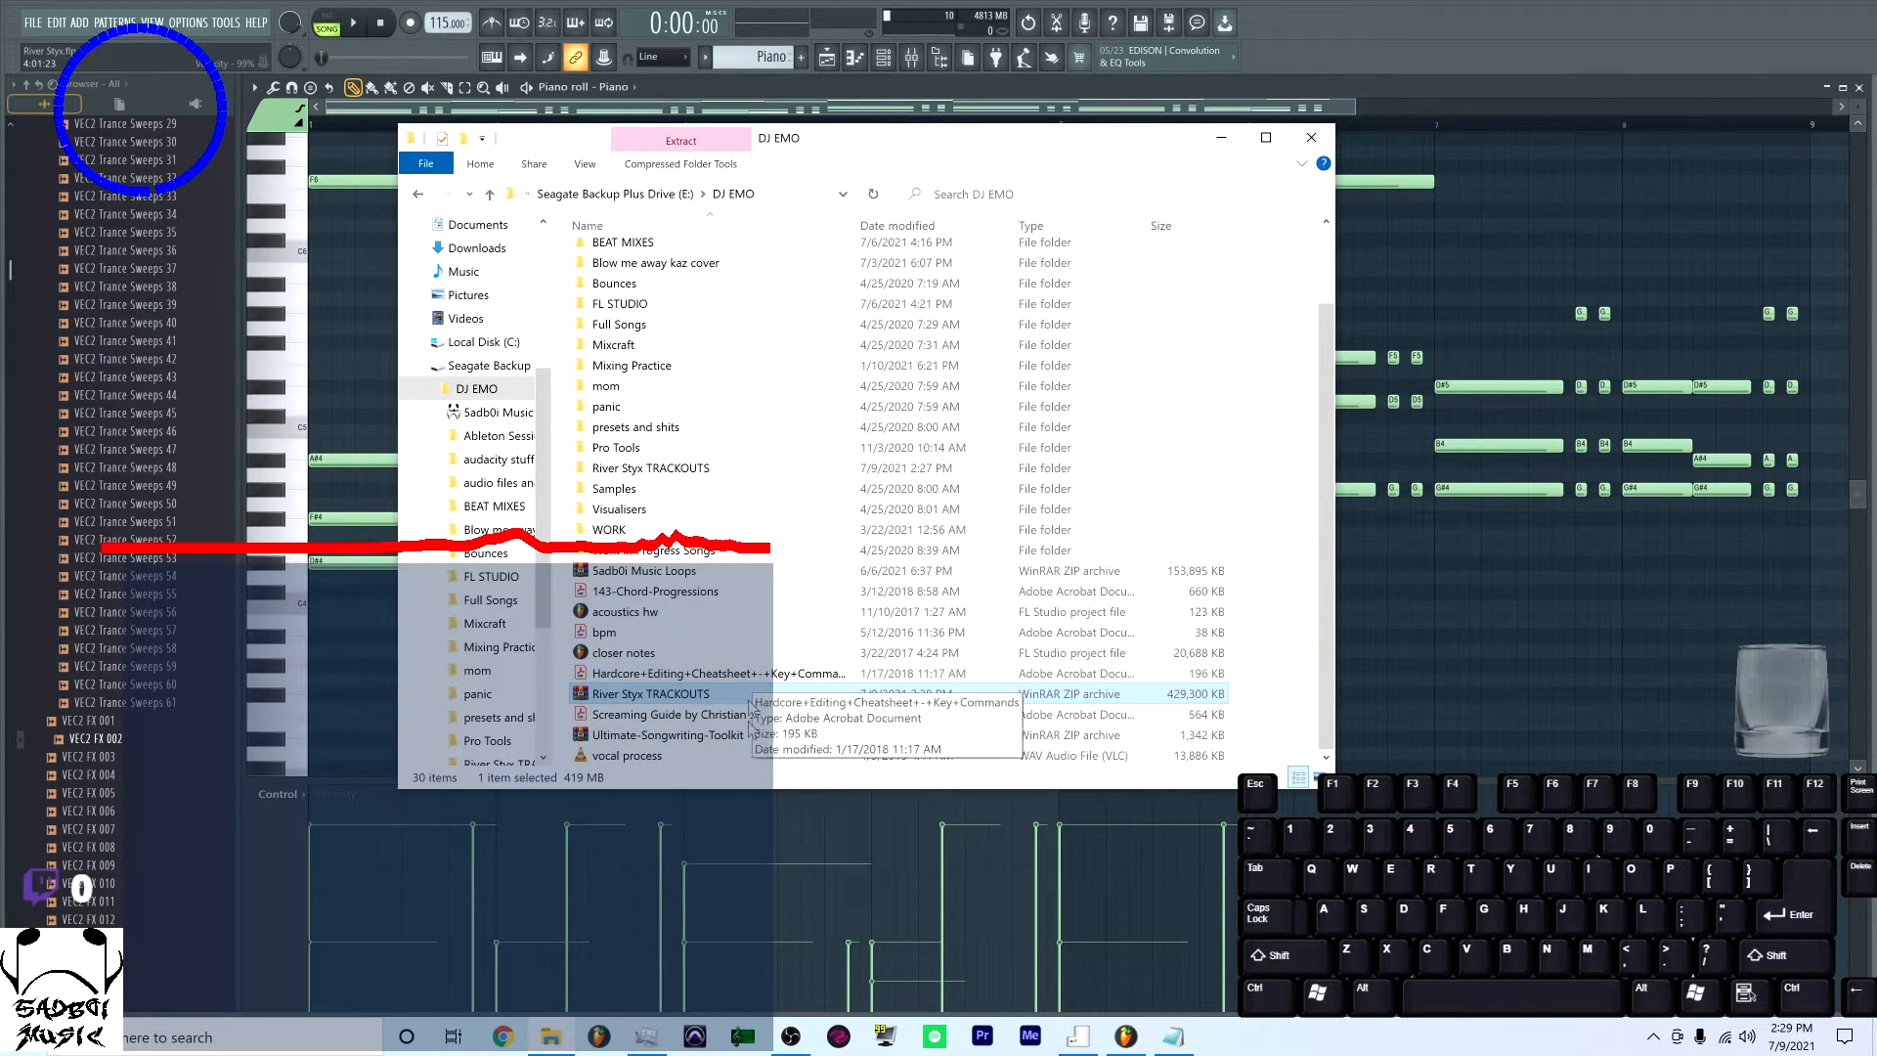
Return to FL Studio, show the River Styx playlist and start a new project without saving changes
left_click(1221, 138)
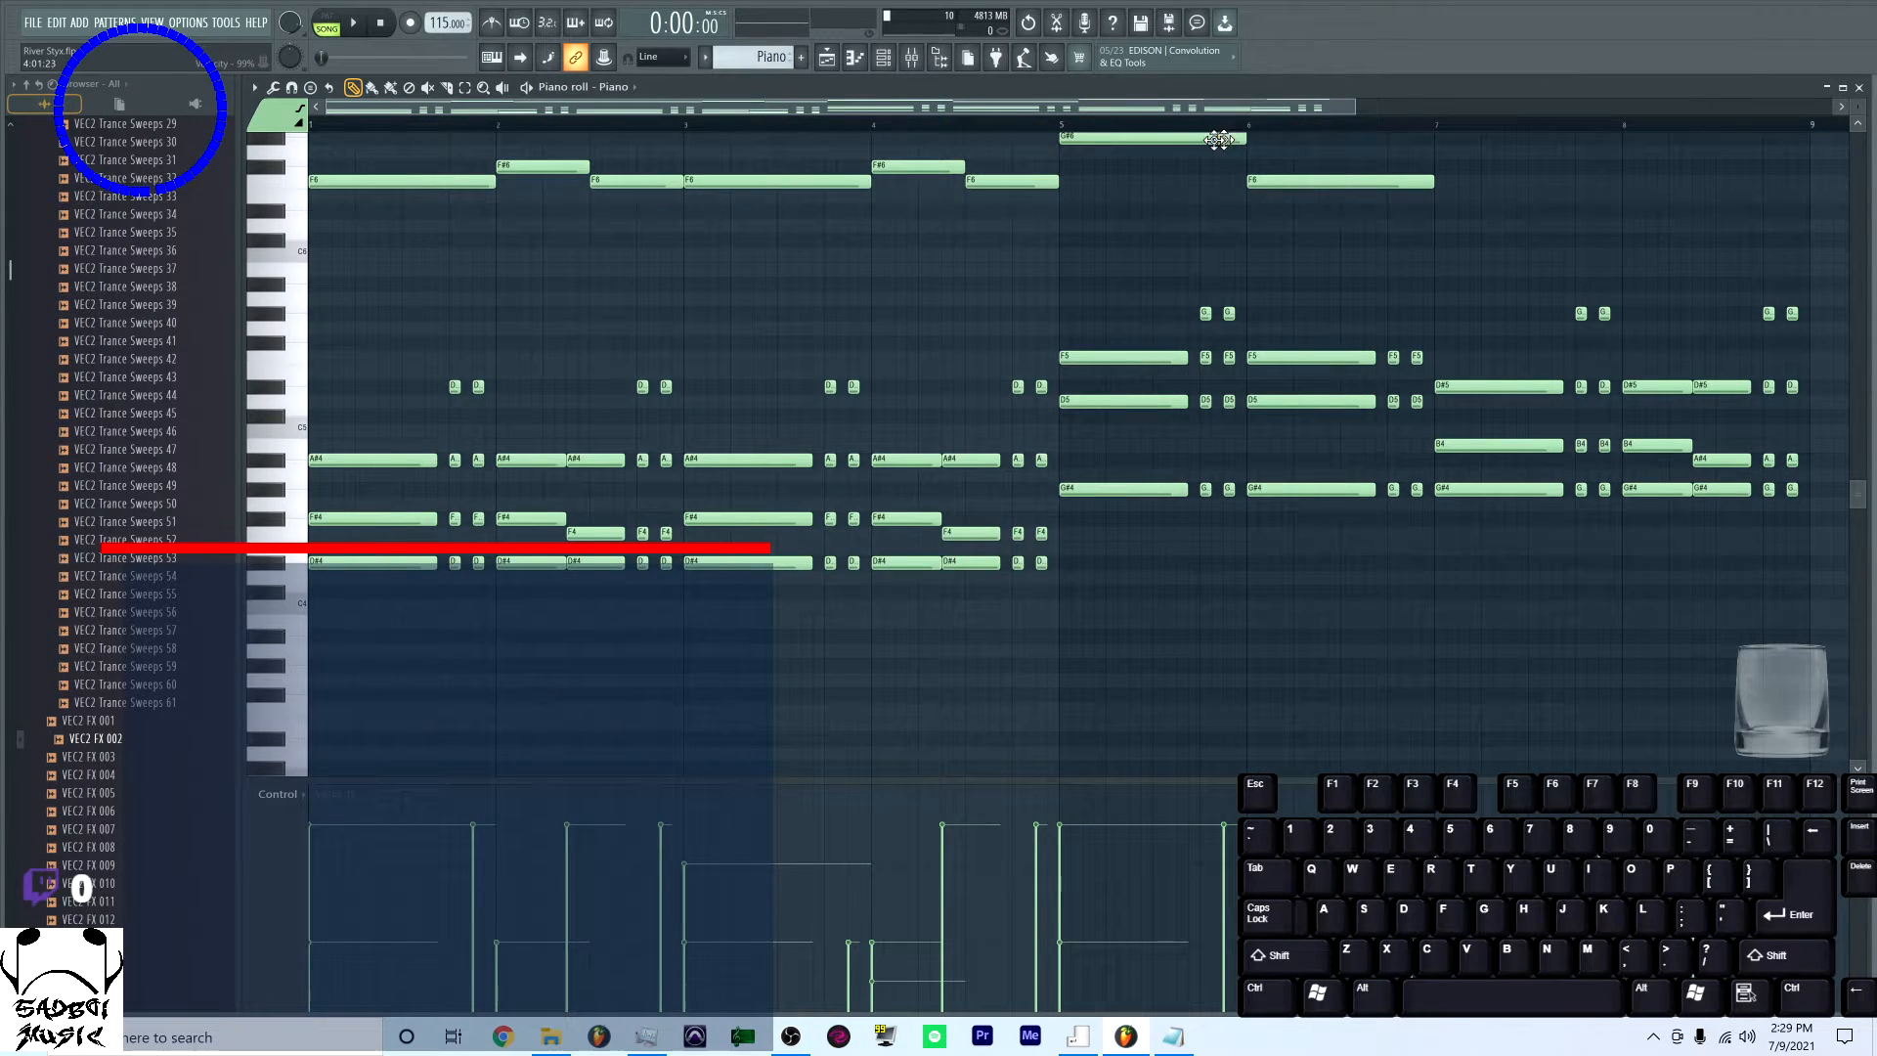
left_click(896, 59)
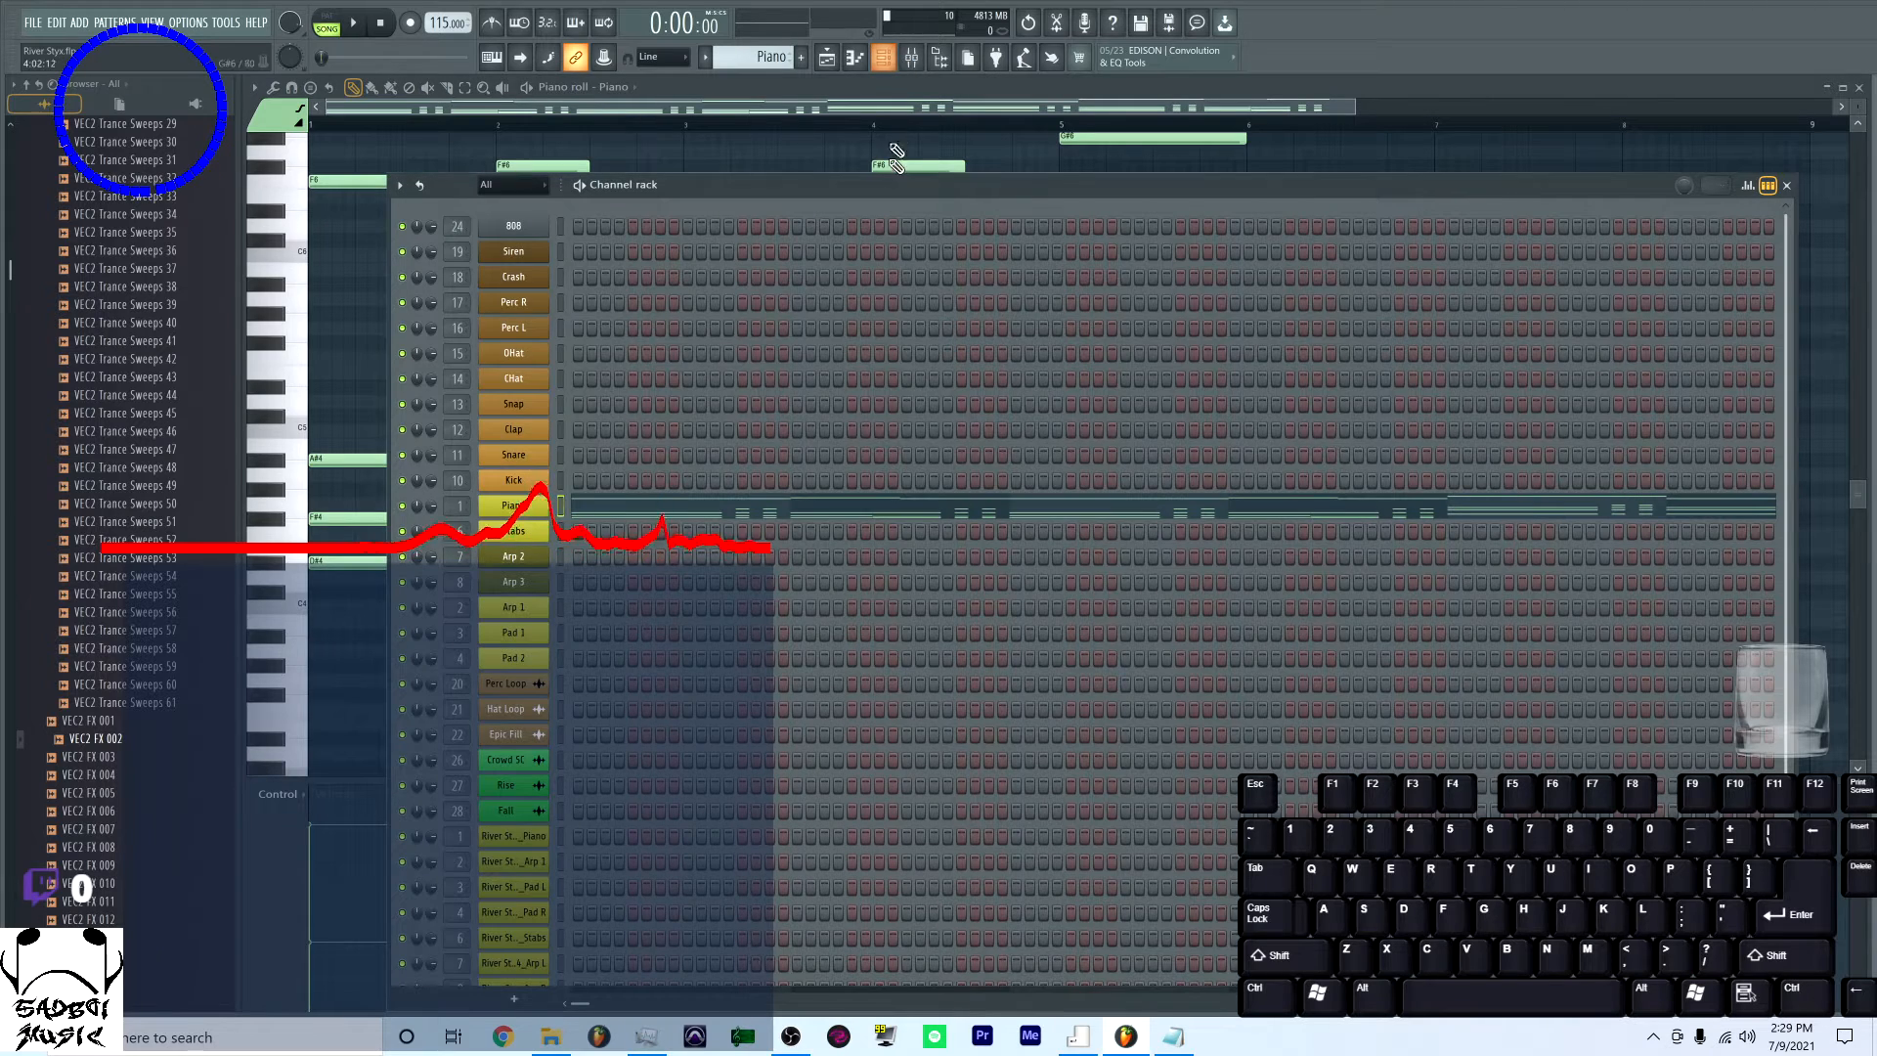
left_click(831, 59)
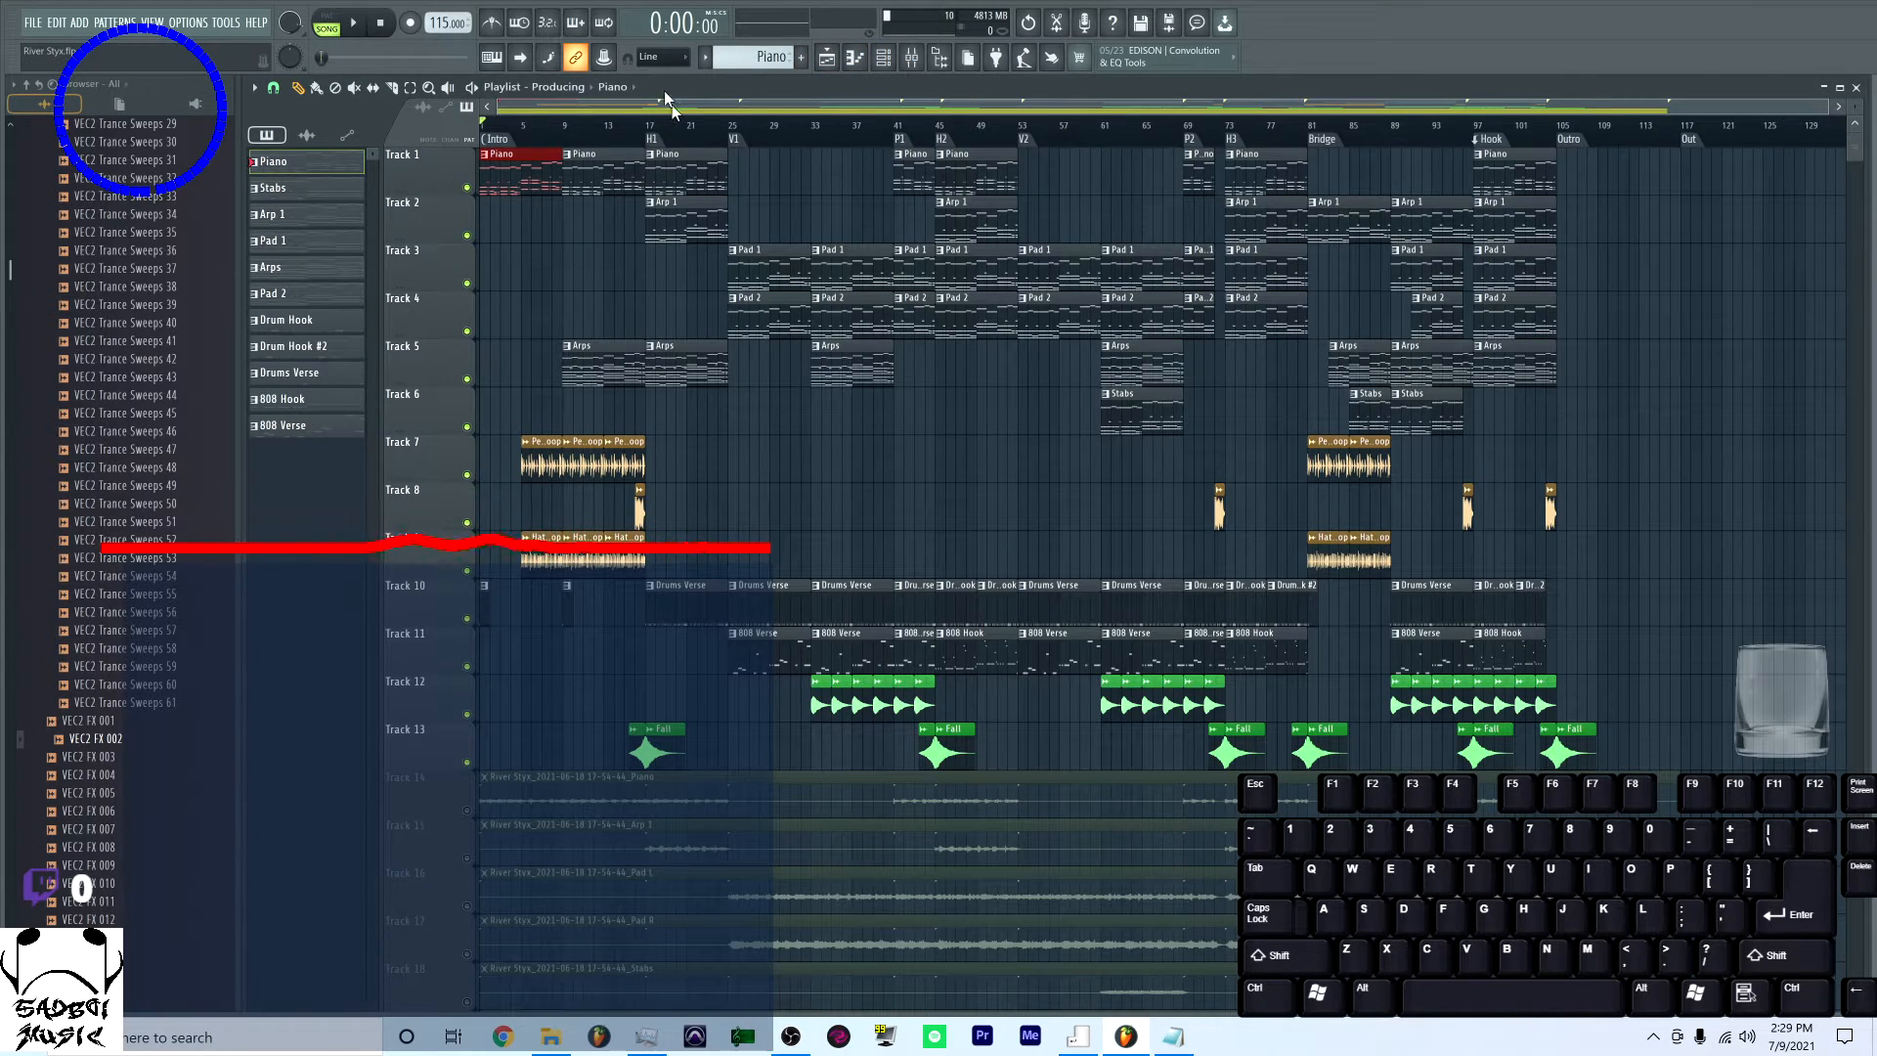
left_click(33, 25)
left_click(41, 44)
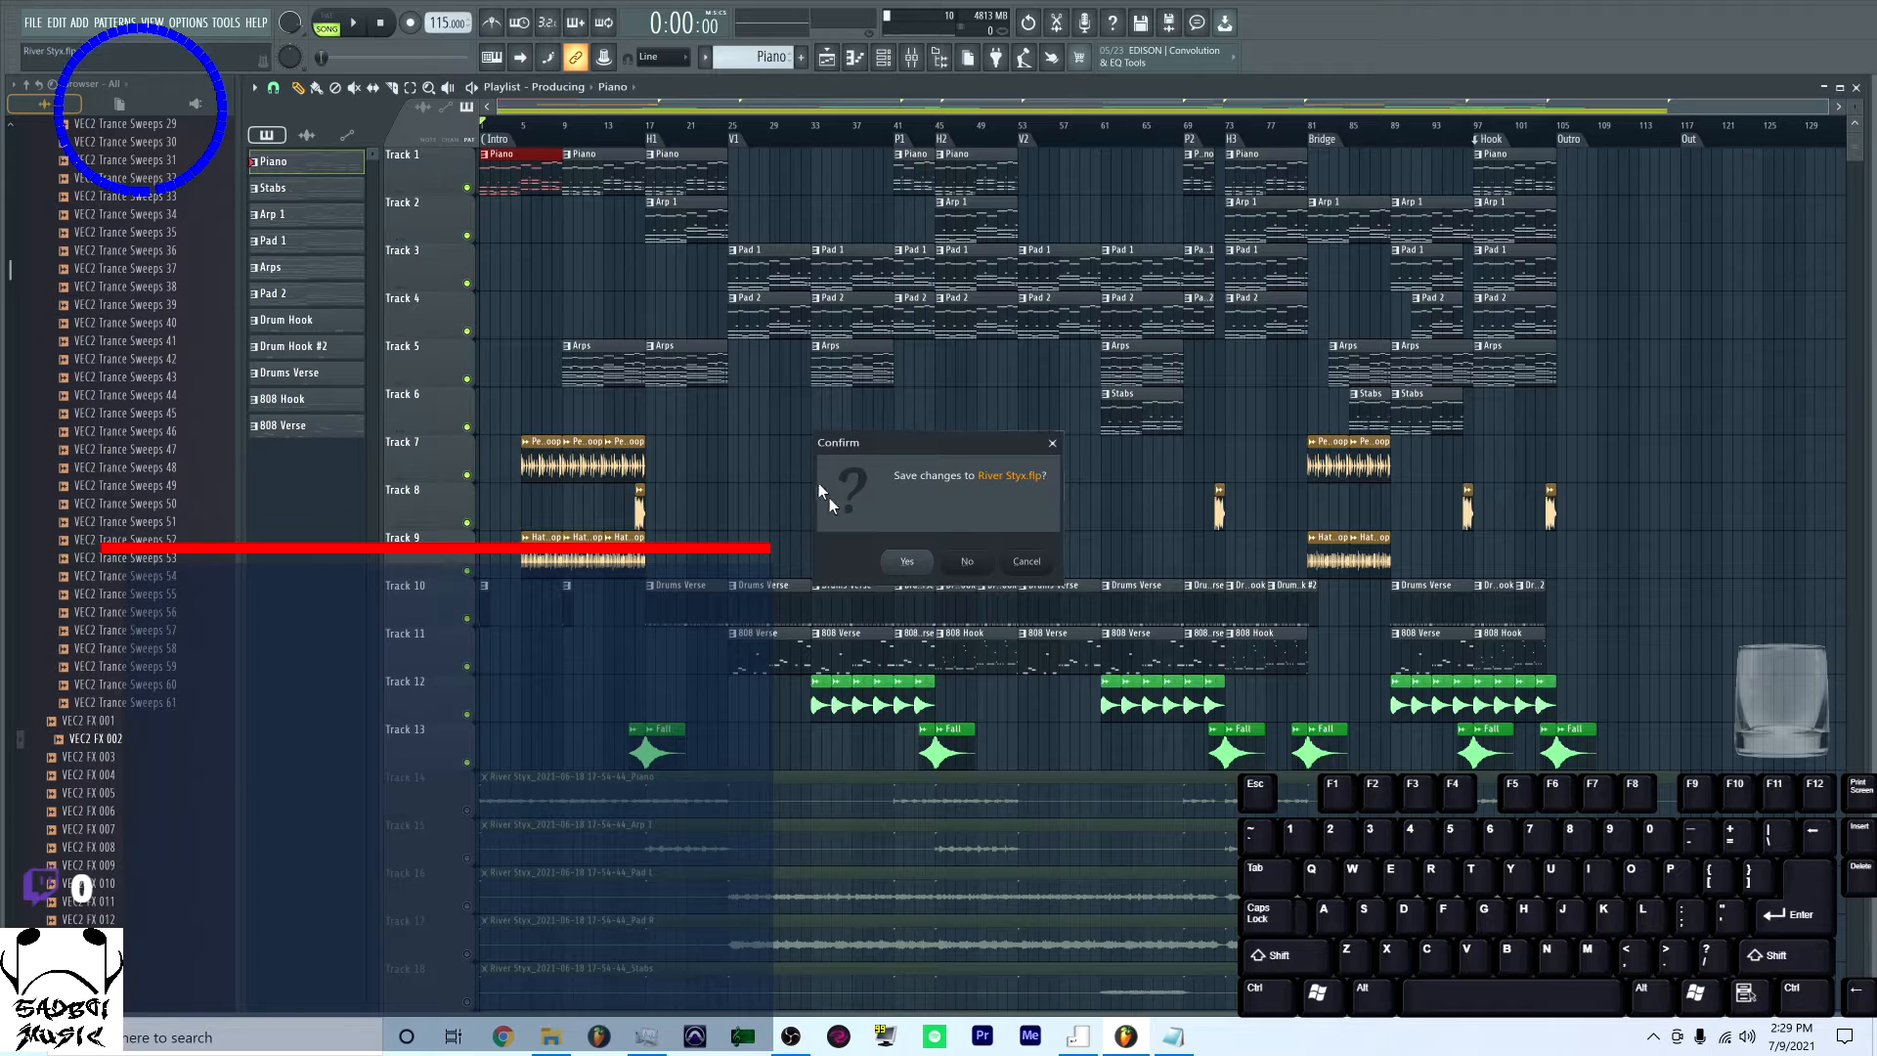
left_click(967, 562)
Import every audio file from River Styx_808 through River Styx_Stabs in the trackouts folder into the empty playlist, starting at Track 1
left_click(574, 1041)
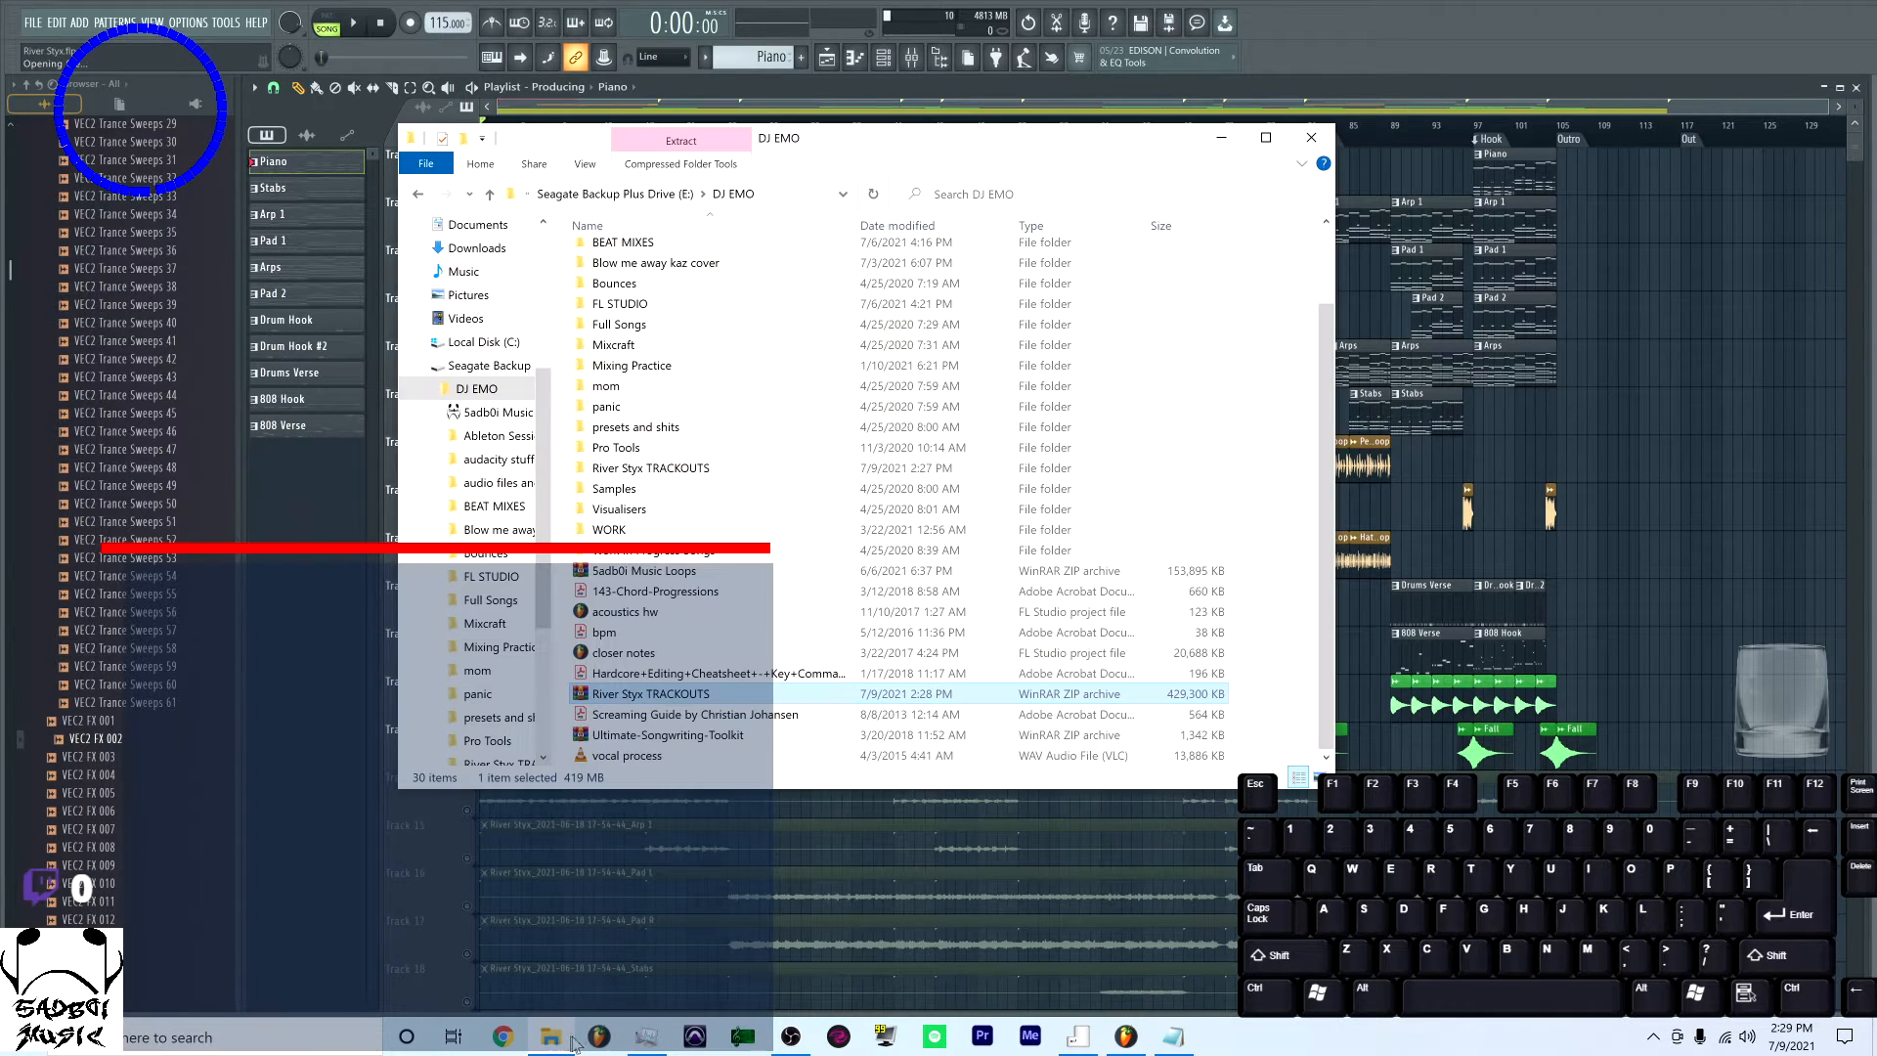
double_click(667, 468)
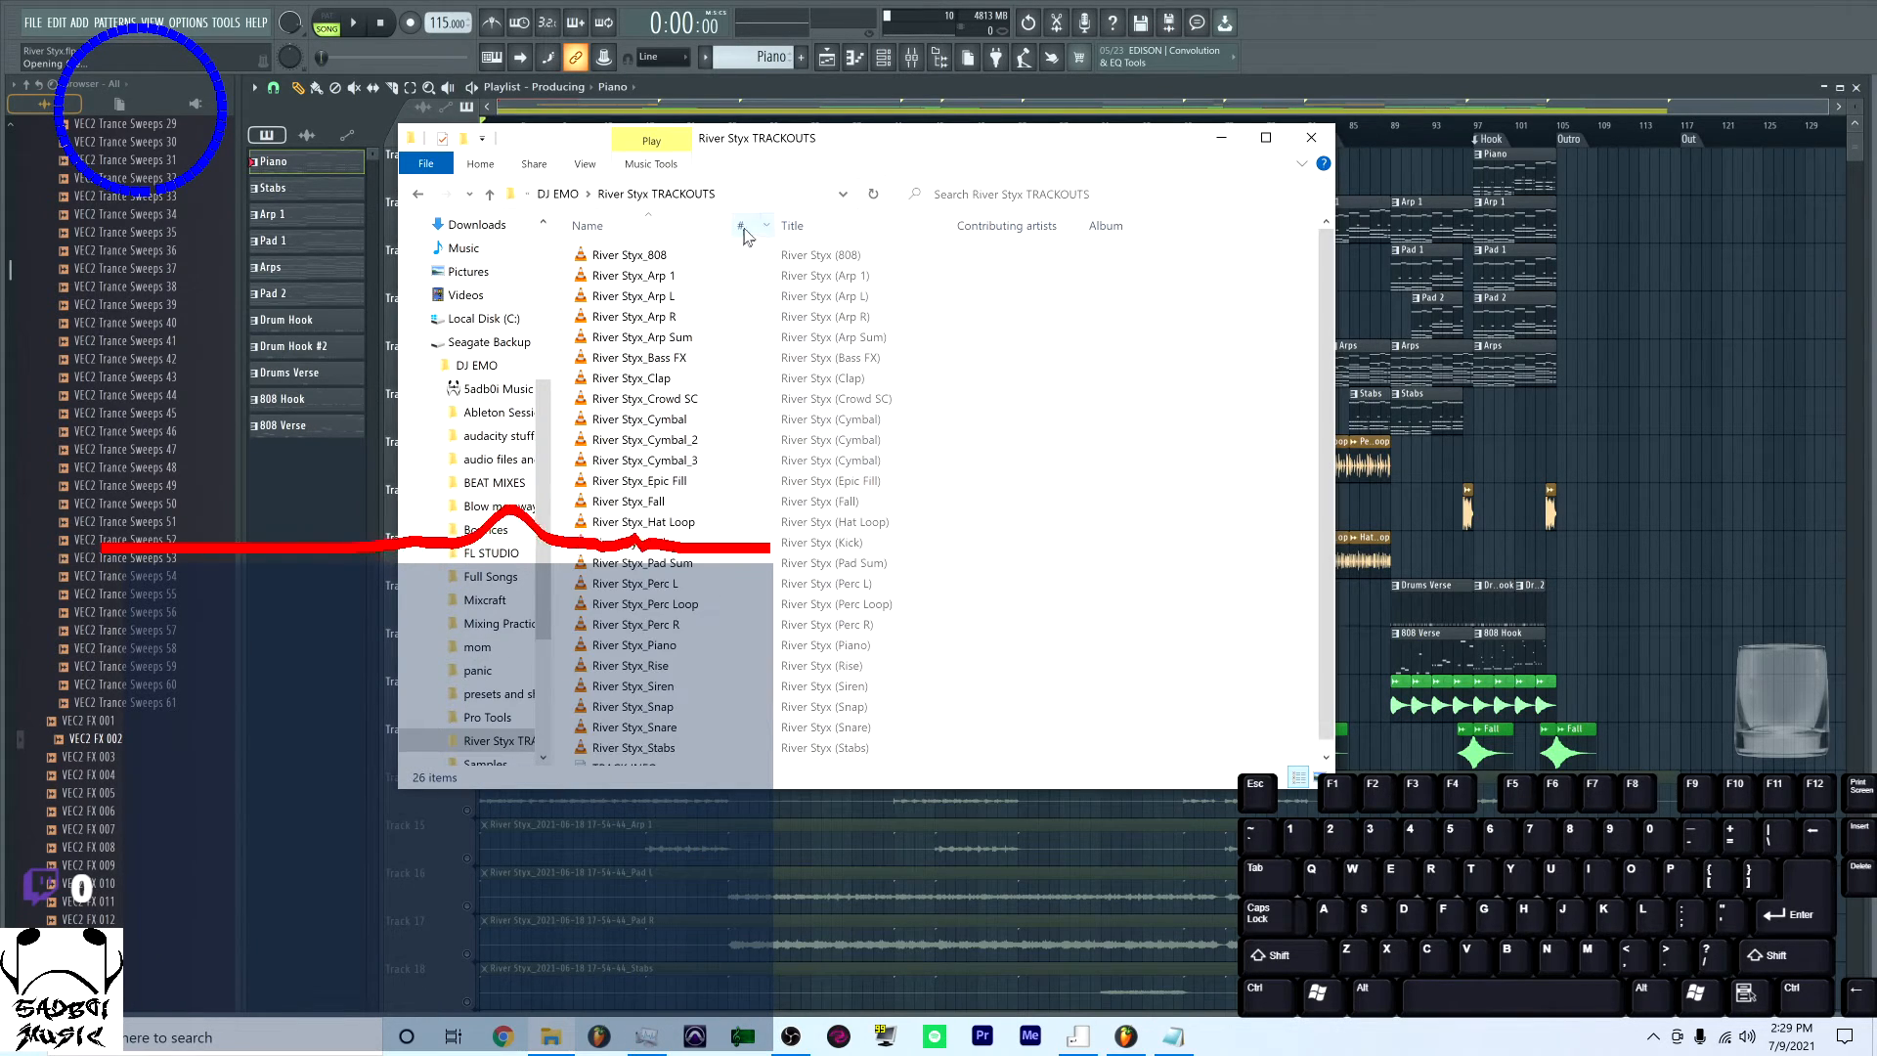
left_click(721, 256)
scroll(725, 488, "down", 1)
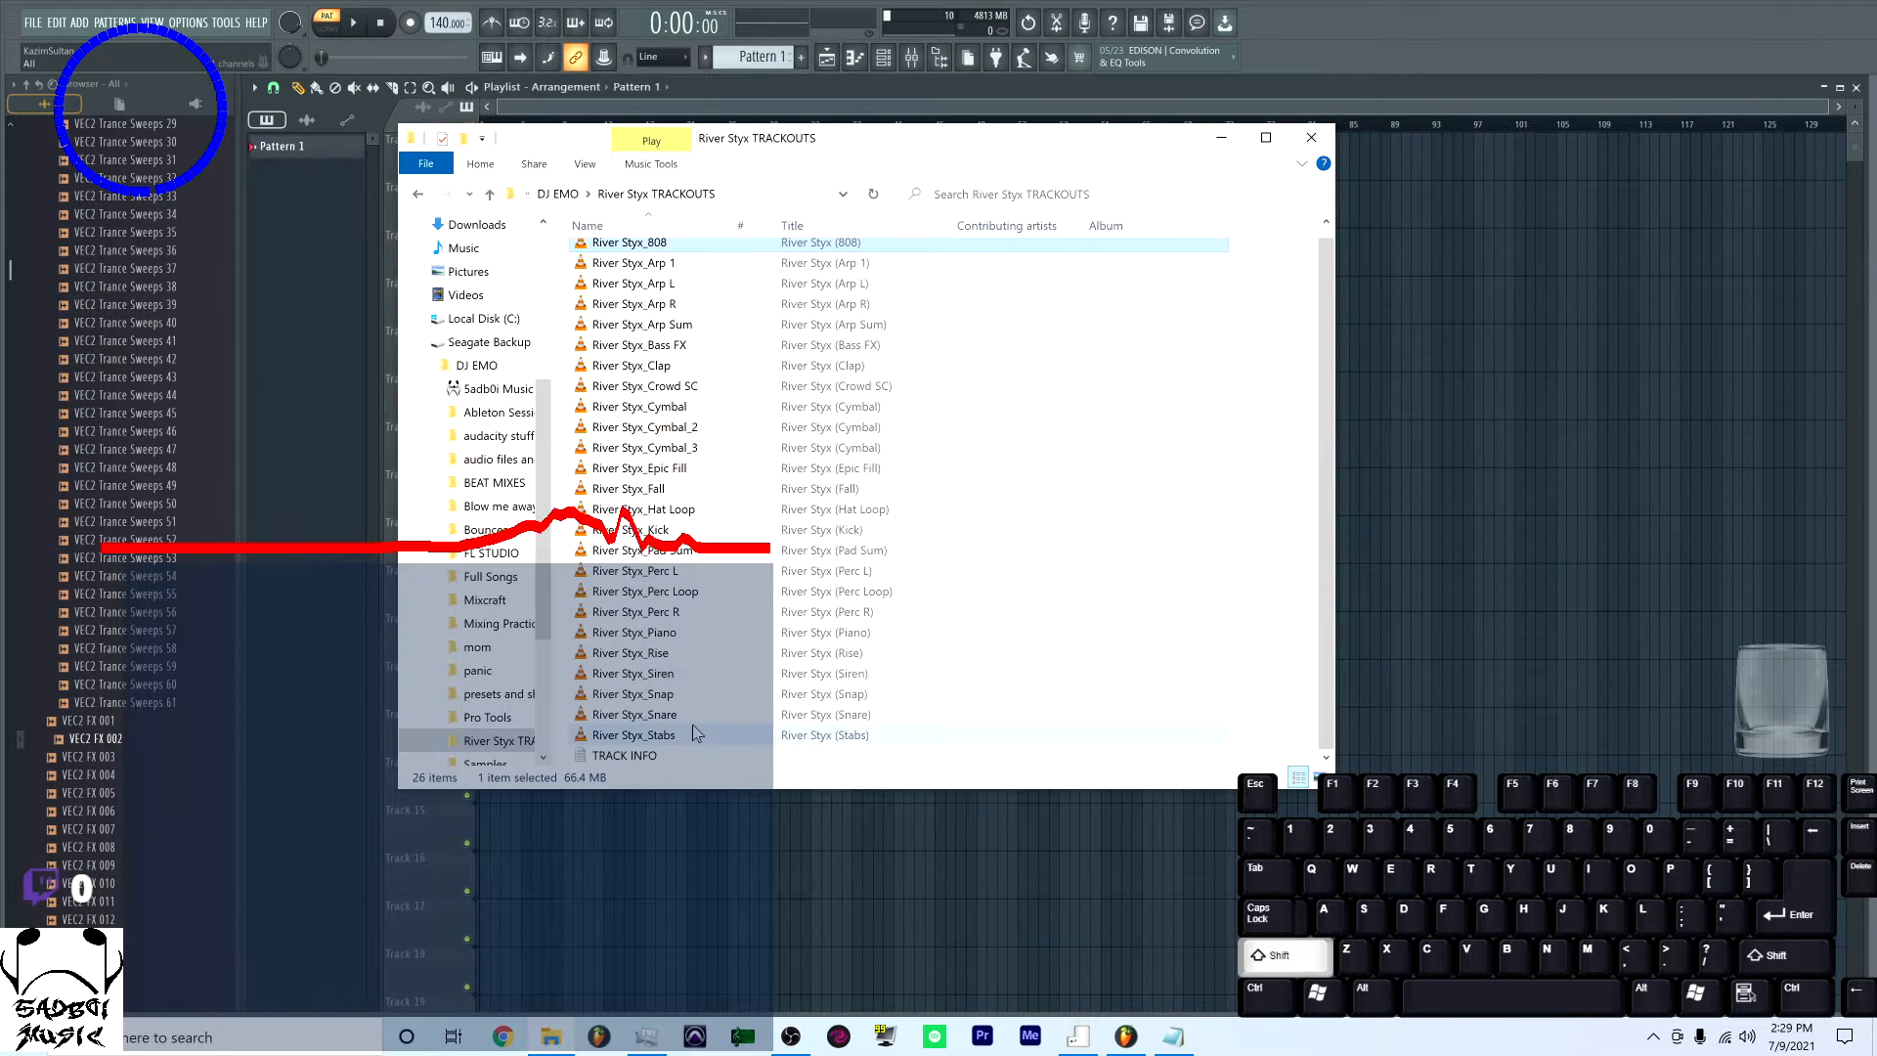
left_click(725, 734, "shift")
left_click_drag(804, 148, 1203, 287)
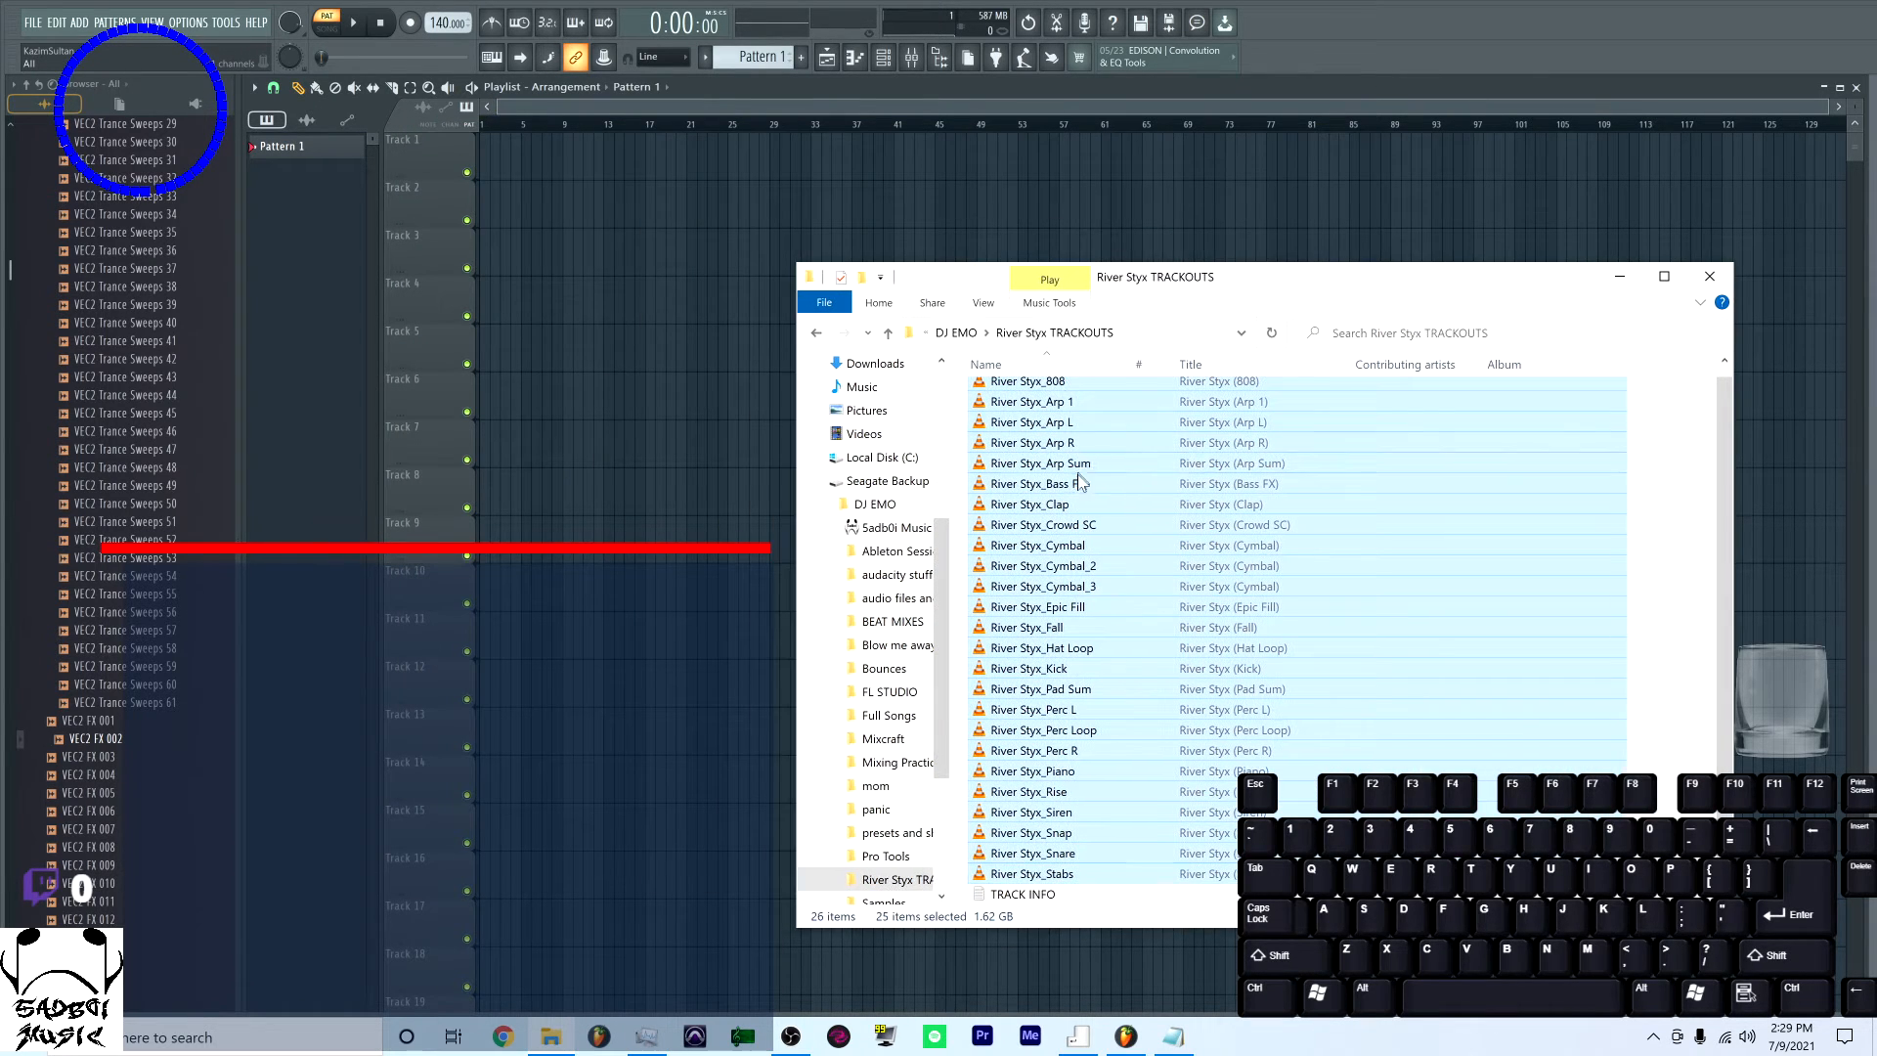
left_click_drag(1081, 481, 481, 163)
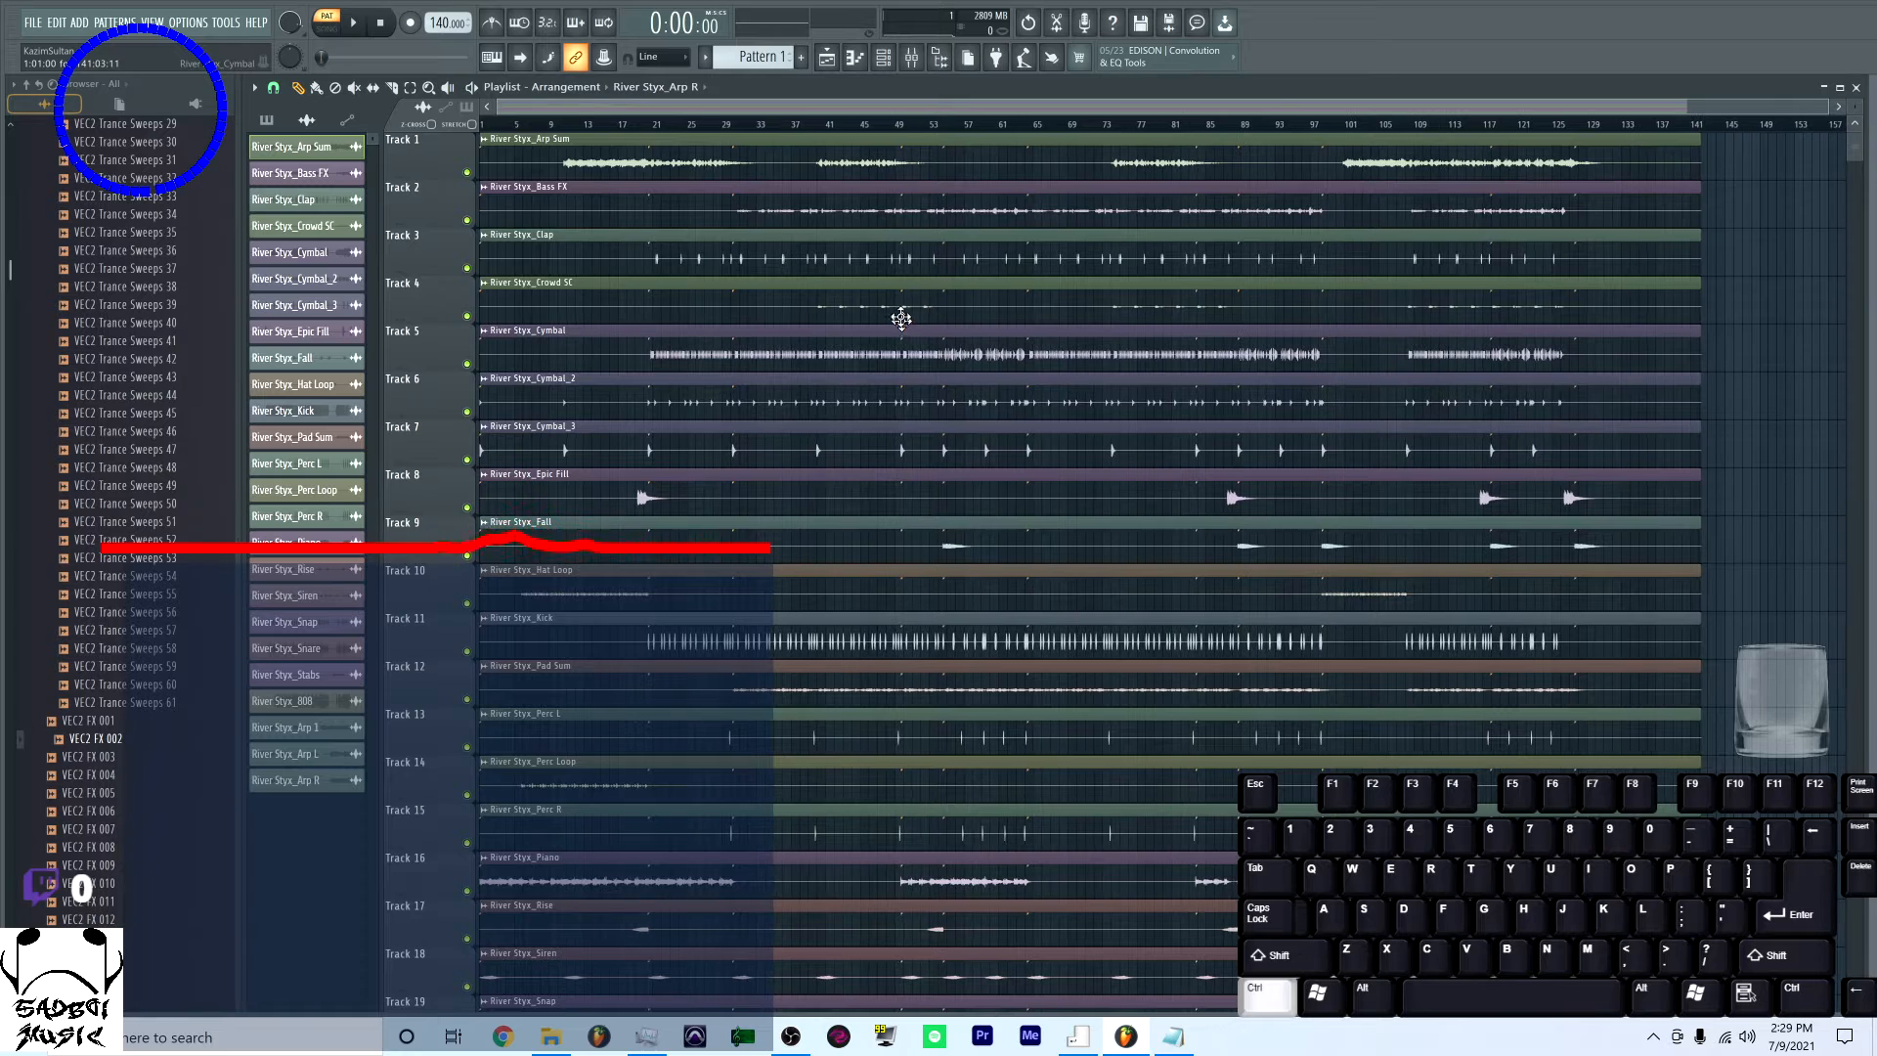
Look over the imported trackout clips across the playlist tracks and select the River Styx_Arp Sum clip on Track 1
scroll(838, 229, "down", 8)
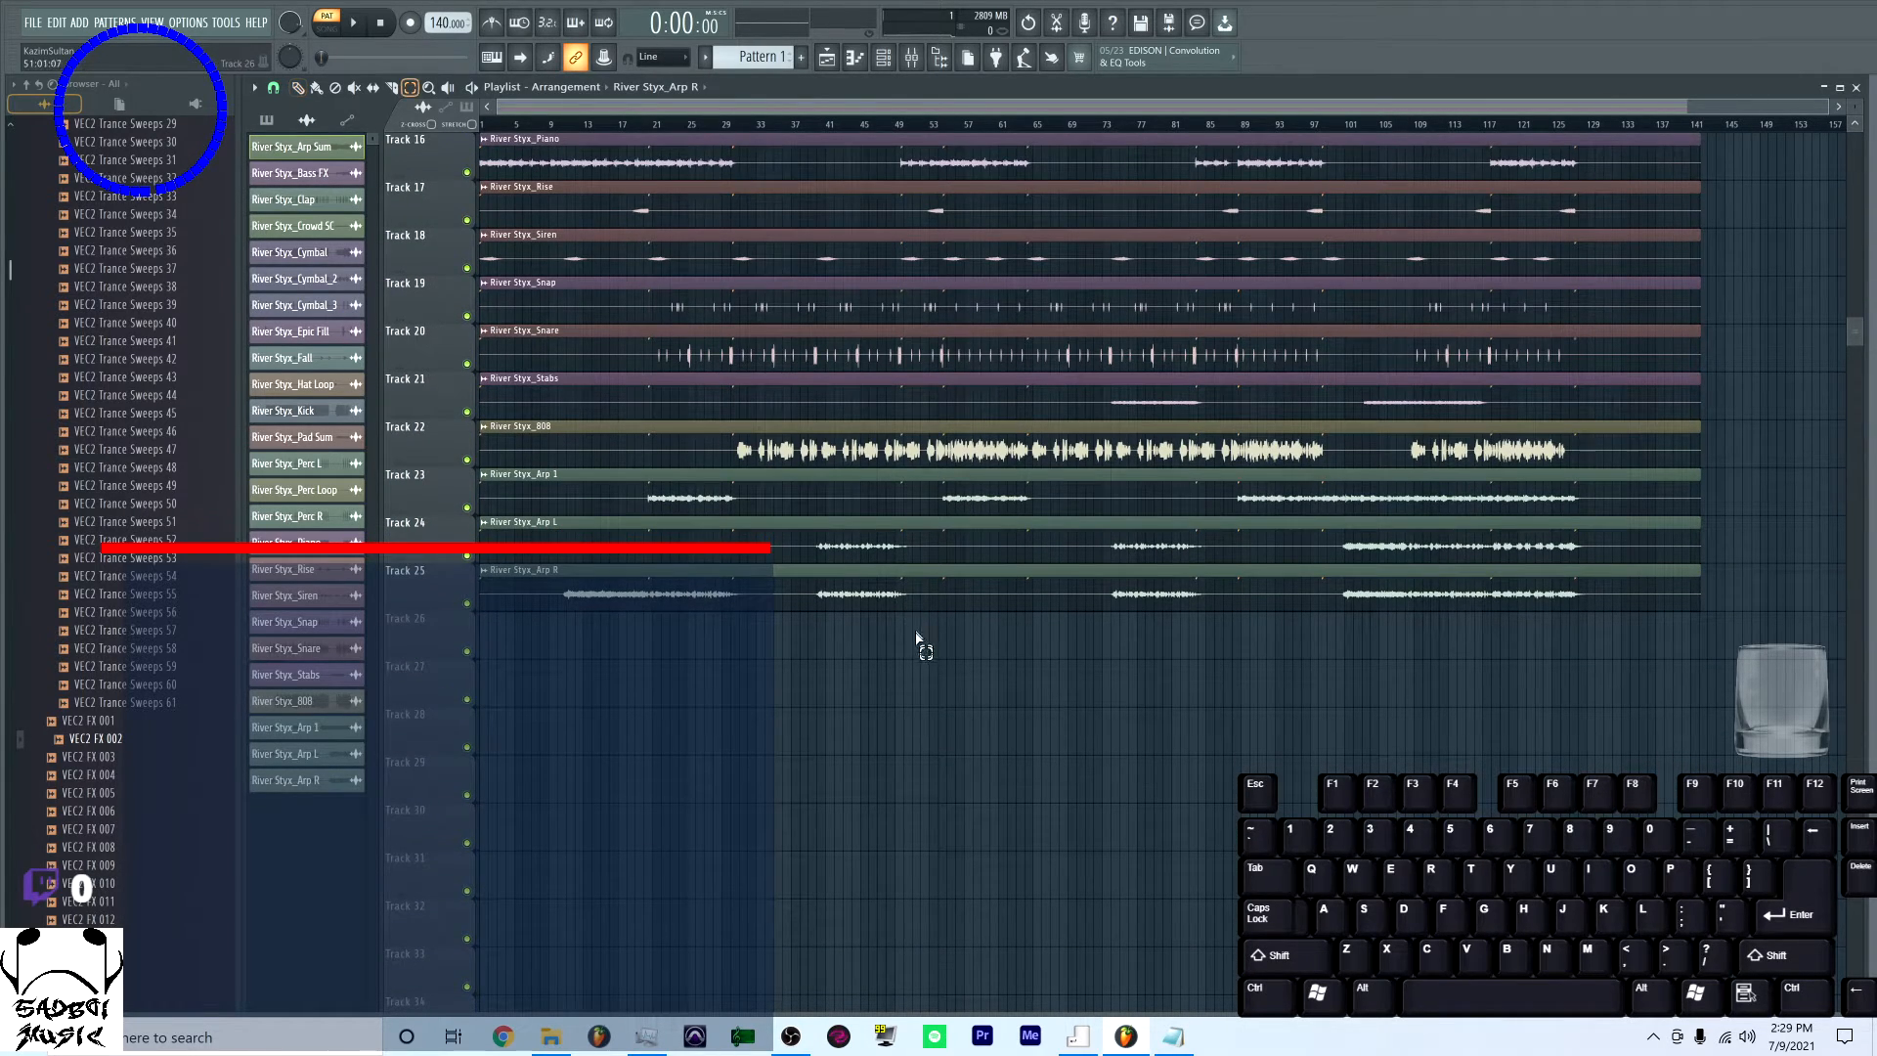
left_click_drag(919, 640, 901, 8)
scroll(620, 195, "up", 3)
left_click_drag(483, 146, 481, 146)
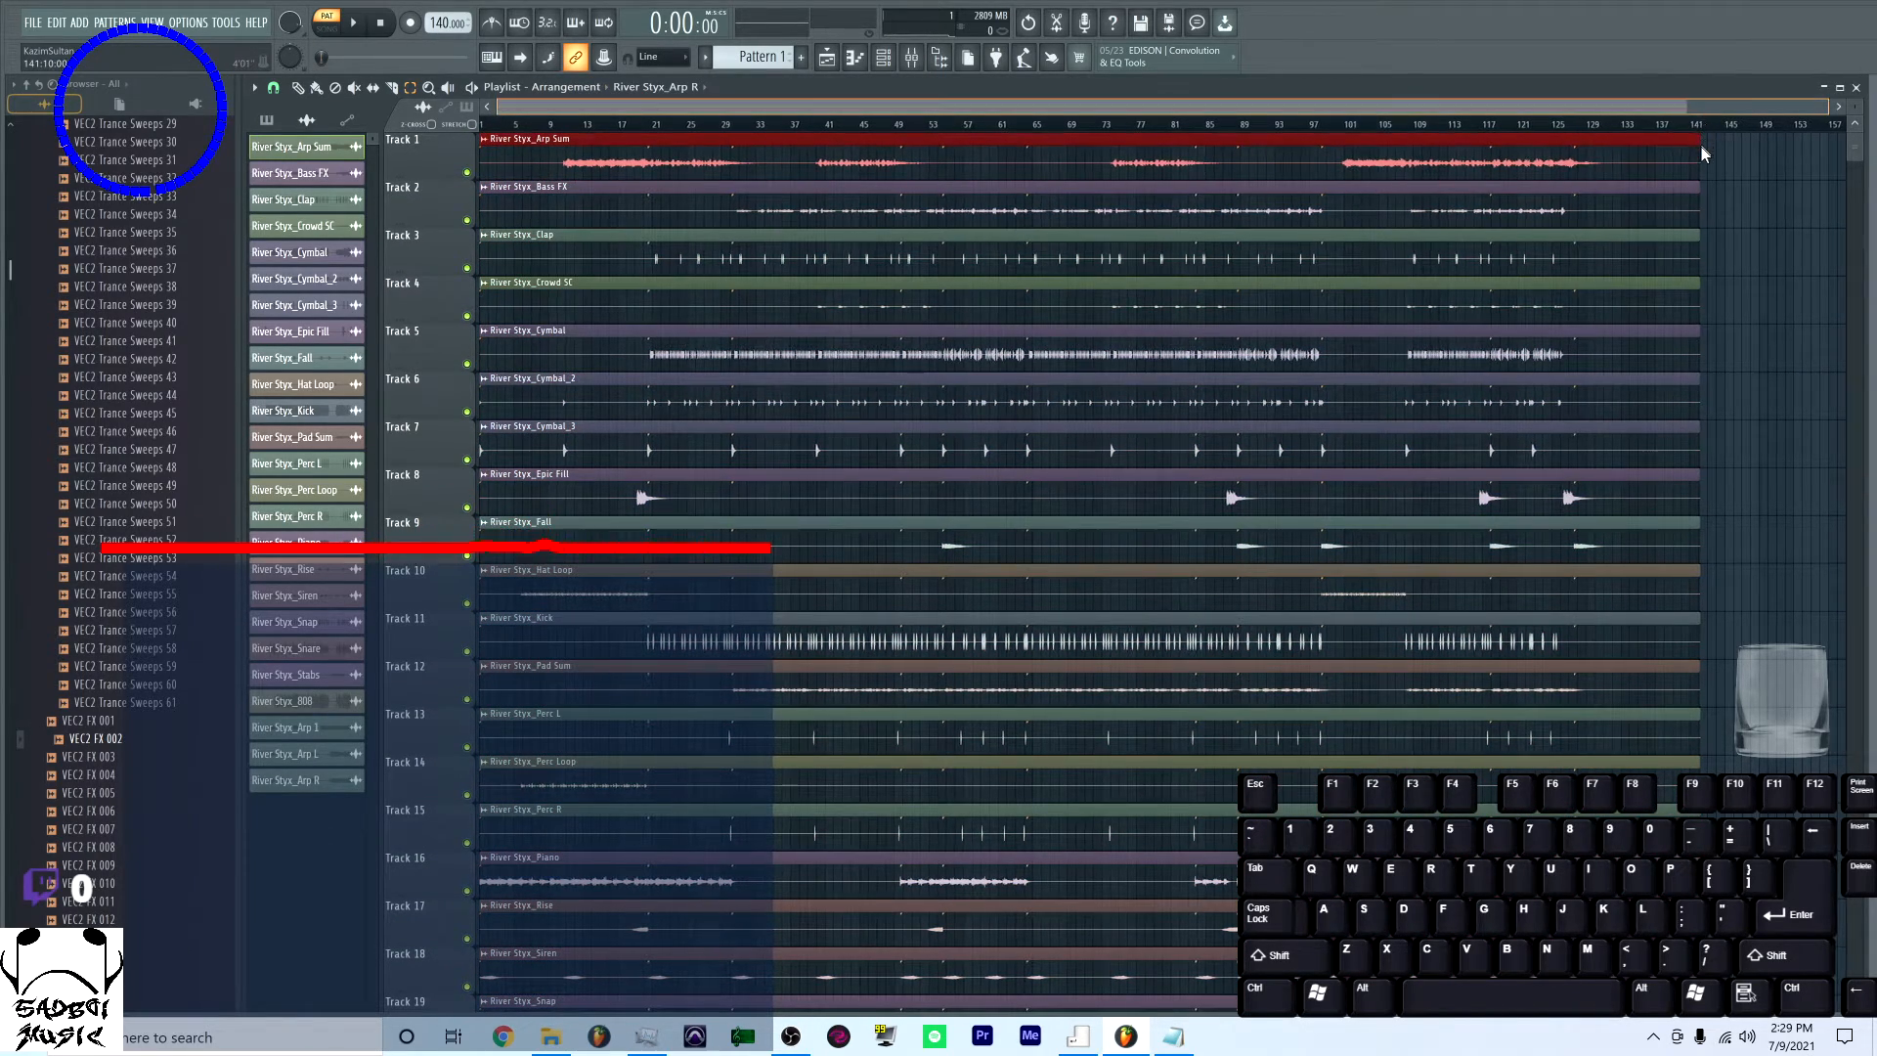
right_click(453, 30)
left_click(606, 49)
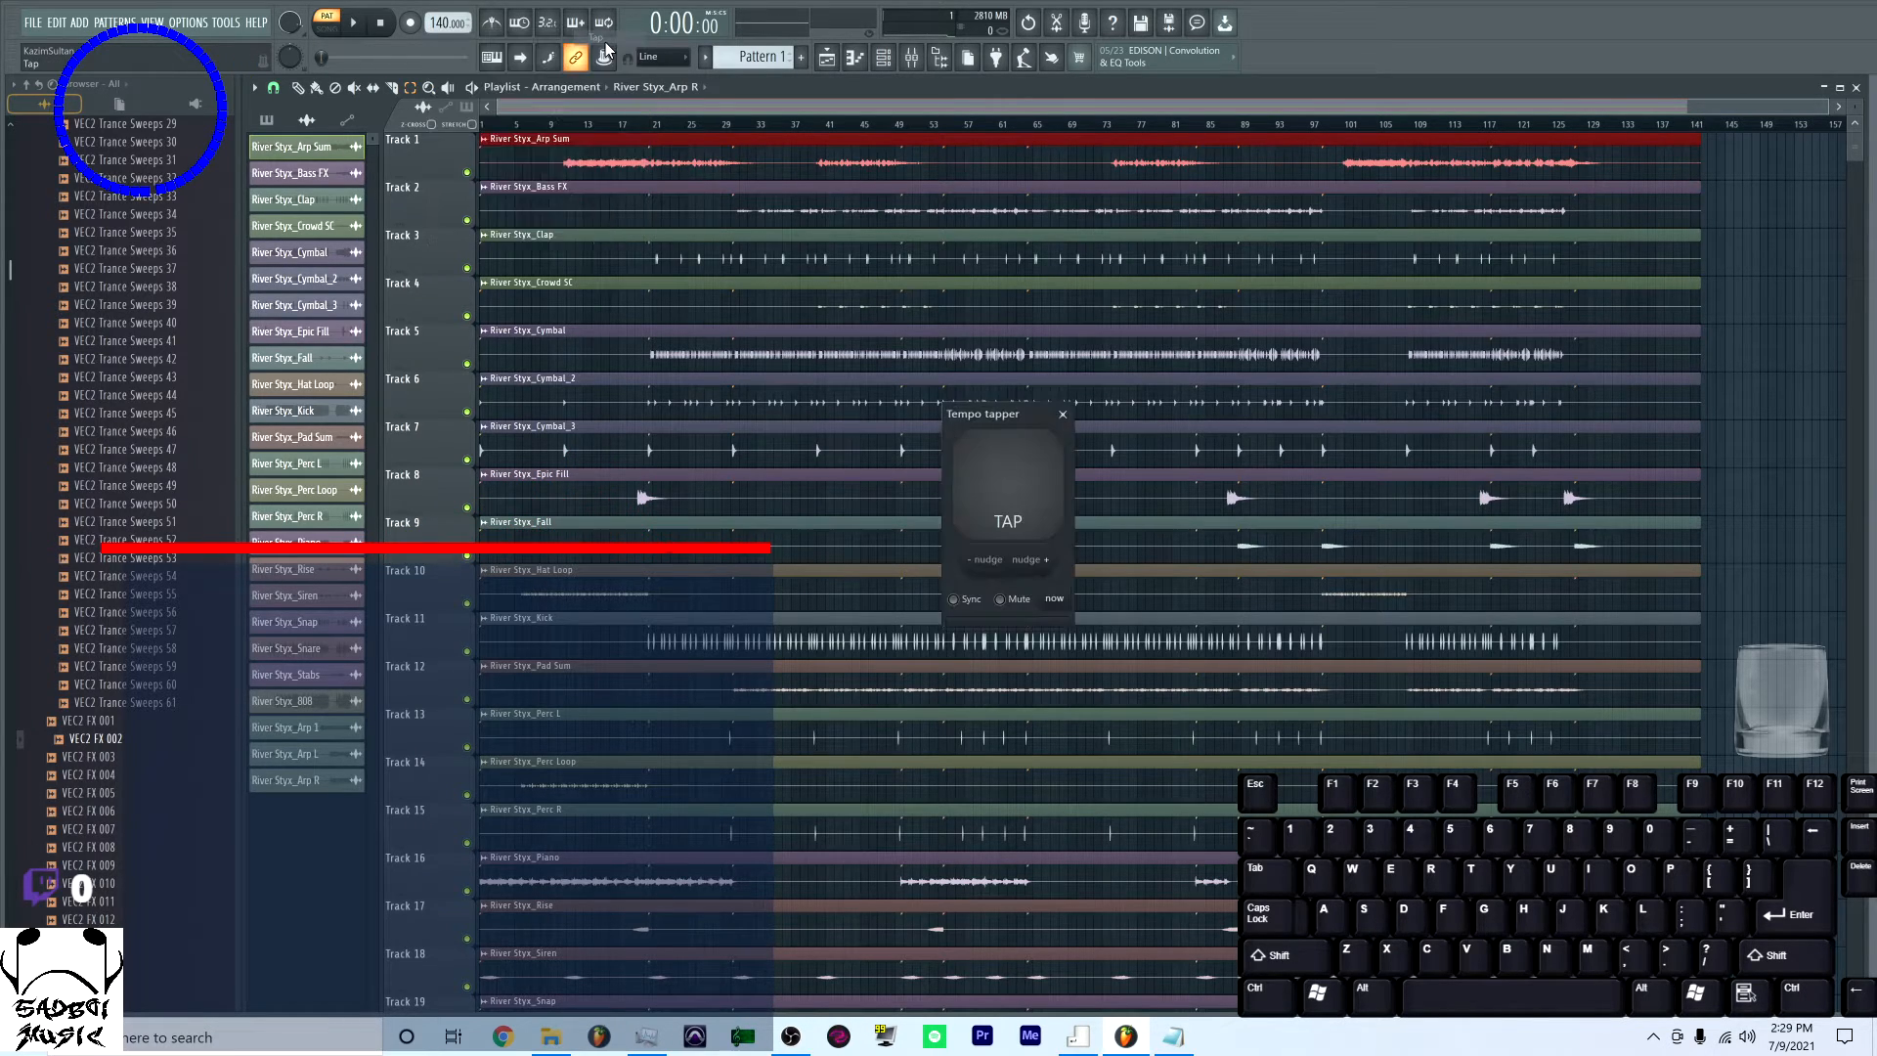
left_click(1063, 414)
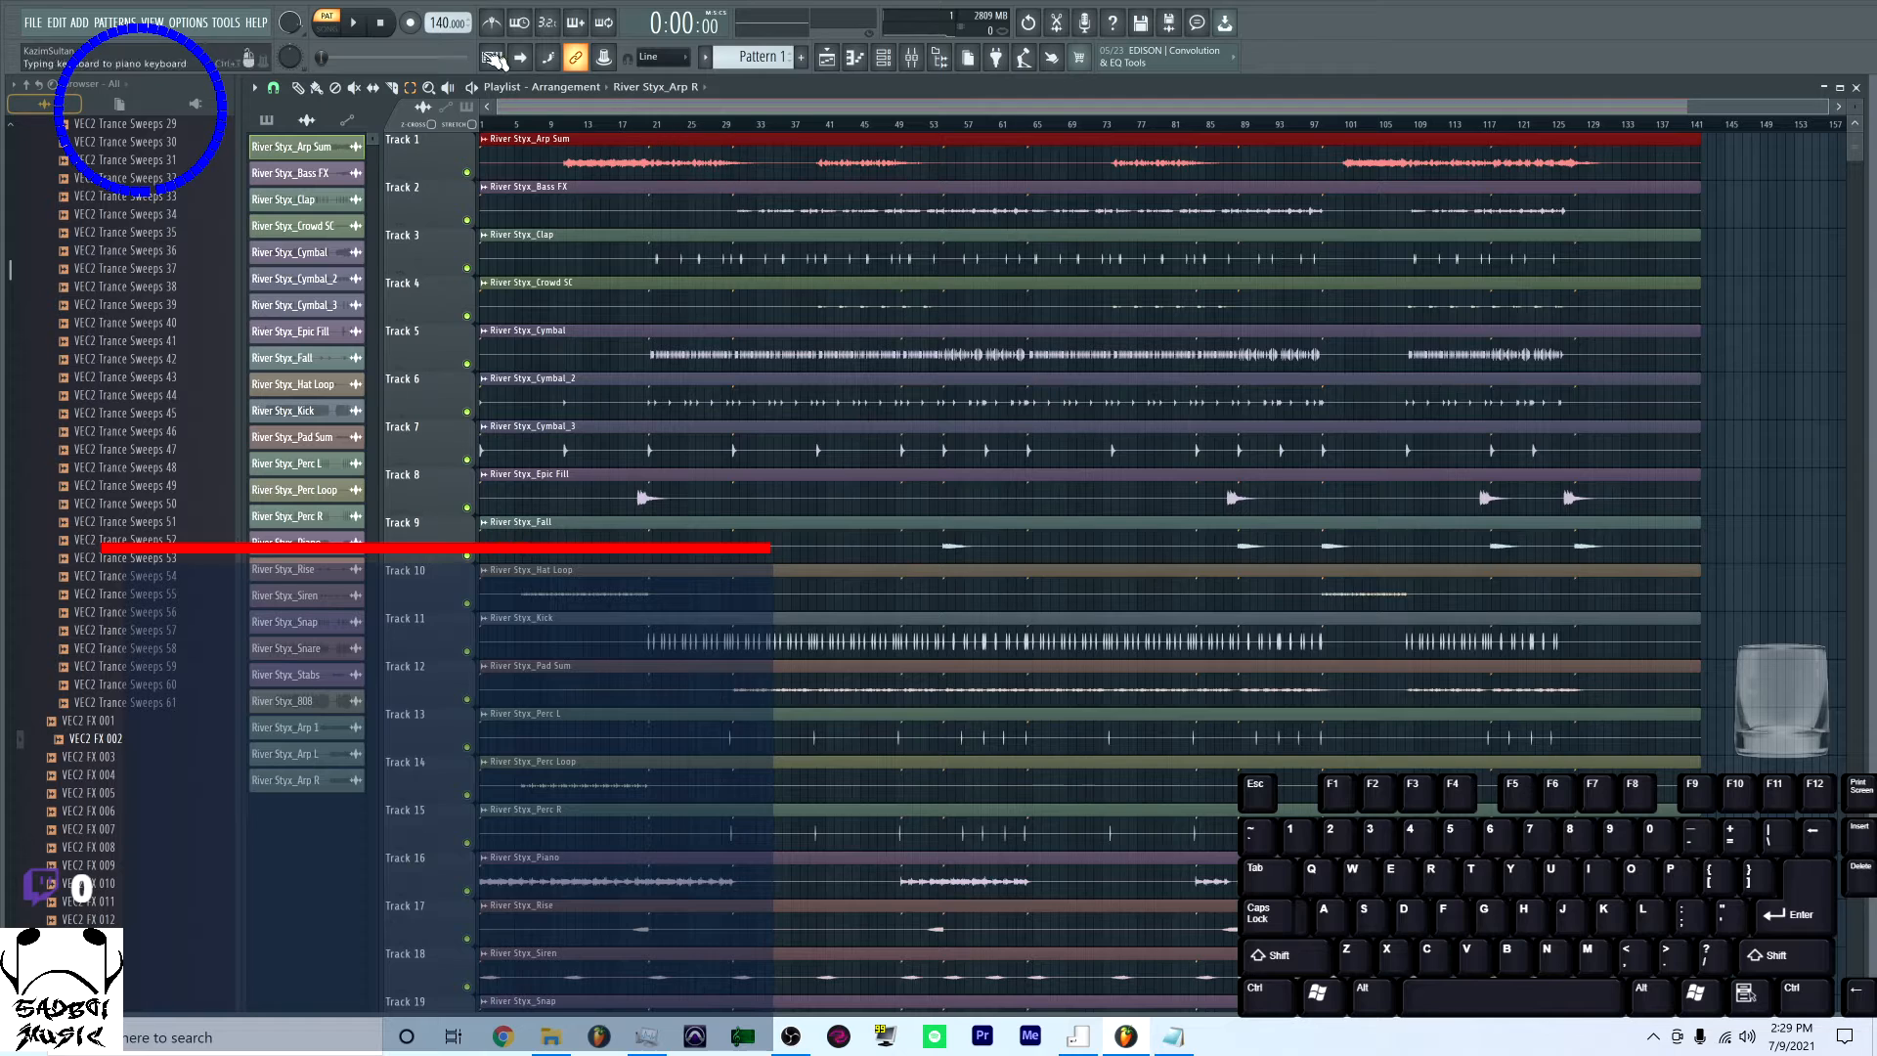
Set the project tempo to 115 BPM
right_click(442, 25)
left_click(500, 219)
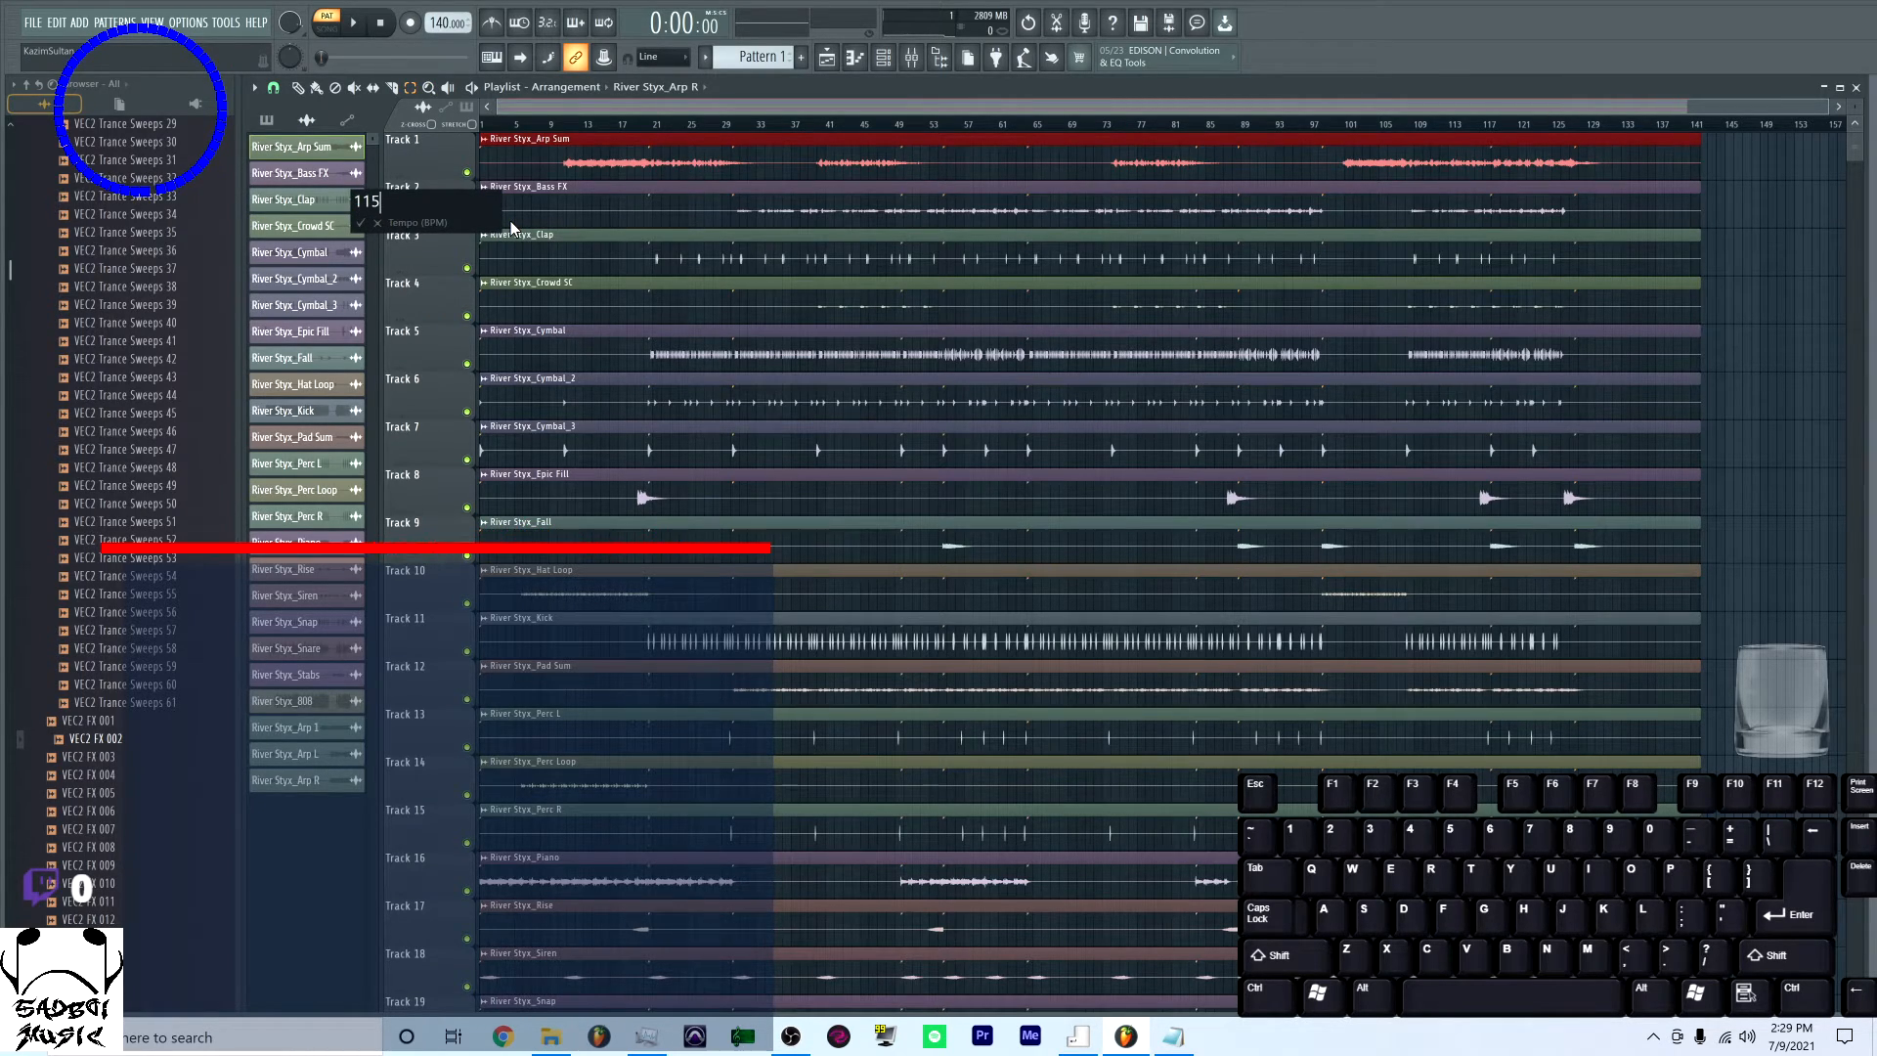
key("Return")
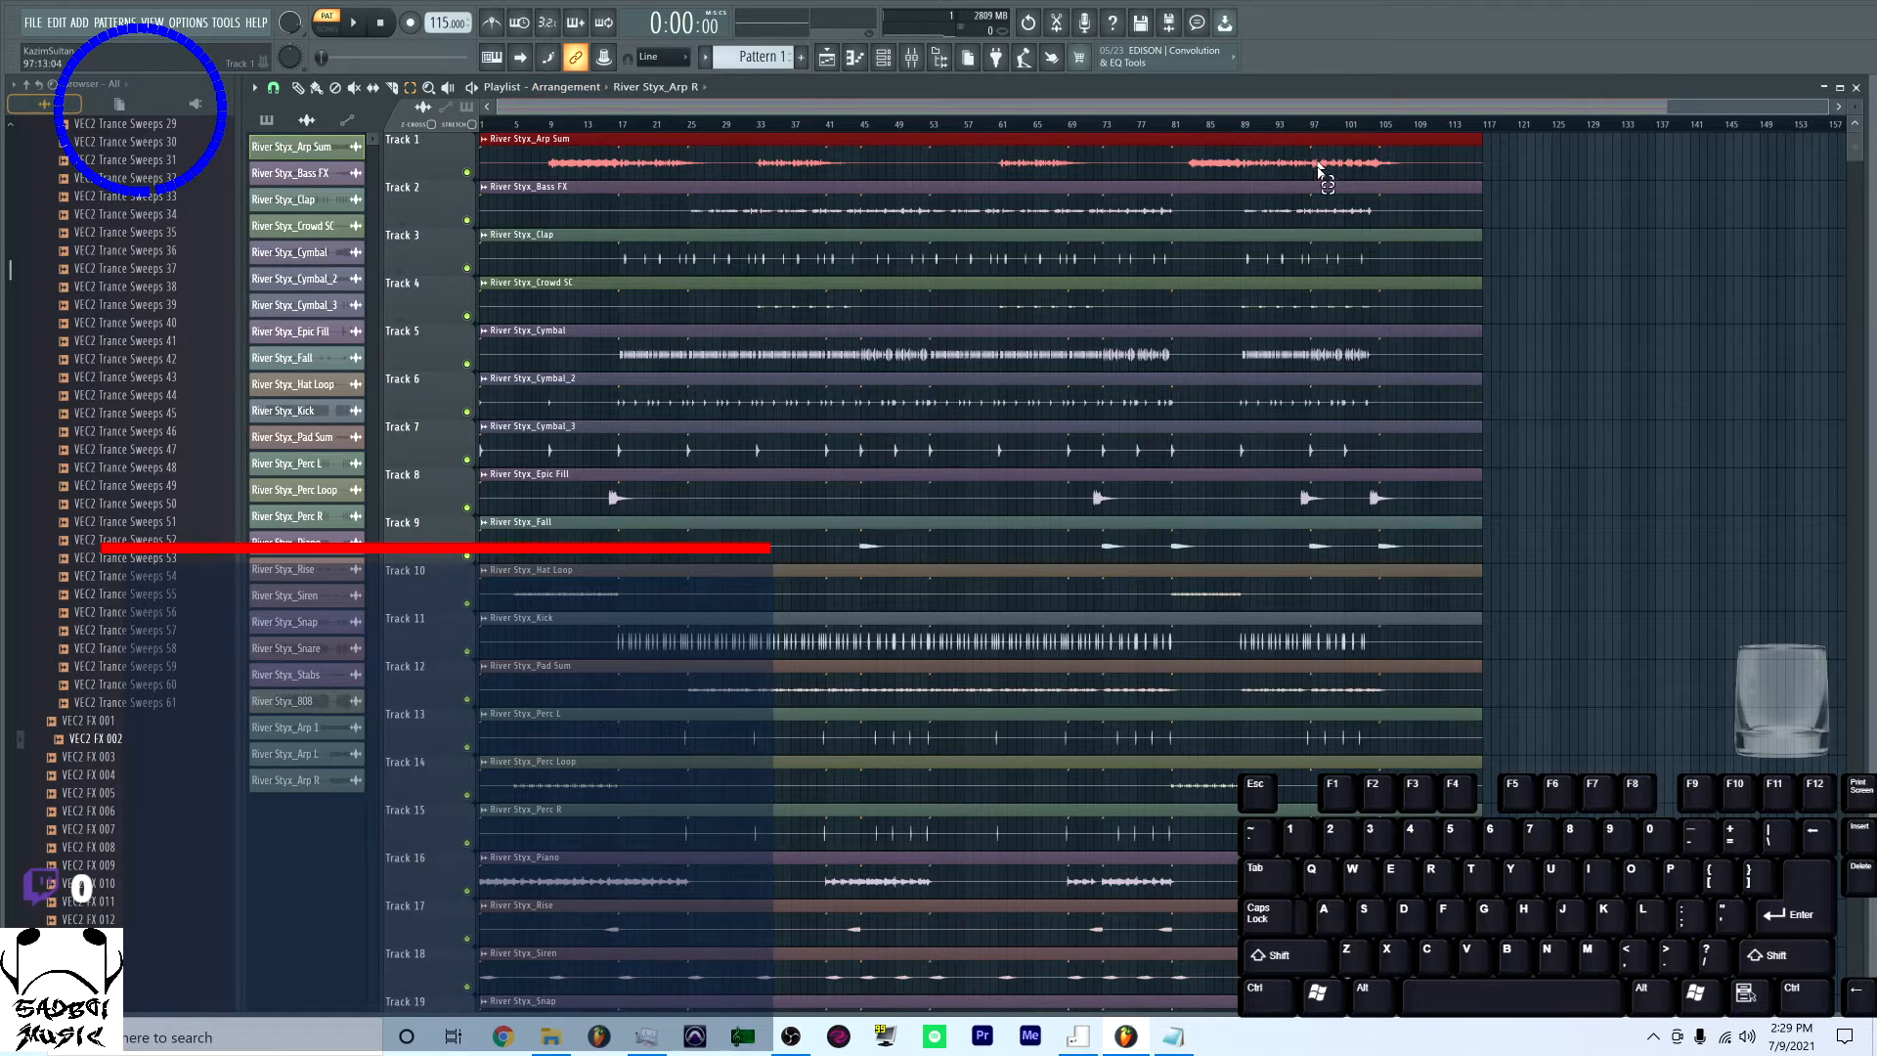
Select bars 17 to 25 across the imported River Styx trackouts and play that section to check their alignment
left_click_drag(1541, 178, 1176, 141)
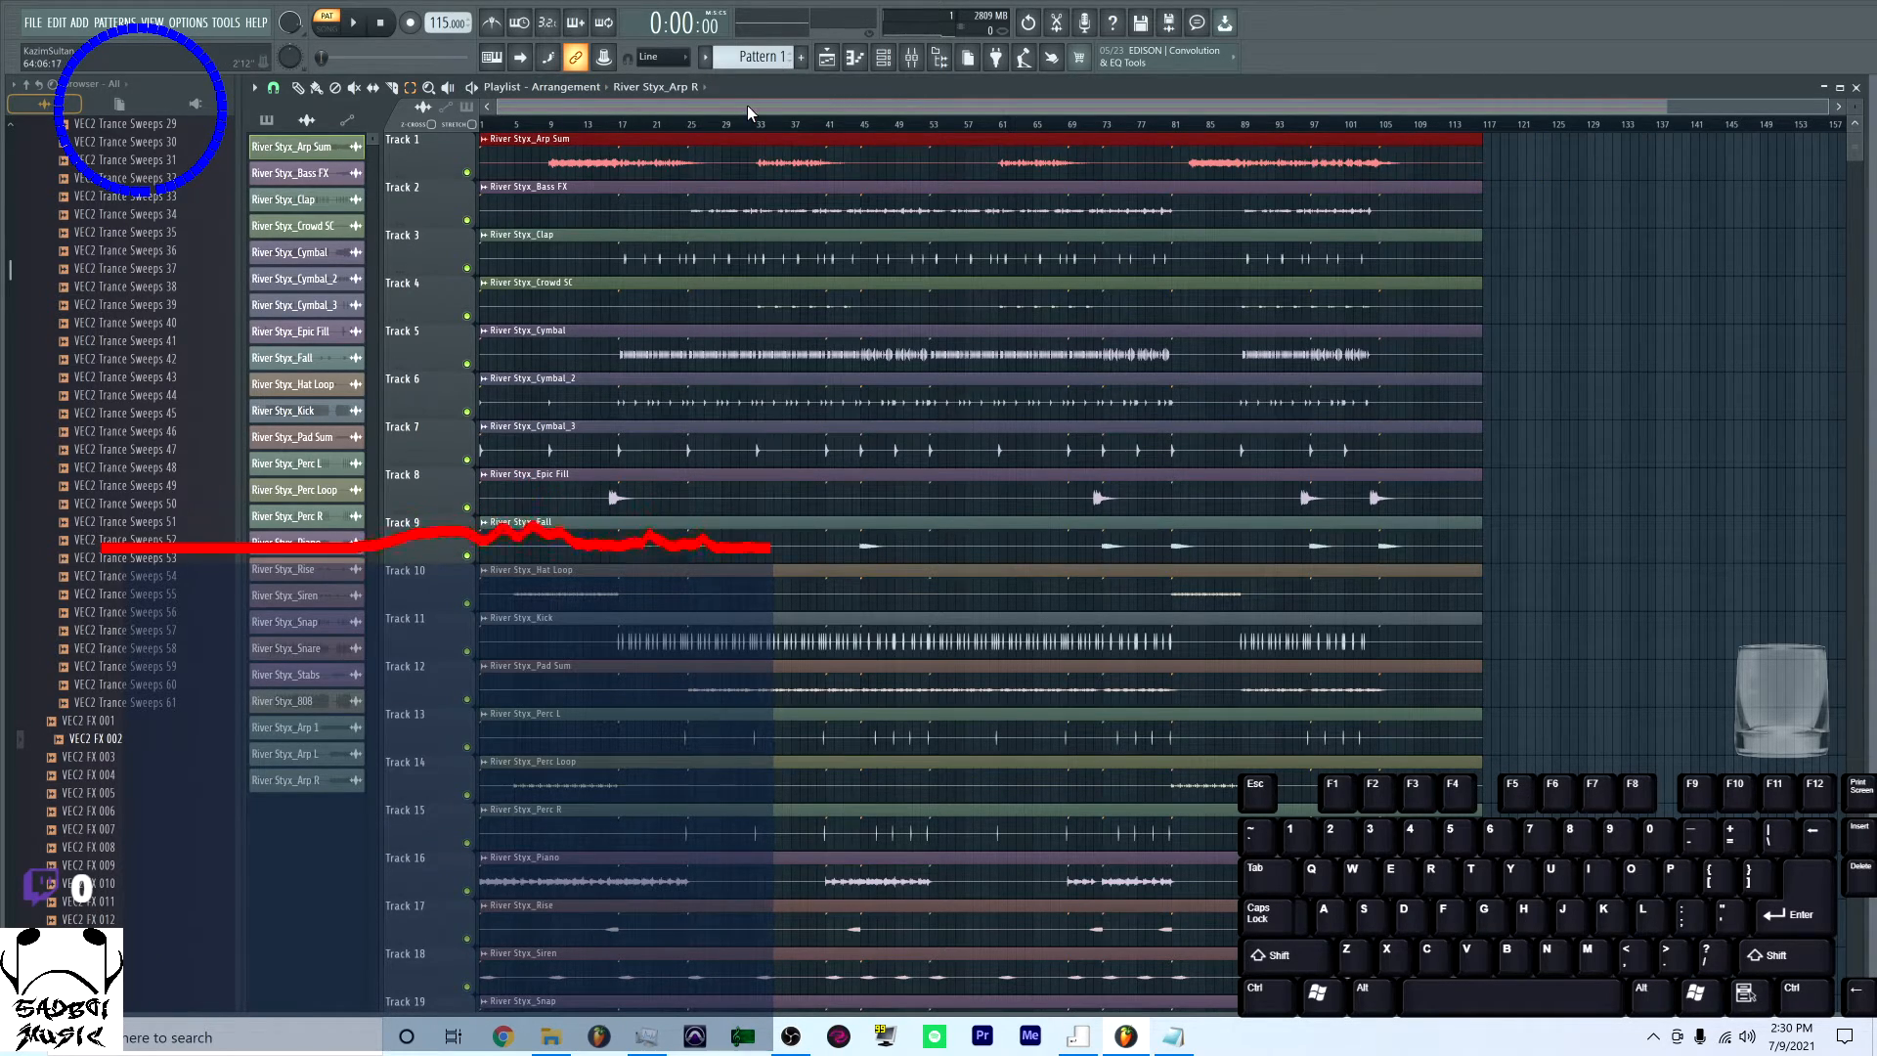
left_click_drag(620, 162, 683, 161)
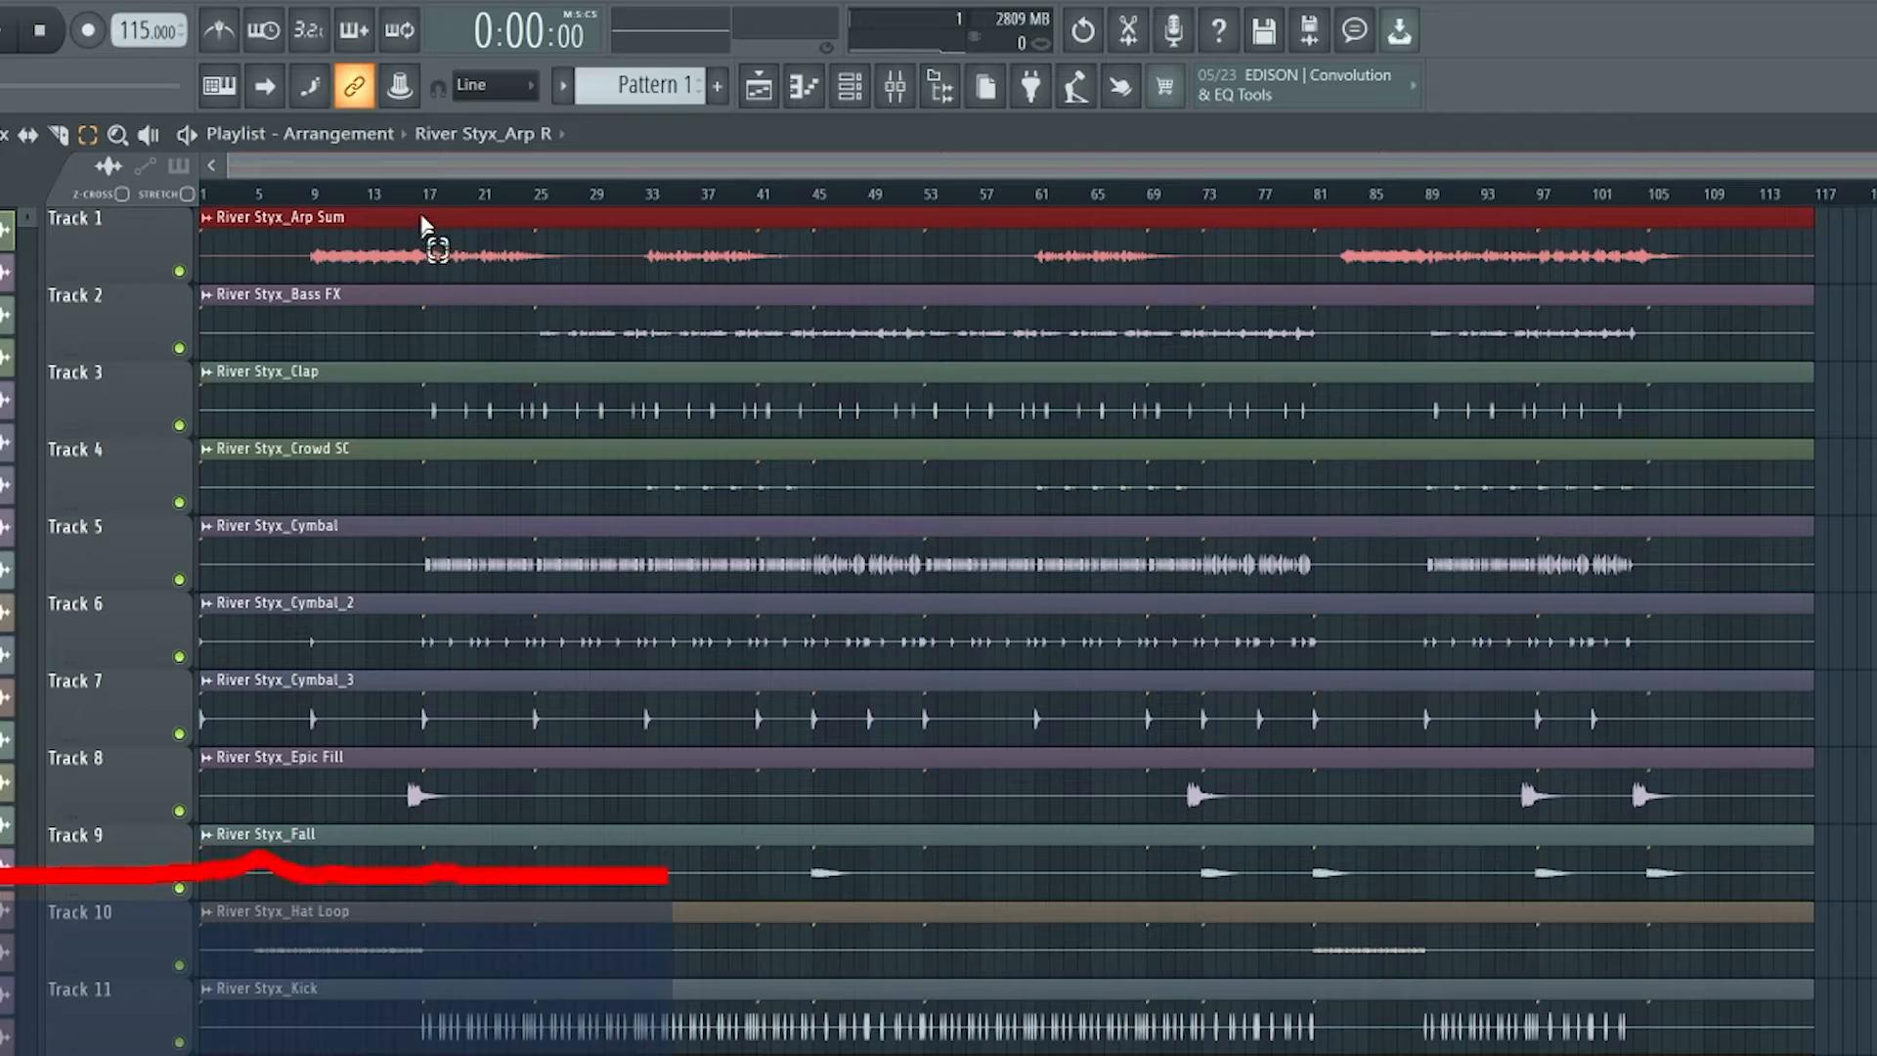
left_click_drag(422, 225, 533, 222)
key("space")
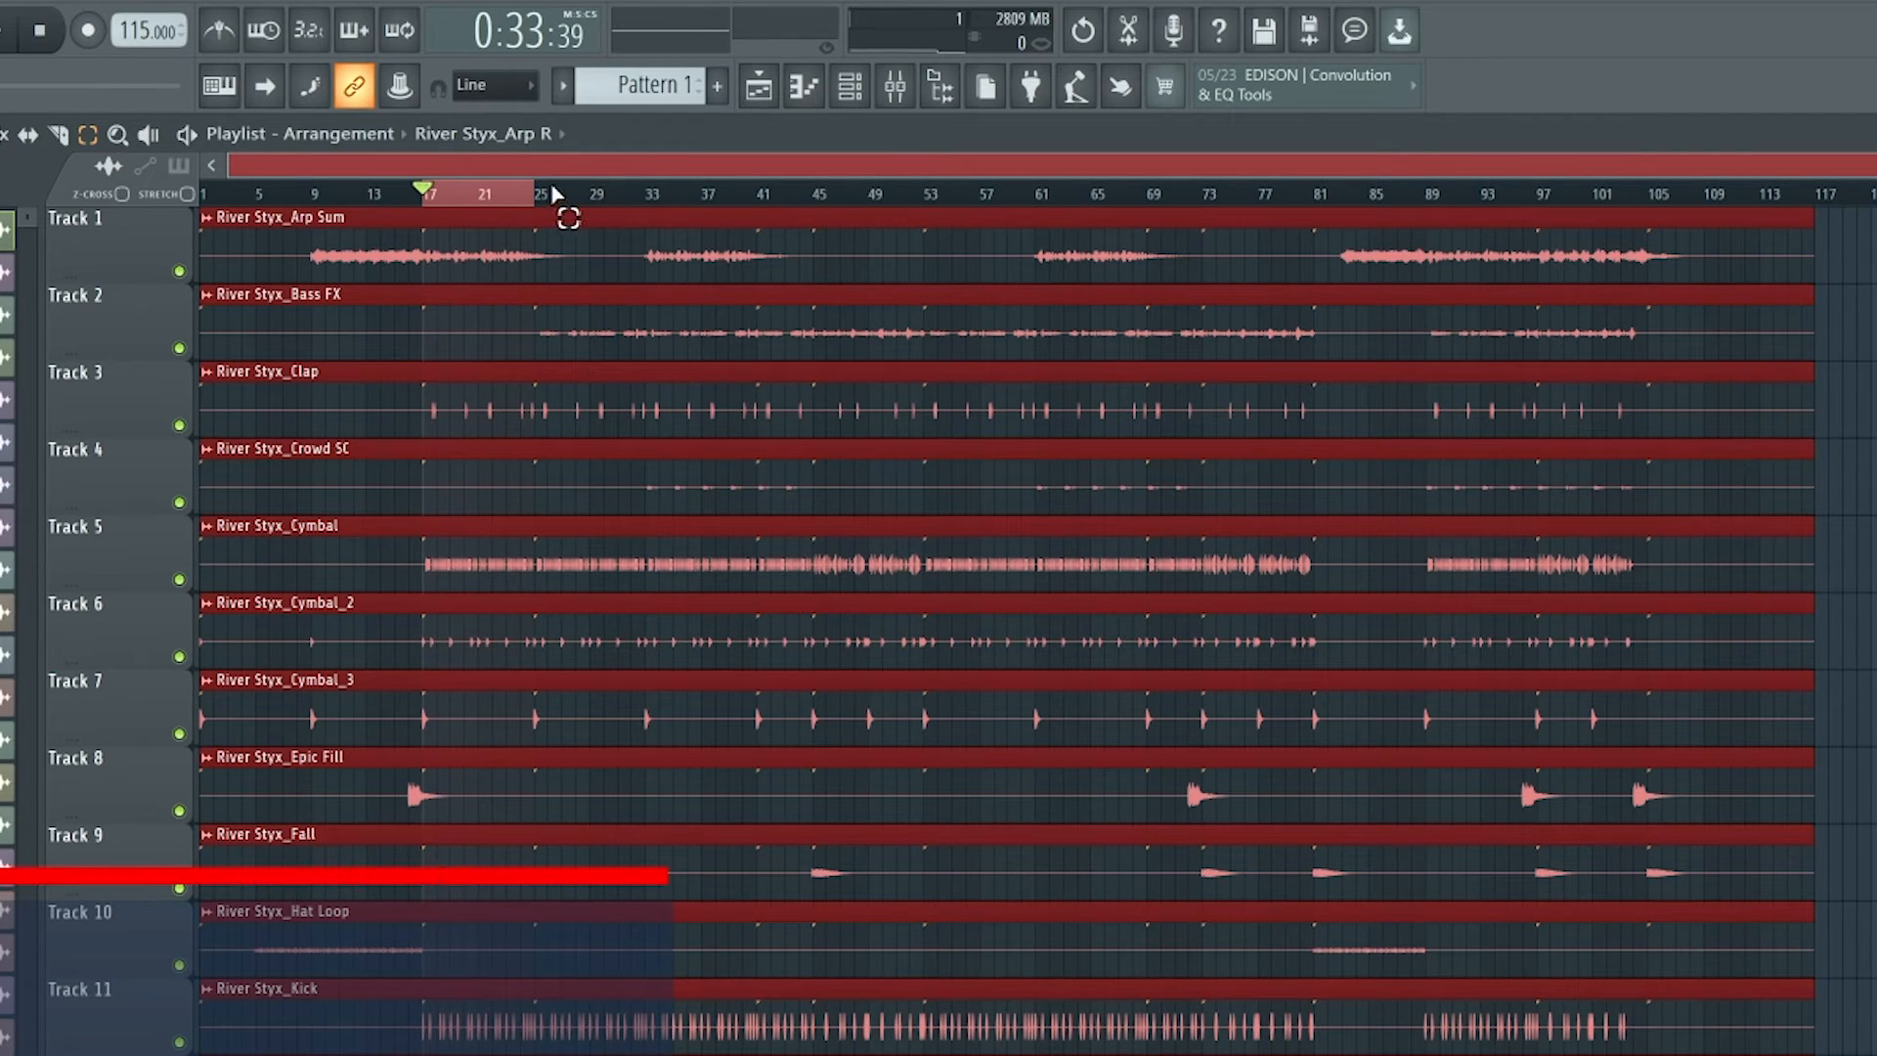
Select bars 105 to 117 at the end of the arrangement, check the clip endings across all tracks, and clear the time selection
left_click_drag(539, 196, 1823, 205)
scroll(1839, 684, "down", 6)
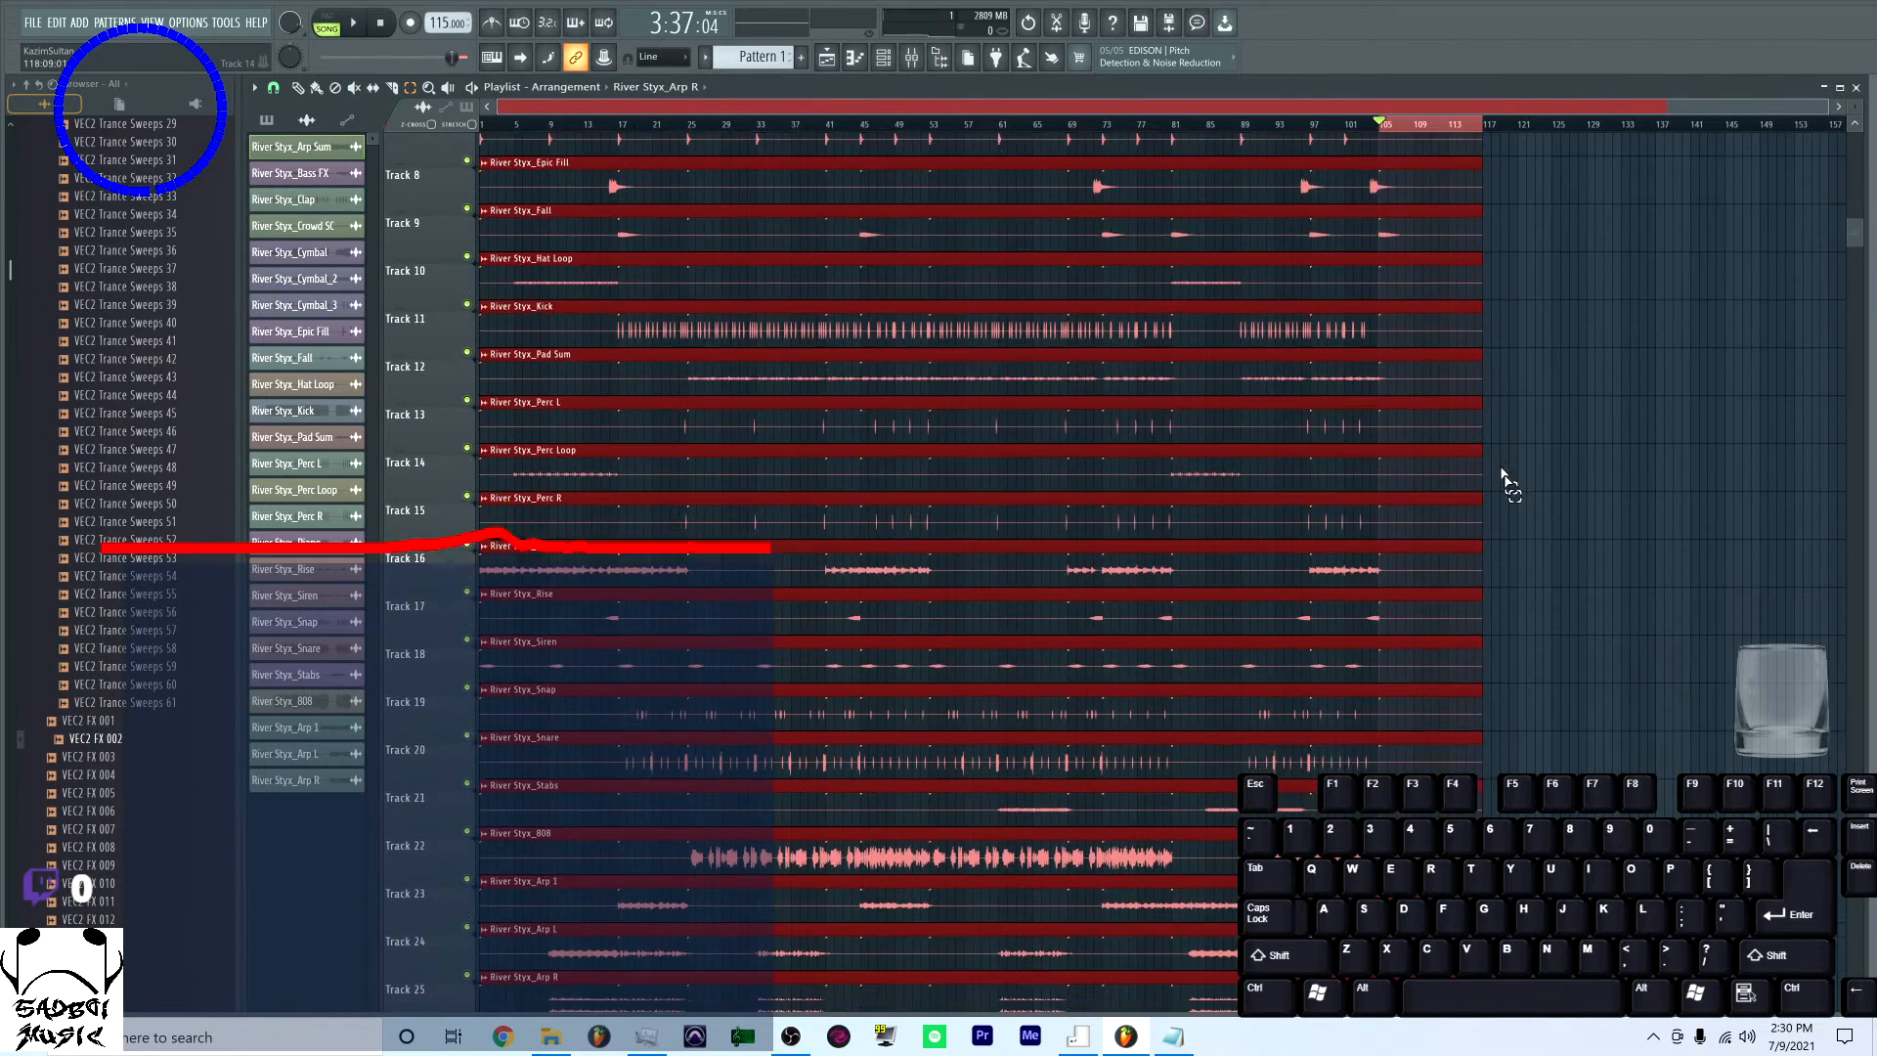
scroll(1481, 567, "down", 5)
scroll(1269, 479, "up", 8)
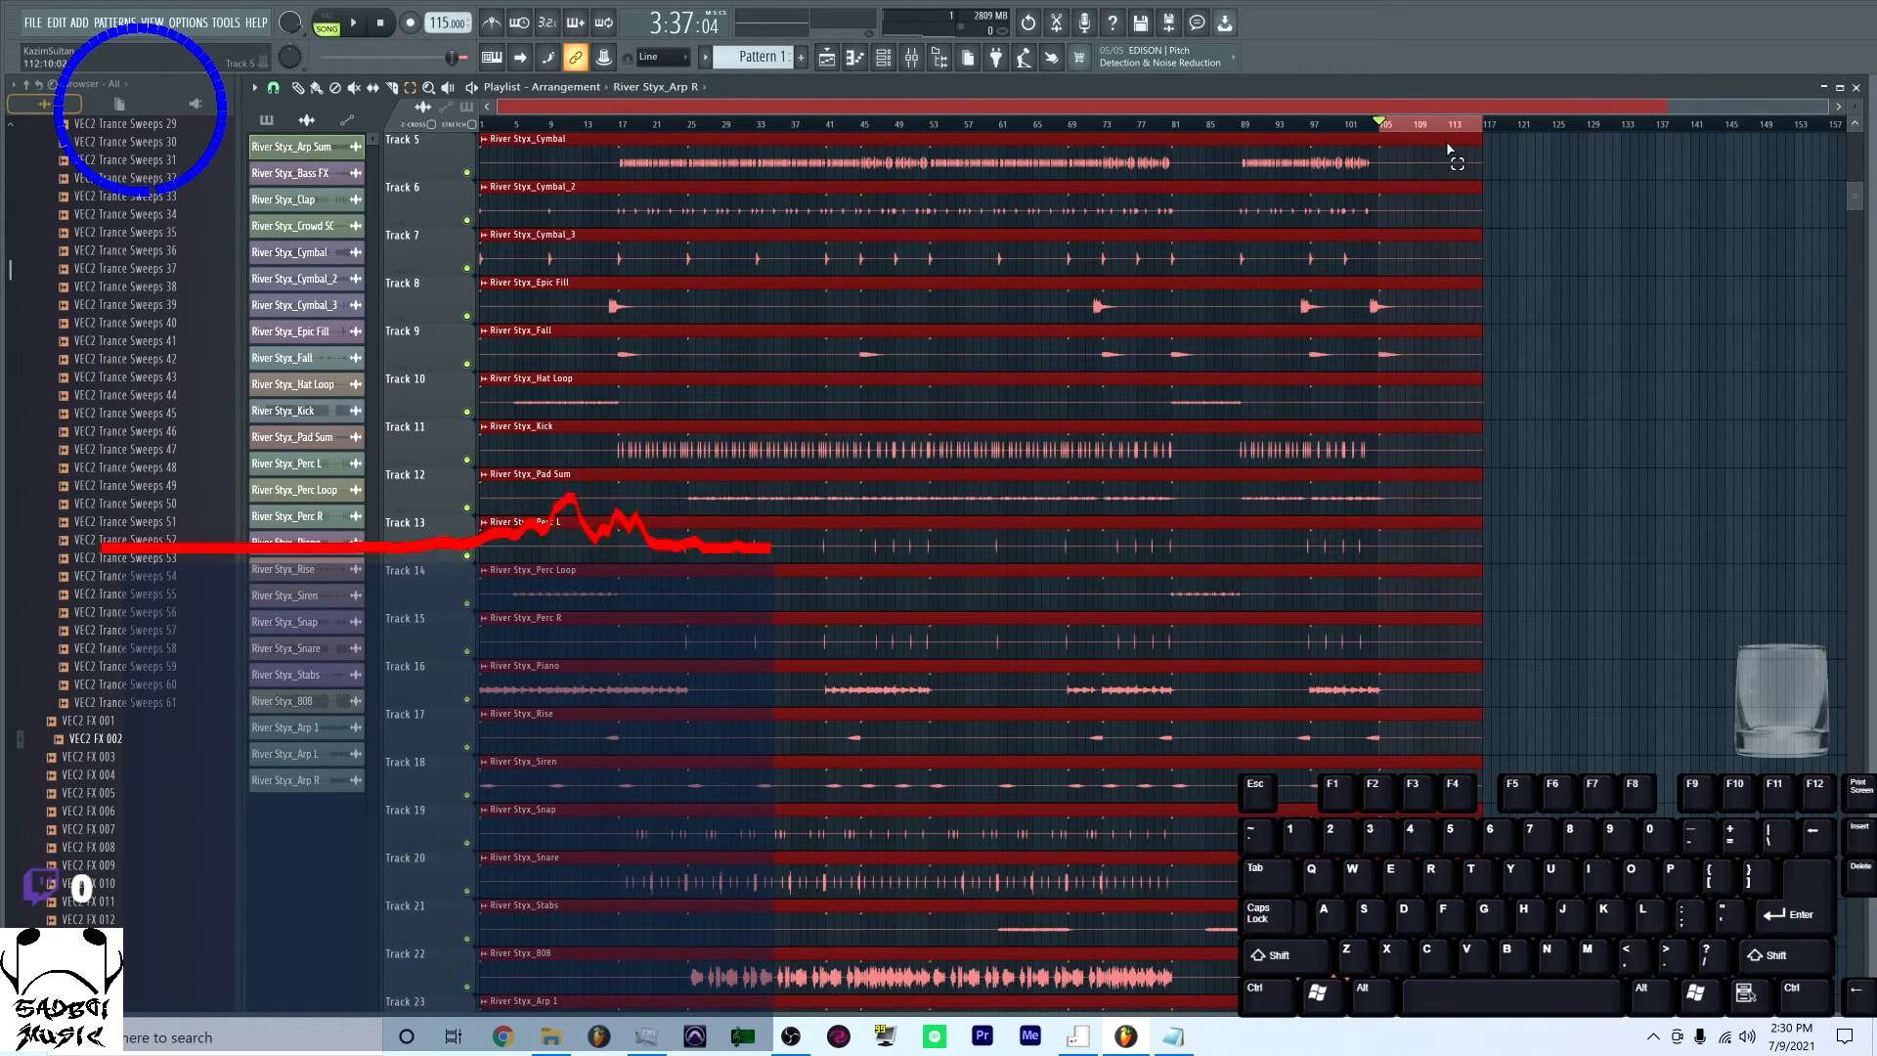
left_click(1482, 137)
left_click_drag(1488, 132, 1425, 135)
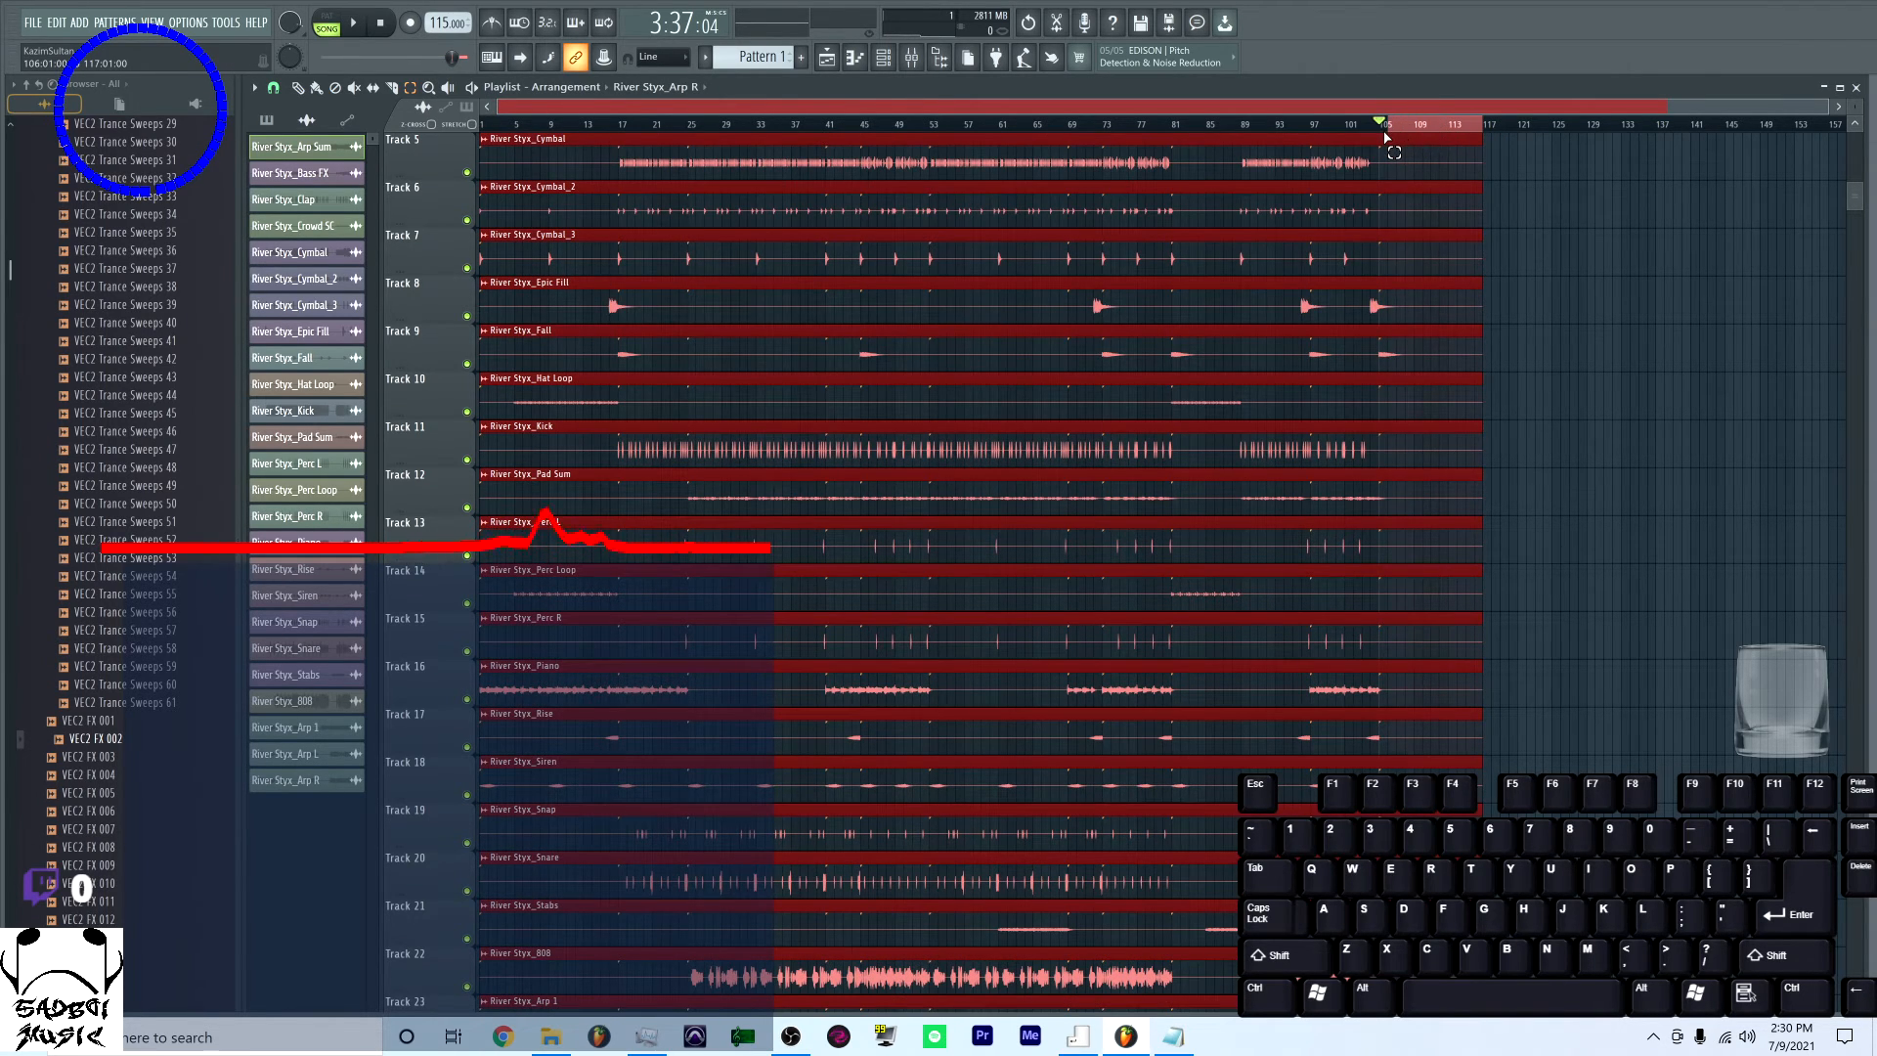
left_click(1394, 134)
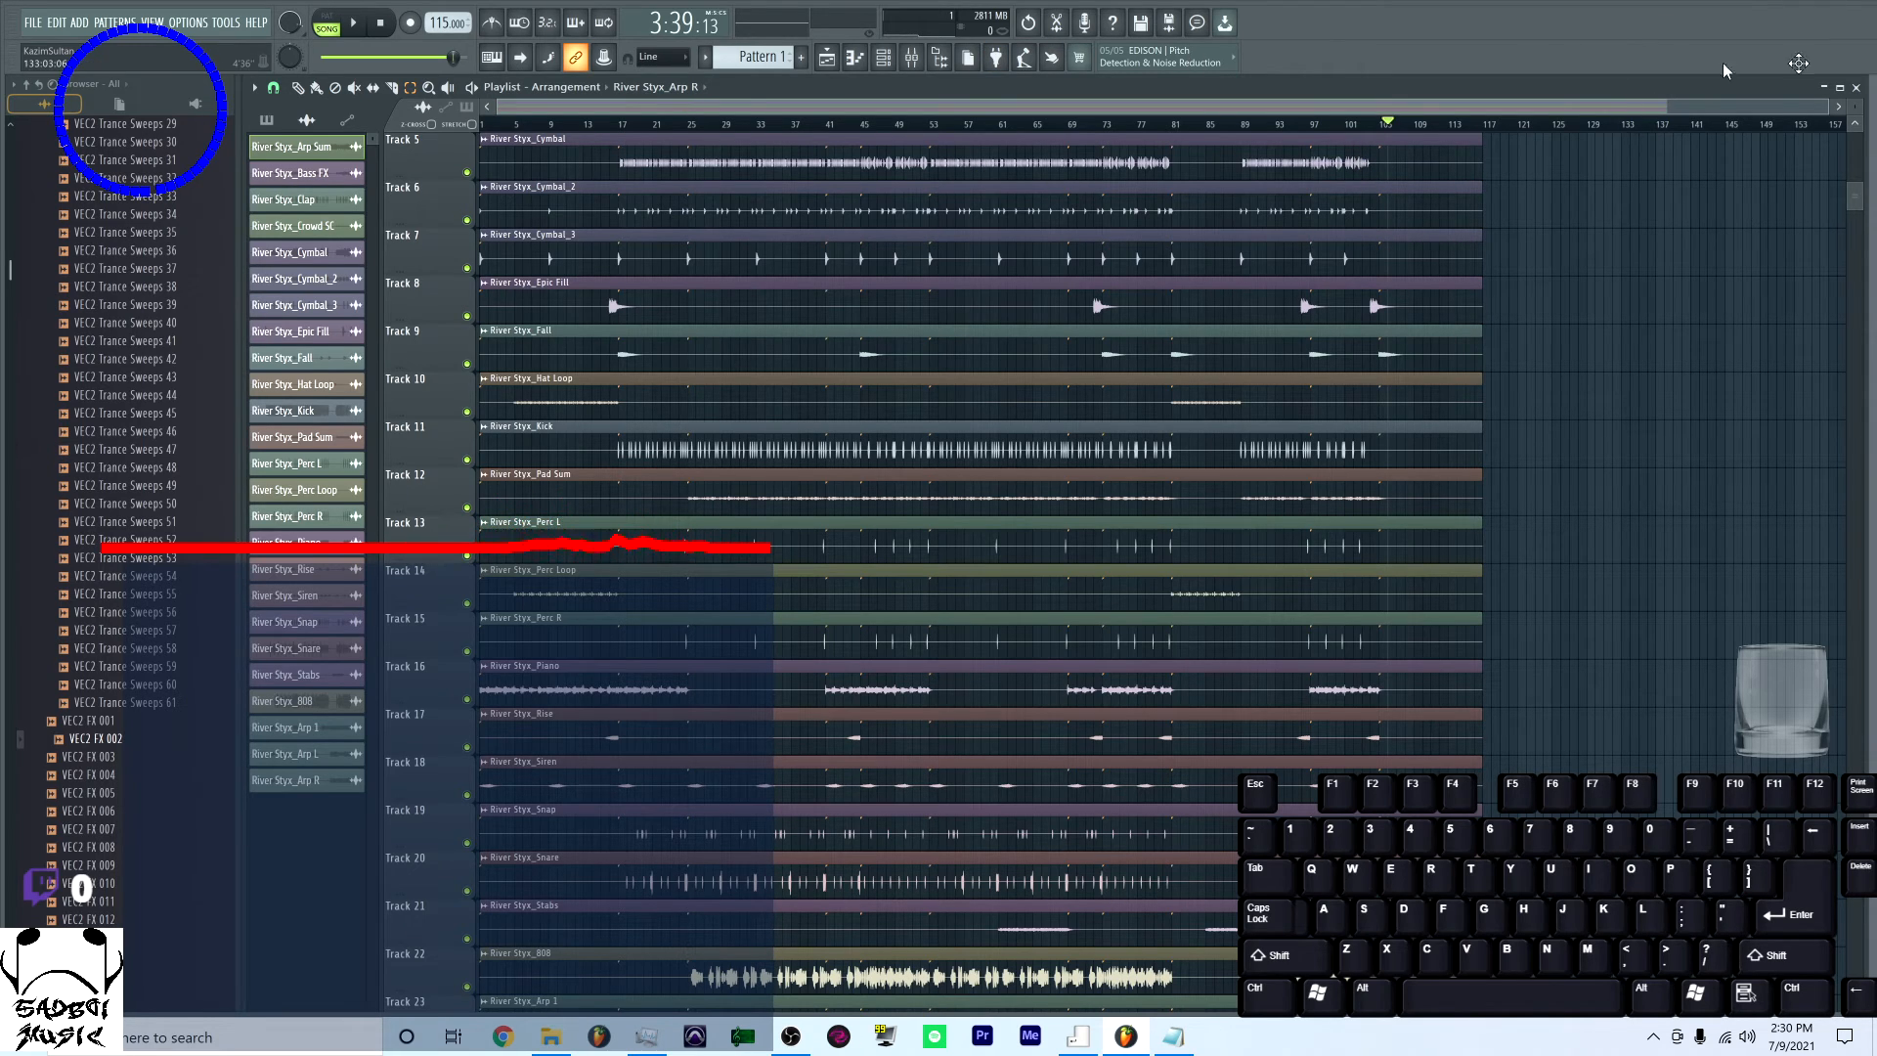
Close FL Studio without saving changes to untitled.flp, and close the TRACK INFO text file
key("ctrl+n")
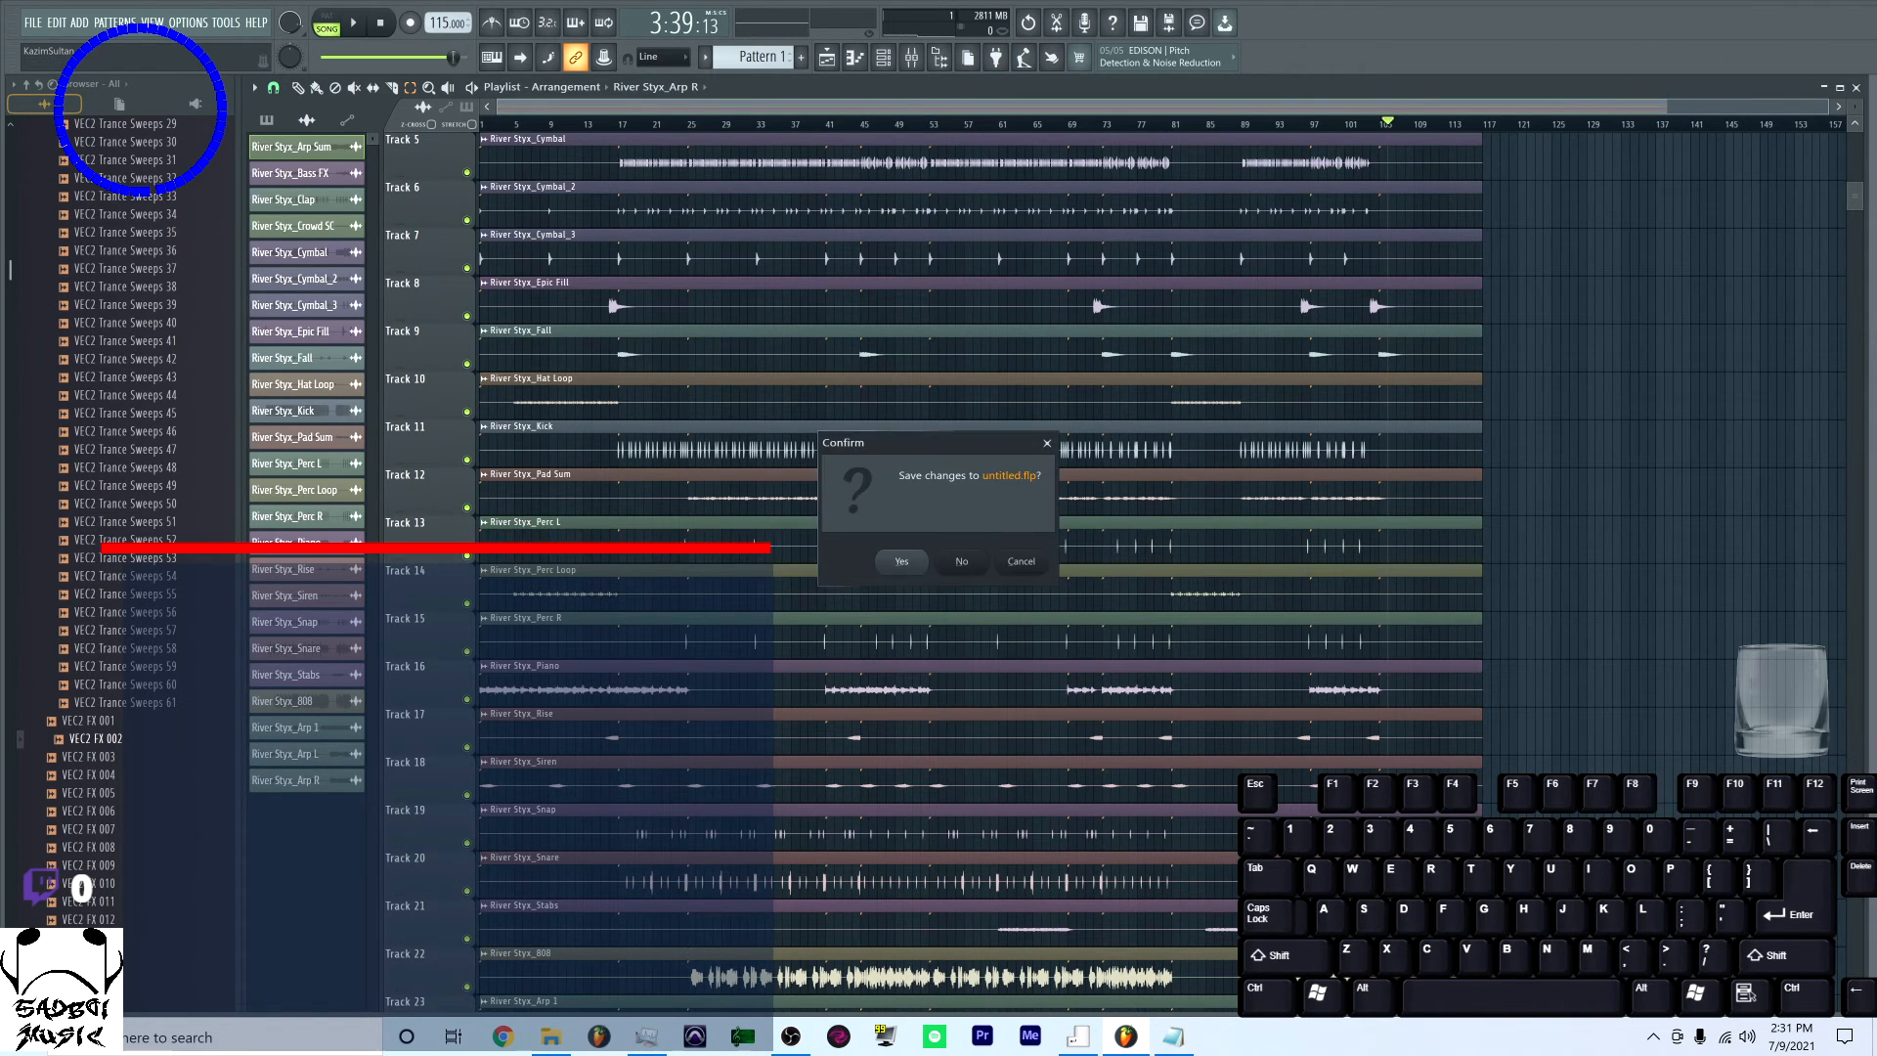
left_click(968, 562)
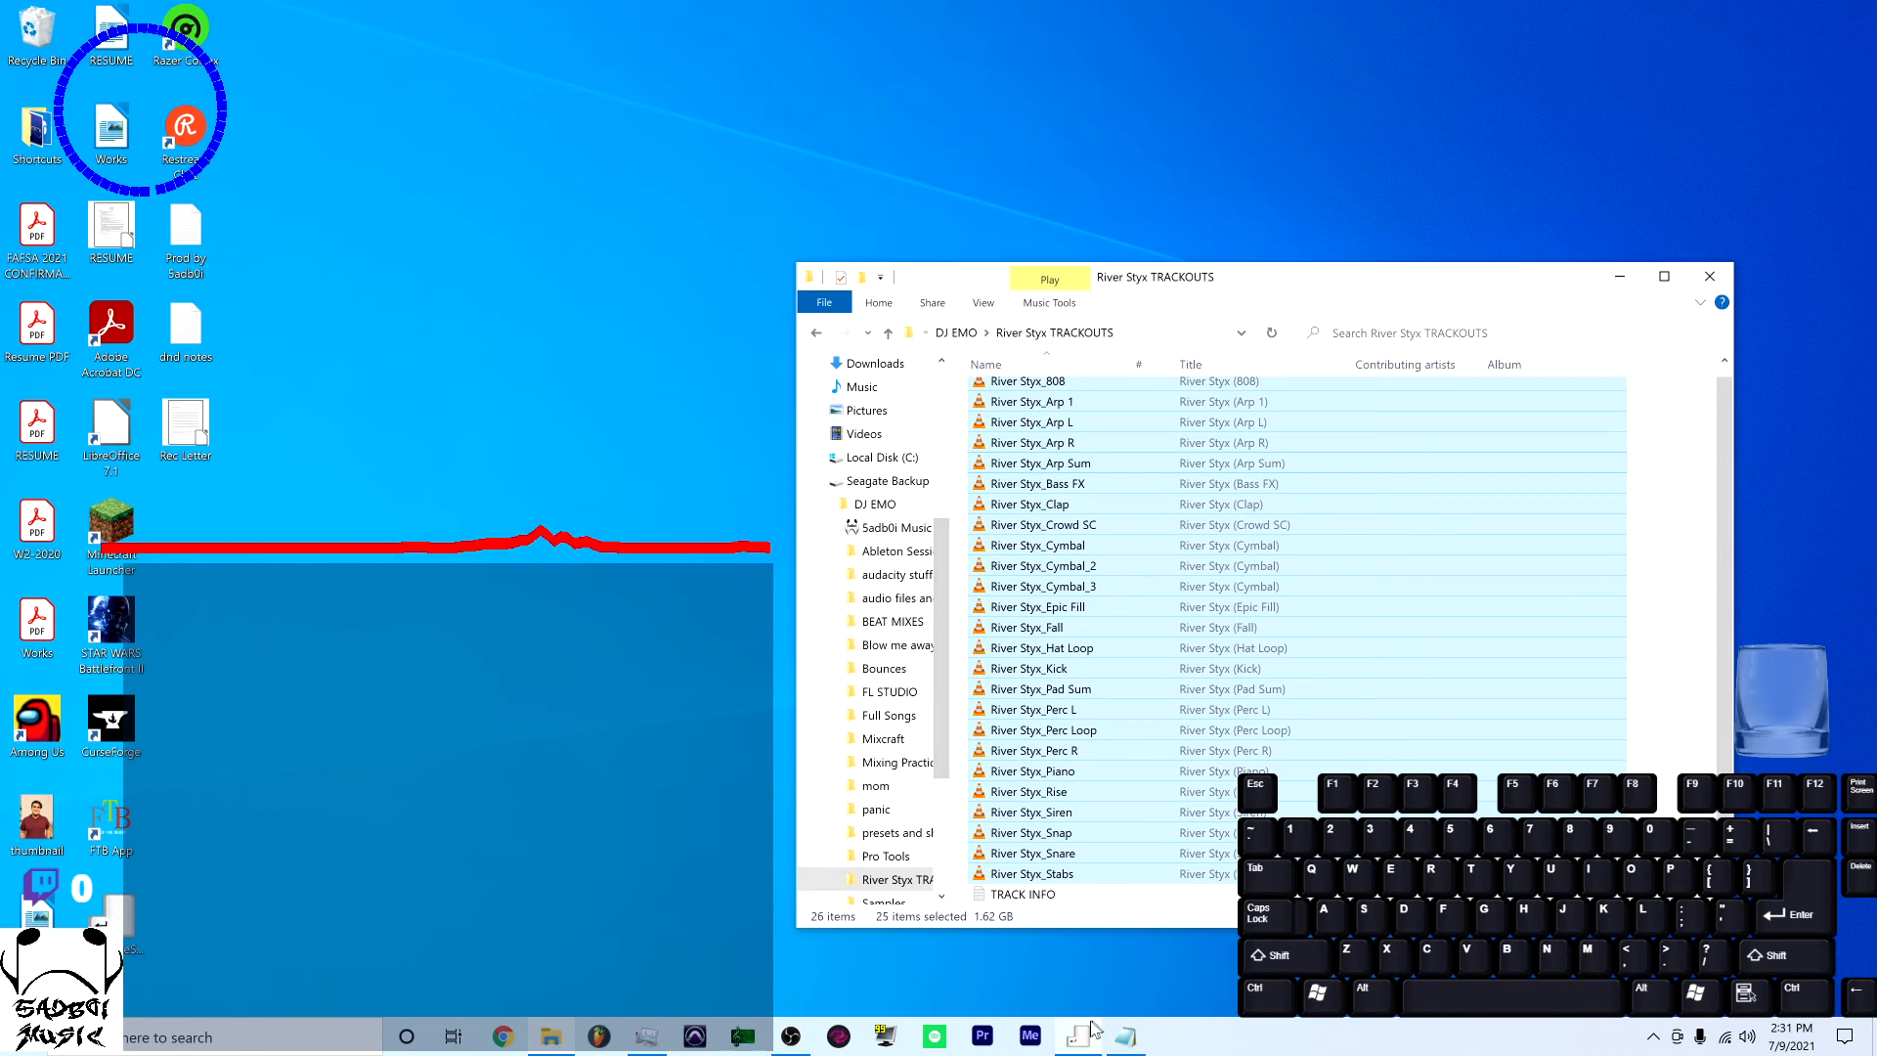
left_click(1124, 1038)
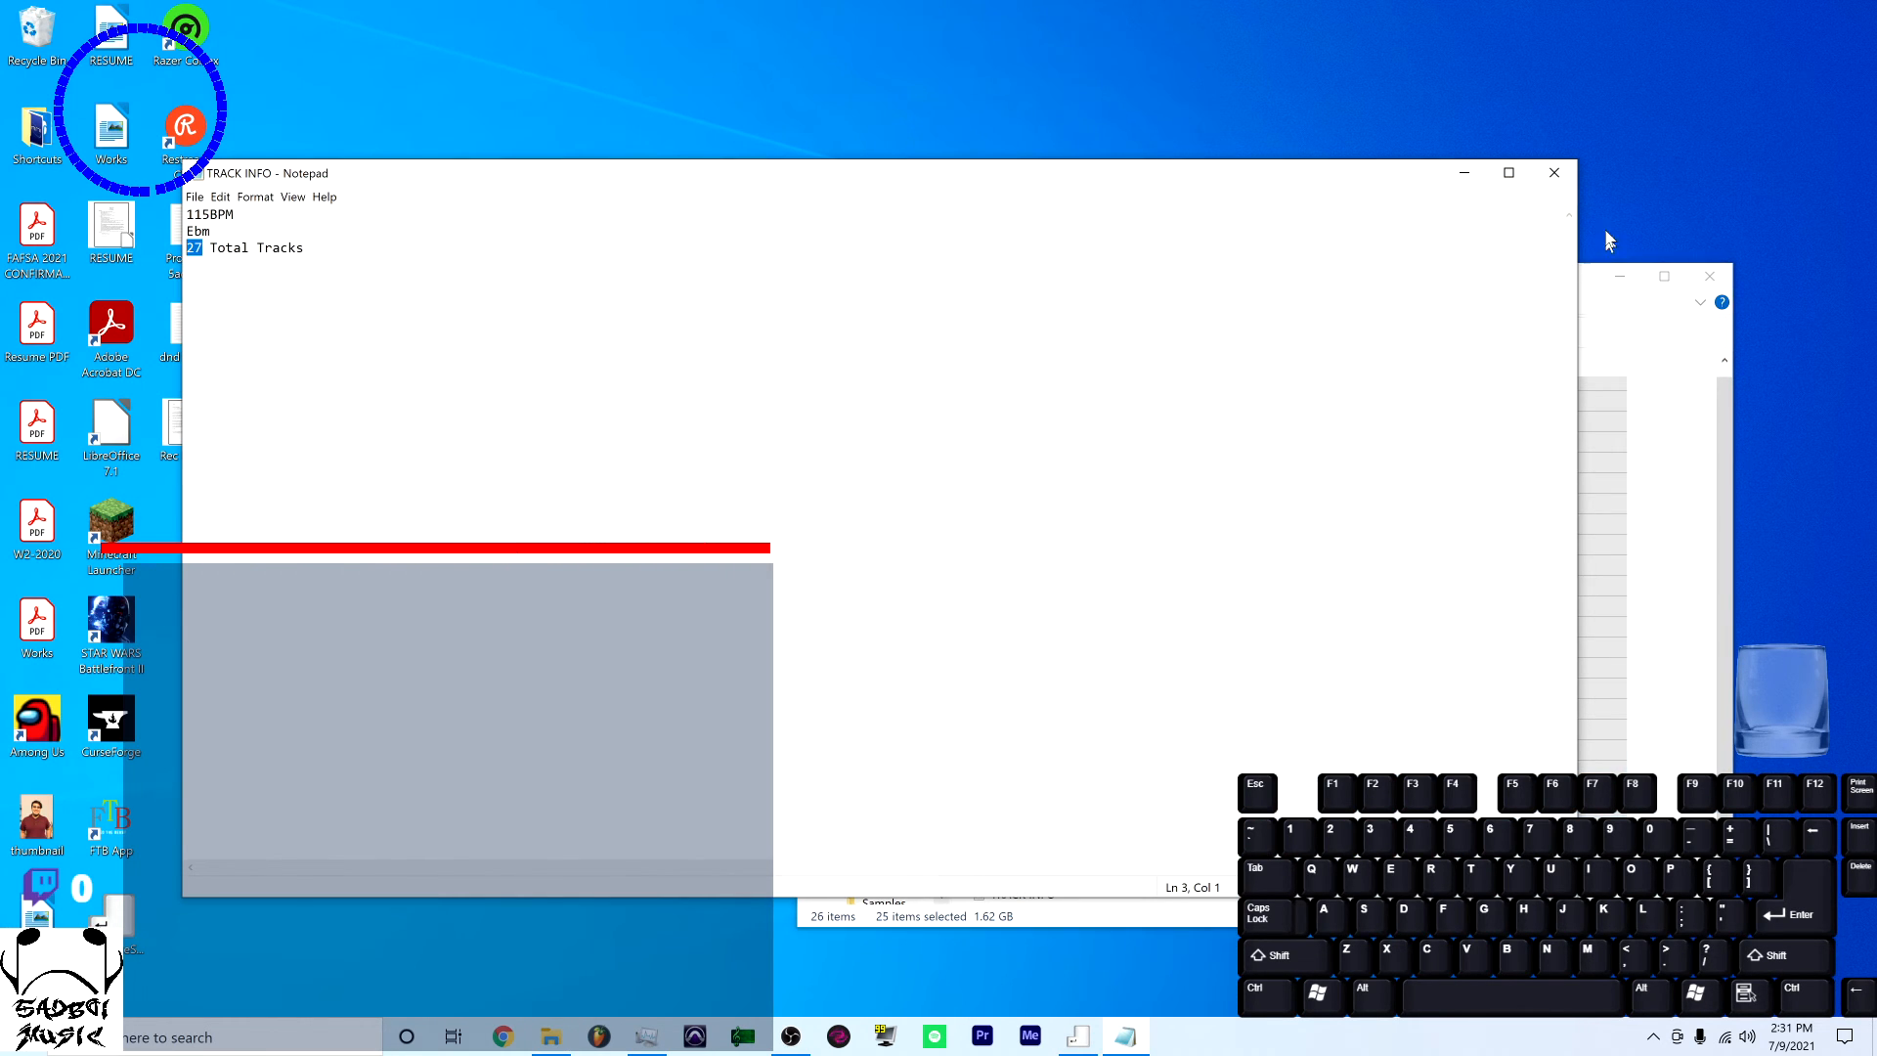
left_click(1554, 173)
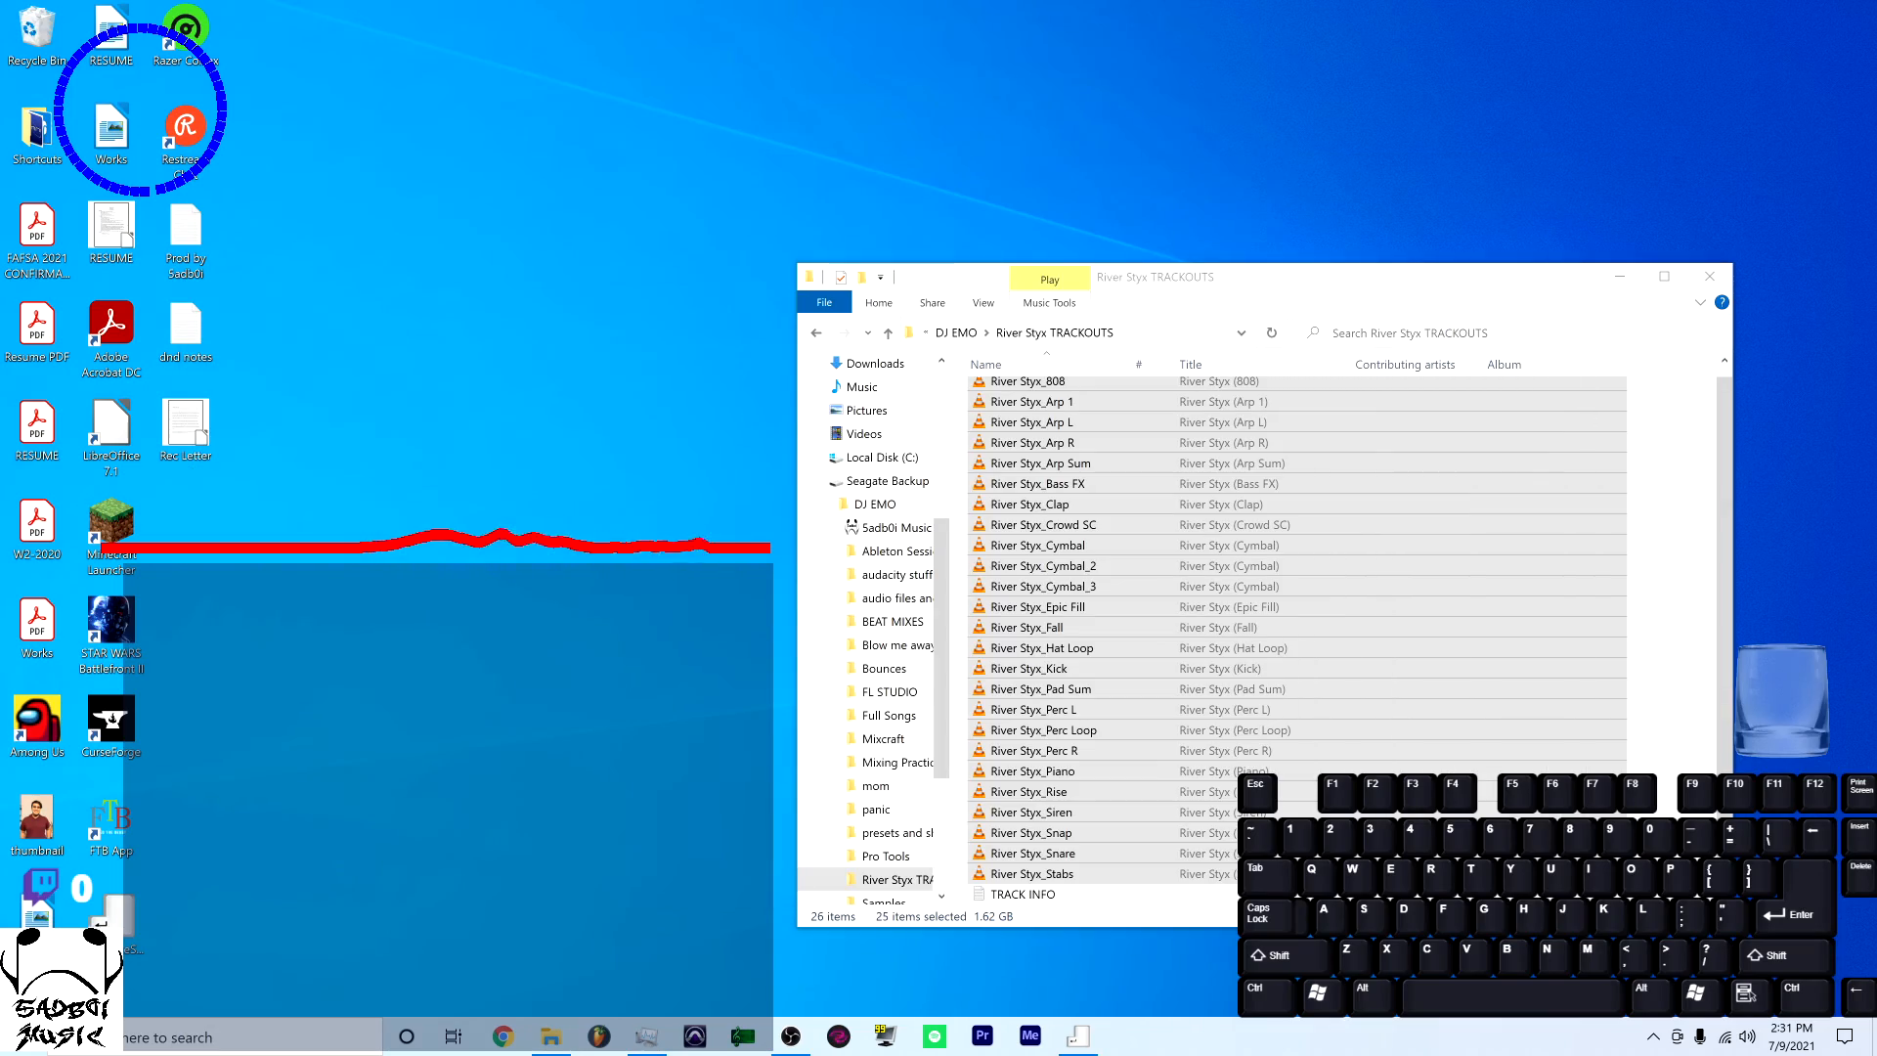